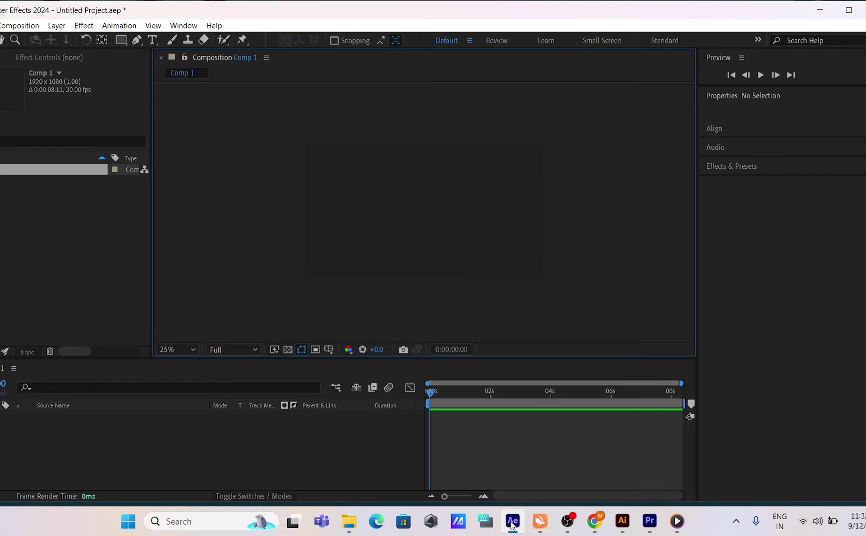
Switch to Chrome and look through the Freepik results for "onam vector"
click(594, 521)
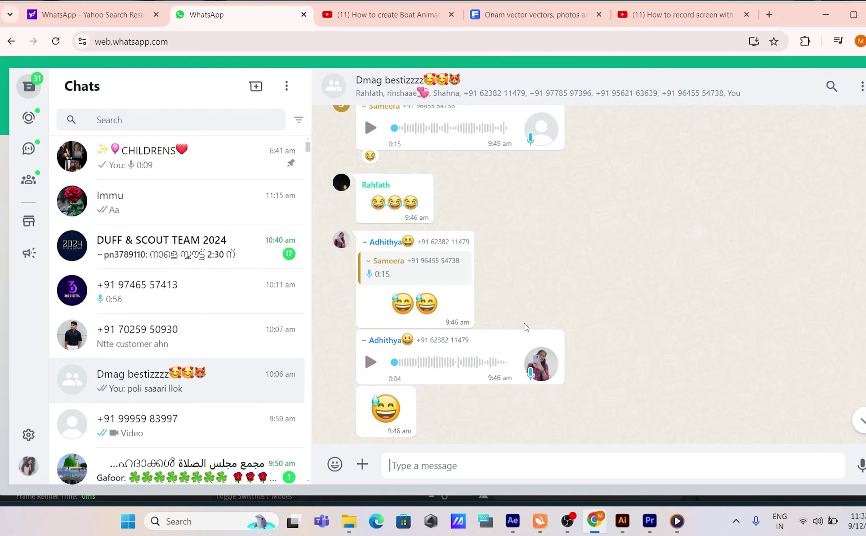
click(512, 16)
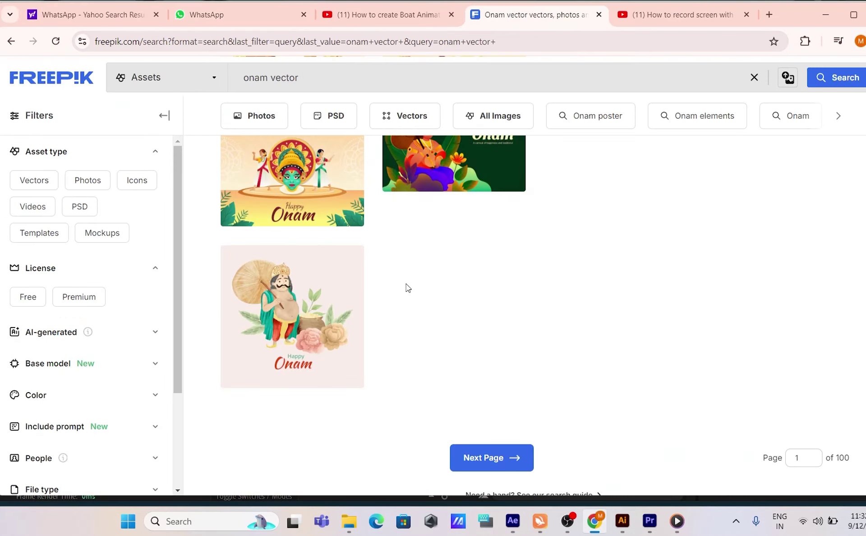
scroll(510, 322, up, 5)
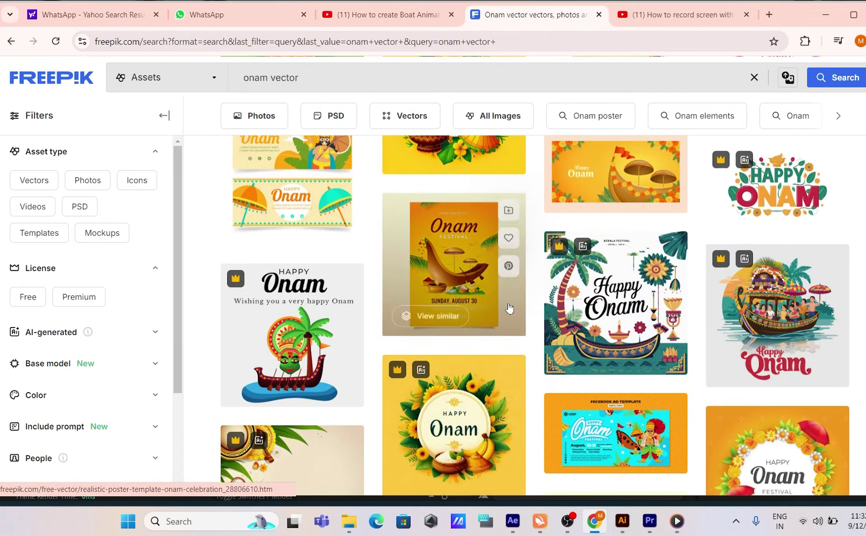
scroll(478, 295, up, 8)
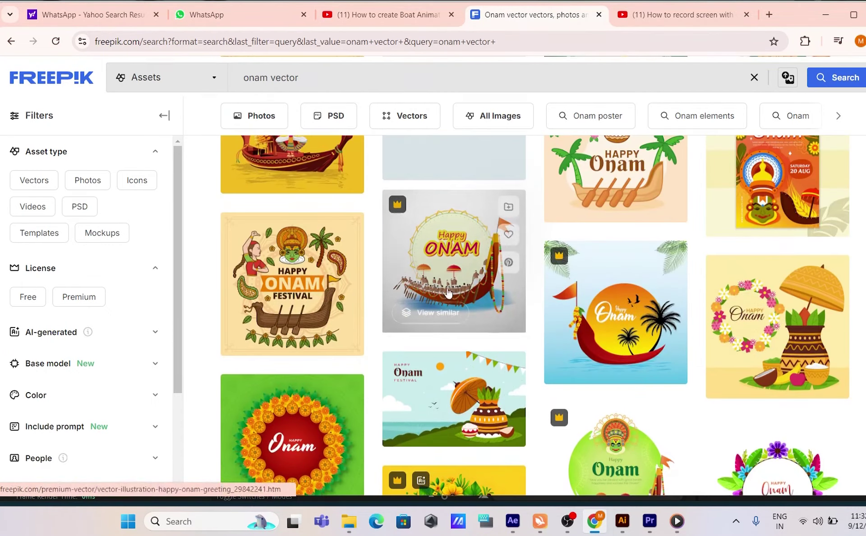
scroll(537, 406, up, 2)
scroll(600, 397, down, 10)
scroll(629, 401, down, 2)
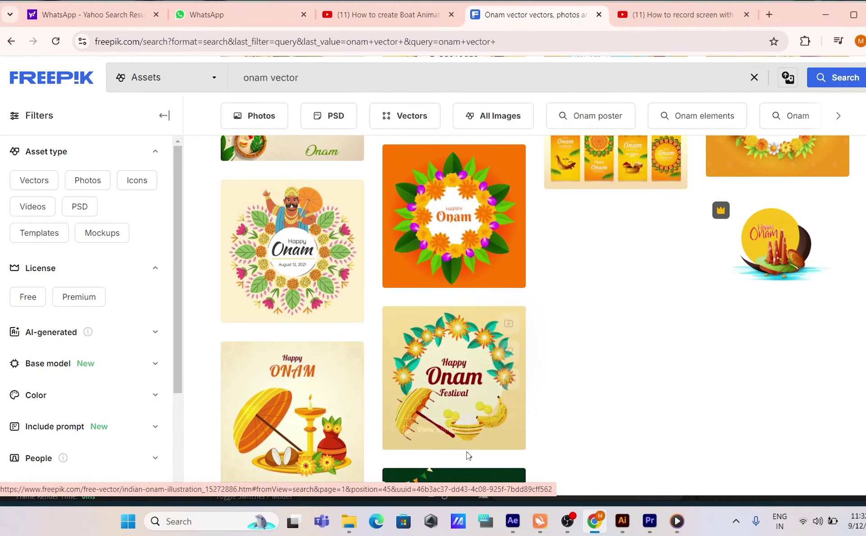
Switch to Illustrator and step back through the edit history until the leaves, umbrella and drums sit clipped inside the artboard
click(622, 522)
key(ctrl+shift+z)
key(ctrl+shift+z)
key(ctrl+shift+z)
key(ctrl+shift+z)
key(ctrl+shift+z)
key(ctrl+shift+z)
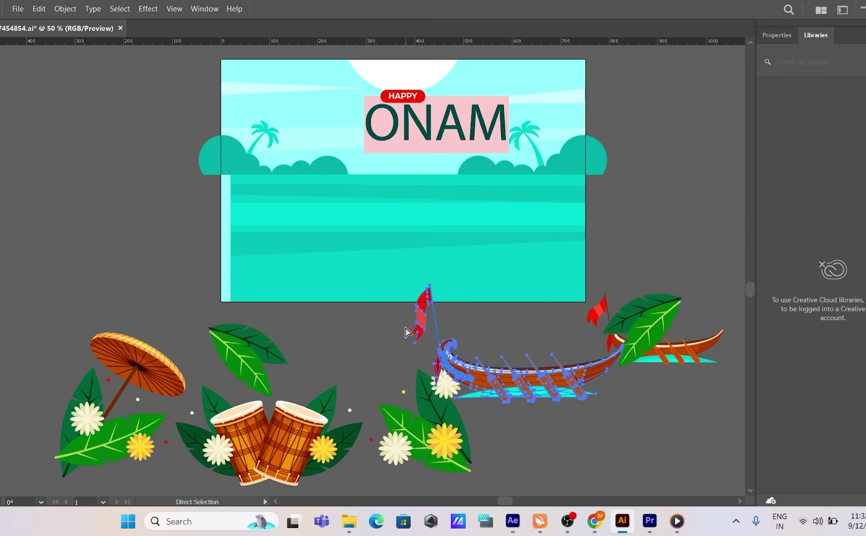
key(ctrl+shift+z)
key(ctrl+shift+z)
key(ctrl+shift+z)
key(ctrl+shift+z)
key(ctrl+shift+z)
key(ctrl+shift+z)
key(ctrl+shift+z)
key(ctrl+shift+z)
key(ctrl+shift+z)
key(ctrl+shift+z)
key(ctrl+shift+z)
key(ctrl+shift+z)
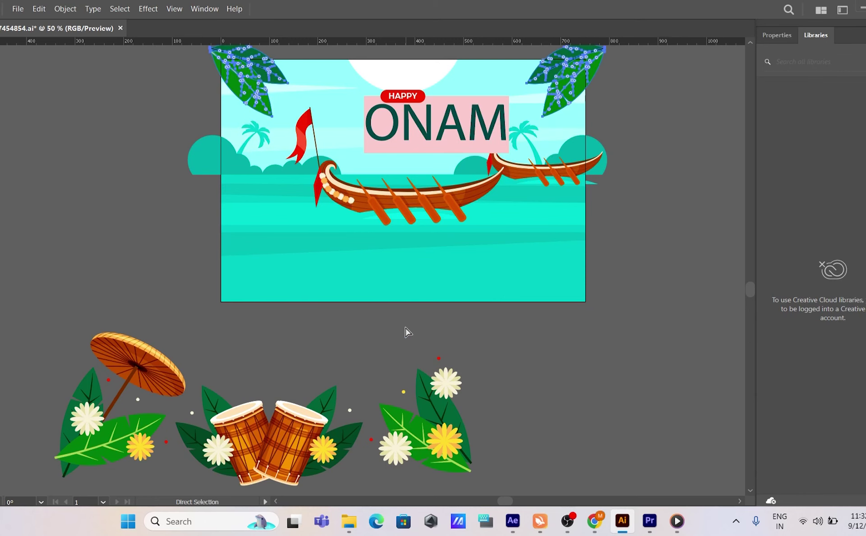
key(ctrl+shift+z)
key(ctrl+shift+z)
key(ctrl+shift+z)
key(ctrl+shift+z)
key(ctrl+shift+z)
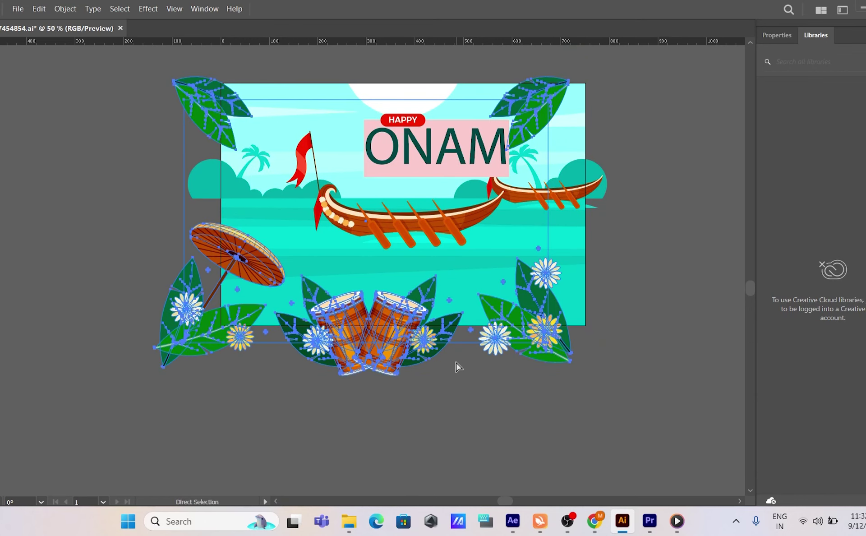
key(ctrl+shift+z)
key(ctrl+shift+z)
key(ctrl+shift+z)
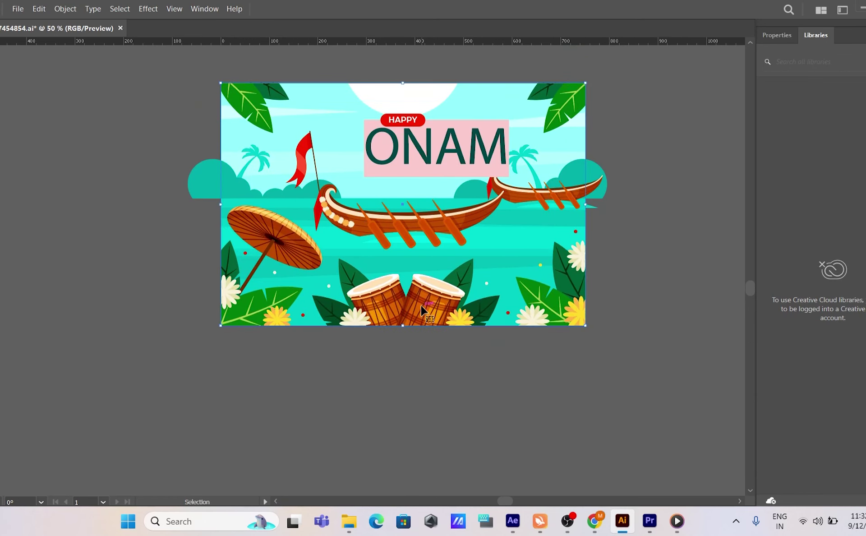
Release the clipping mask around the leaves, umbrella, drums and flowers, and clear the selection
right_click(414, 307)
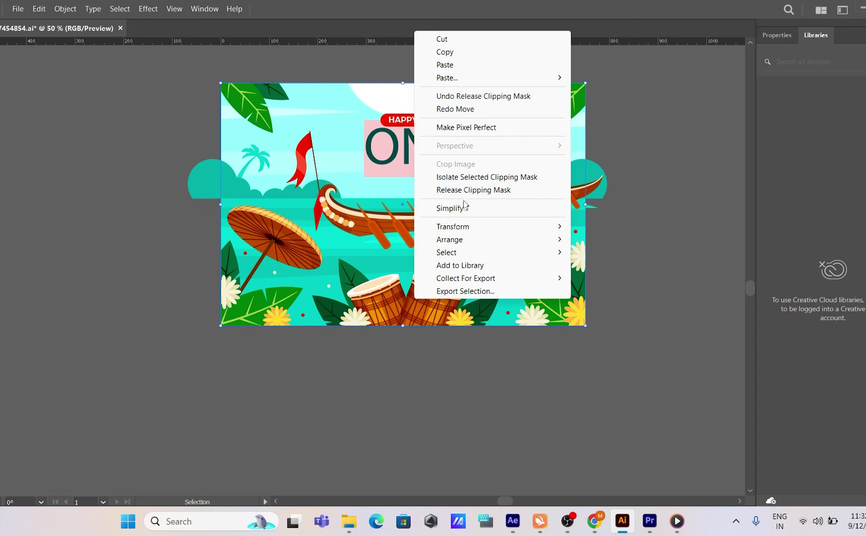
click(469, 190)
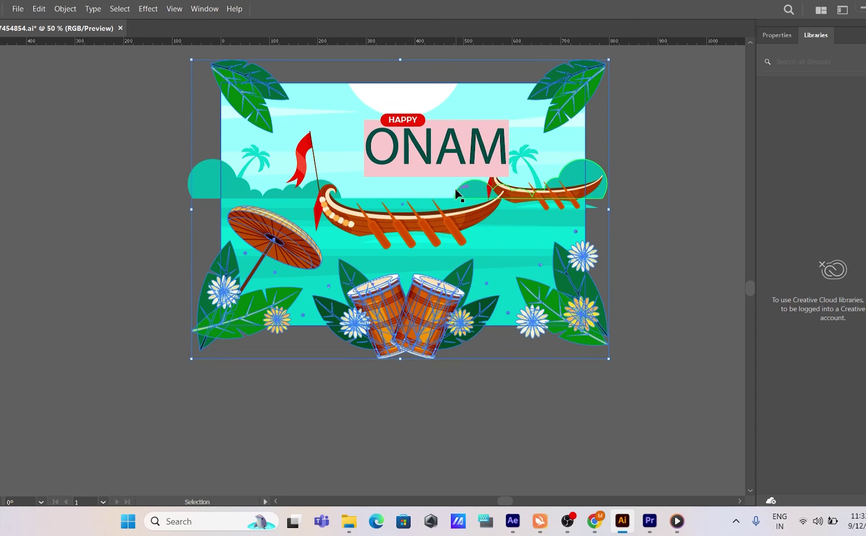
right_click(450, 310)
click(369, 385)
right_click(388, 329)
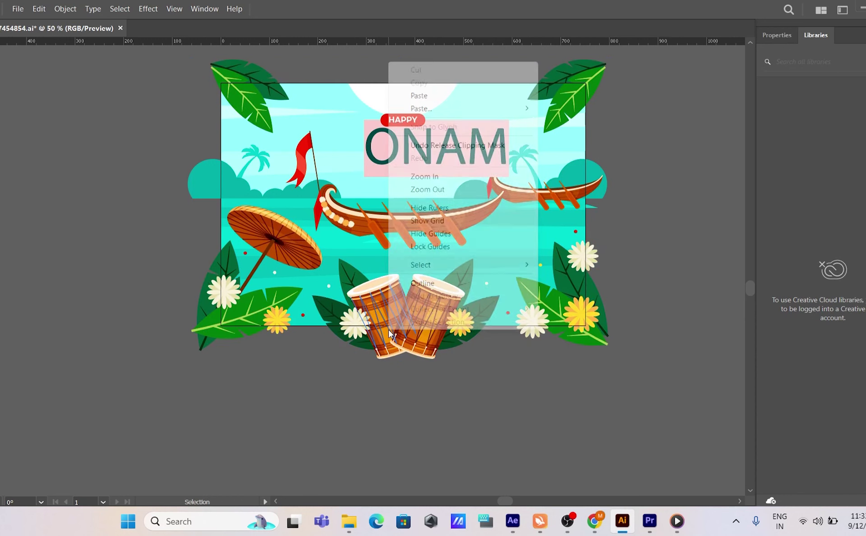
click(310, 420)
Ungroup the lower decorations containing the umbrella, drums, leaves and flowers, and leave everything deselected
click(327, 313)
right_click(359, 296)
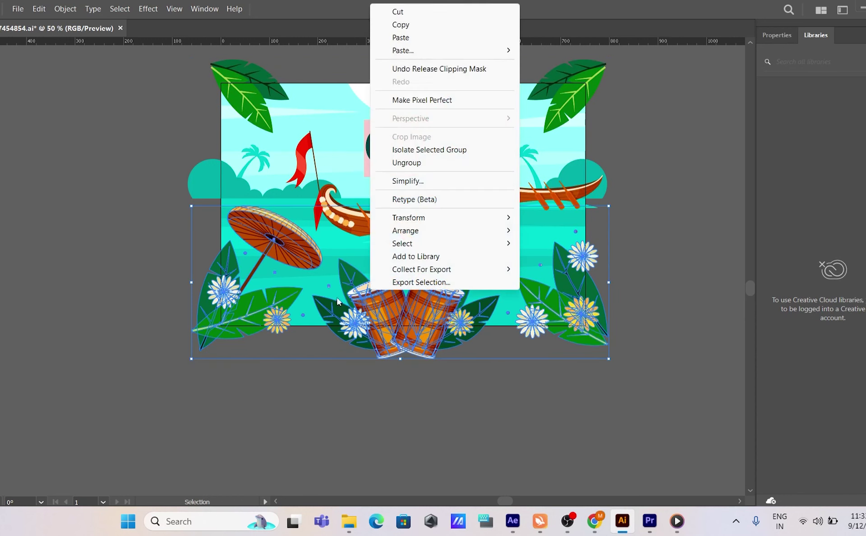
click(392, 164)
click(445, 423)
click(389, 173)
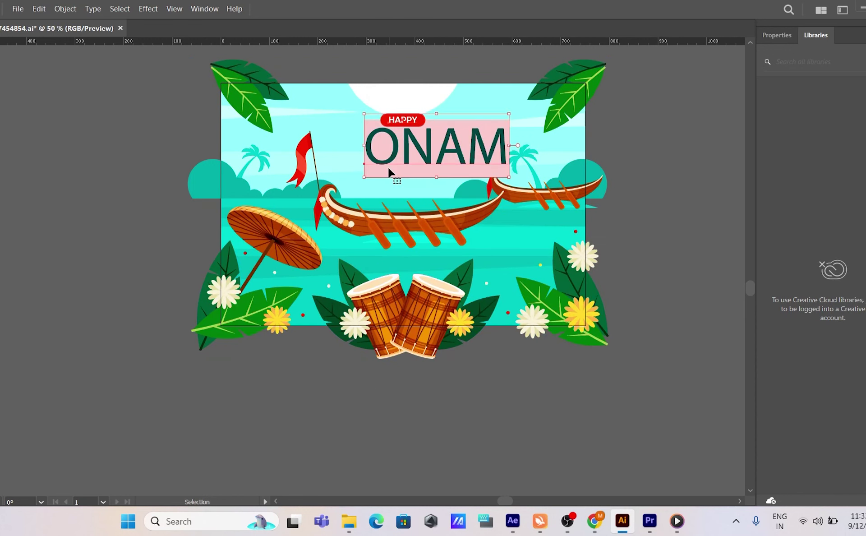
click(451, 412)
Move the umbrella, drum and flower decorations and the pair of upper corner leaves below the artboard
drag(412, 310, 354, 455)
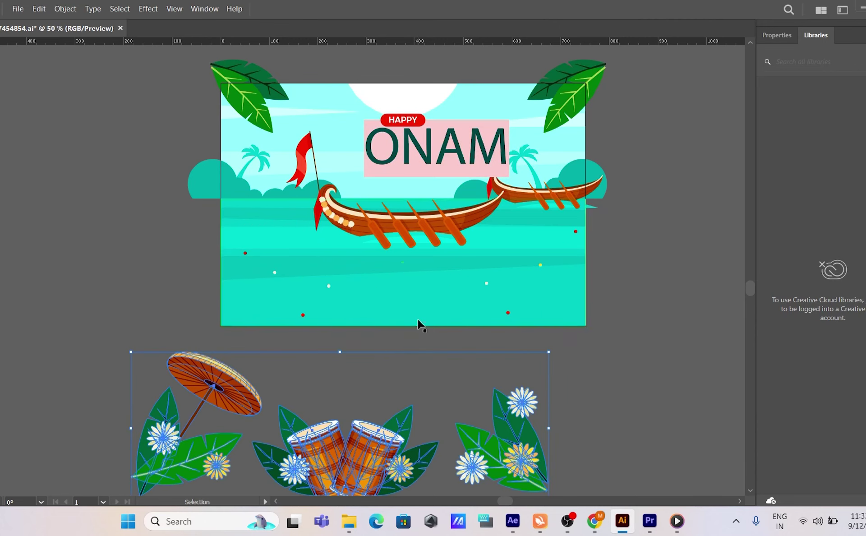
drag(241, 106, 475, 396)
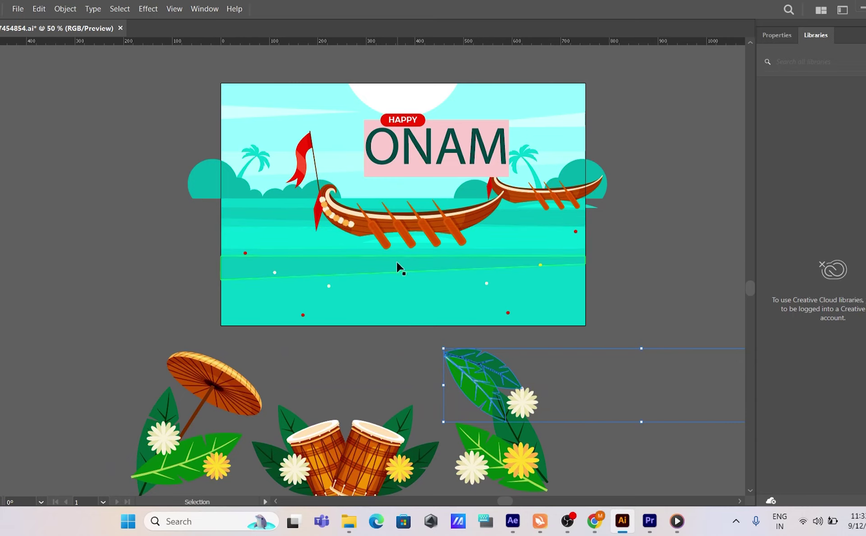
drag(478, 388, 387, 399)
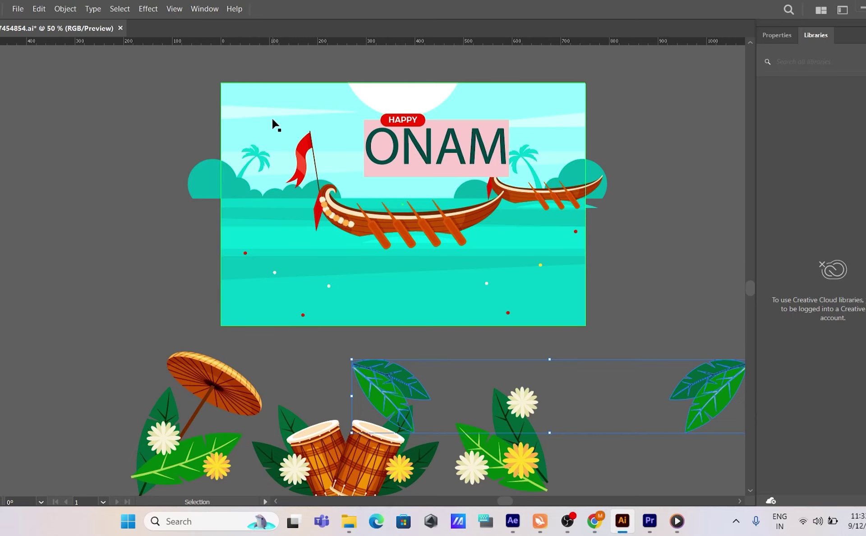
drag(397, 387, 367, 378)
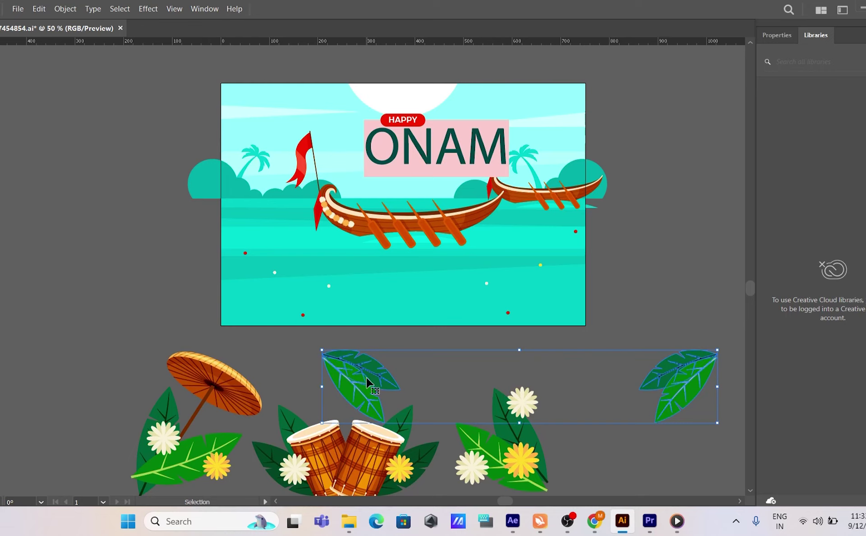
Cut the pair of corner leaves and display the document's layer list beside the artboard
key(Delete)
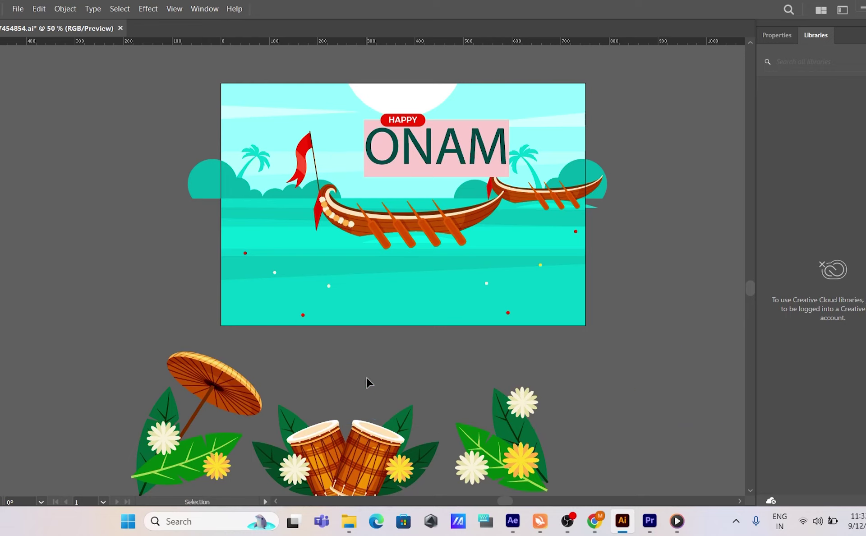
click(202, 9)
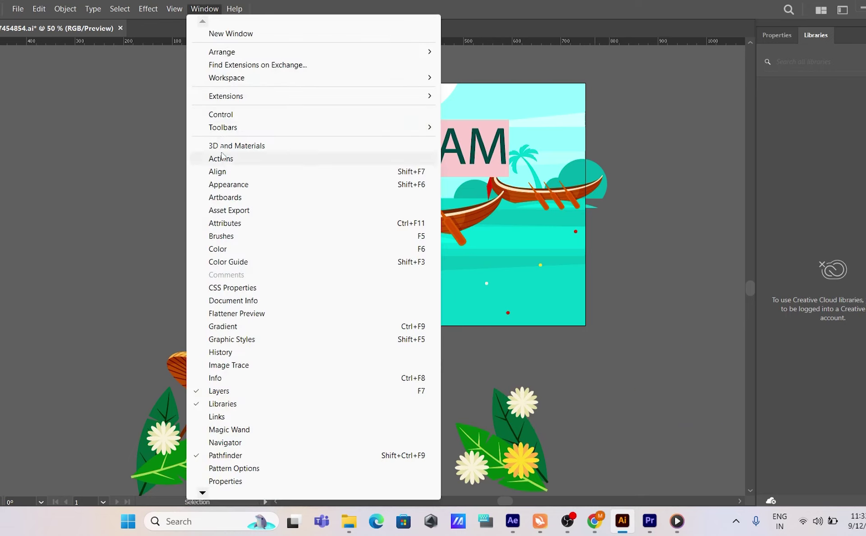
click(238, 392)
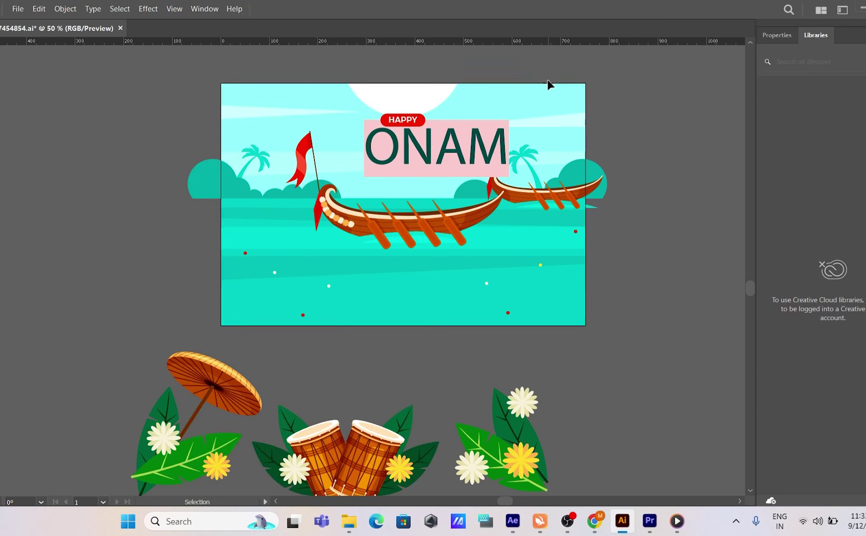
click(205, 9)
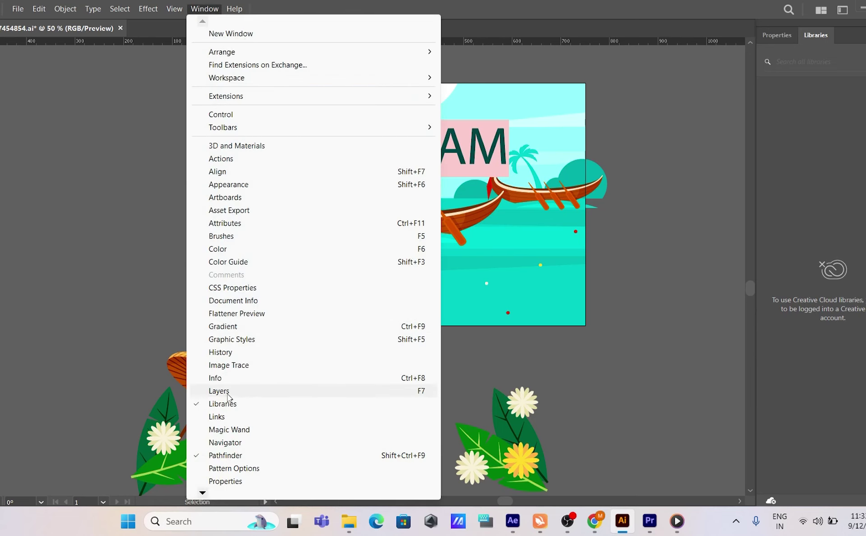
click(229, 394)
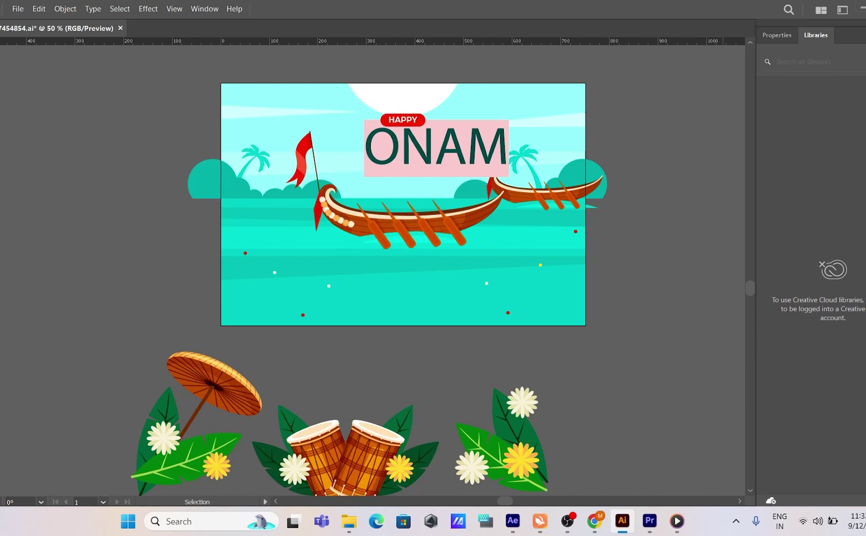
drag(370, 92, 656, 78)
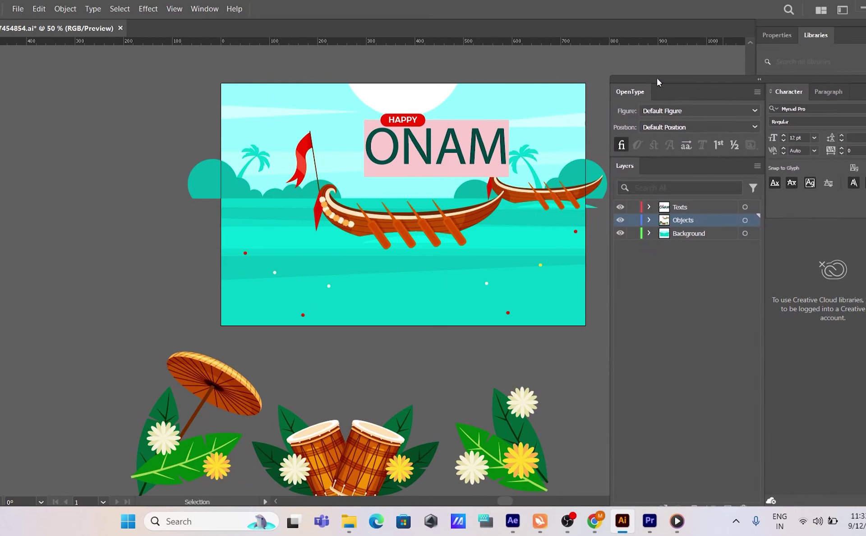
drag(671, 78, 681, 33)
Create a new layer above Objects and paste the cut corner leaves into it, placing them just below the artboard
click(738, 462)
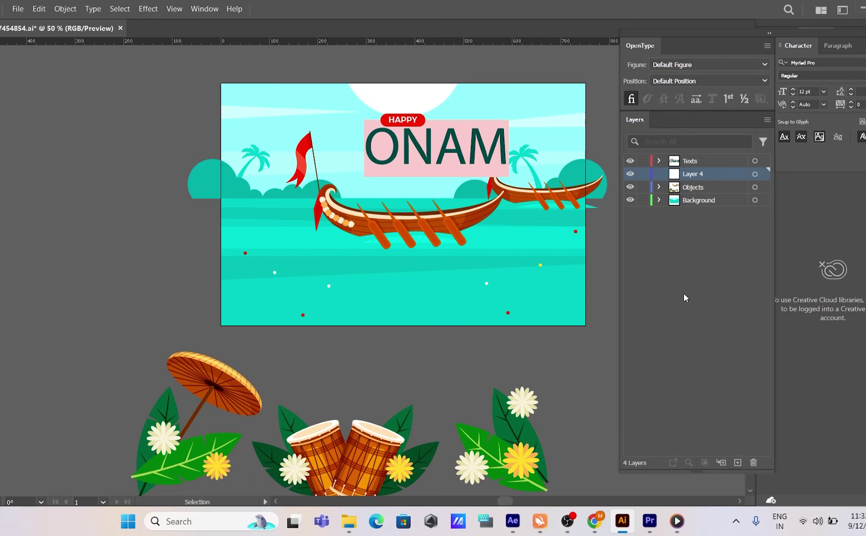
key(ctrl+v)
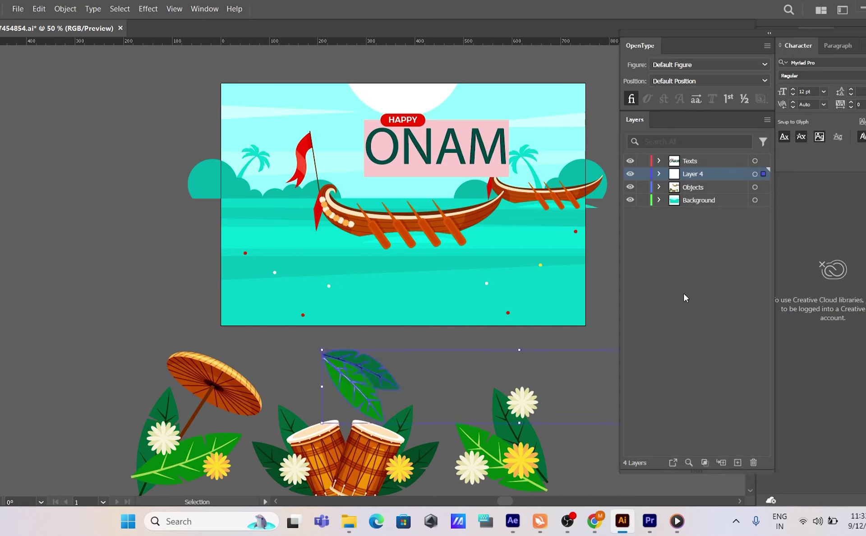
mouse_move(355, 413)
mouse_down()
mouse_move(348, 377)
mouse_move(352, 406)
mouse_up()
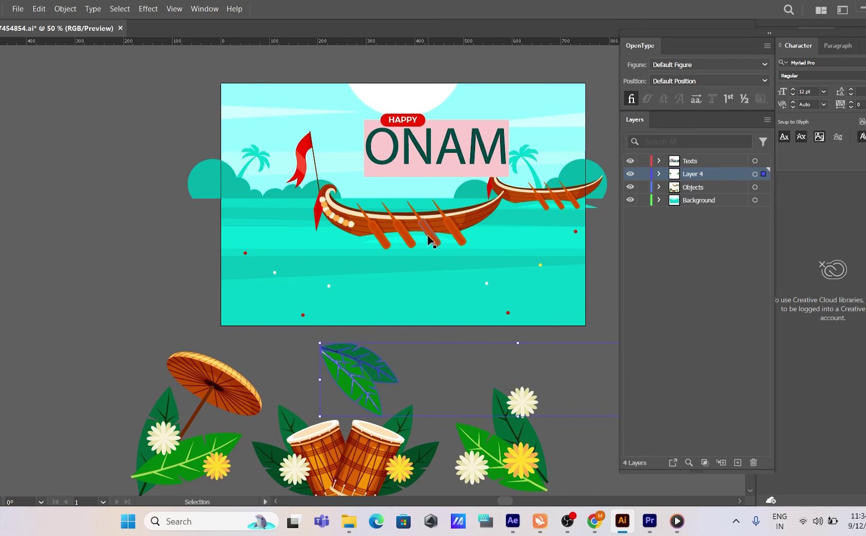
Shift the two boats left and slightly down so both lie fully within the artboard, and make the Texts layer active
drag(430, 231, 390, 257)
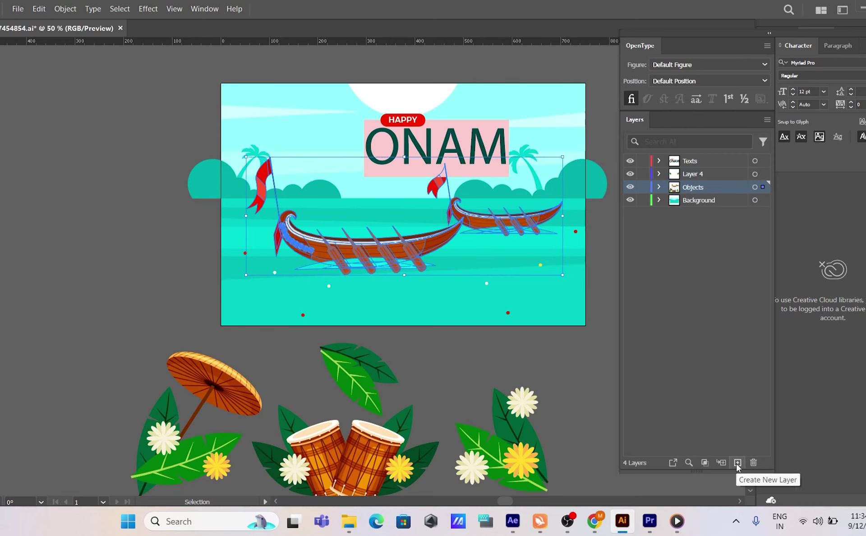
click(686, 160)
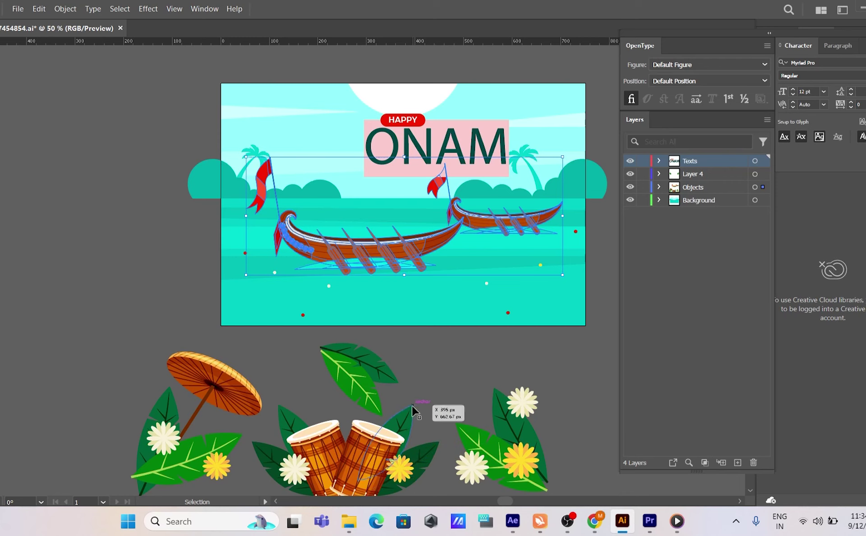
Open the Overlord extension and position it beneath the layer list
click(214, 10)
click(145, 95)
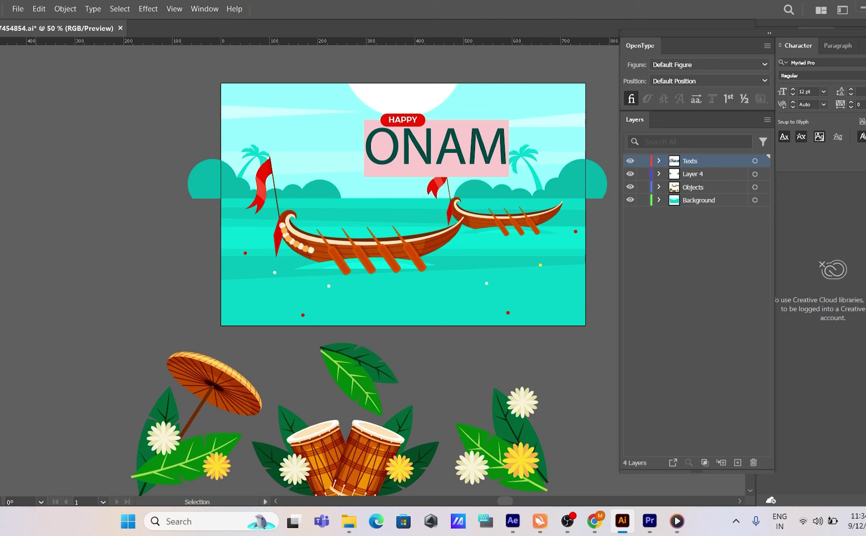
drag(578, 156, 707, 236)
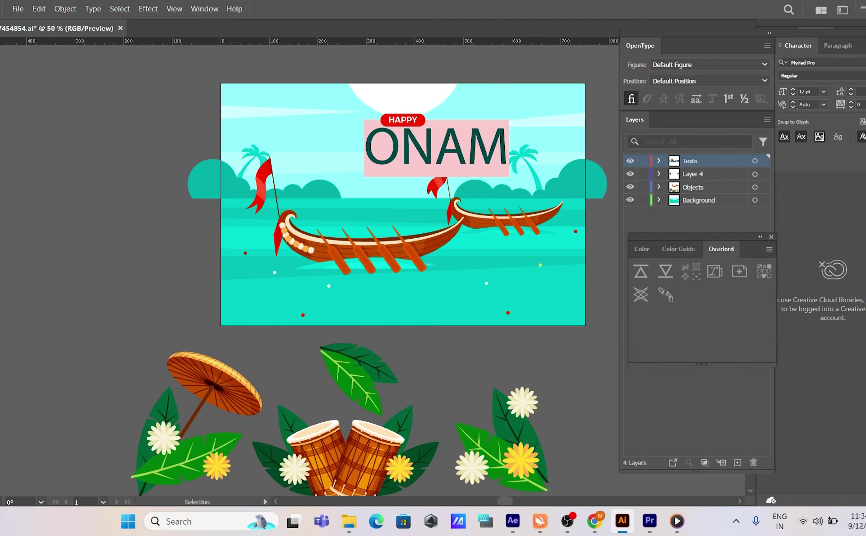
click(212, 10)
mouse_move(248, 98)
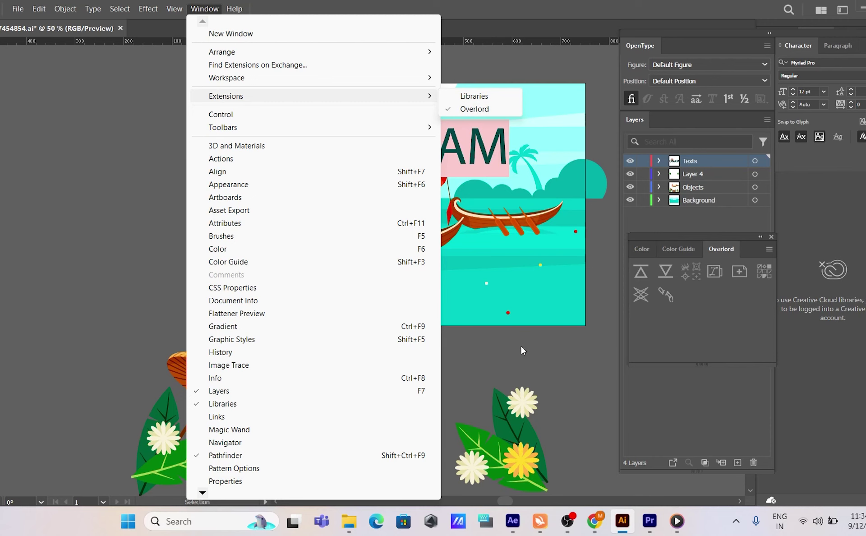
click(638, 310)
mouse_move(680, 244)
mouse_down()
mouse_move(660, 246)
mouse_move(680, 243)
mouse_up()
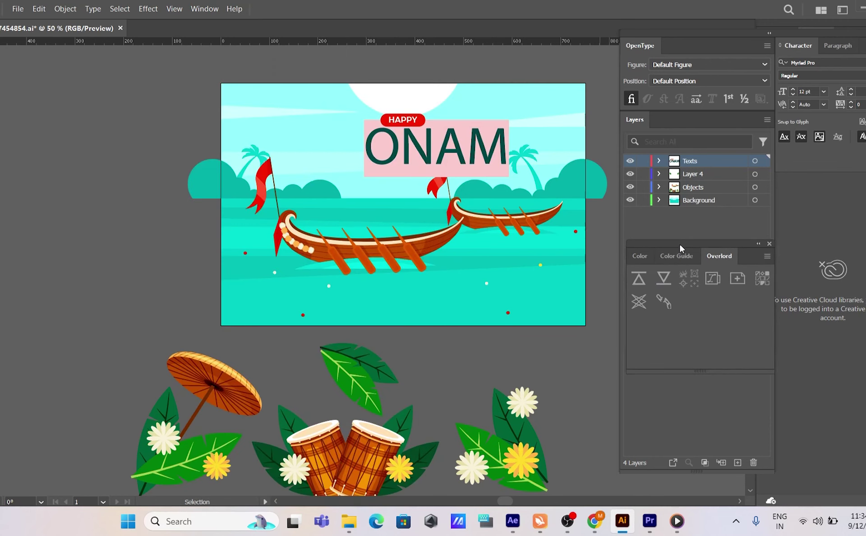
Move the corner leaves on Layer 4 to the left and ungroup them so each side can be selected separately
scroll(427, 346, down, 1)
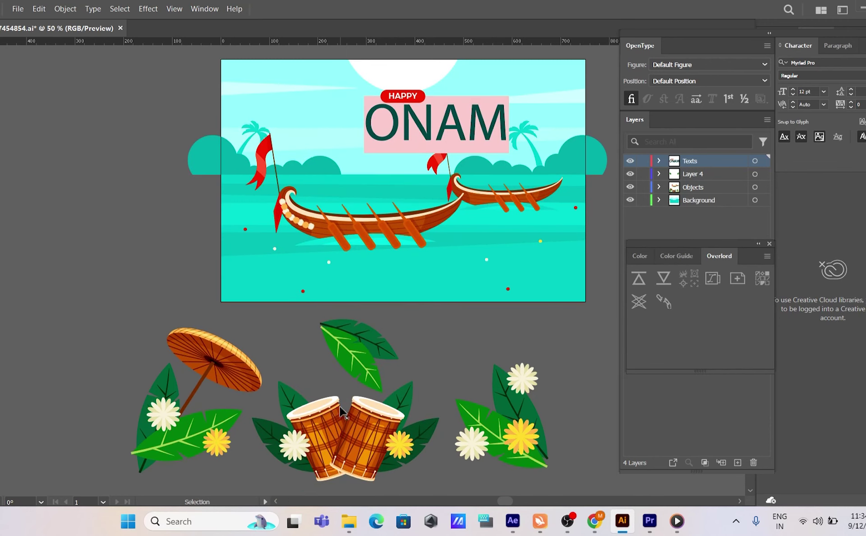
drag(353, 362, 234, 334)
right_click(234, 334)
click(287, 211)
click(146, 241)
click(250, 328)
click(546, 316)
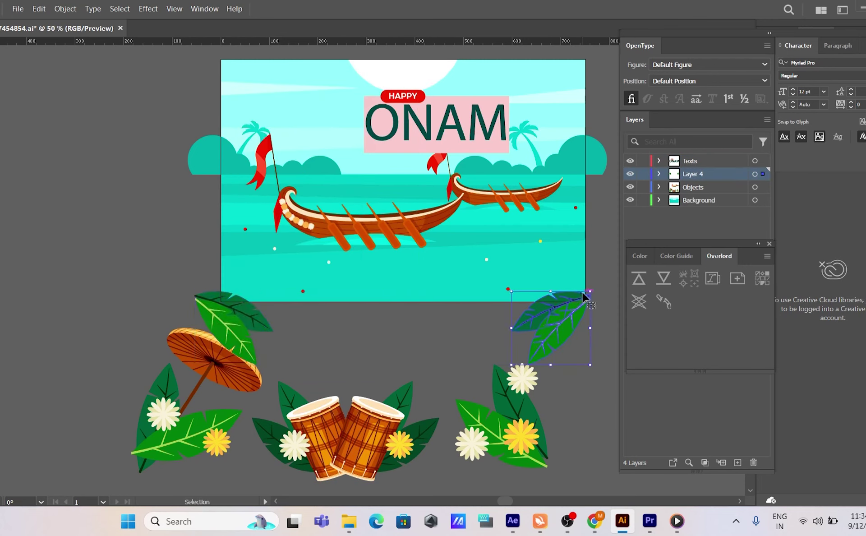
Transfer the selected right corner leaves to After Effects with Overlord and scale the resulting layer to 245%
click(639, 280)
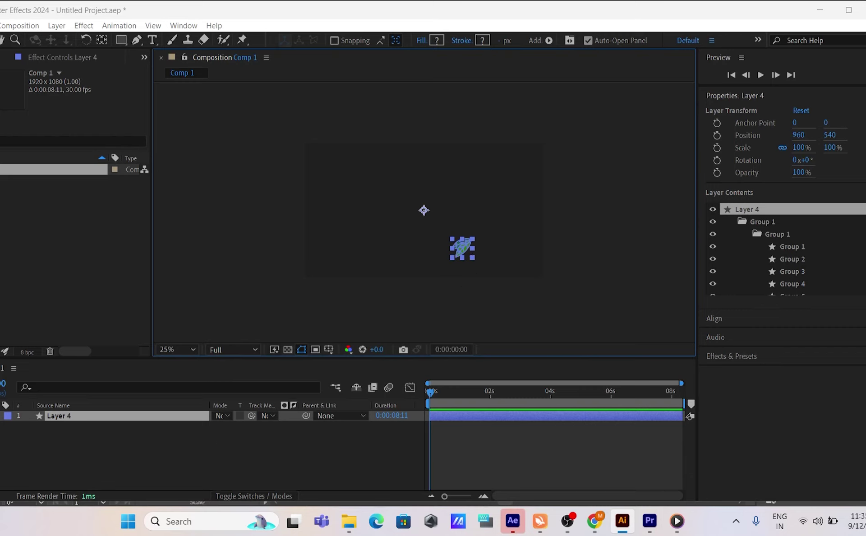
click(181, 418)
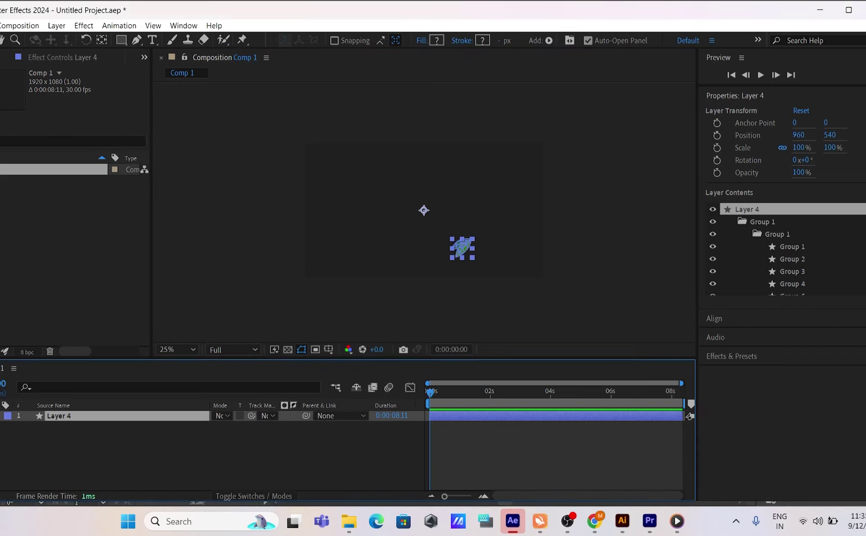
key(s)
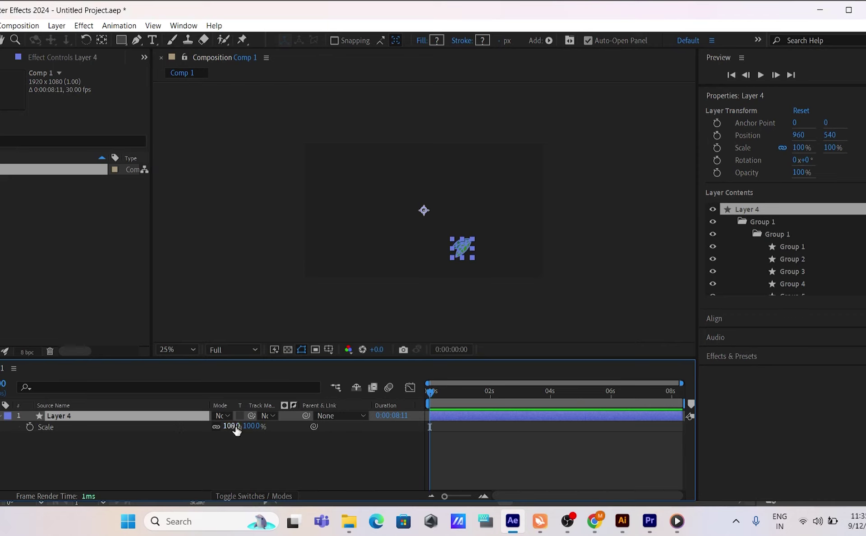
drag(227, 428, 291, 427)
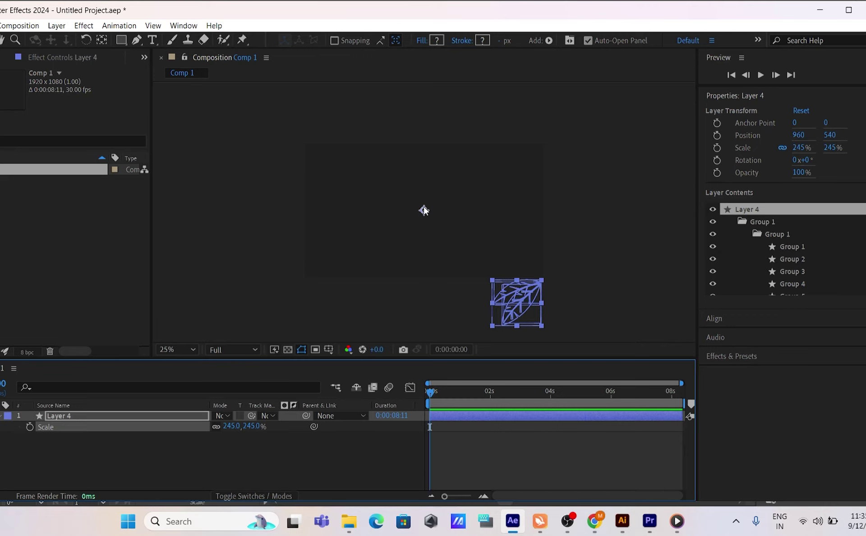
Place Layer 4's anchor point at the tip of the leaf stems and move the leaves into the composition's upper-right corner
key(y)
drag(424, 211, 540, 283)
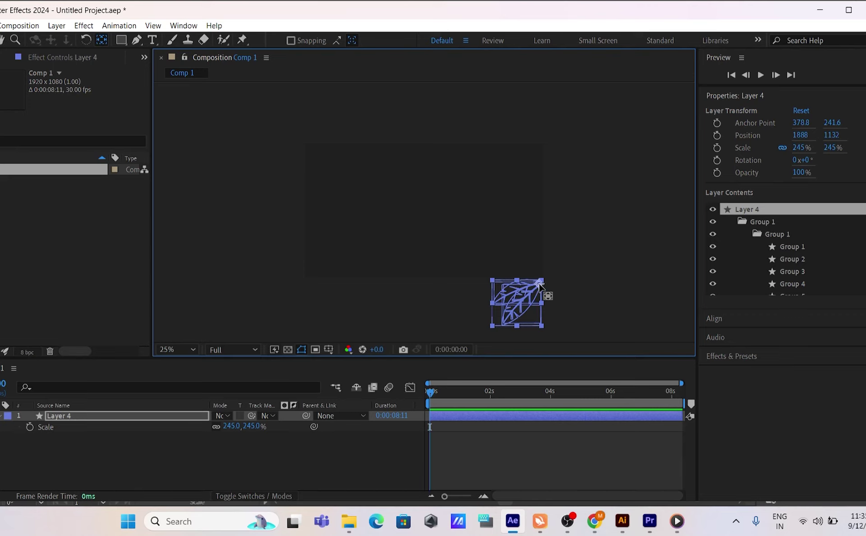
key(v)
drag(531, 302, 530, 167)
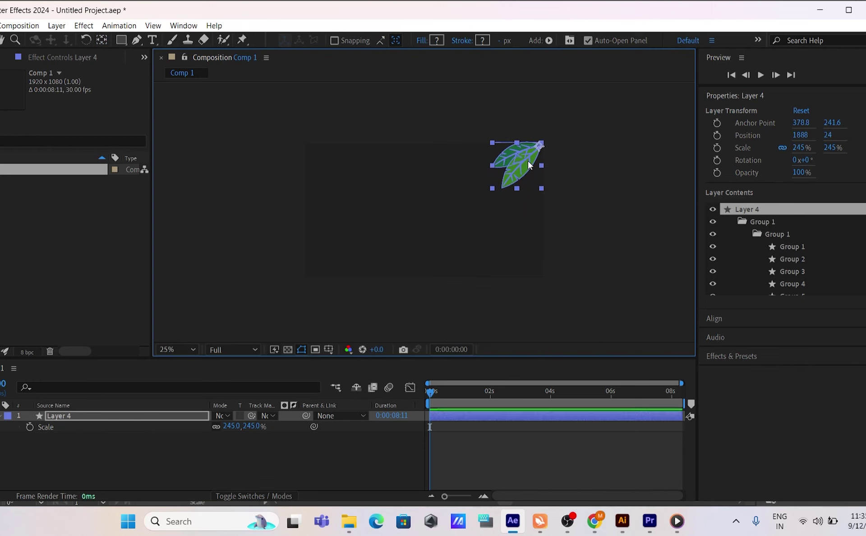
Switch to Illustrator, transfer the left corner leaves to After Effects with Overlord, and scale their layer to 254%
click(623, 521)
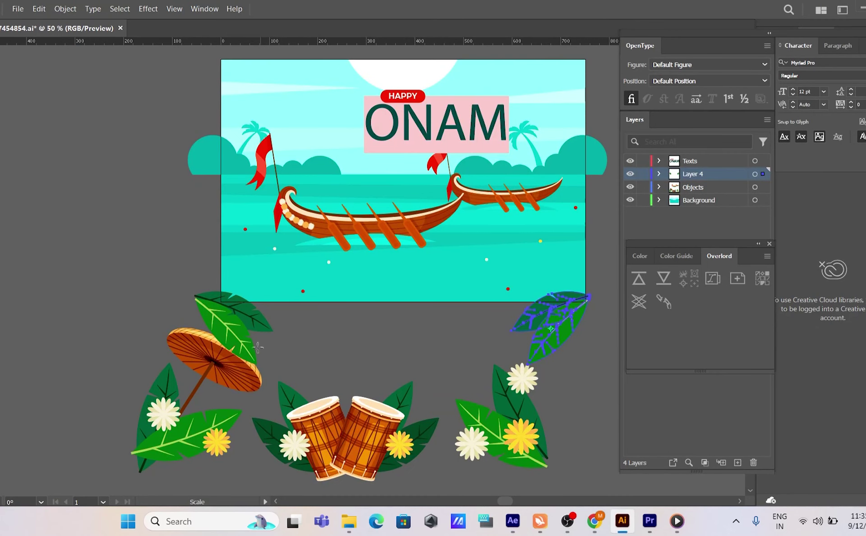
click(243, 315)
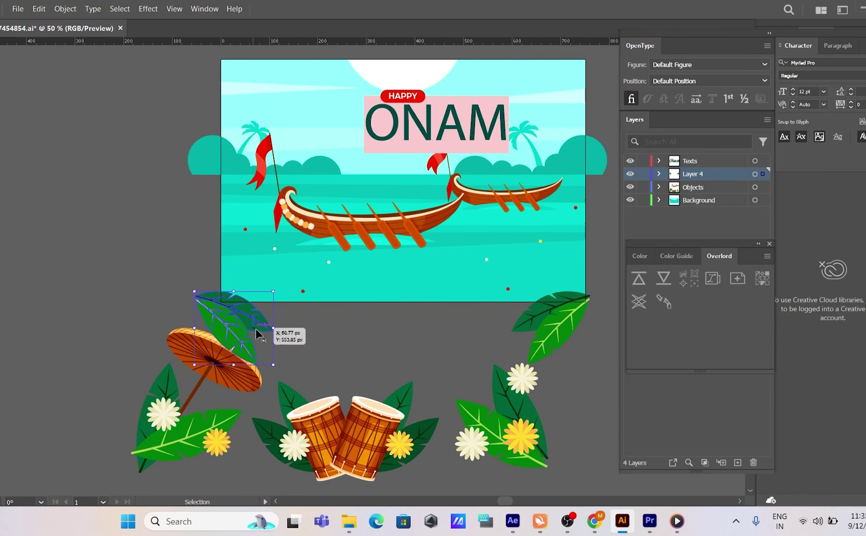
click(645, 282)
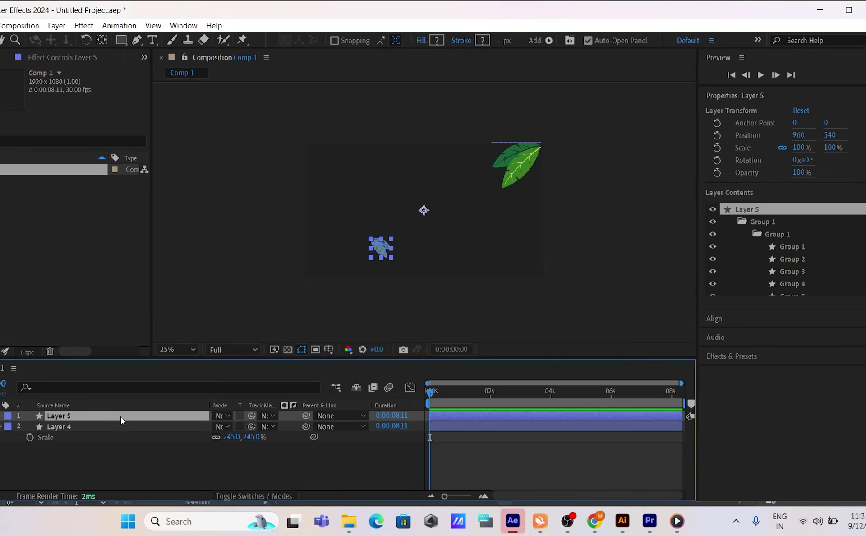
key(s)
drag(231, 426, 312, 414)
Place Layer 5's anchor point at the tip of its leaf stems and move the leaves into the composition's upper-left corner
key(y)
drag(424, 210, 289, 286)
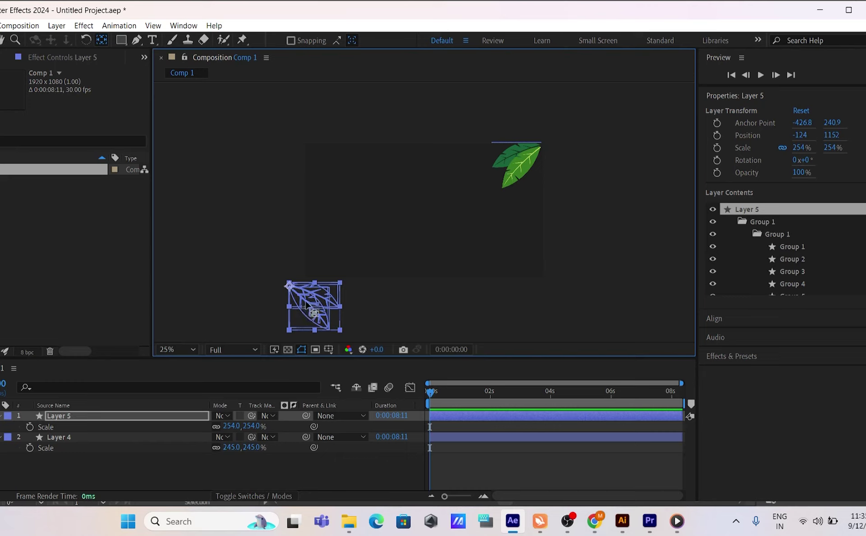
drag(315, 310, 324, 170)
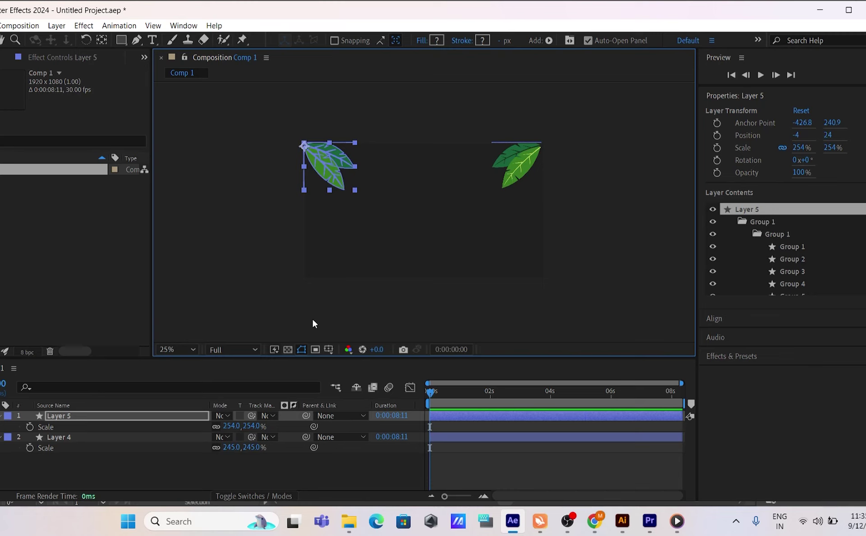
Nudge both leaf layers slightly outward so their stems tuck into the upper corners of the composition
click(292, 196)
drag(319, 161, 319, 164)
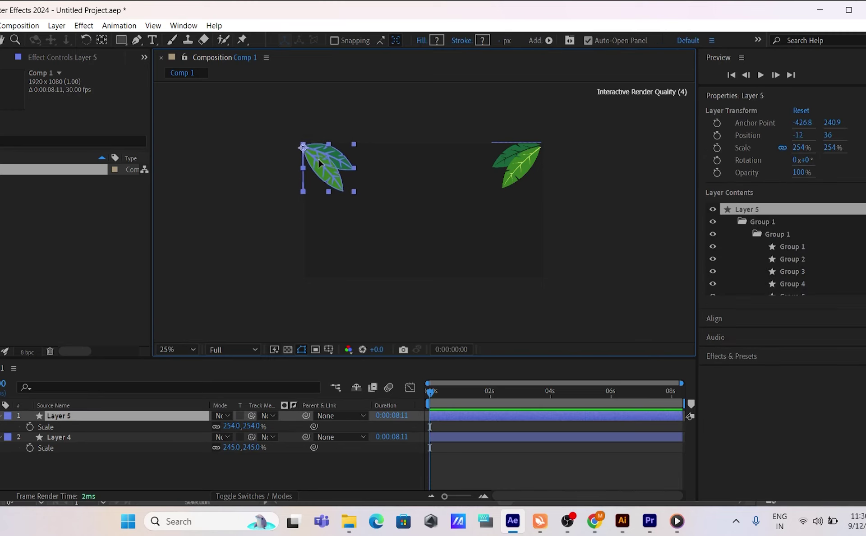
click(253, 170)
click(526, 170)
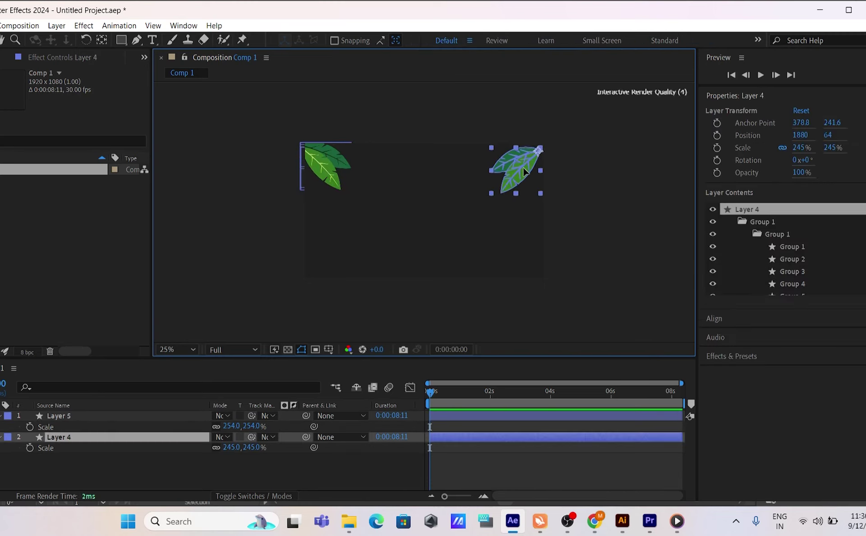
click(593, 228)
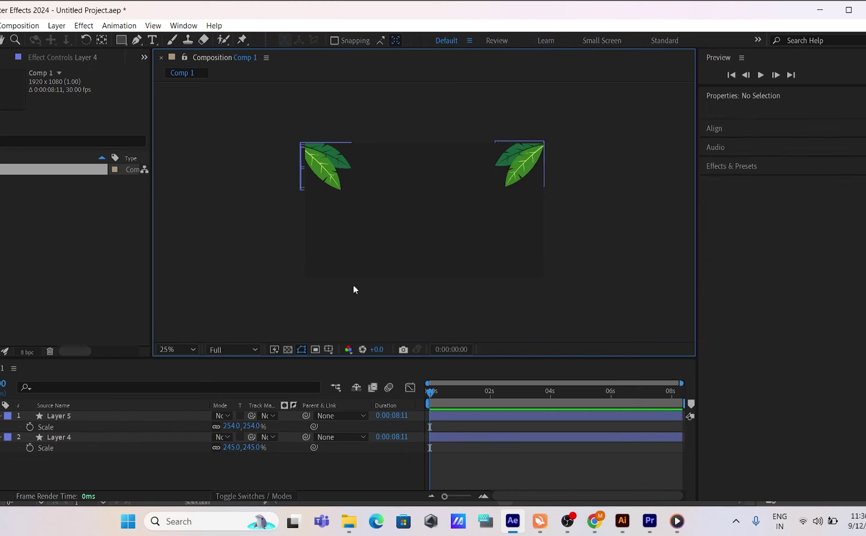
click(123, 416)
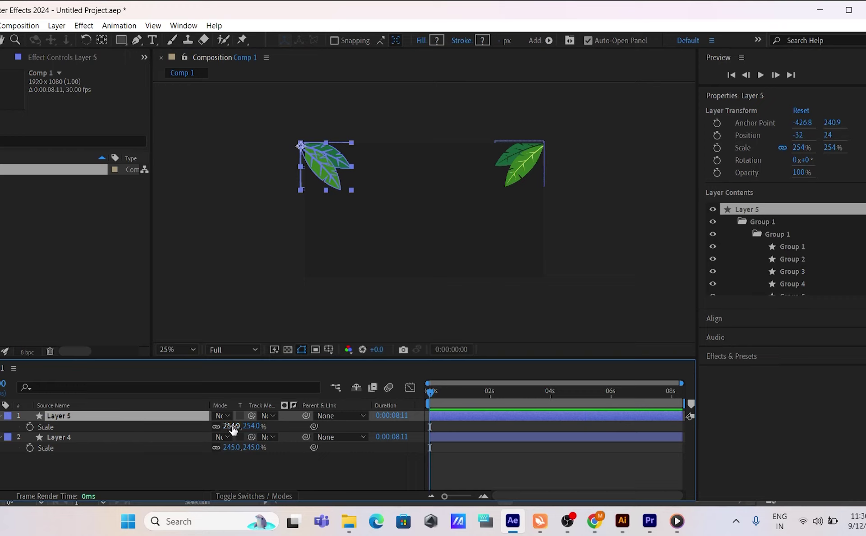
click(584, 306)
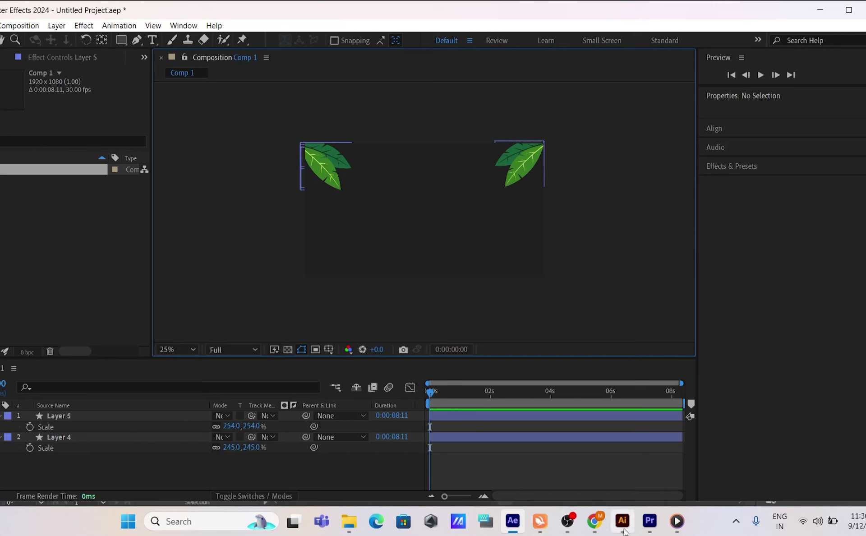
Switch to Illustrator and move the boats and the Happy Onam title down and left, off most of the background scenery
click(622, 522)
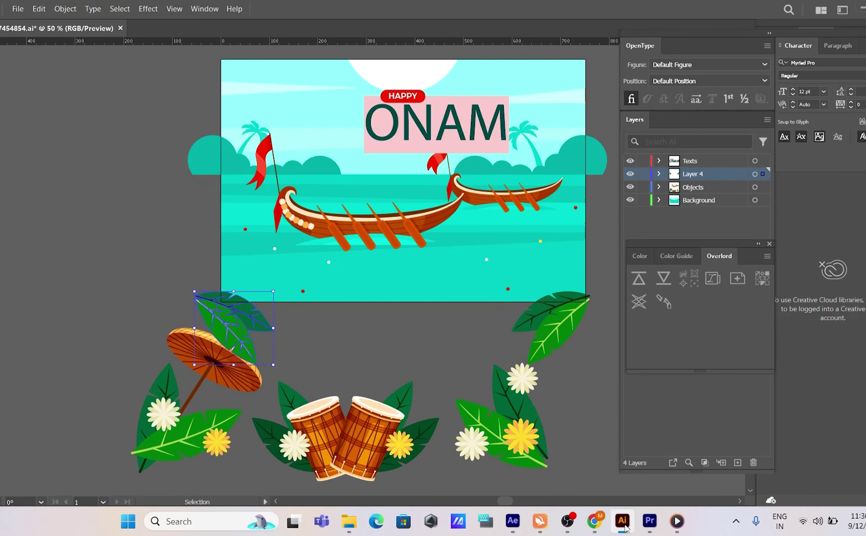
drag(356, 228, 205, 300)
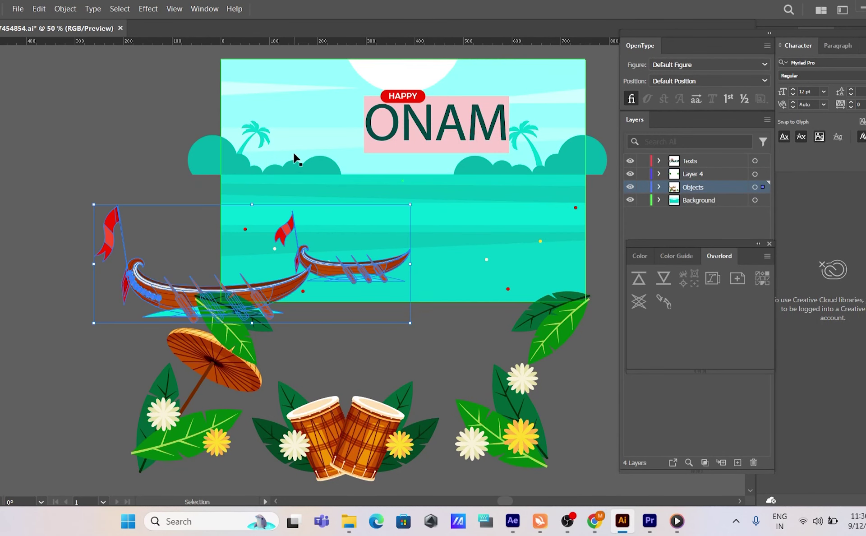
click(204, 162)
drag(403, 135, 56, 297)
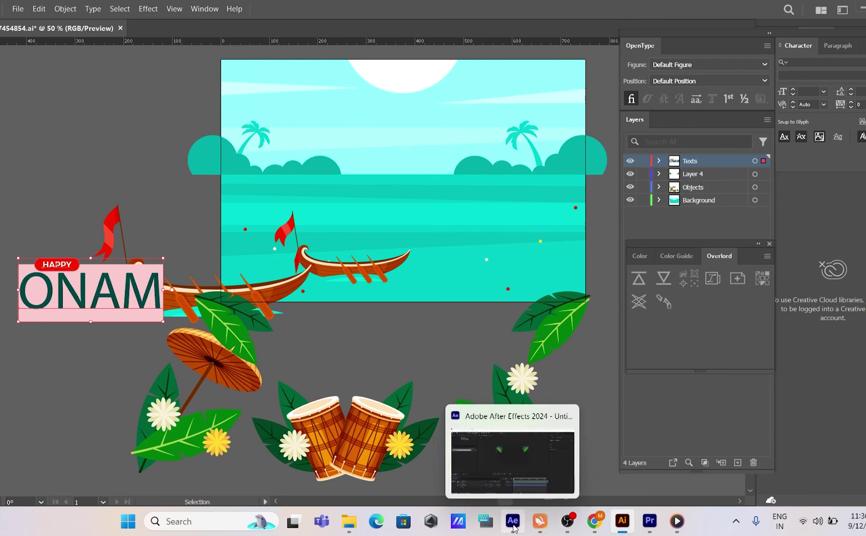
Switch to After Effects, import 28806487_7454854.jpg from the youtube tutorial folder, and add it to Comp 1 below both leaf layers
click(514, 526)
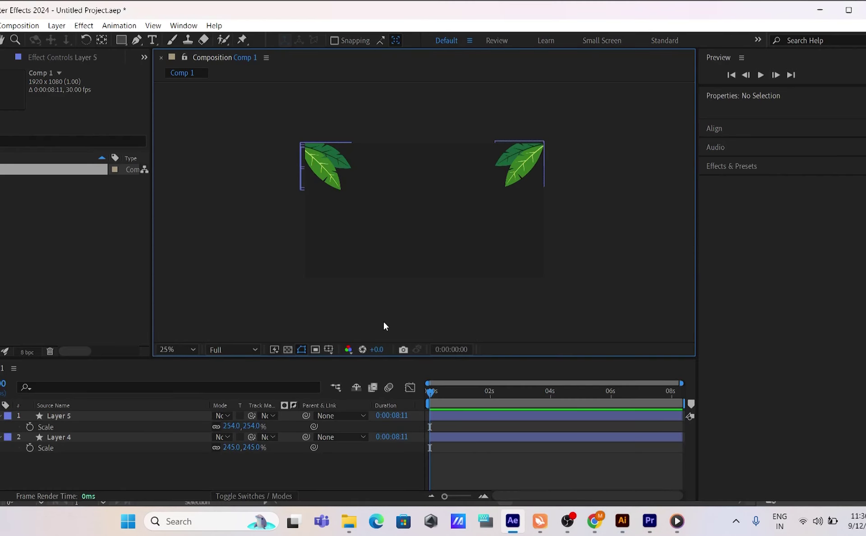
key(ctrl+i)
scroll(25, 192, down, 3)
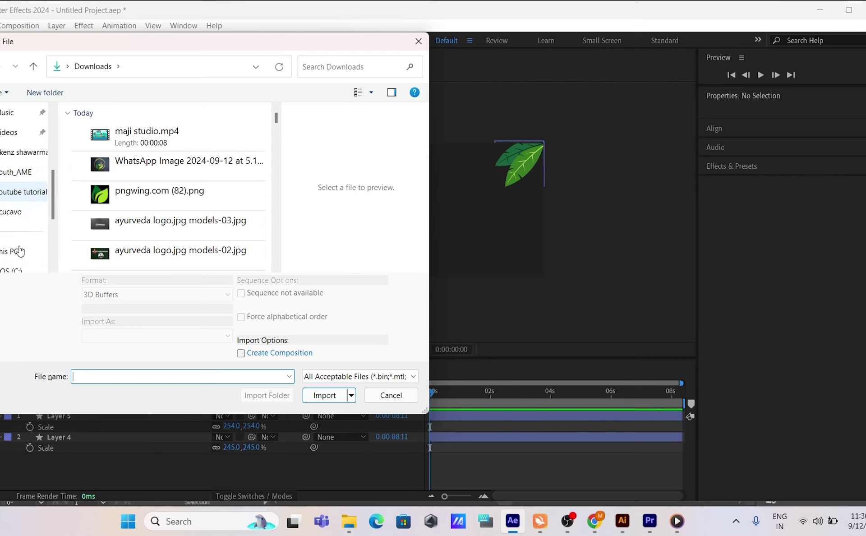
click(28, 195)
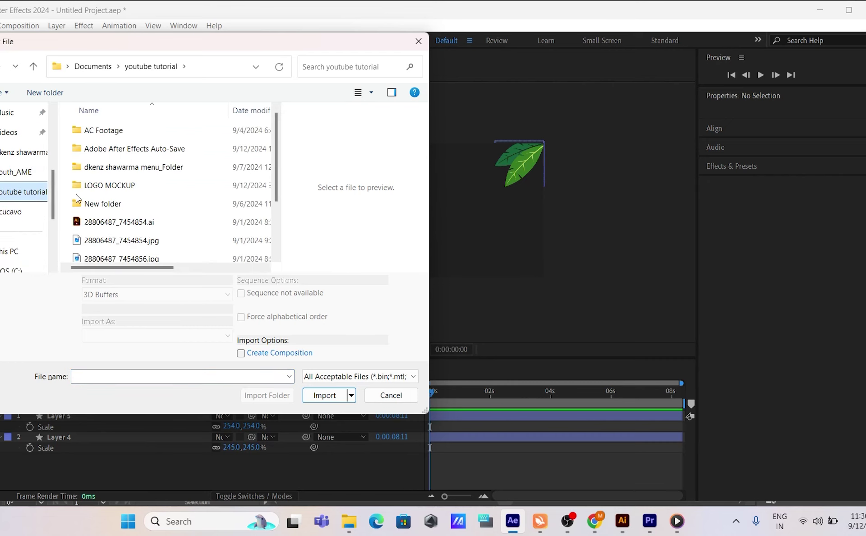
scroll(153, 206, down, 2)
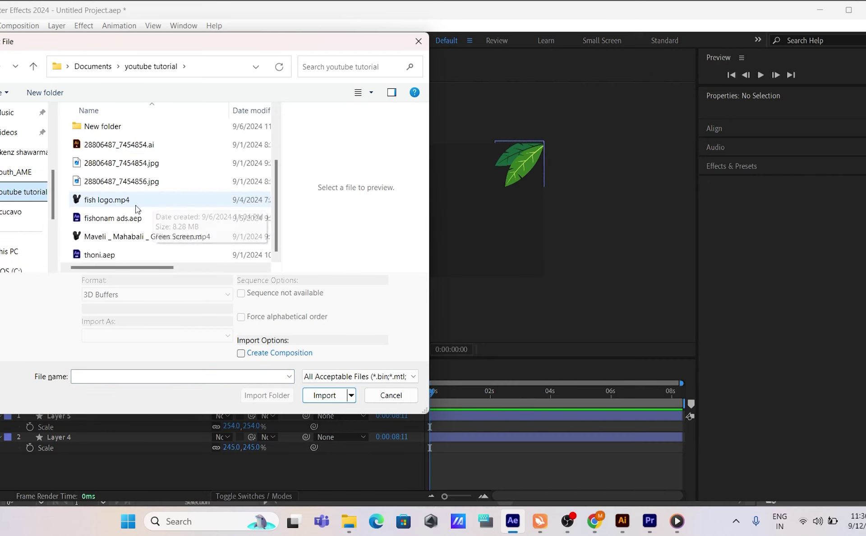
click(132, 182)
click(132, 163)
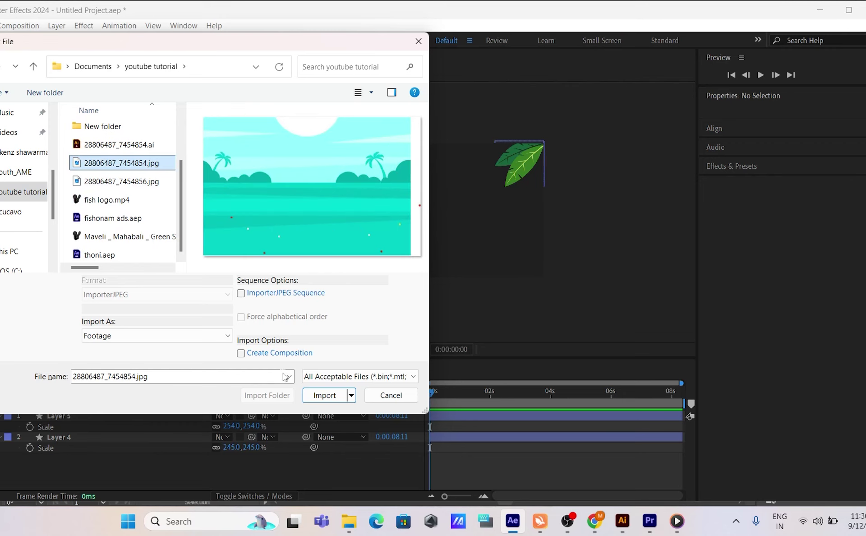
click(321, 396)
drag(17, 169, 39, 469)
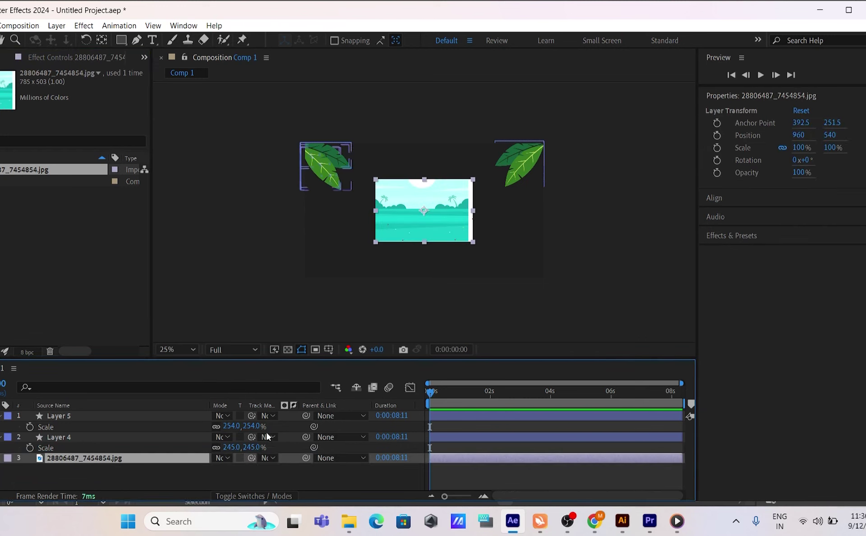
Scale the background image to 272% and shift it down until its top edge sits near the top of the frame
drag(231, 469, 343, 478)
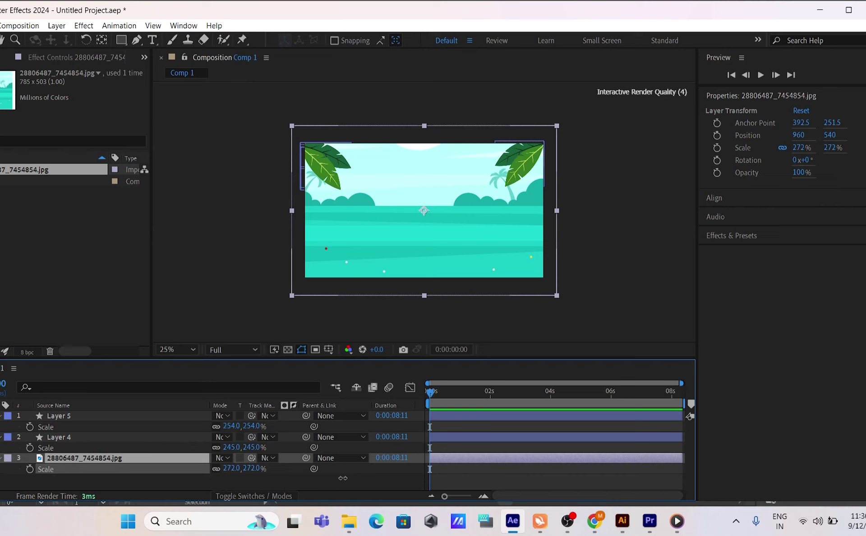
drag(429, 259, 431, 279)
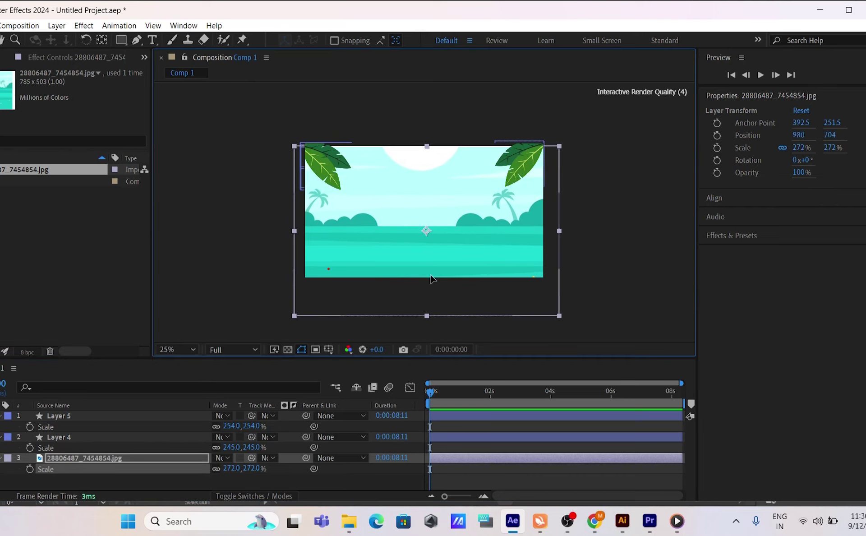
click(615, 267)
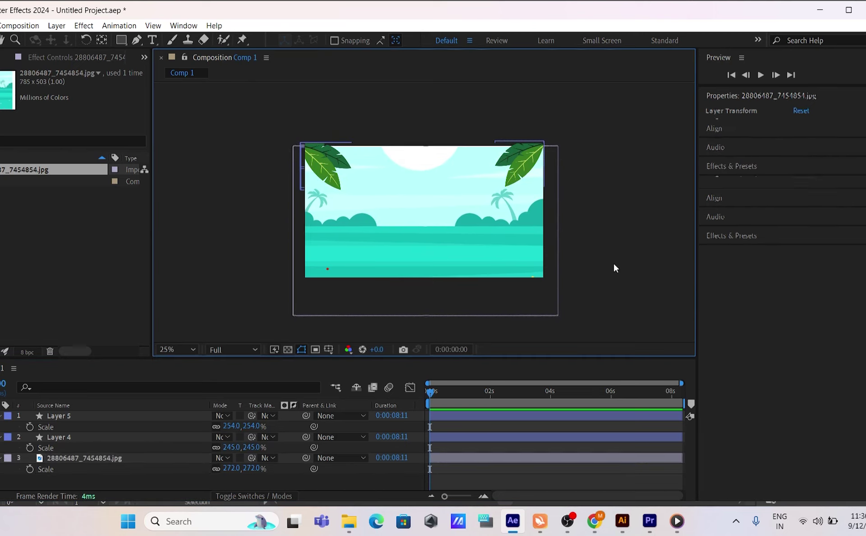
Review the later part of the finished Happy Onam video in Media Player for the wave design, and return to After Effects
click(677, 521)
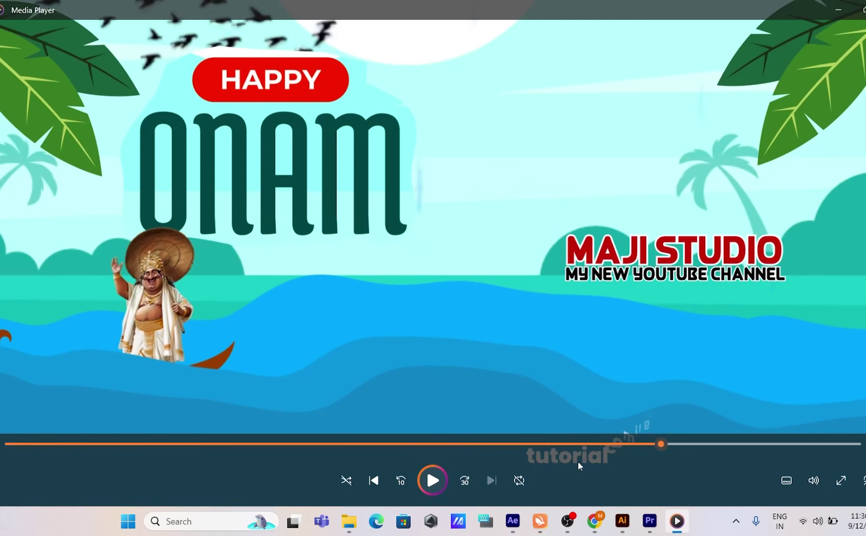
drag(502, 445, 819, 446)
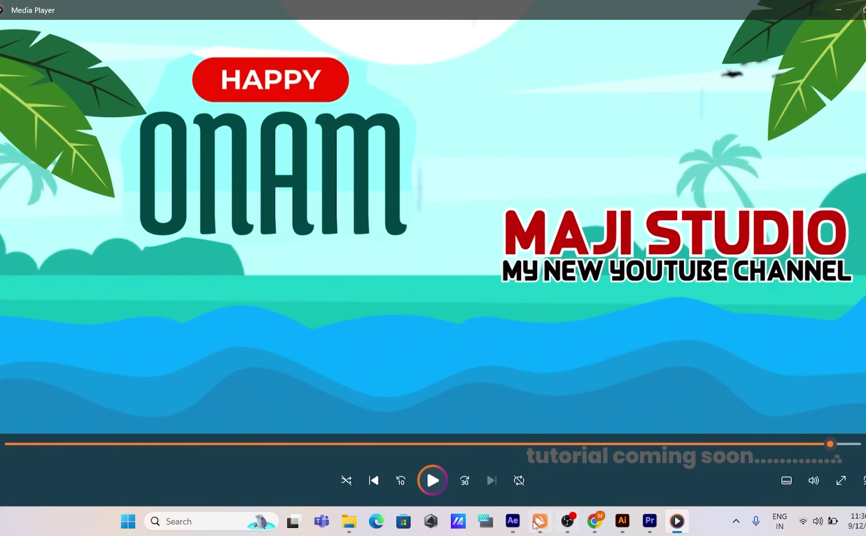
click(513, 522)
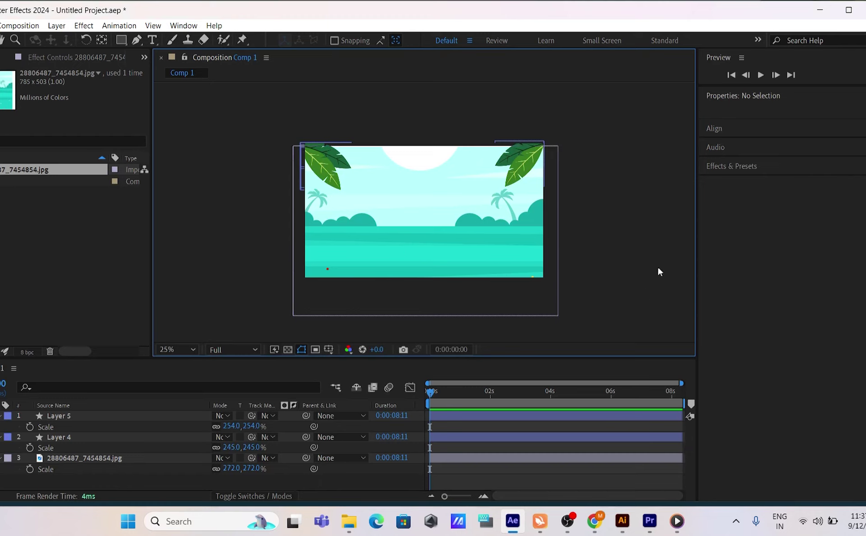
Draw a rectangle about 1980 x 320 px across the bottom of the frame and fill it with dark teal 09769A
click(121, 40)
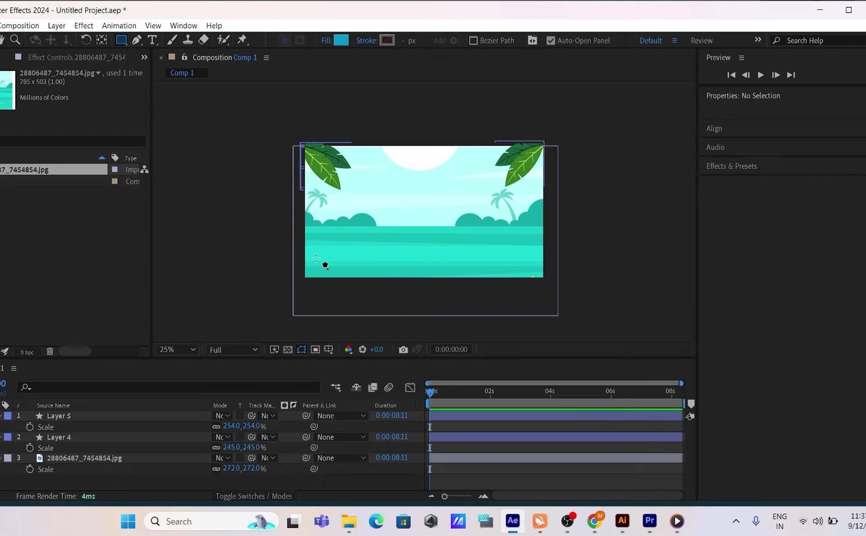
drag(305, 249, 550, 290)
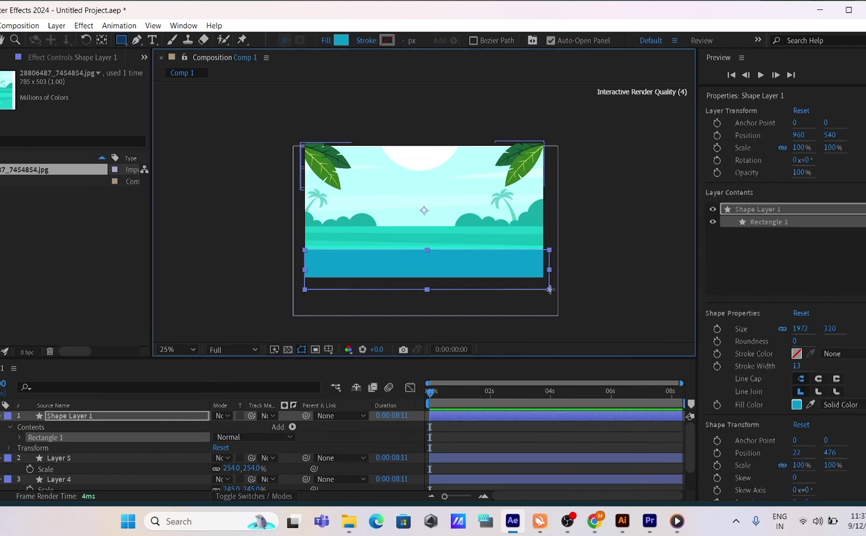
click(341, 43)
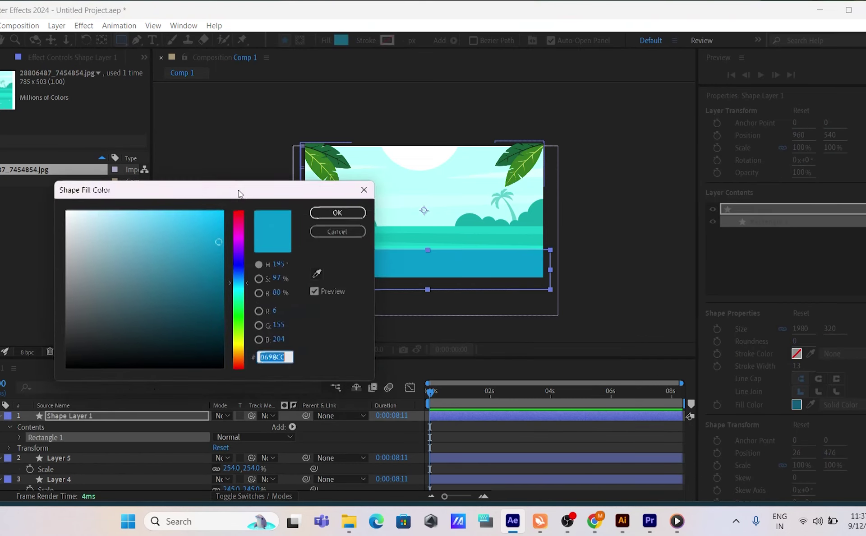
drag(246, 193, 169, 173)
click(140, 252)
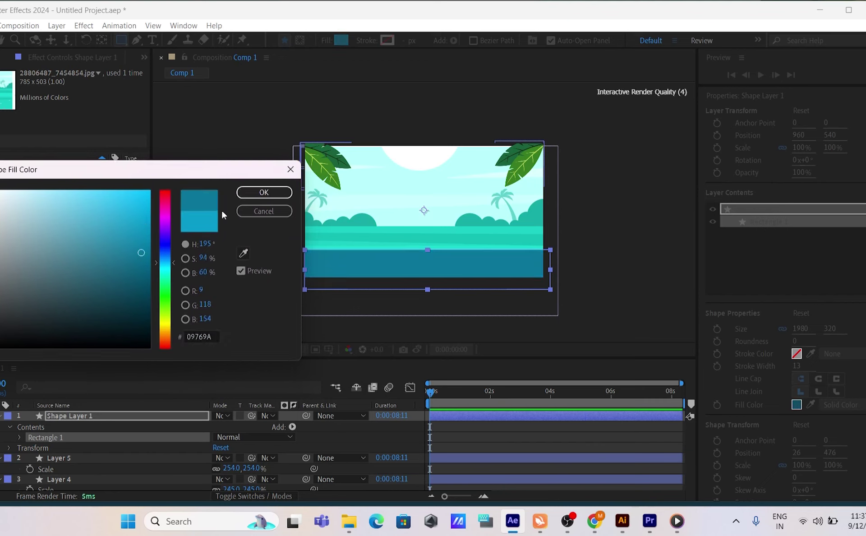
click(264, 192)
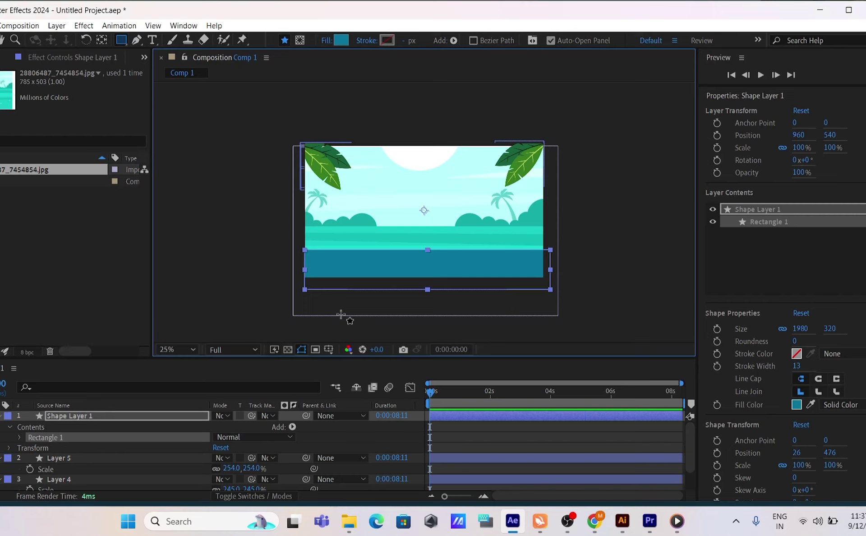
key(v)
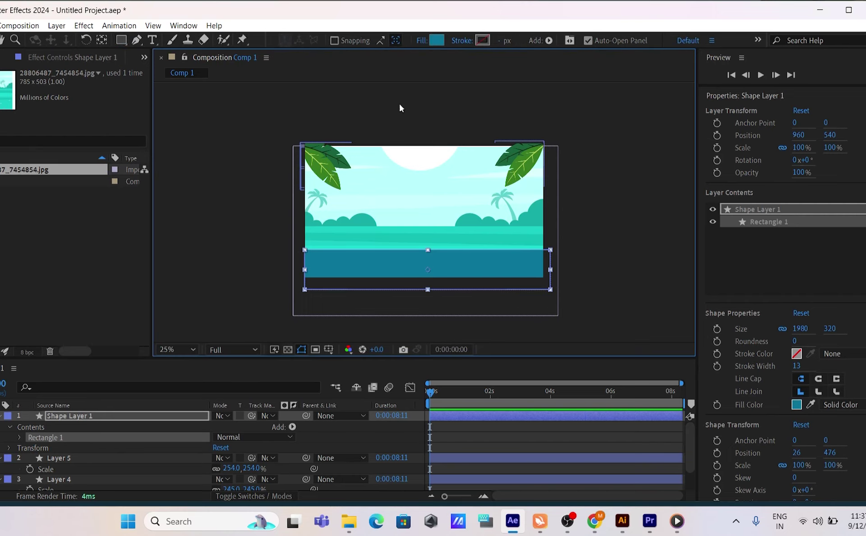
click(435, 43)
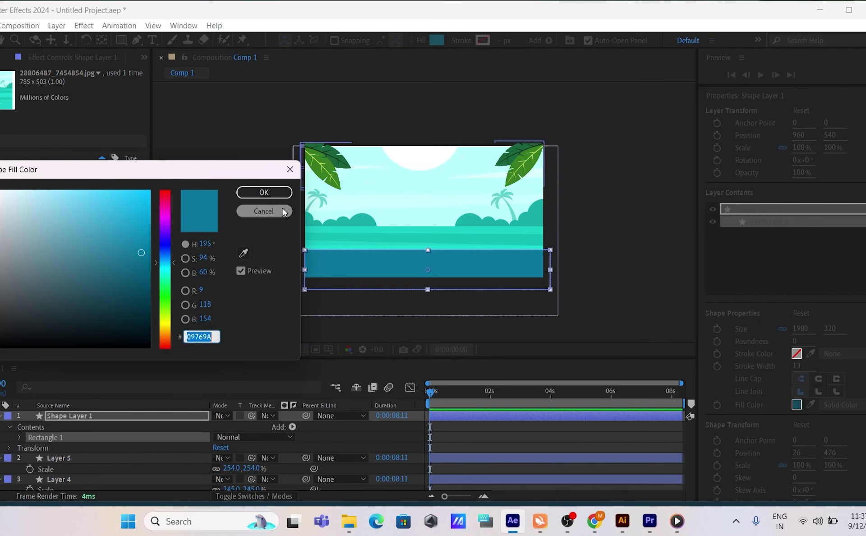
click(283, 210)
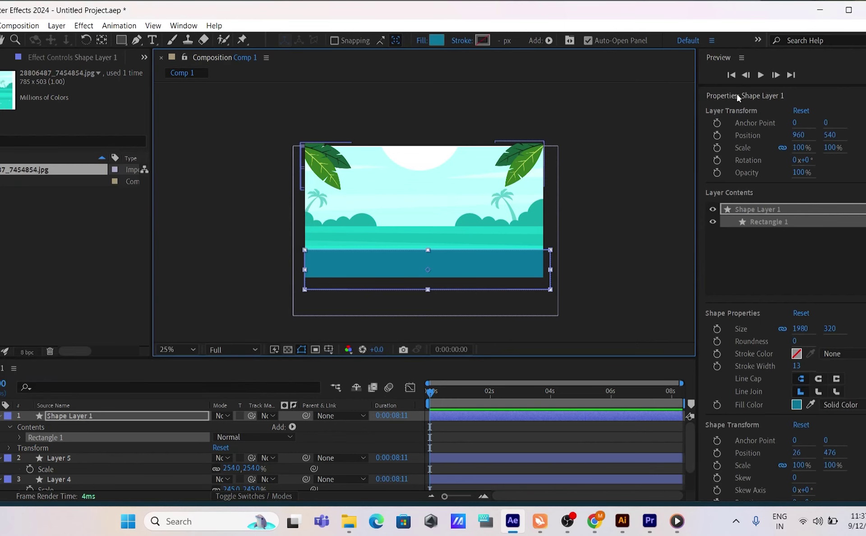
Switch to the Essential Graphics workspace, find the Turbulent Displace effect and apply it to Shape Layer 1
click(760, 41)
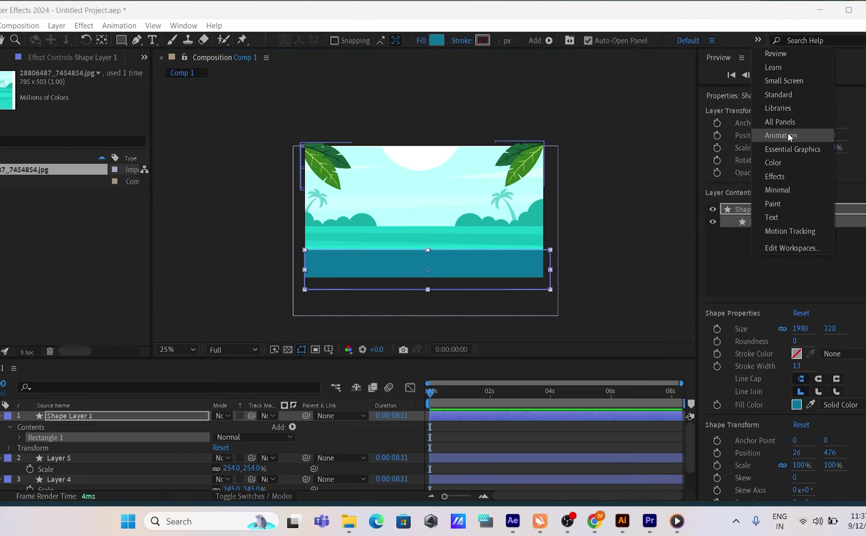
click(792, 150)
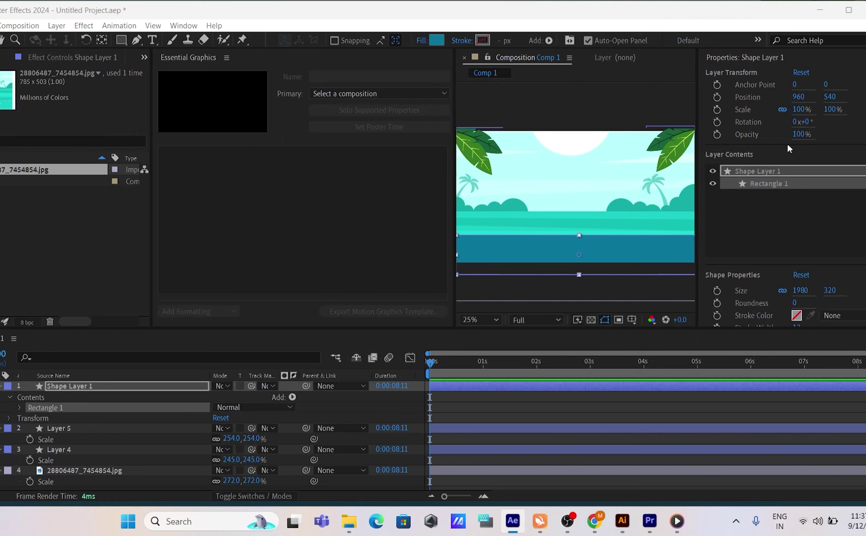
scroll(757, 287, down, 3)
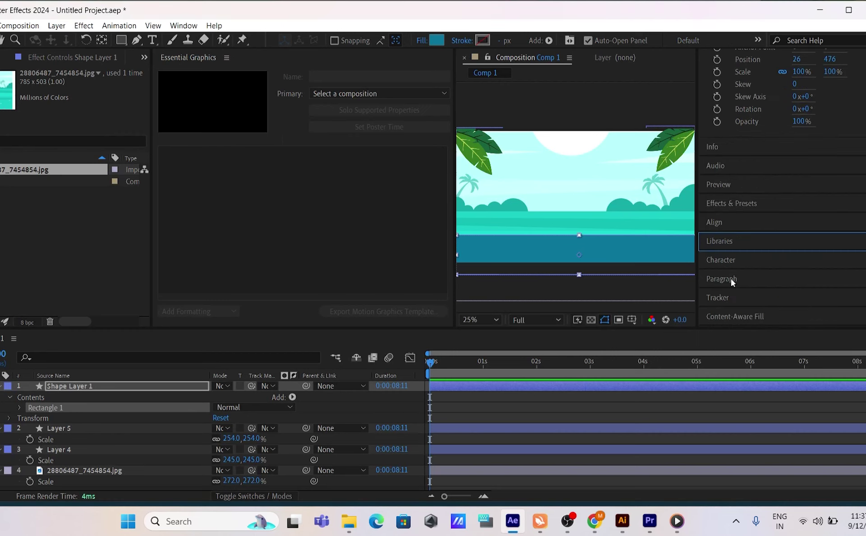
click(741, 205)
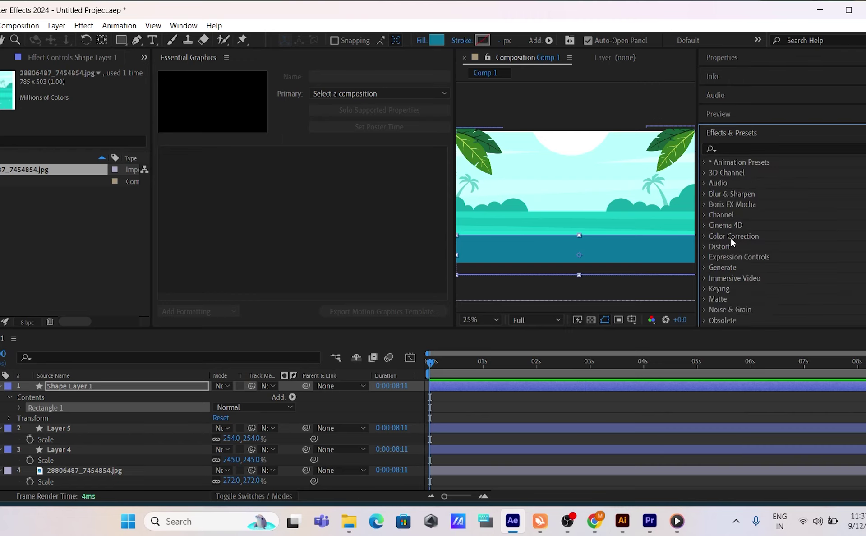
scroll(731, 238, down, 2)
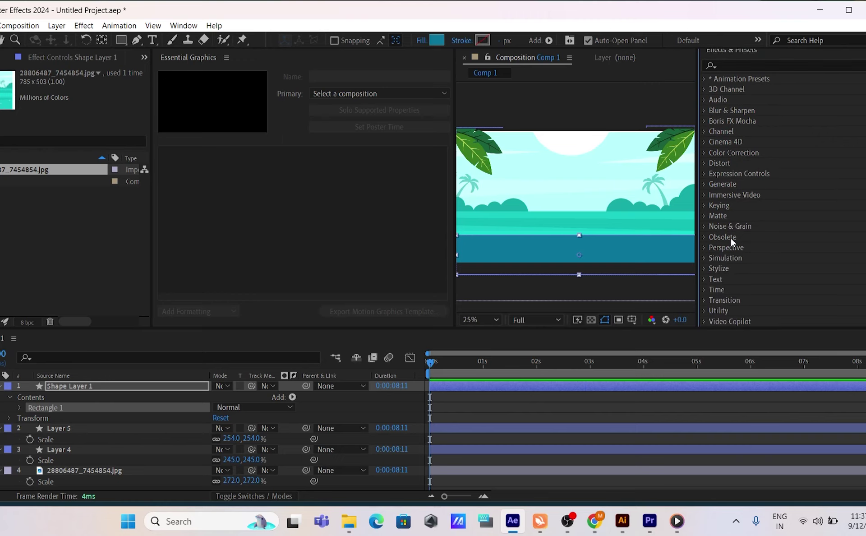
scroll(733, 253, up, 3)
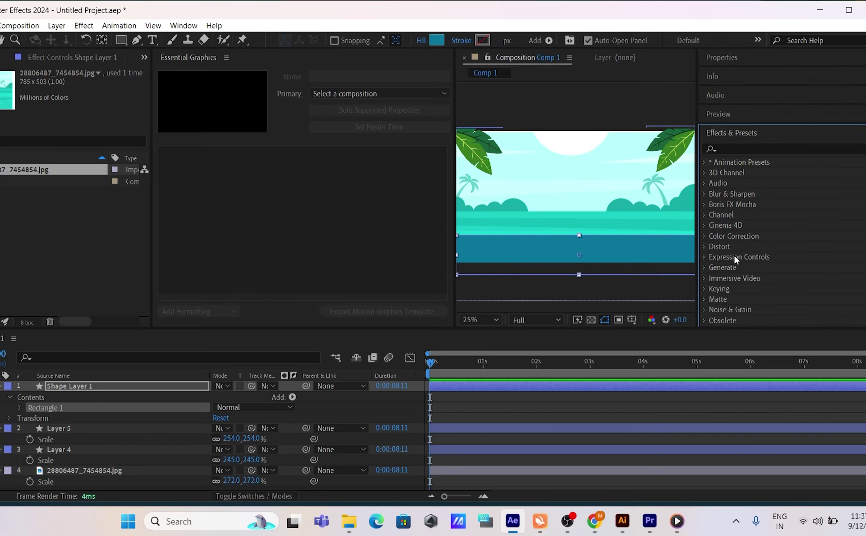
click(749, 150)
text(turb)
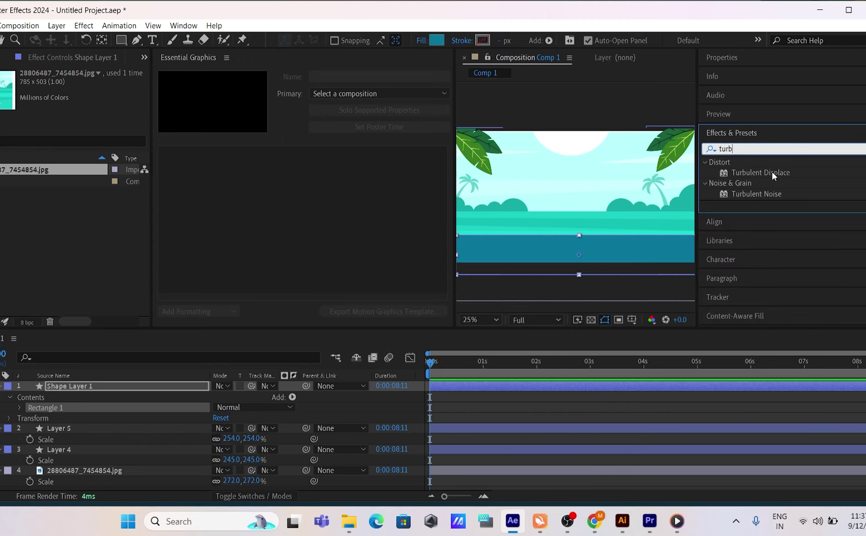
drag(774, 173, 510, 387)
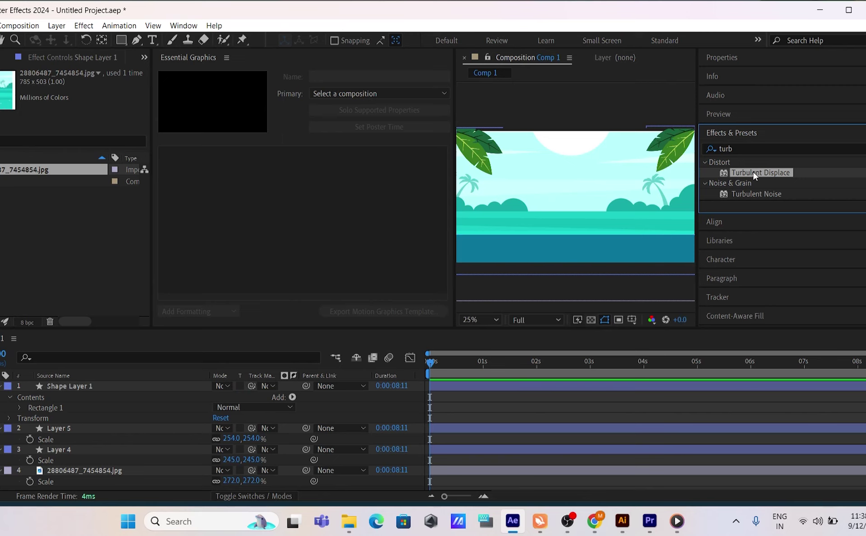
drag(756, 176, 526, 385)
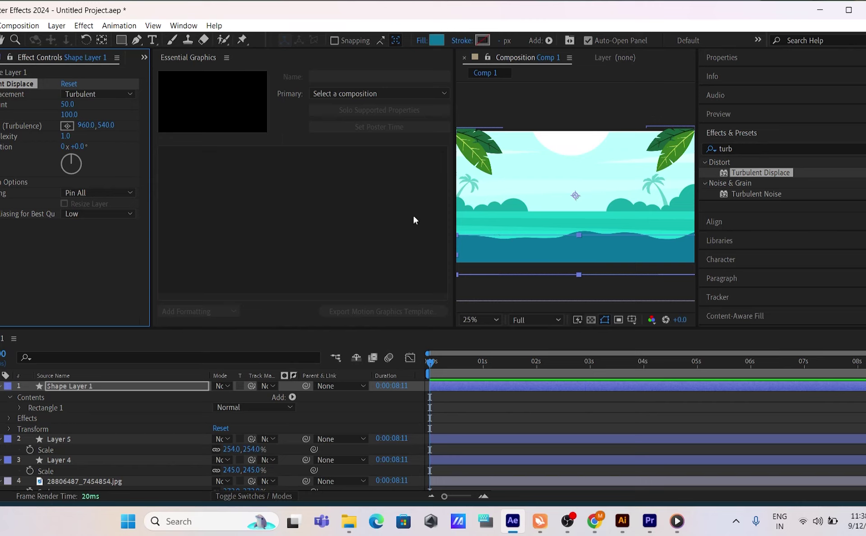
Set the Turbulent Displace Amount to 39 and Size to 58, and shift the water rectangle slightly down
drag(67, 105, 38, 117)
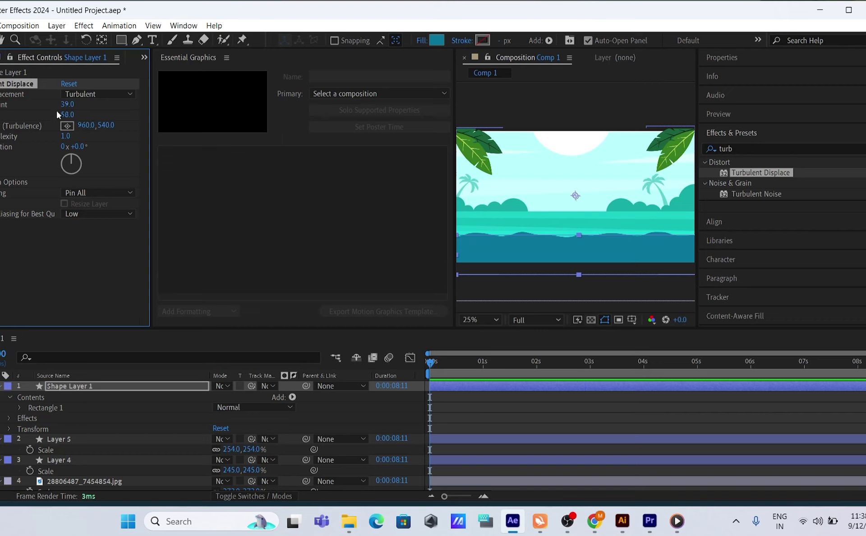
drag(581, 252, 581, 258)
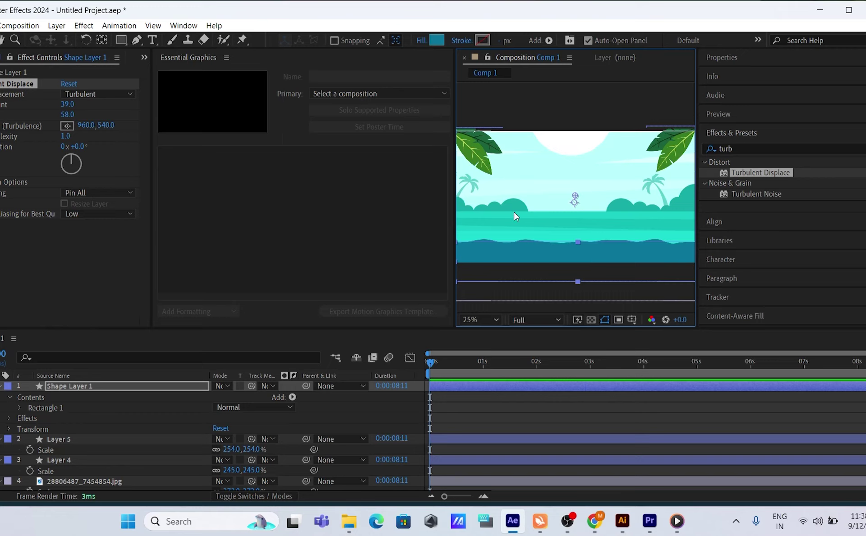
Enlarge the composition viewer by narrowing the Essential Graphics area and lowering the timeline's upper edge
drag(455, 213, 210, 232)
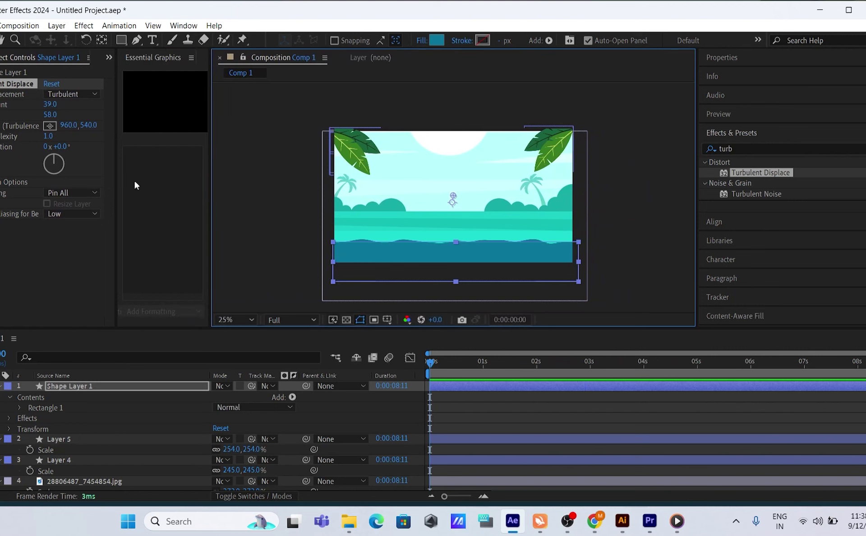
click(213, 231)
drag(213, 220, 116, 223)
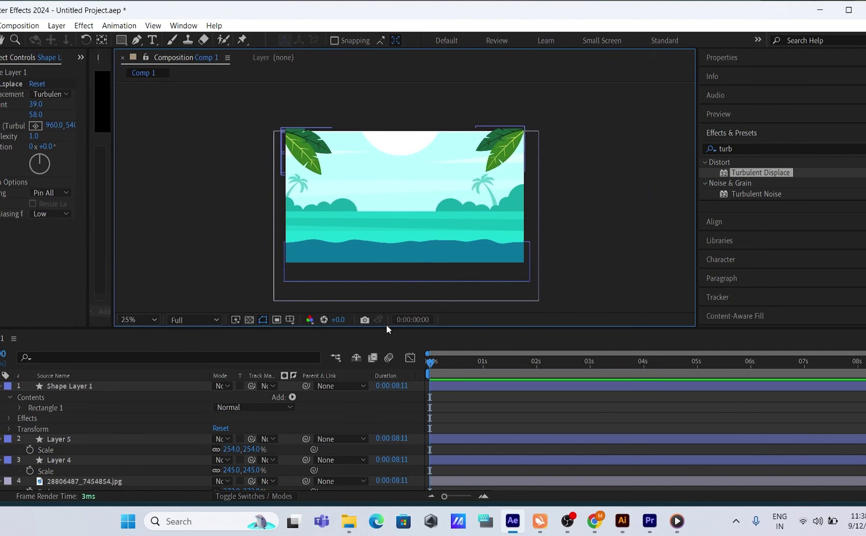
drag(386, 328, 377, 384)
scroll(312, 291, up, 2)
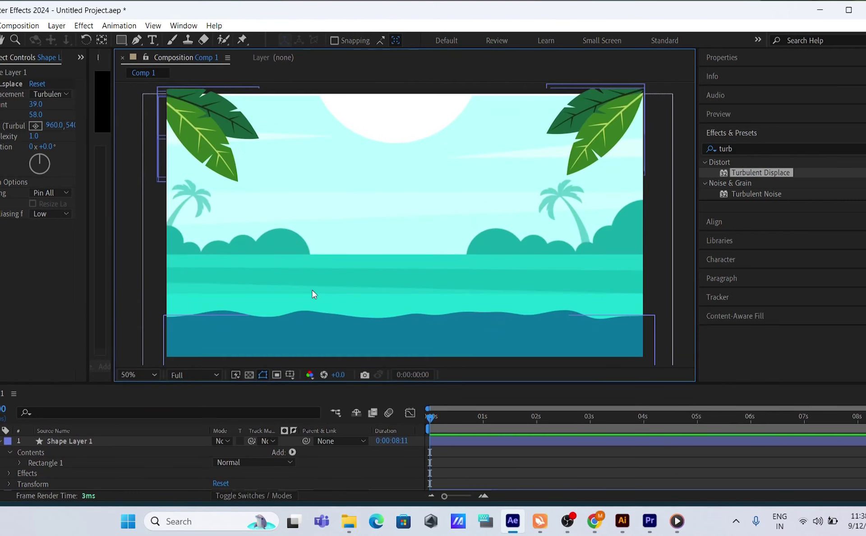
scroll(313, 290, down, 2)
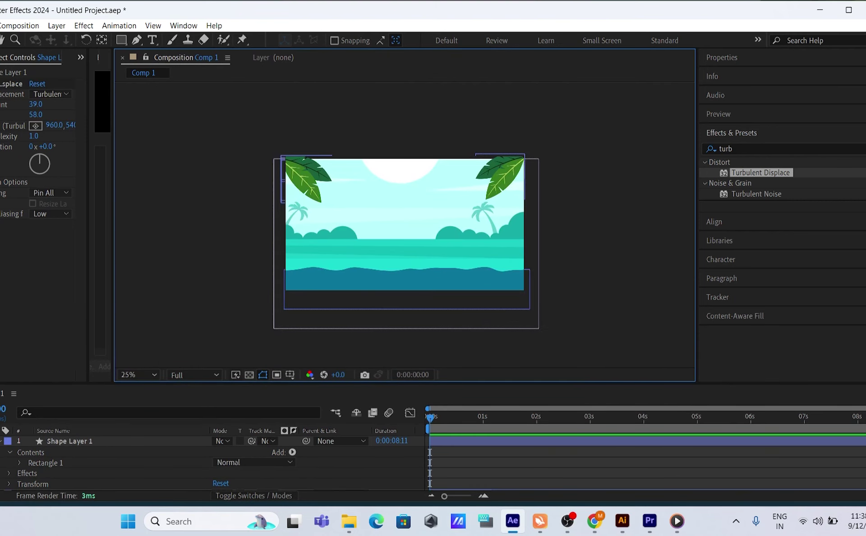
Keyframe the Turbulent Displace Evolution of Shape Layer 1 at 0x+313° at the start of the timeline and reveal the keyframe
mouse_move(430, 421)
mouse_down()
mouse_move(537, 430)
mouse_move(416, 430)
mouse_up()
click(465, 443)
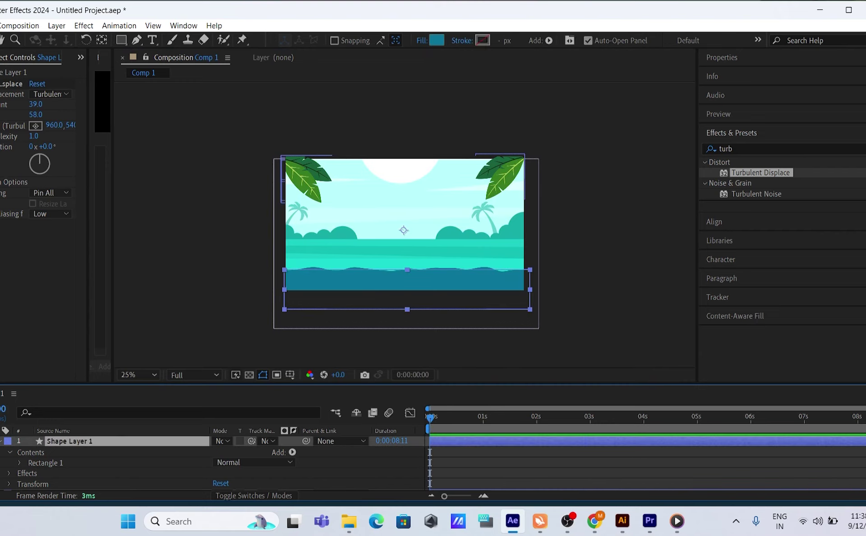
mouse_move(41, 158)
mouse_down()
mouse_move(48, 168)
mouse_move(35, 172)
mouse_move(36, 154)
mouse_move(56, 160)
mouse_move(33, 151)
mouse_up()
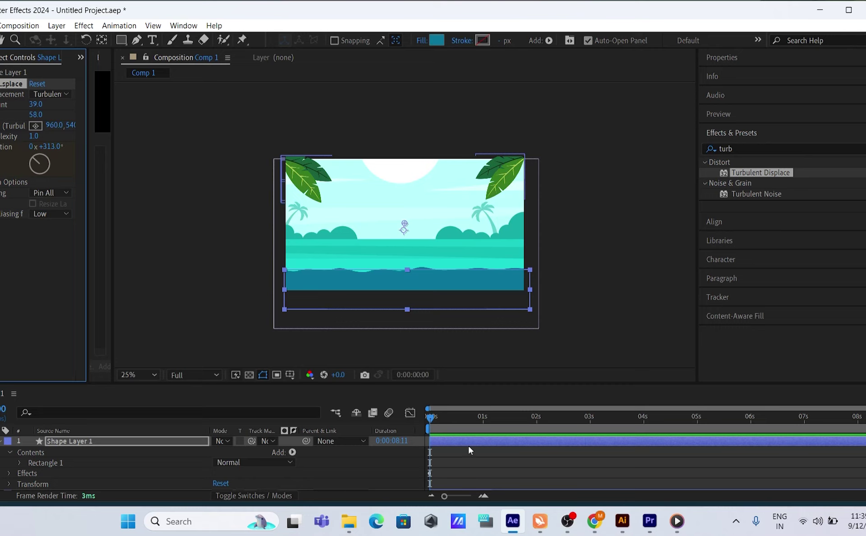
click(480, 442)
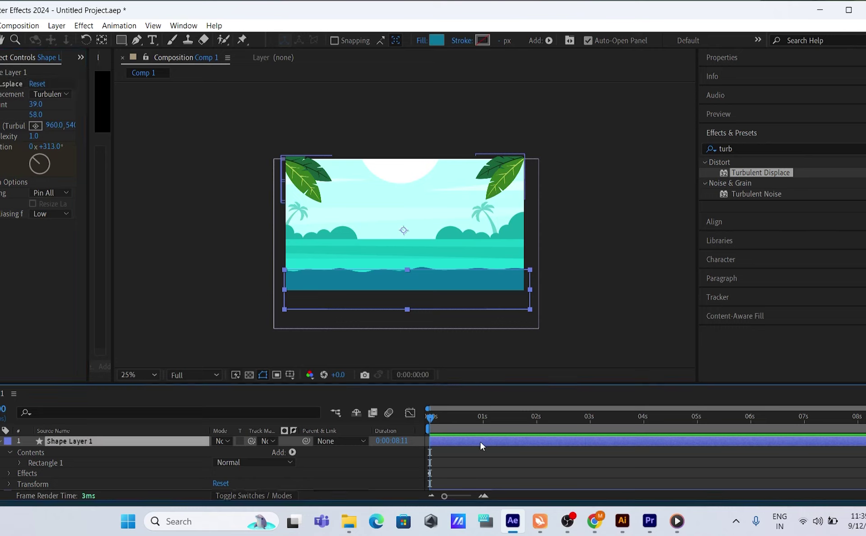
key(u)
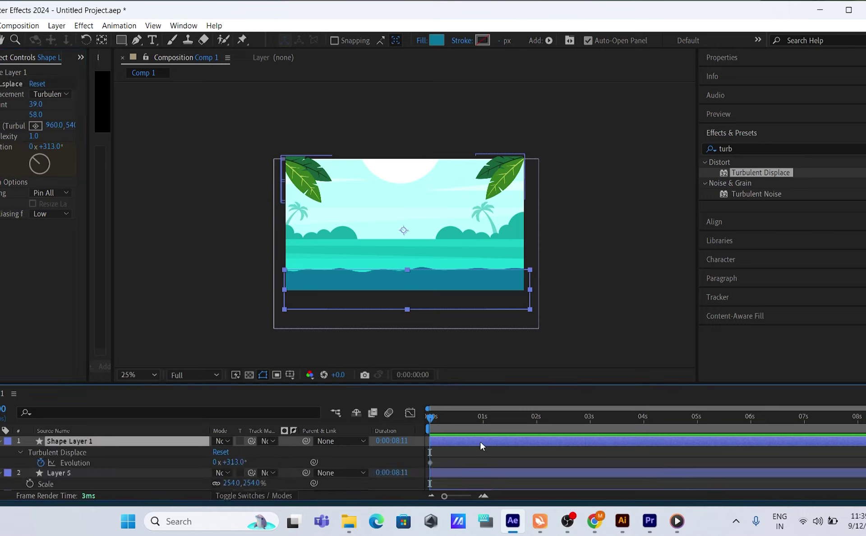
click(430, 463)
At 0:00:08:10, set the Evolution of Shape Layer 1's Turbulent Displace to 10x+313°
drag(430, 417, 865, 424)
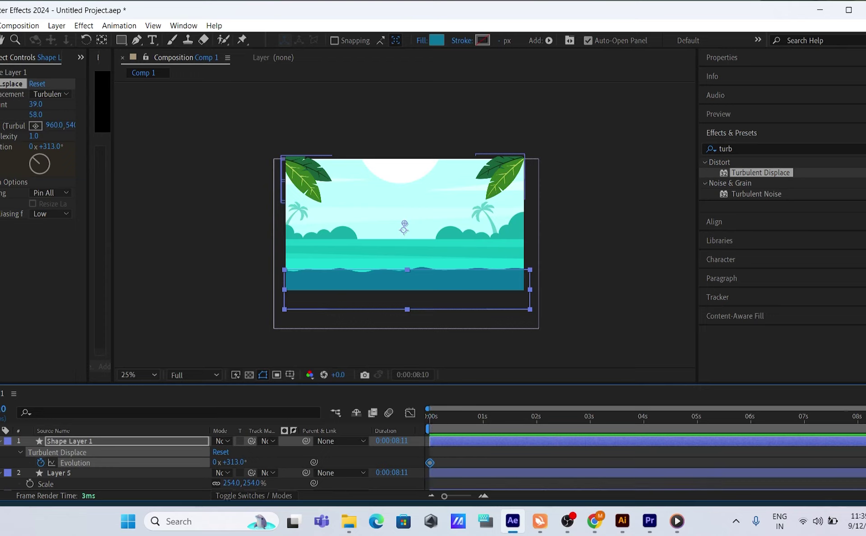
click(35, 151)
click(33, 147)
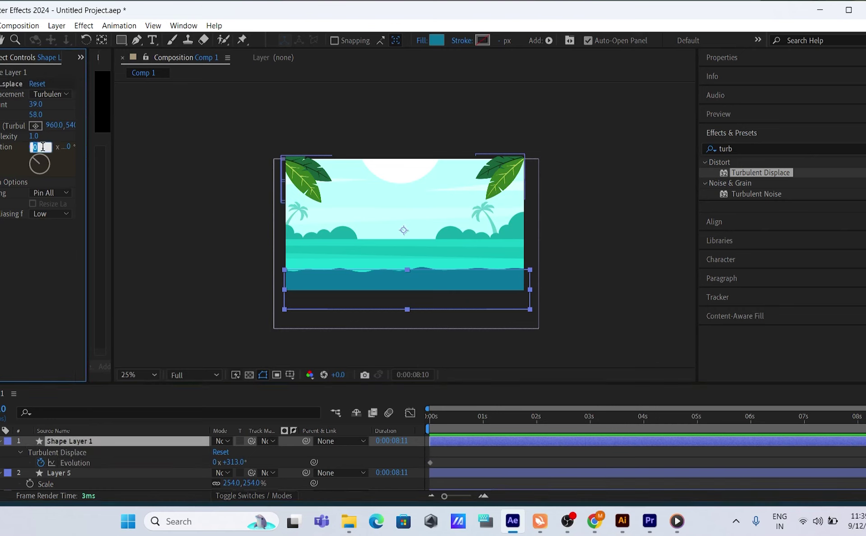
key(Return)
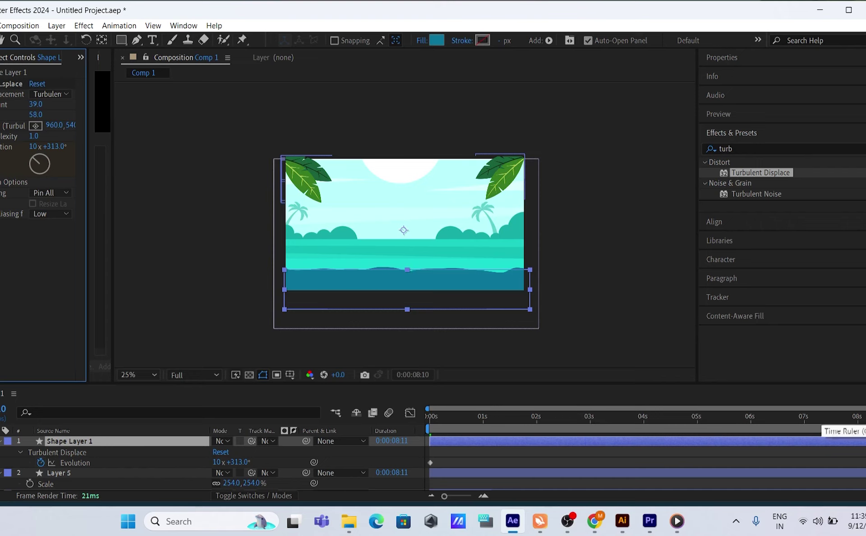
Preview the water wave animation from the start of the composition and check the speed of its motion
click(329, 449)
key(Home)
key(space)
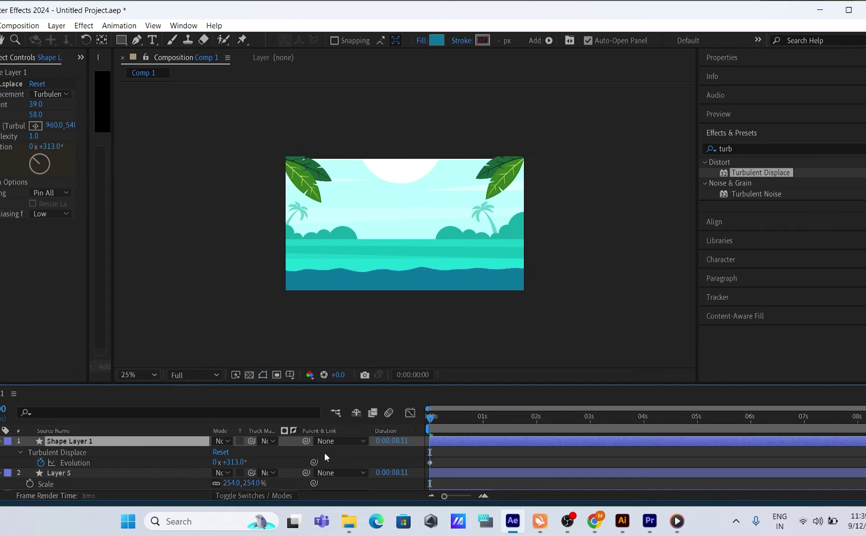
click(507, 434)
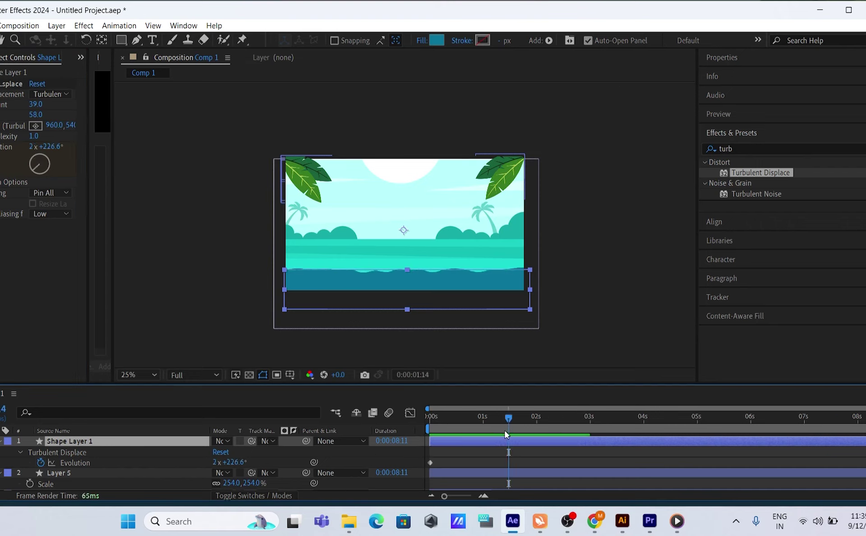
drag(509, 419, 382, 442)
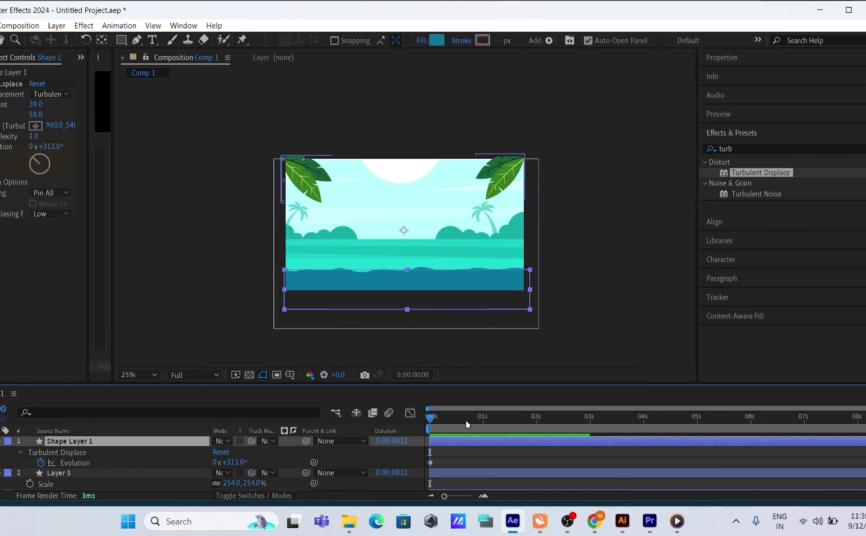
key(space)
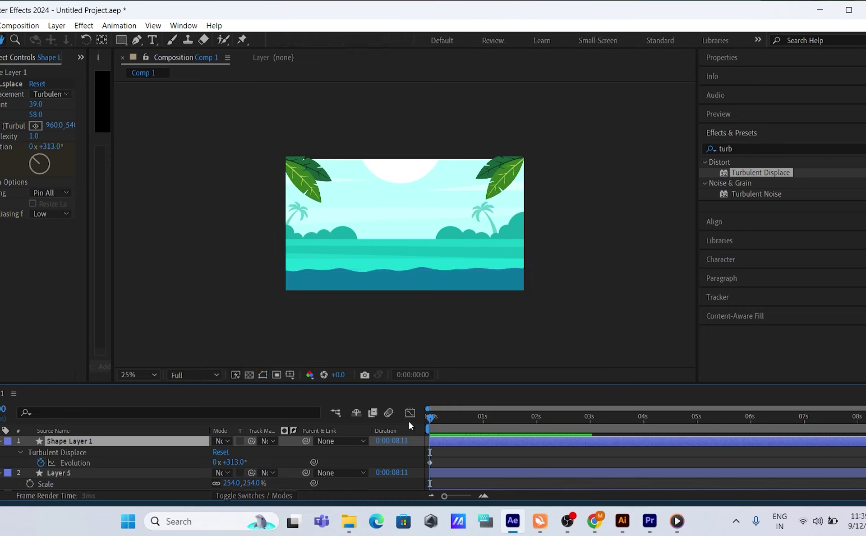
key(space)
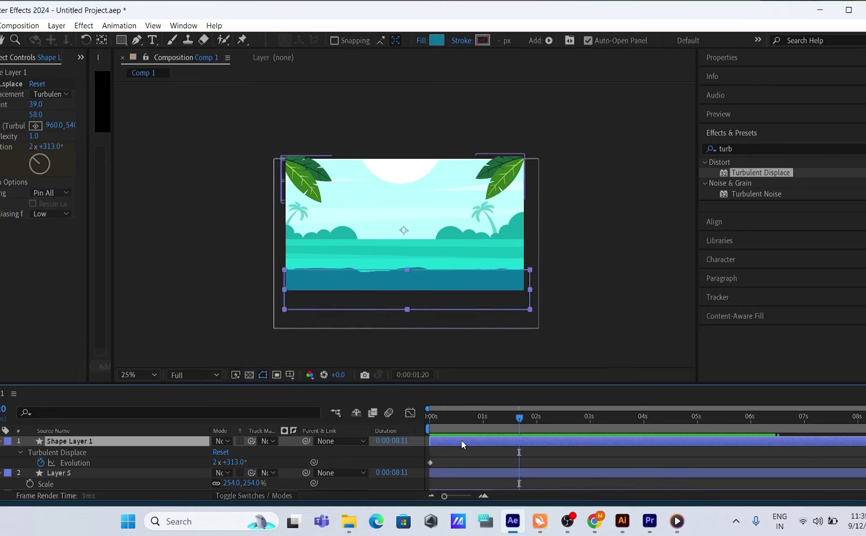
Duplicate Shape Layer 1 and set the fill of the original beneath the copy to the lighter blue 0A95C2
key(ctrl+d)
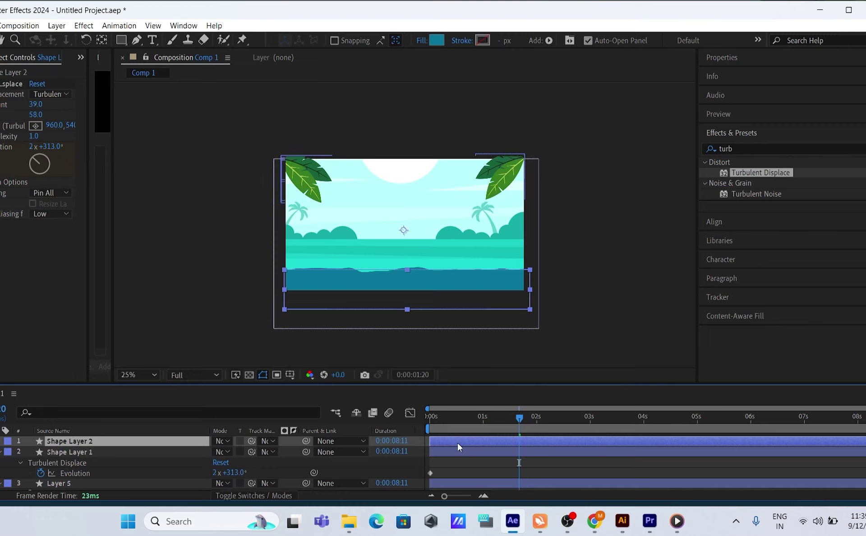
click(67, 451)
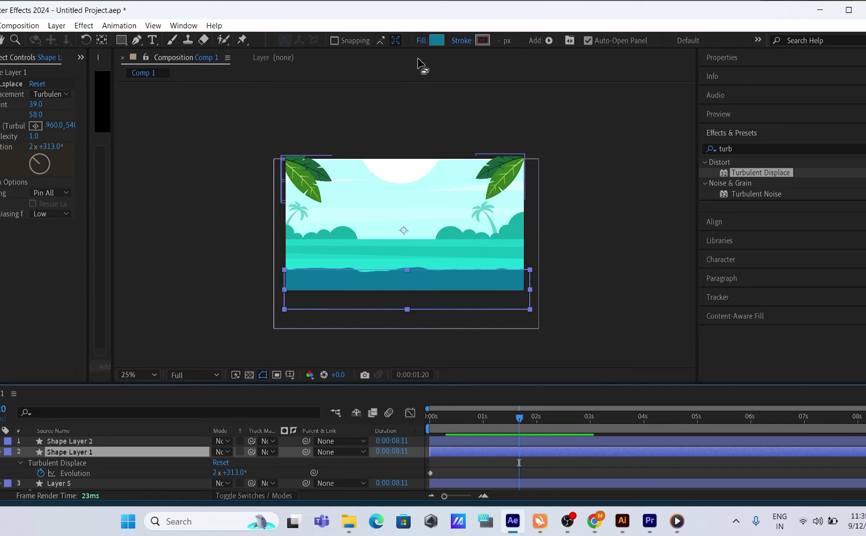
click(437, 41)
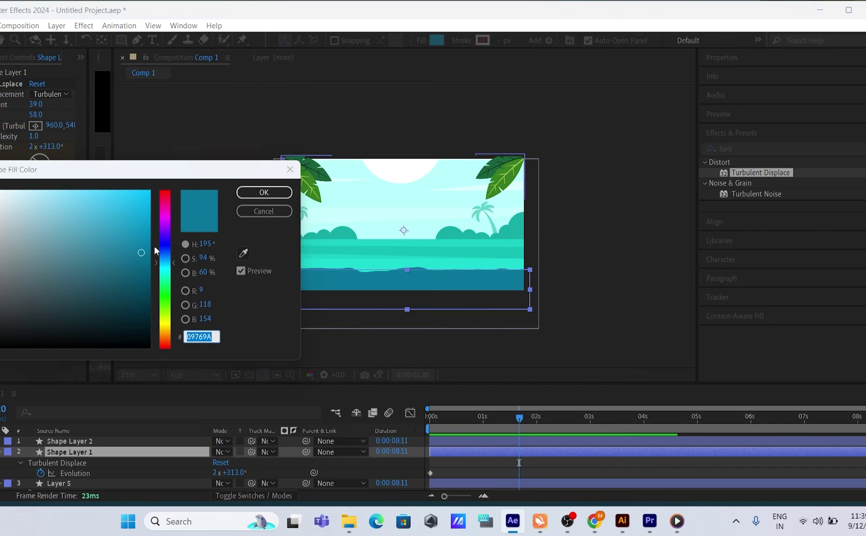
drag(140, 251, 142, 227)
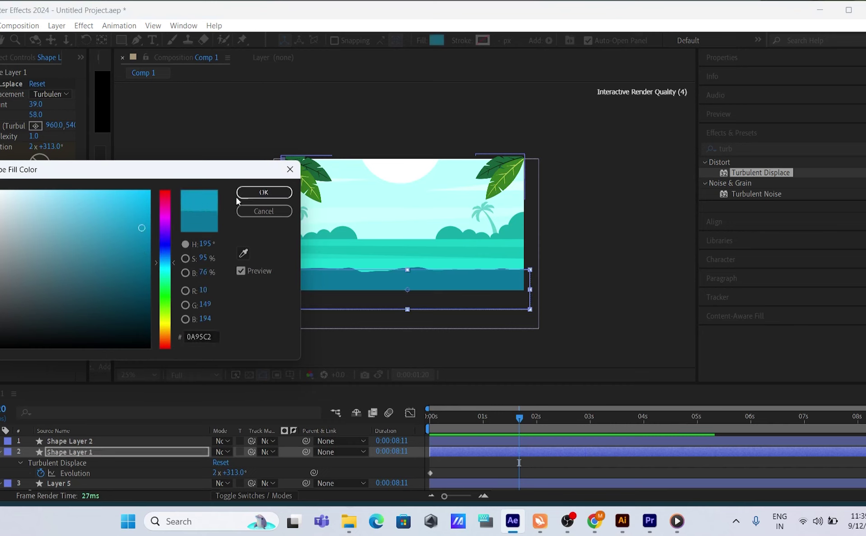
click(264, 192)
Shift Shape Layer 1 slightly up and left behind the front wave and preview the two-wave motion
drag(413, 282, 410, 278)
click(541, 301)
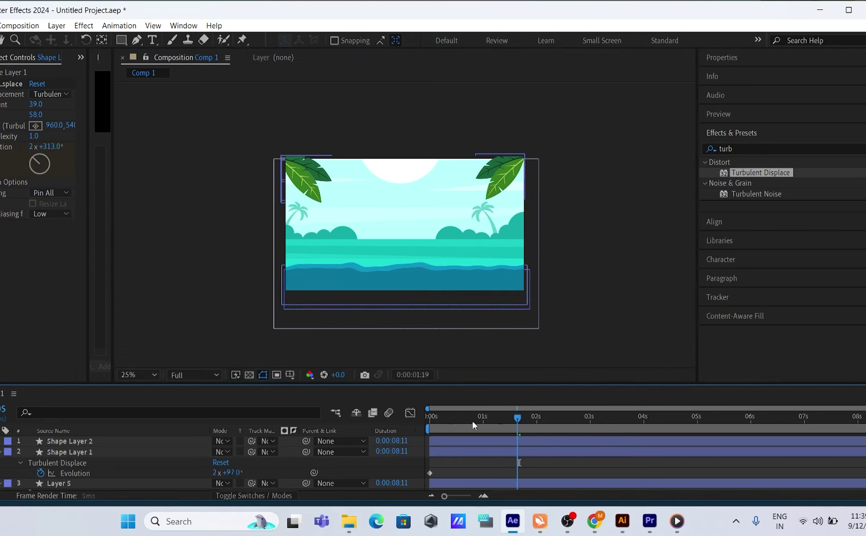
key(space)
key(space)
Duplicate Shape Layer 2 and set the copy's fill colour to the mid blue 0789B3
click(465, 442)
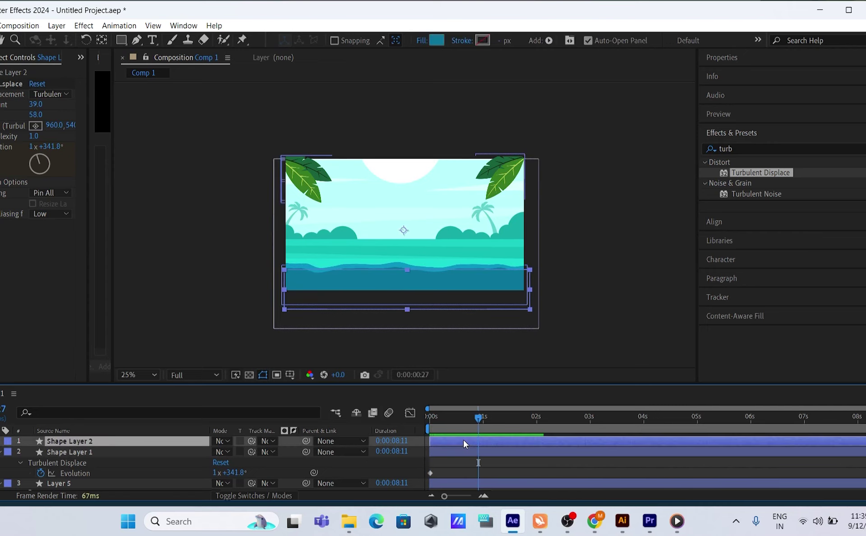
key(ctrl+d)
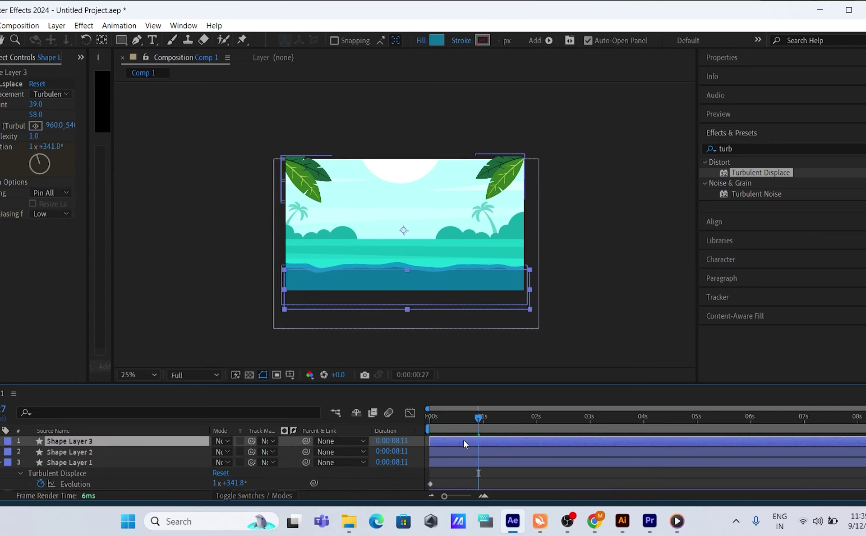
click(436, 42)
click(144, 237)
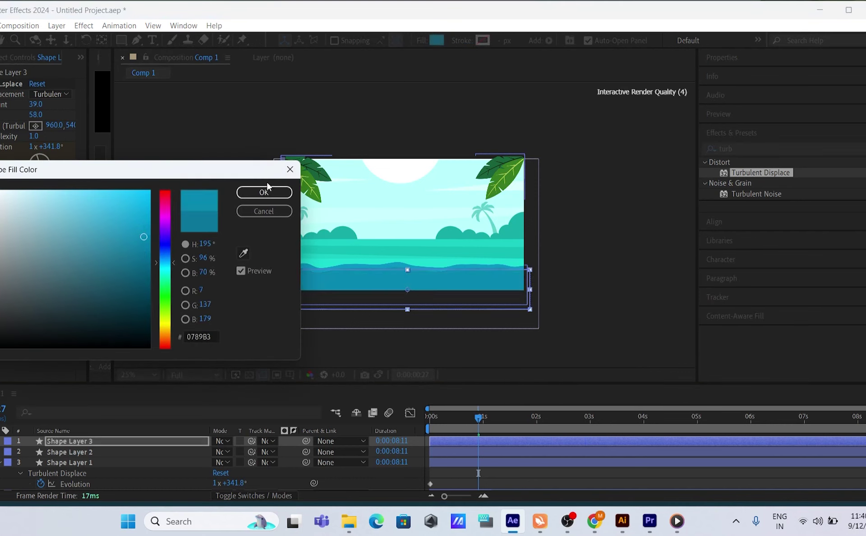
click(265, 192)
Send Shape Layer 3 behind Shape Layer 2 and raise it so its wave edge shows above the front wave
mouse_move(431, 285)
mouse_down()
mouse_move(427, 270)
mouse_move(426, 288)
mouse_up()
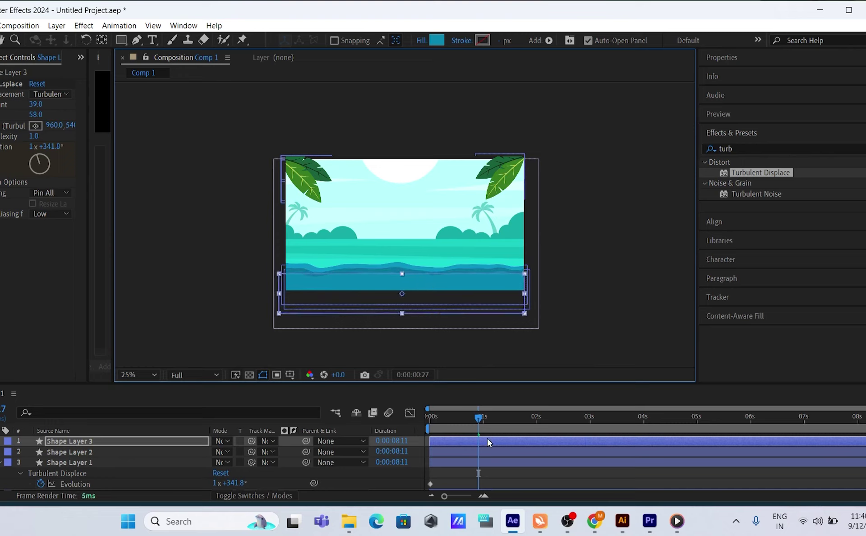
key(ctrl+z)
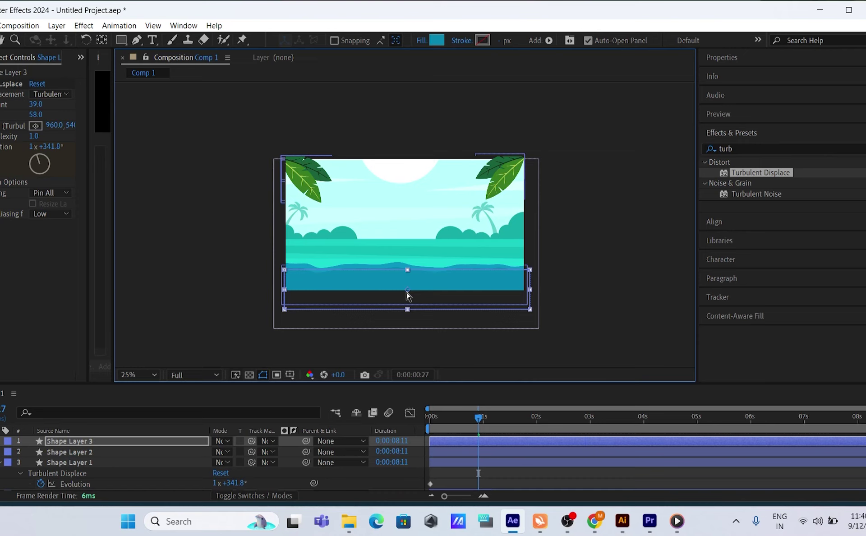
key(ctrl+bracketleft)
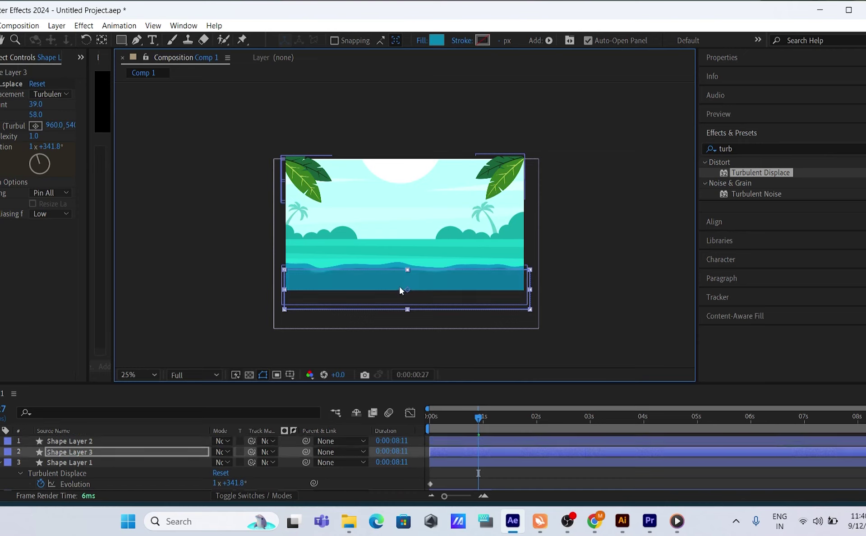
drag(400, 287, 388, 266)
Raise Shape Layer 1 slightly so its lighter wave edge sits above the Shape Layer 3 wave
click(487, 440)
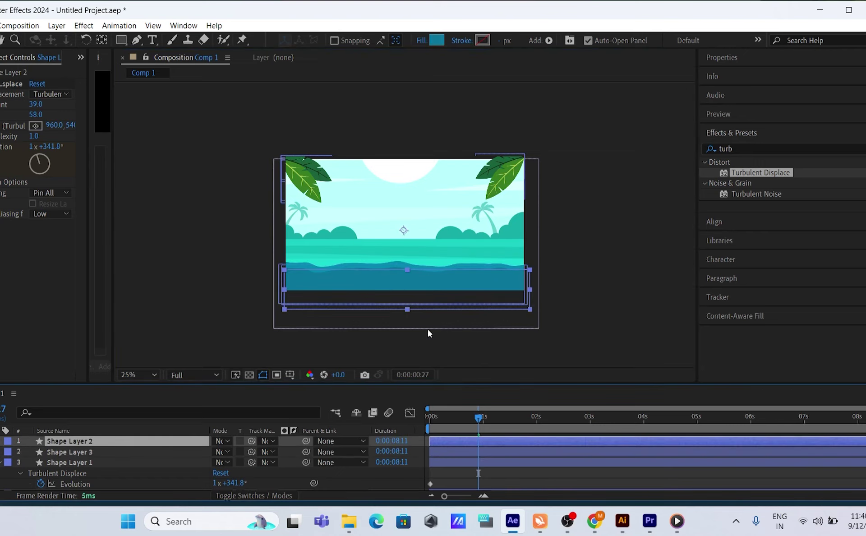
click(415, 306)
drag(406, 284, 408, 280)
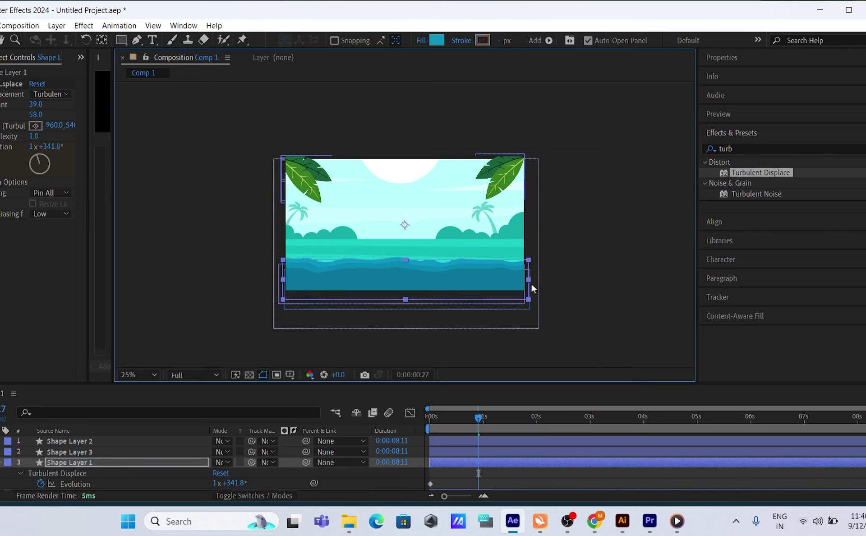
Duplicate Shape Layer 1 and bring the copy to the front of the layer stack
click(477, 466)
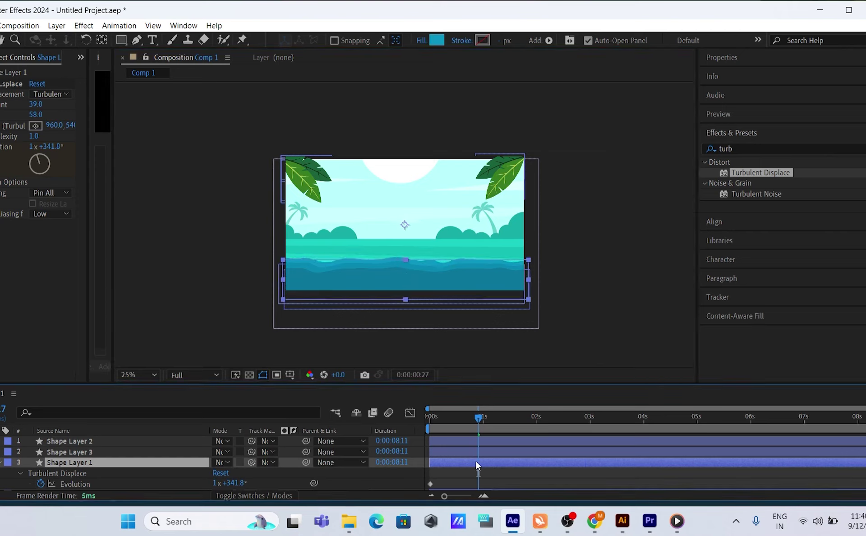
key(ctrl+d)
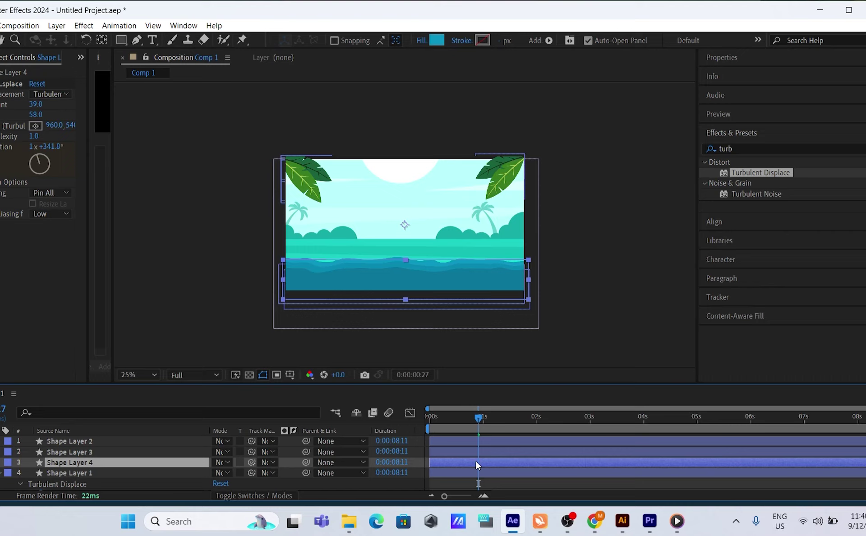
key(ctrl+shift+bracketright)
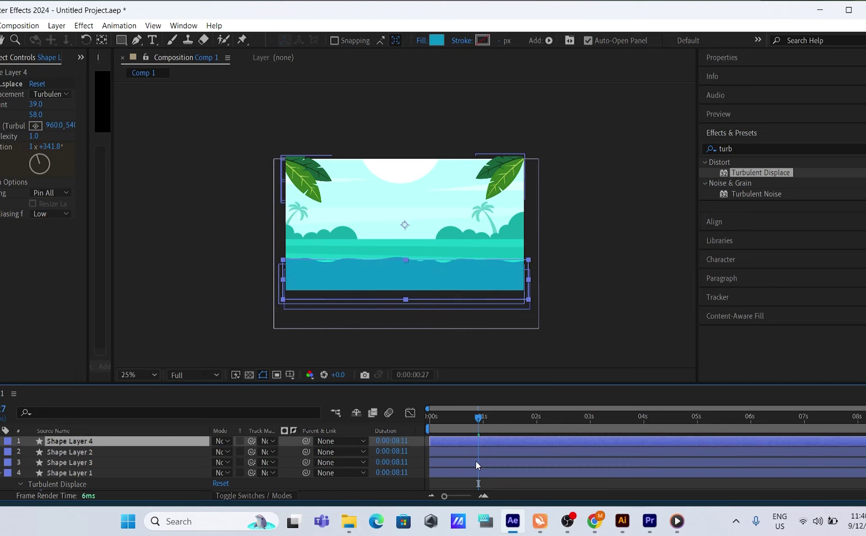
drag(81, 441, 82, 443)
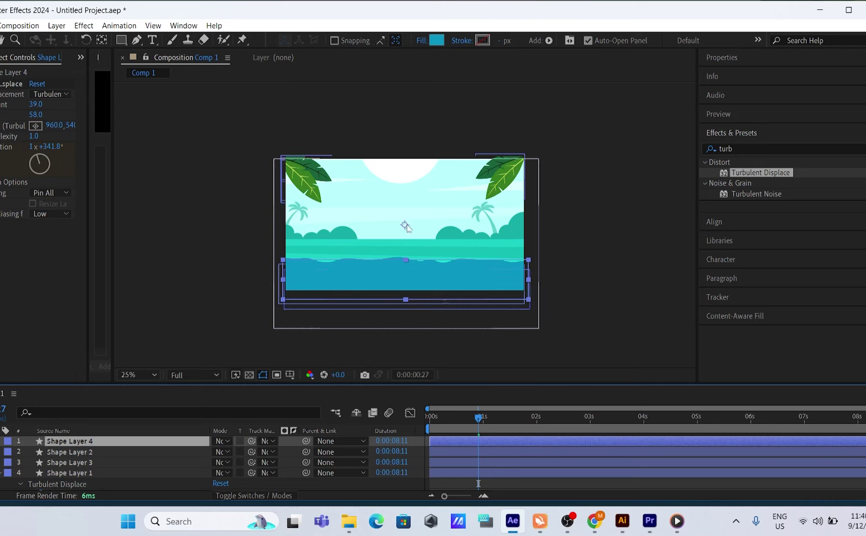
Set the fill colour of Shape Layer 4 to the bright blue 0DAEE3
click(436, 40)
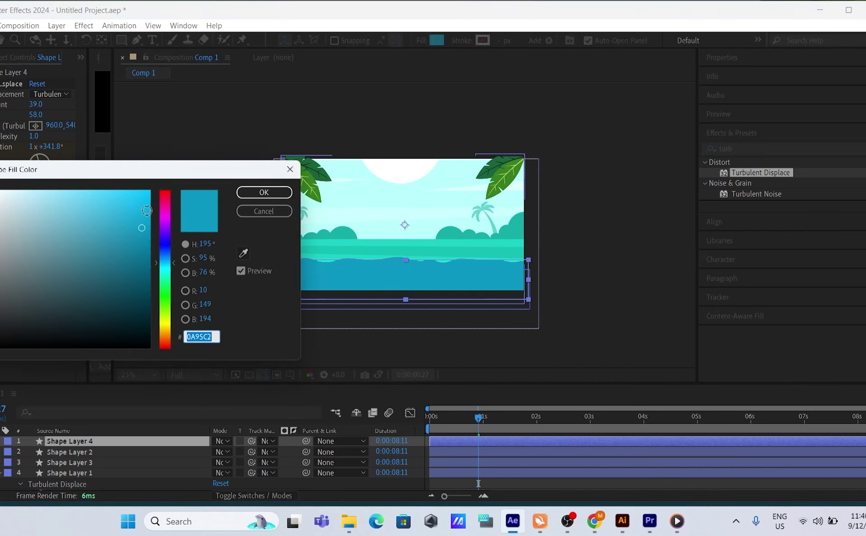
text(0DAEE3)
click(280, 193)
Lower the Shape Layer 4 wave in the composition and send it behind Shape Layer 1
drag(389, 271, 388, 287)
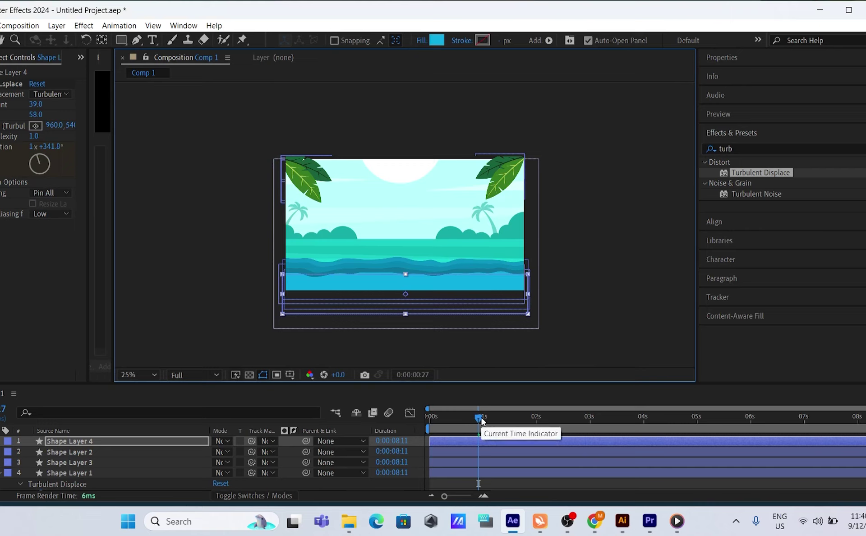
key(ctrl+bracketleft)
key(ctrl+bracketleft)
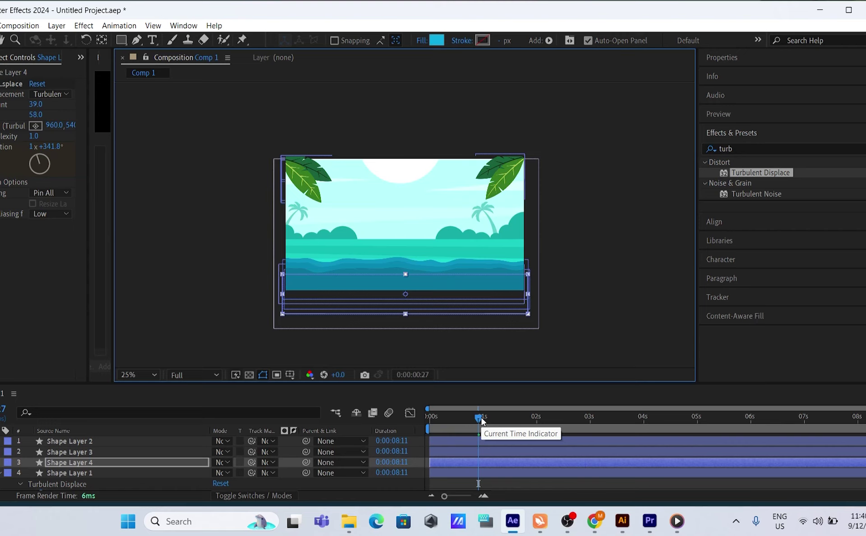
key(ctrl+bracketleft)
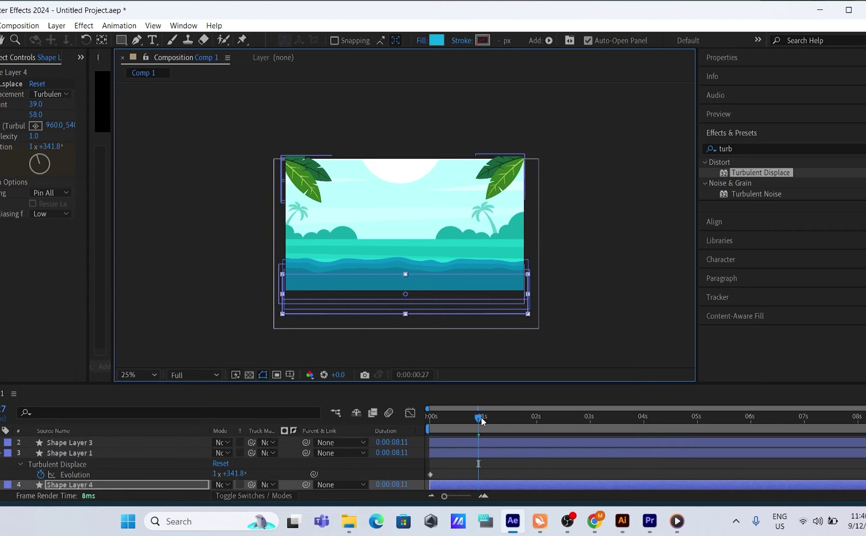
Raise Shape Layer 4 above the other wave edges and preview the layered waves from the start
drag(400, 281, 402, 261)
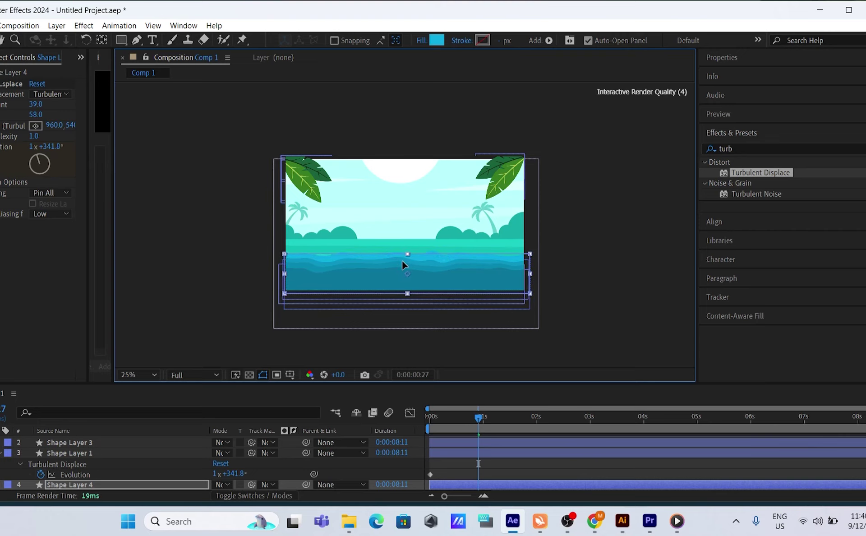
key(space)
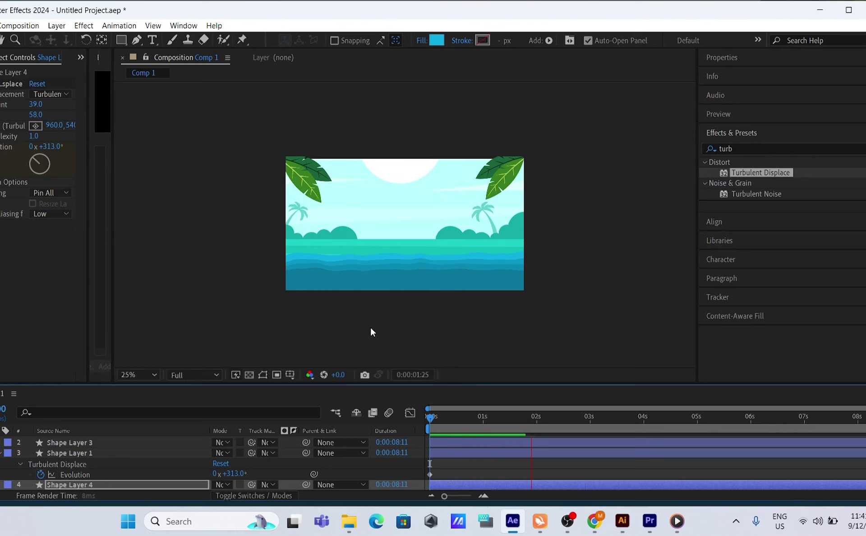
key(space)
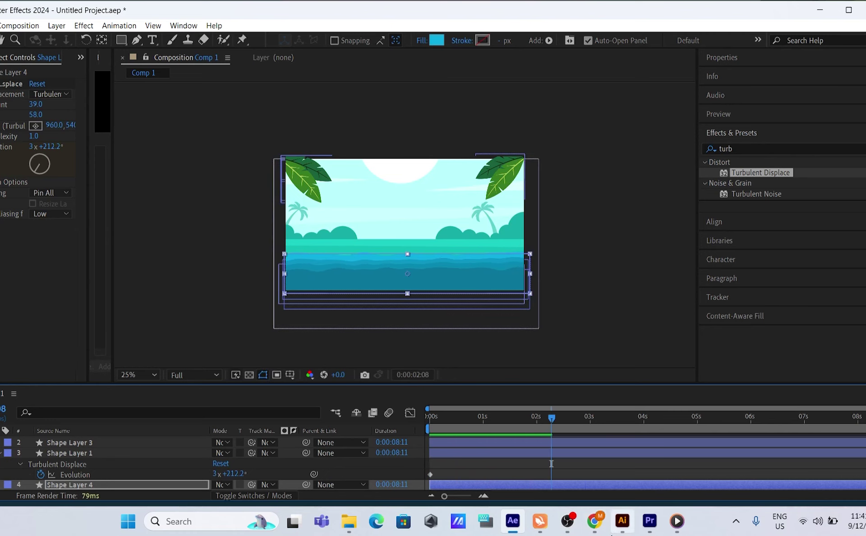
Switch to Illustrator, move the grouped boats down off the artboard and ungroup them
click(622, 529)
drag(278, 298, 311, 332)
right_click(319, 330)
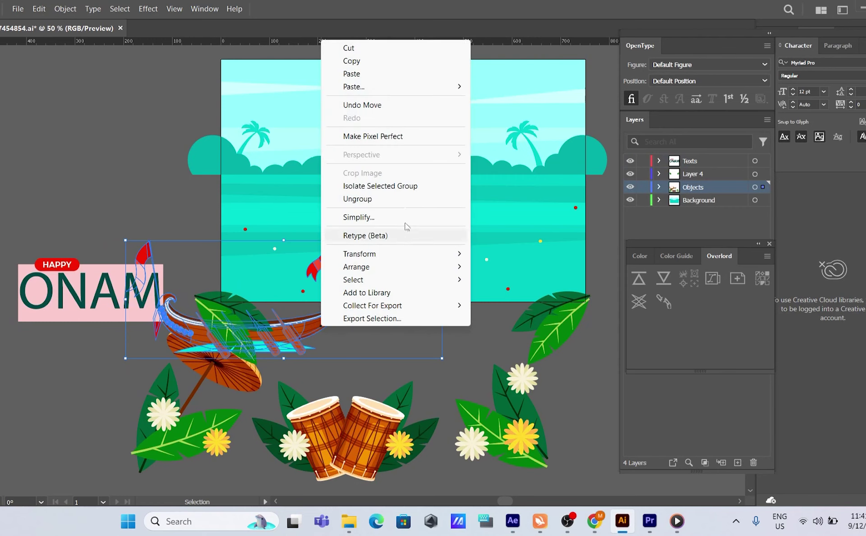
click(375, 201)
click(109, 197)
Move the small boat away from the large boat into the empty area below the artboard and ungroup it
click(392, 309)
drag(340, 311, 391, 376)
right_click(391, 376)
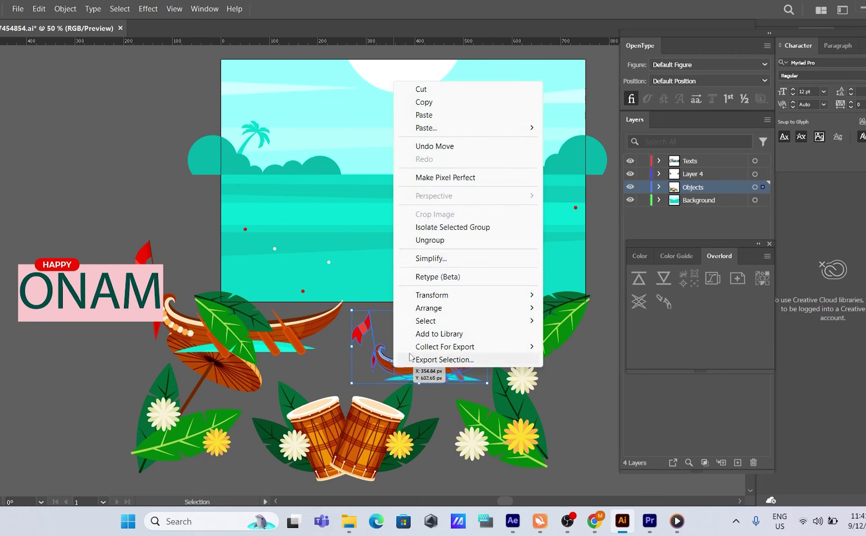
click(450, 245)
click(313, 368)
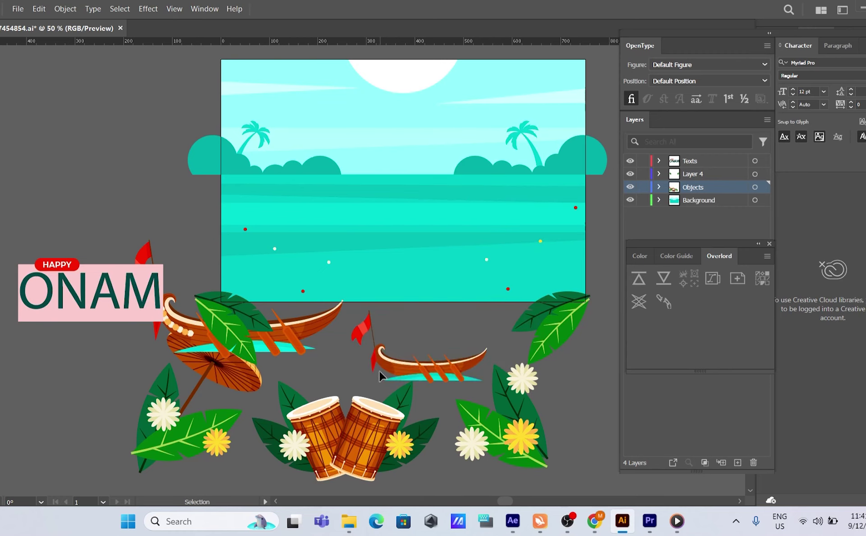
Delete the three oars and the turquoise water shapes from the small boat
drag(406, 380, 426, 352)
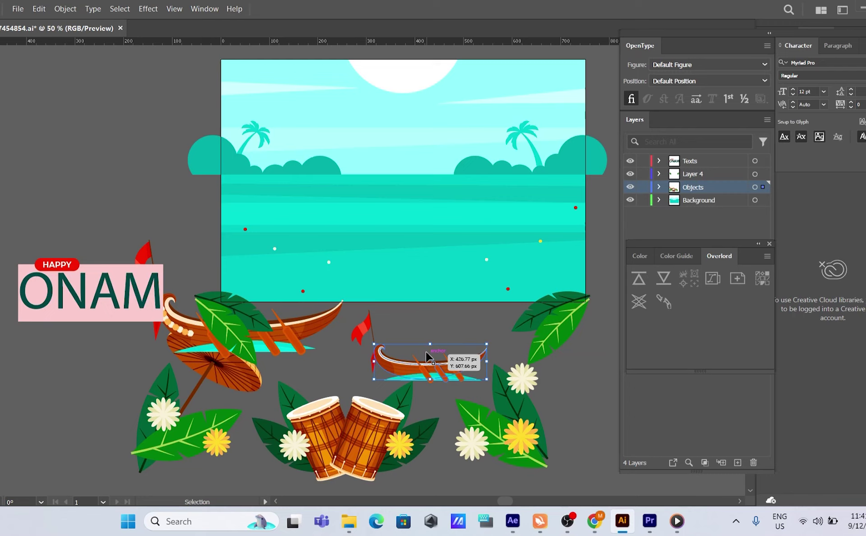
drag(426, 352, 426, 352)
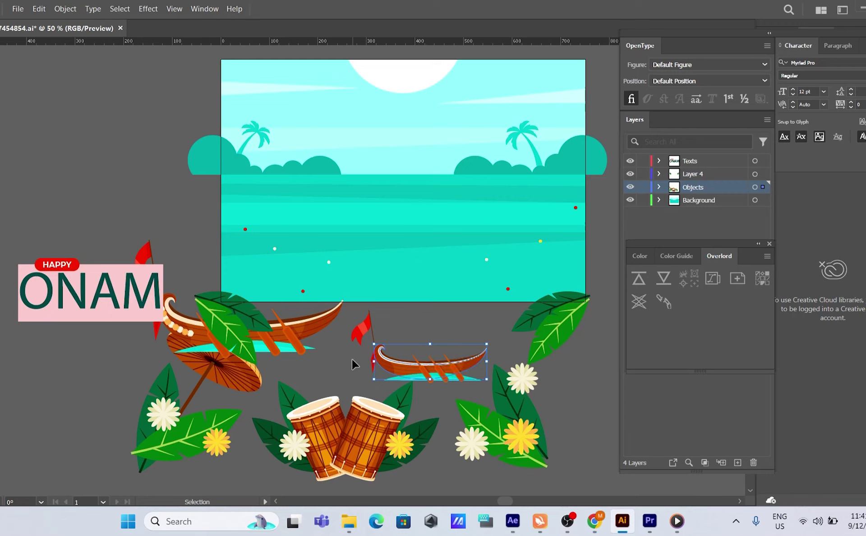
click(410, 340)
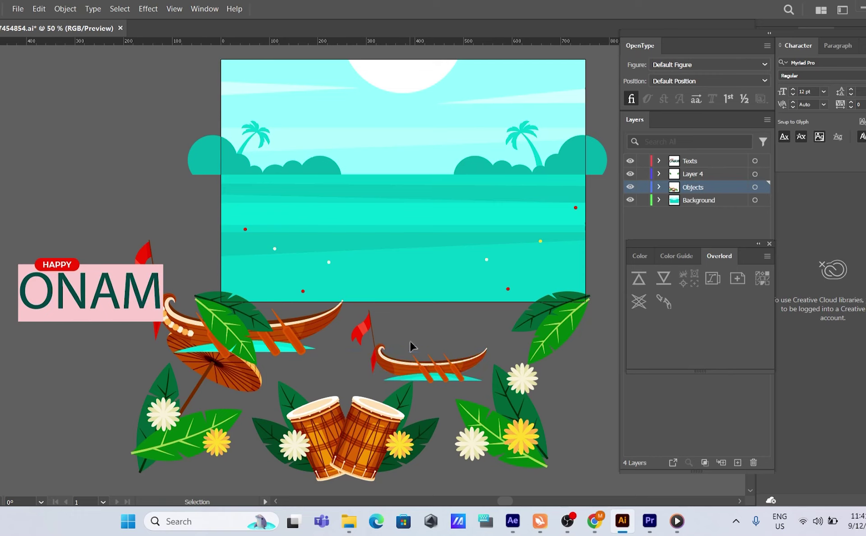
click(423, 369)
scroll(427, 372, up, 4)
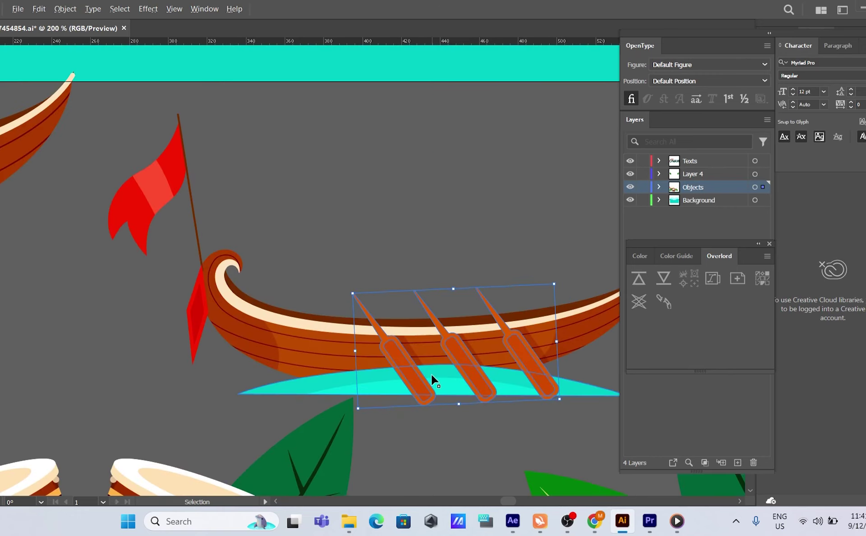
key(Delete)
click(406, 389)
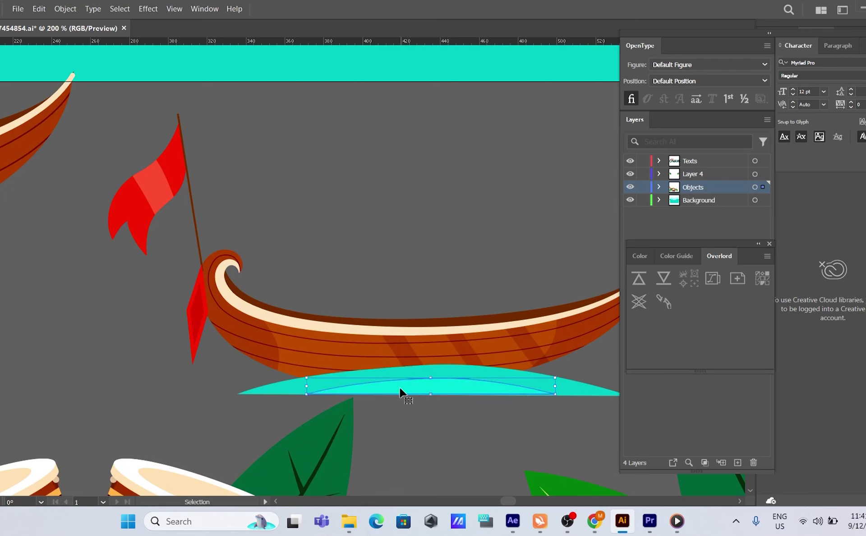
key(Delete)
scroll(413, 378, down, 3)
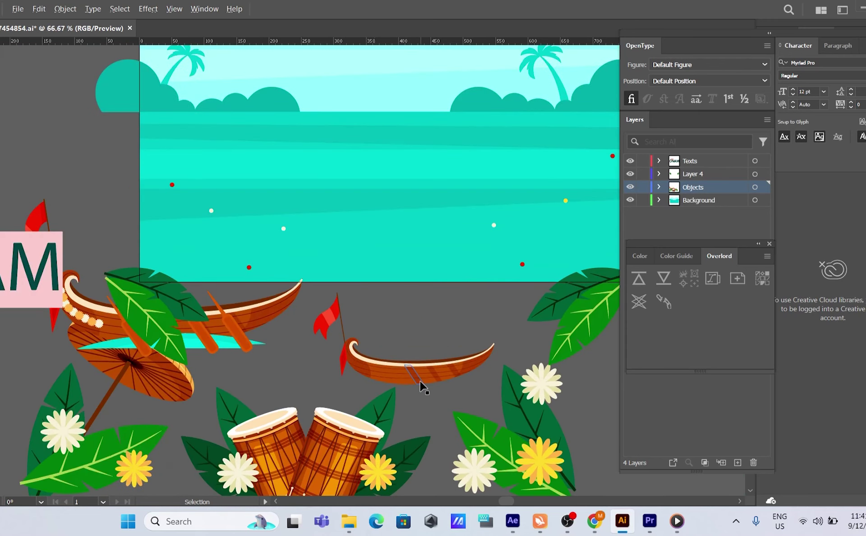
Move the small boat's red flag and its pole away from the hull, toward the large boat
drag(334, 328, 295, 356)
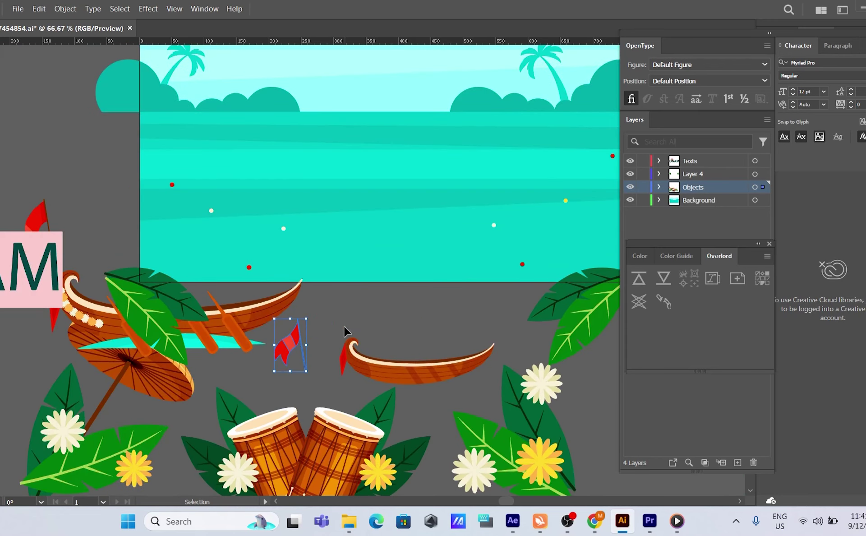
click(461, 380)
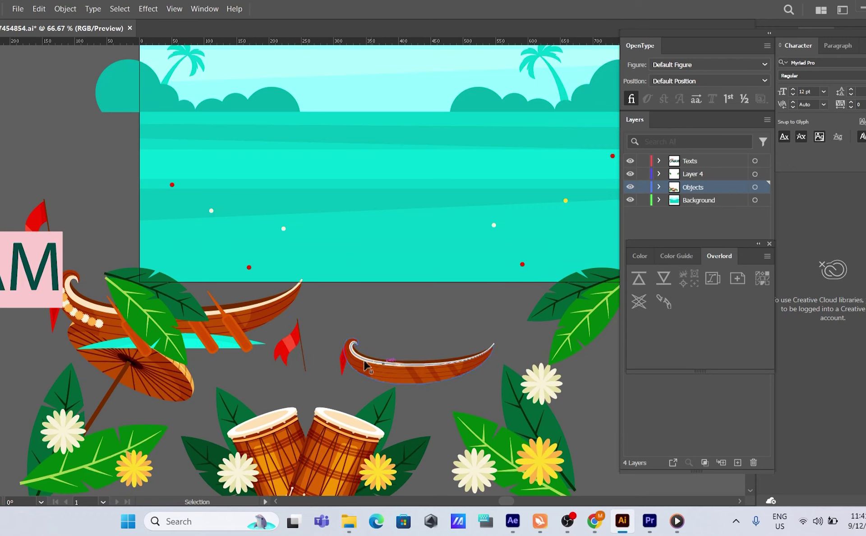
click(451, 380)
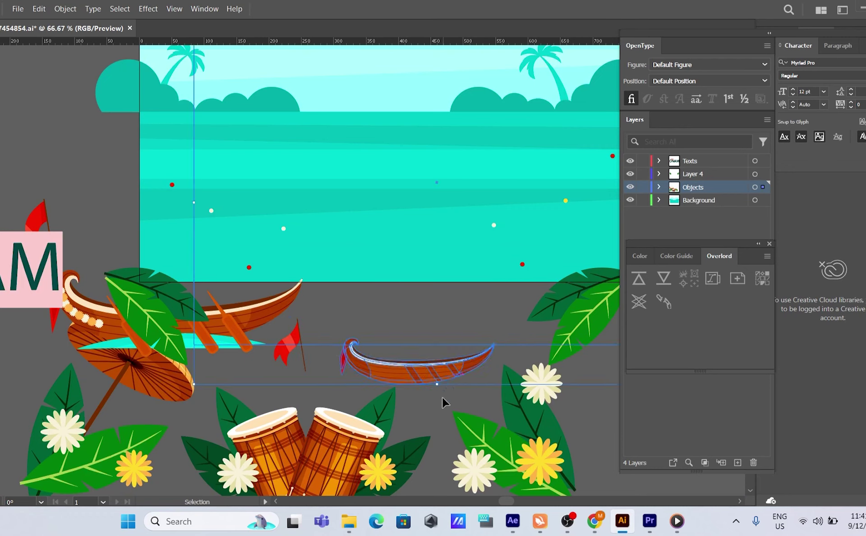
click(426, 378)
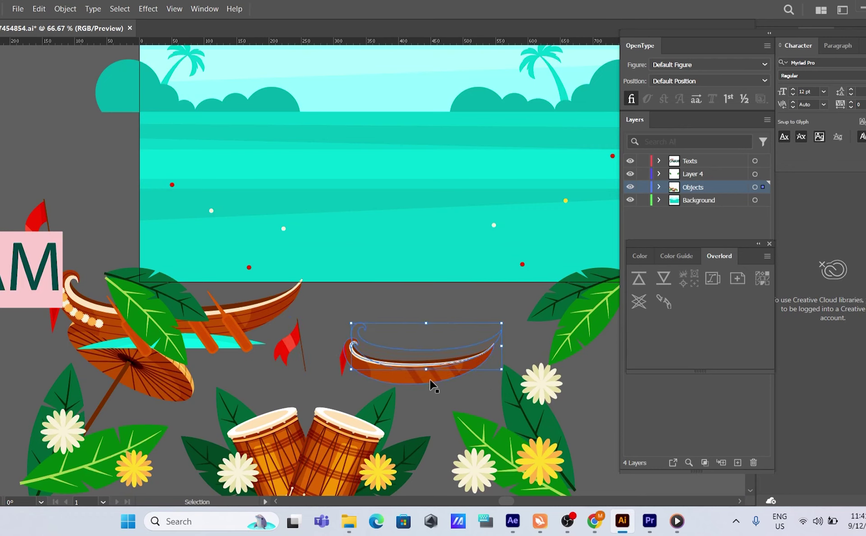
click(350, 336)
click(366, 359)
click(250, 381)
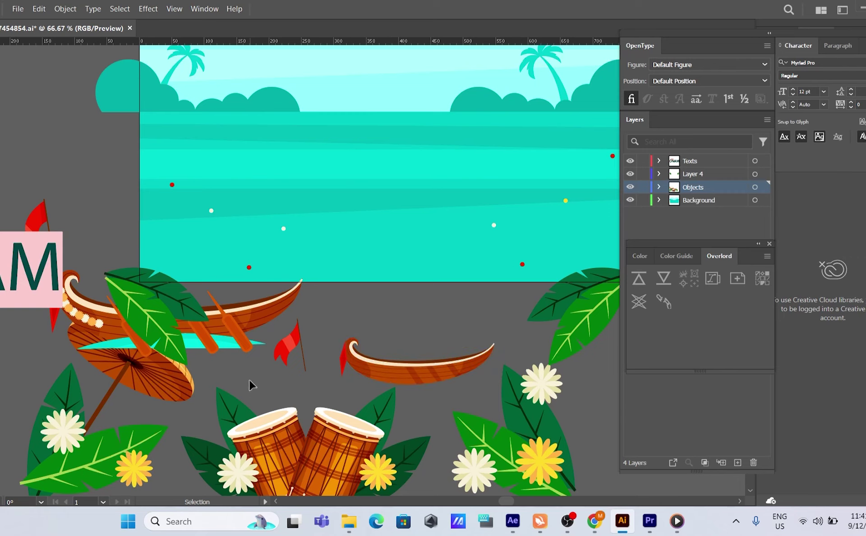
Select all of the small boat's hull pieces and try to send them to After Effects with Overlord
click(350, 356)
click(334, 357)
click(354, 360)
key(a)
key(v)
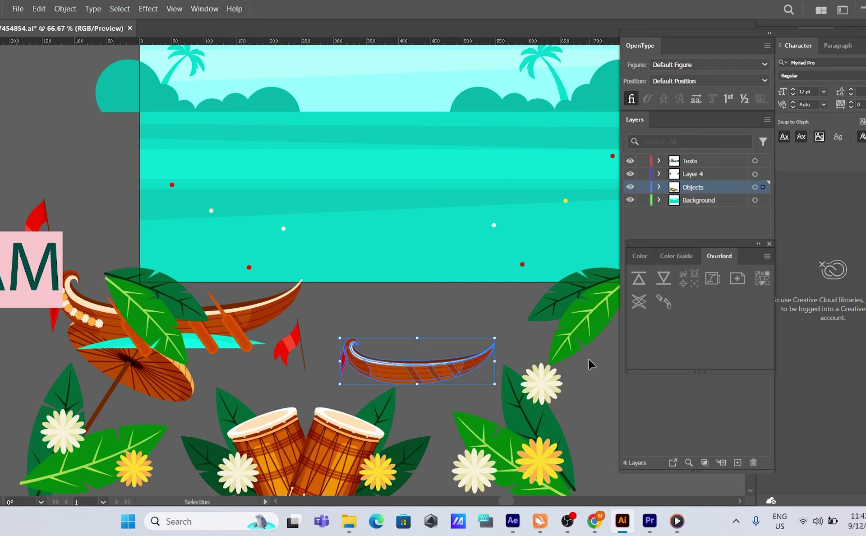
click(646, 288)
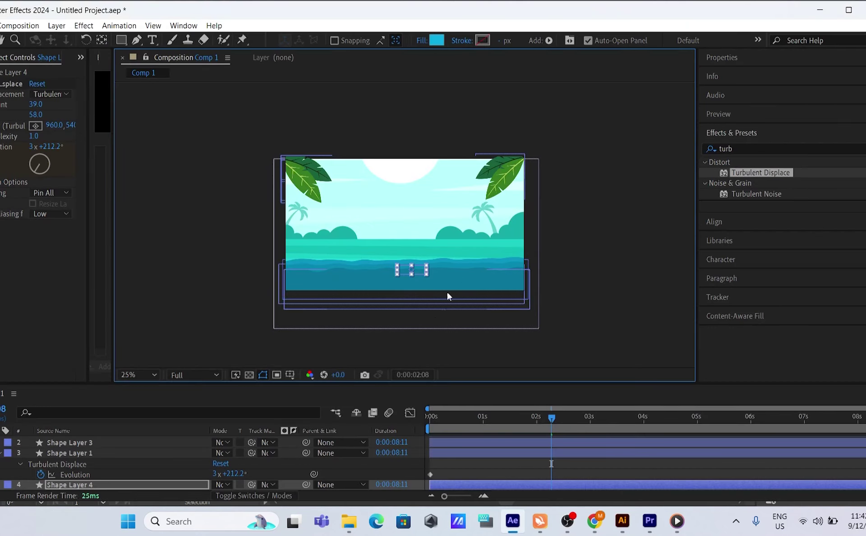
Set the scale of Shape Layer 4 to 217%
key(s)
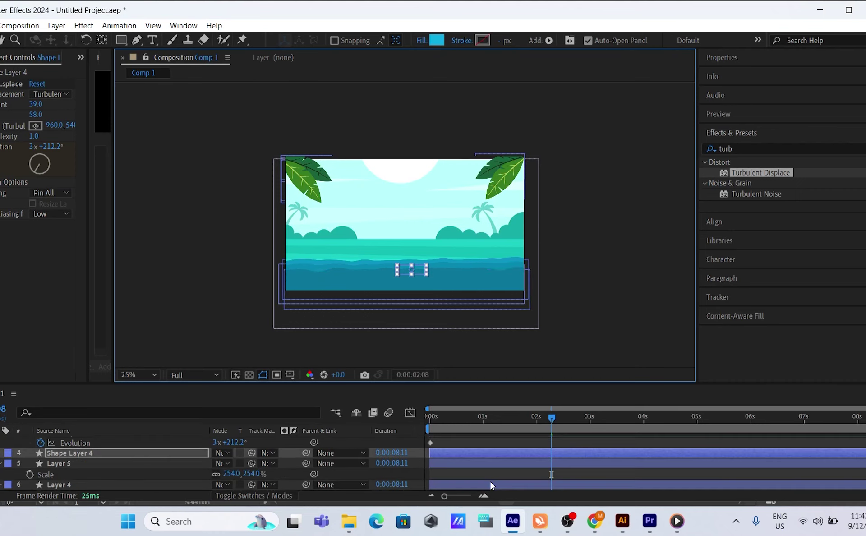
key(u)
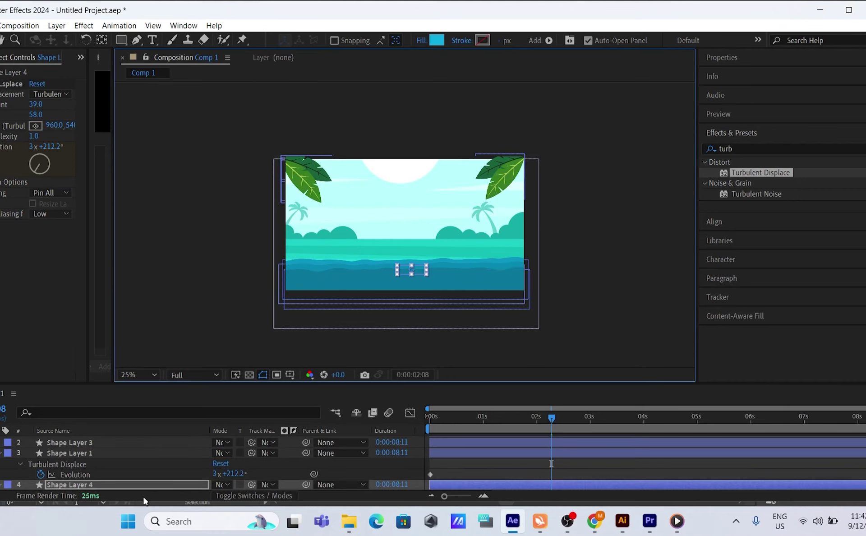
key(shift+s)
drag(229, 463, 292, 453)
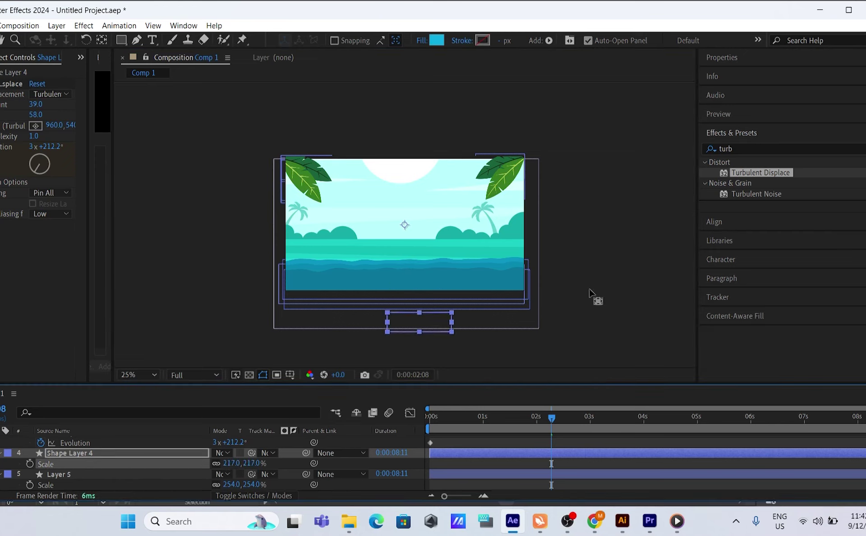
Try centring Shape Layer 4's anchor point, scaling it to 405% and moving it up into the scene, and undo these changes
click(404, 226)
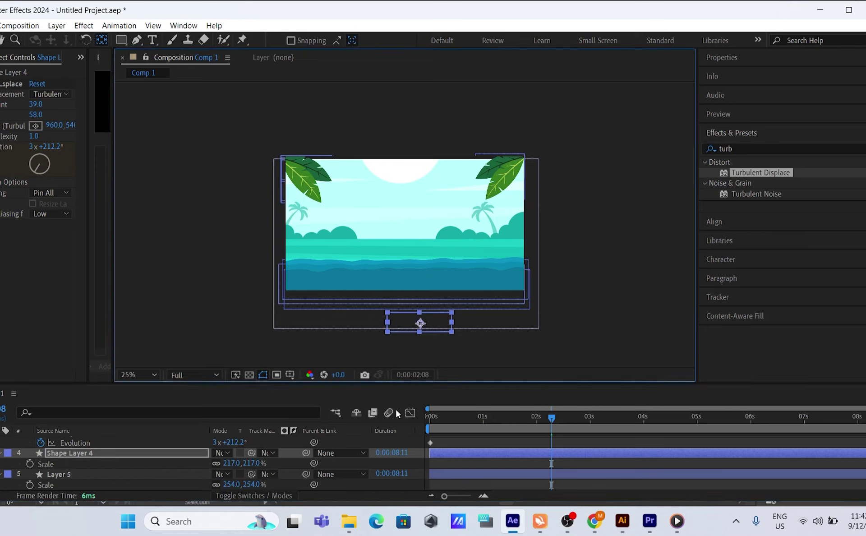
drag(230, 464, 448, 304)
click(419, 325)
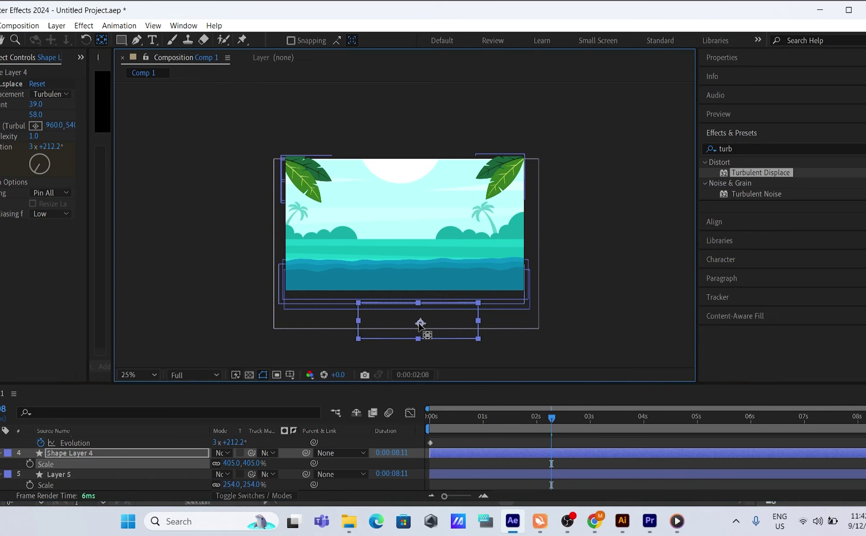
drag(420, 324, 423, 231)
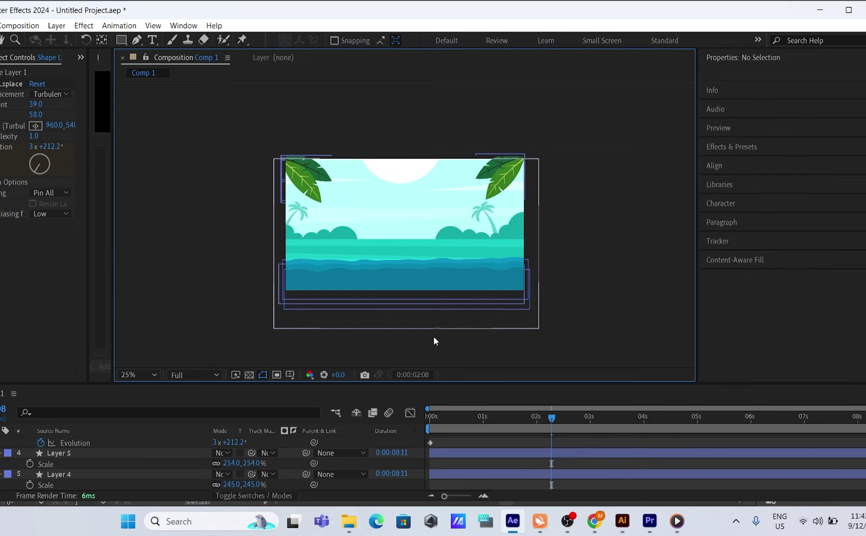
key(ctrl+z)
key(ctrl+z)
key(ctrl+z)
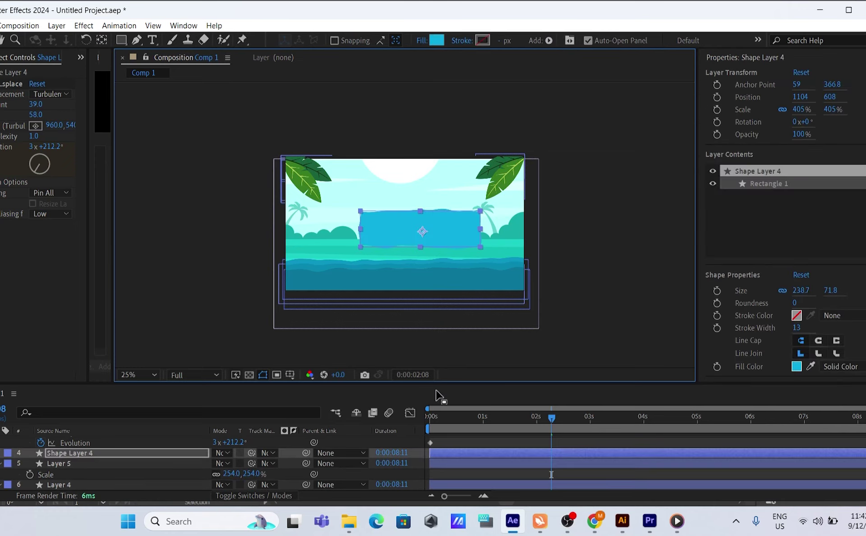
key(ctrl+z)
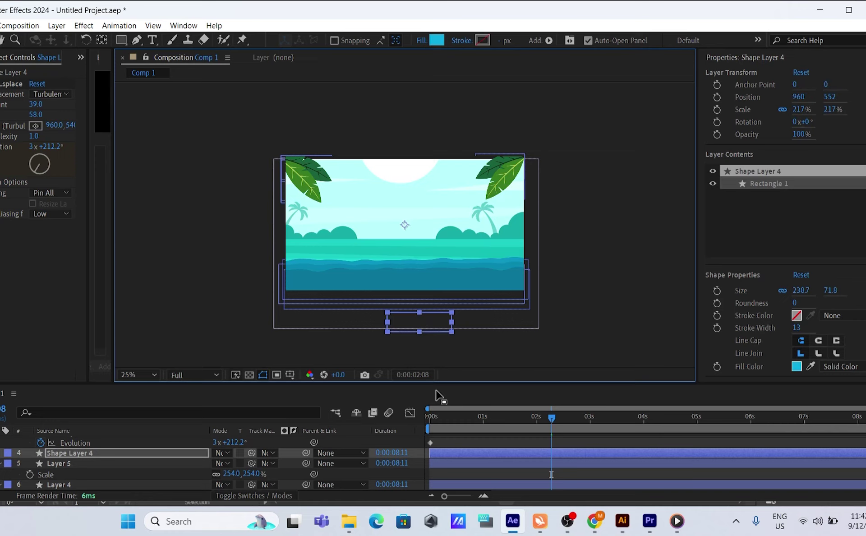
Switch to Illustrator, delete the umbrella, drums and floral artwork below the artboard, and send the small boat to After Effects with Overlord
click(624, 521)
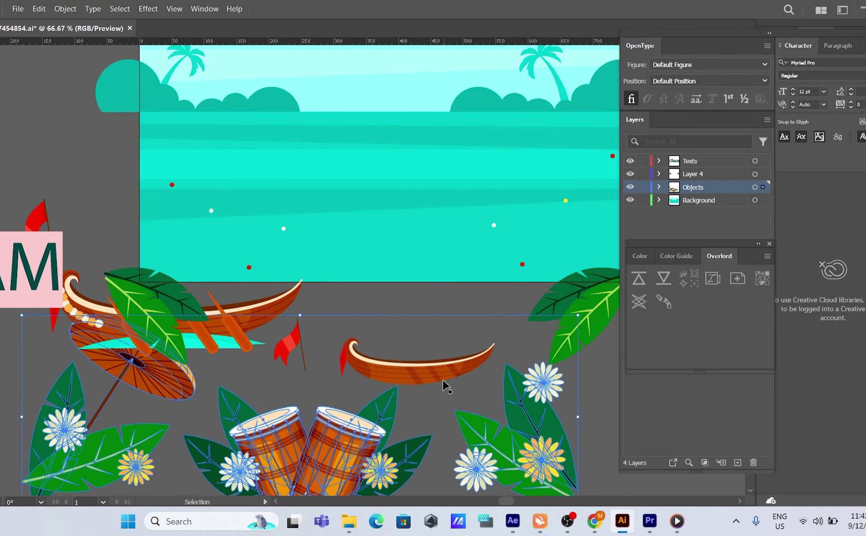
key(Delete)
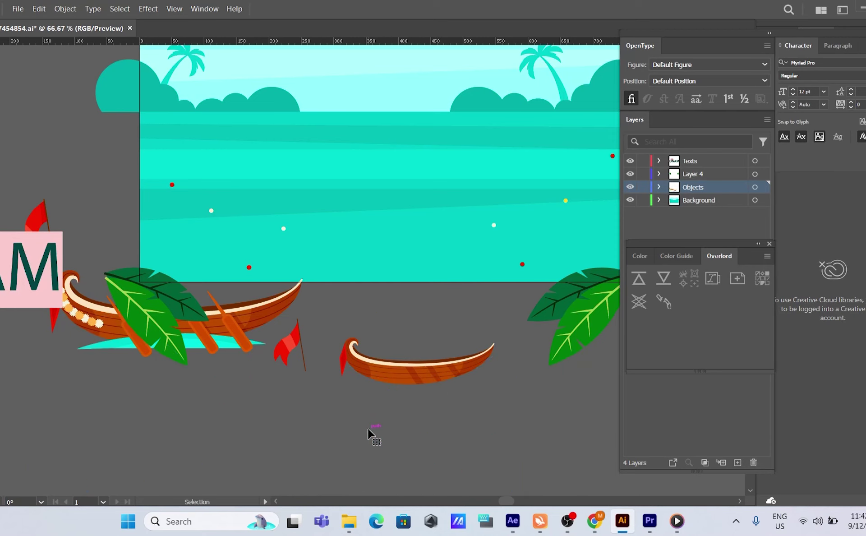
click(403, 380)
click(640, 279)
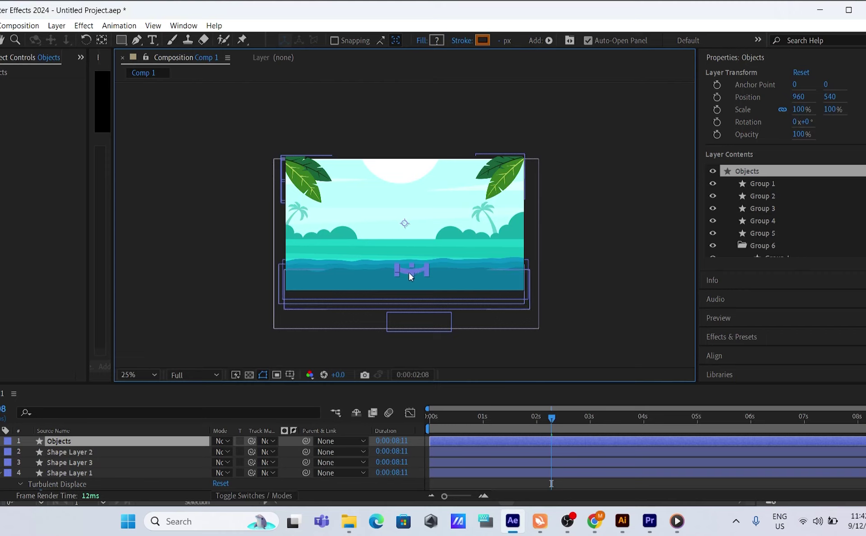
Place the boat layer's anchor point at the bottom centre of the hull and scale the layer to 476%
key(y)
drag(407, 228, 411, 270)
key(s)
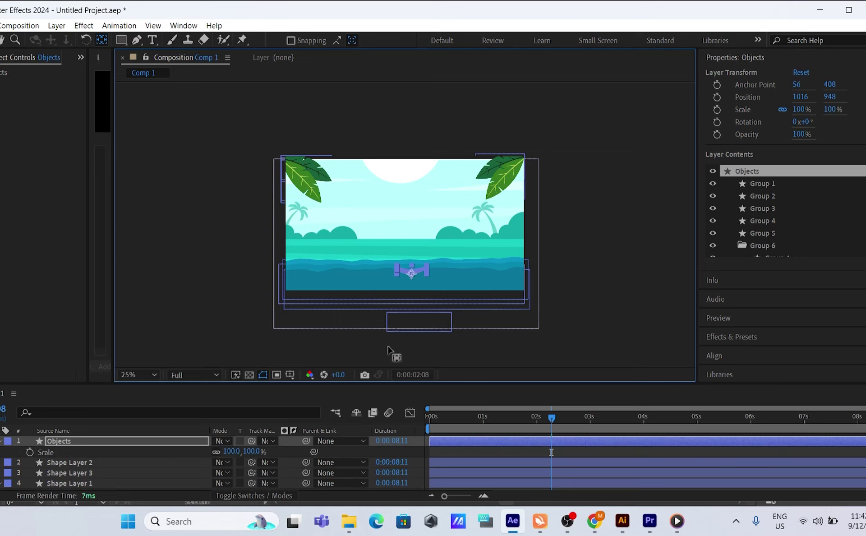
drag(232, 452, 441, 442)
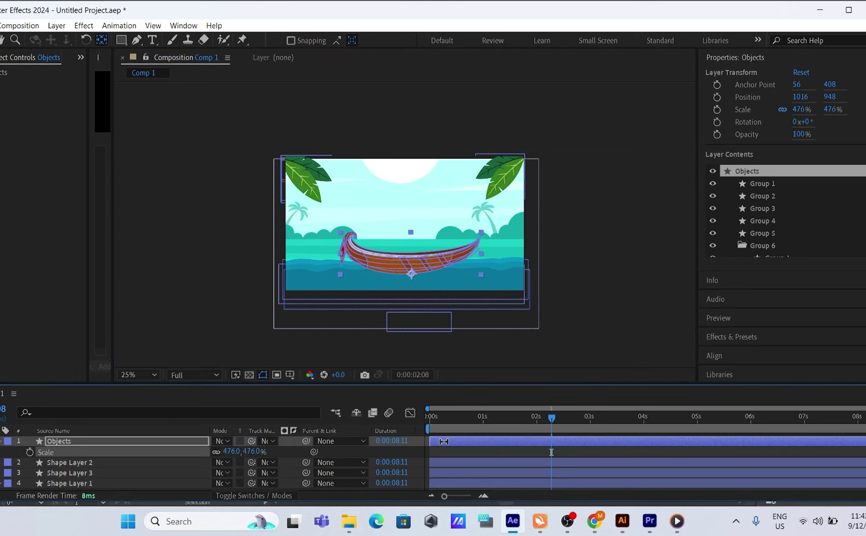
Put the boat layer directly below Shape Layer 3, lower it into the waves at position 1000, 996 and preview from the start
click(425, 266)
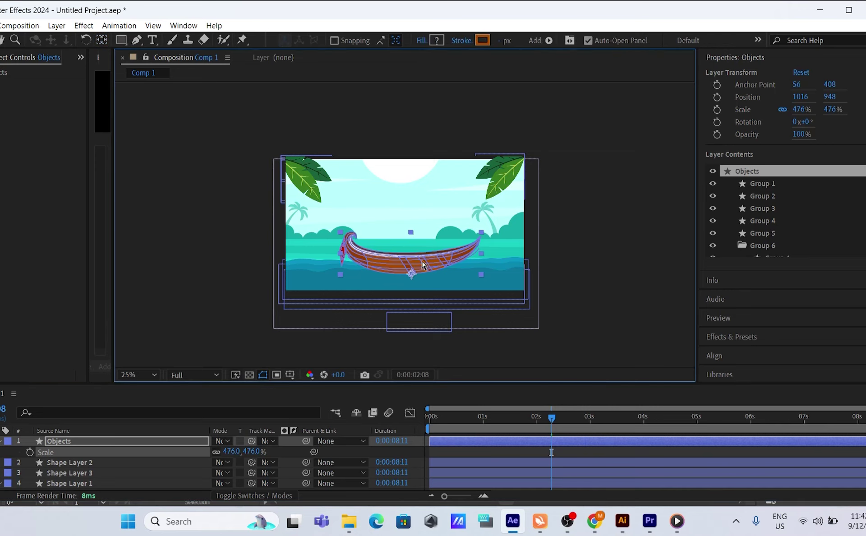
key(ctrl+bracketleft)
key(ctrl+bracketleft)
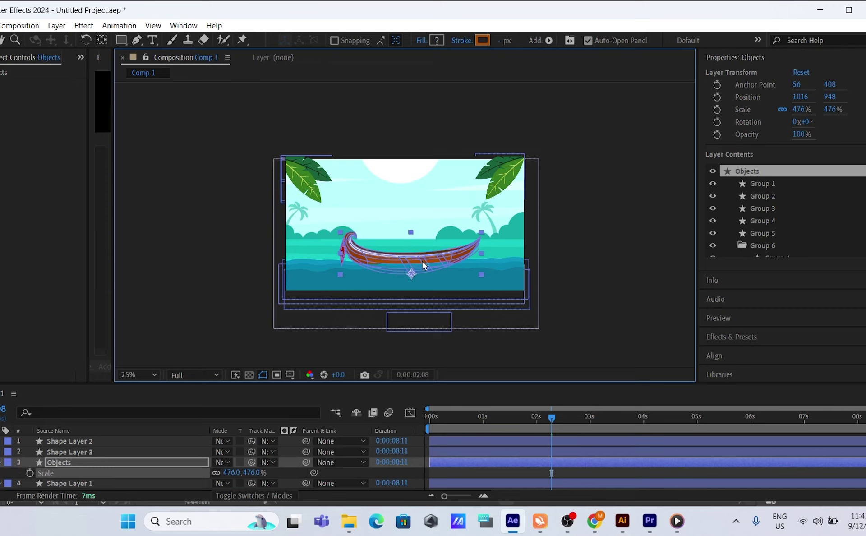
drag(413, 273, 409, 281)
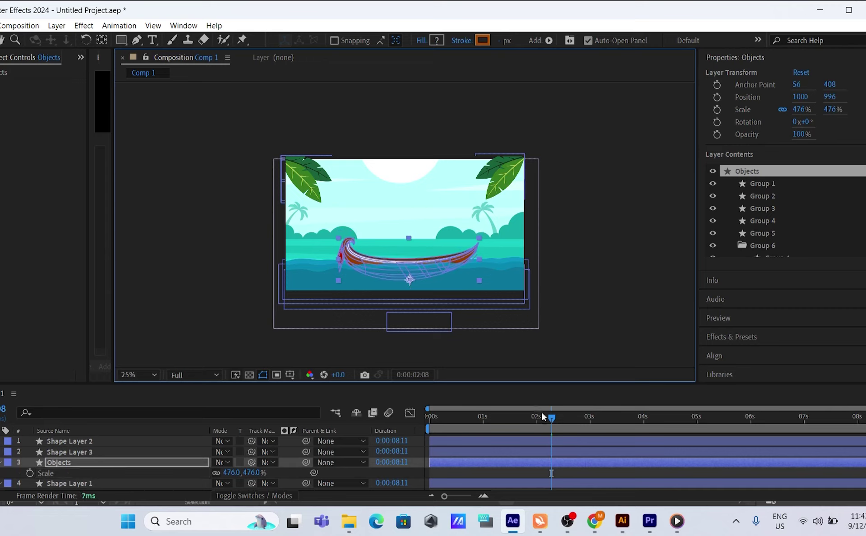
drag(551, 419, 416, 426)
key(space)
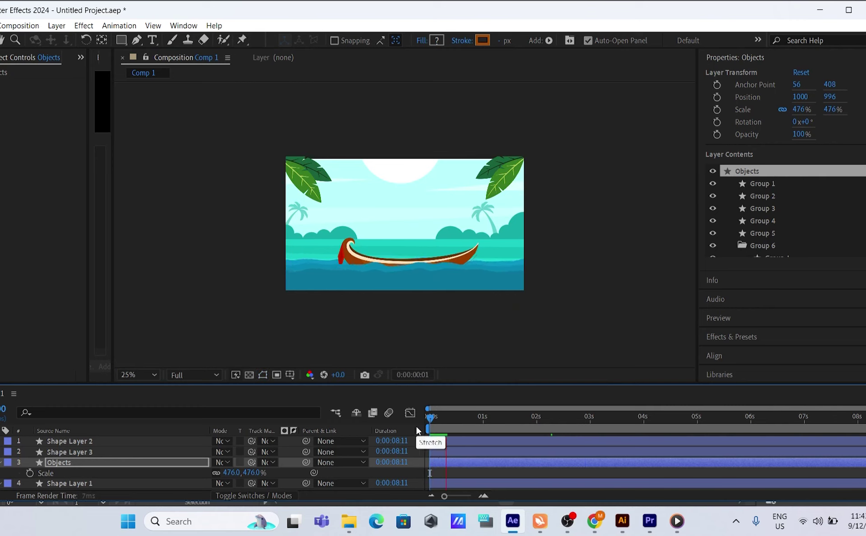
click(420, 362)
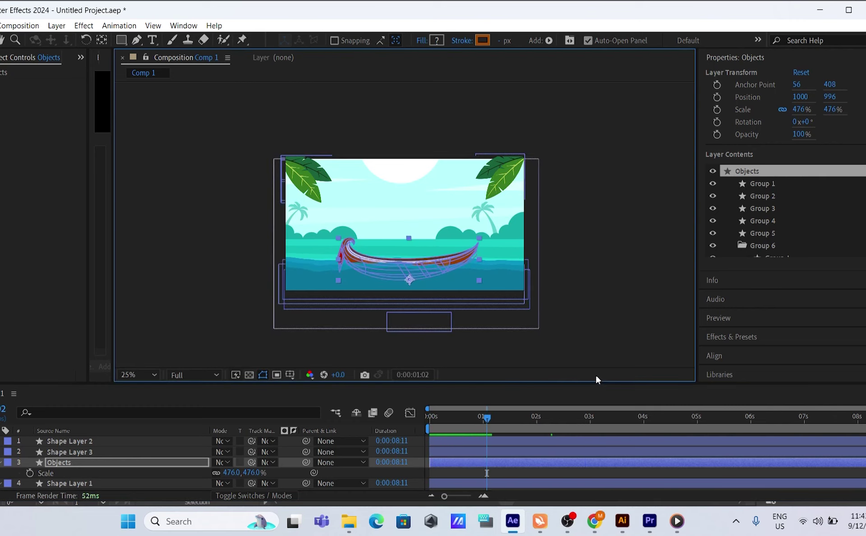
Switch to Illustrator, move the small boat's red flag and pole further down, and send them to After Effects with Overlord
mouse_move(625, 525)
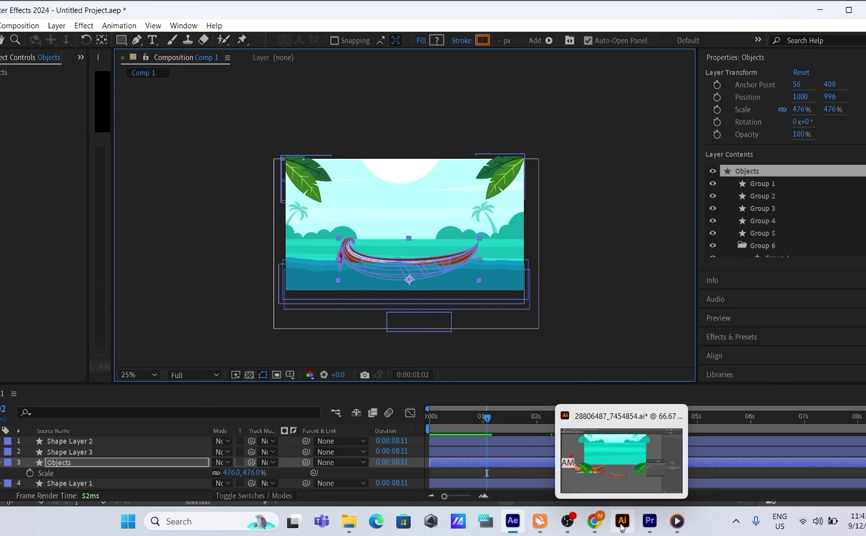
click(622, 526)
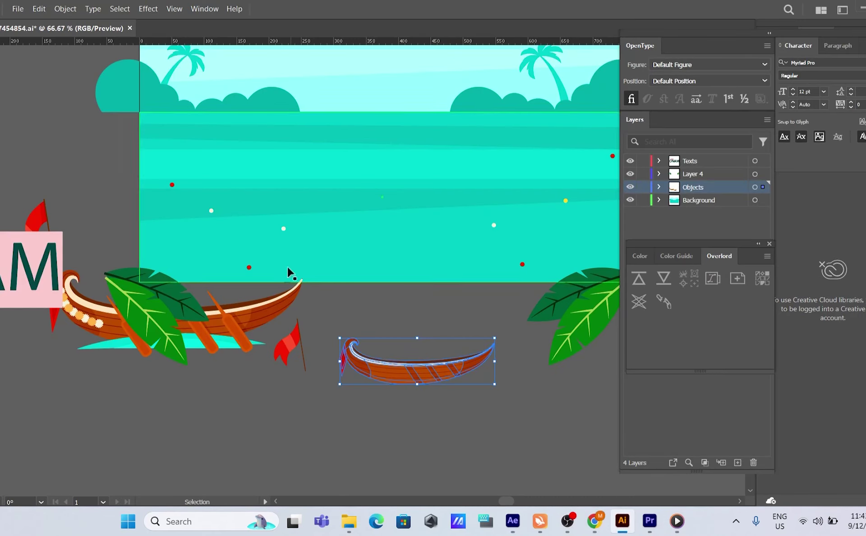
scroll(313, 375, up, 2)
drag(281, 397, 278, 442)
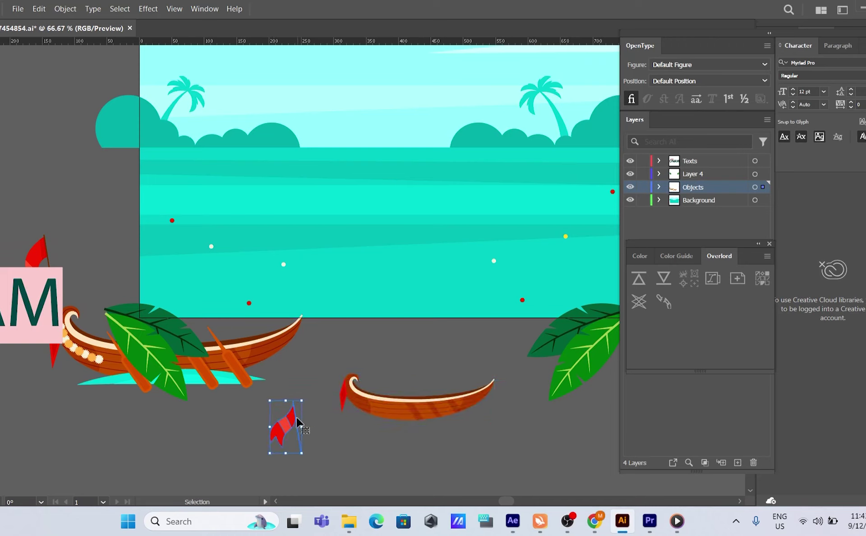
click(638, 278)
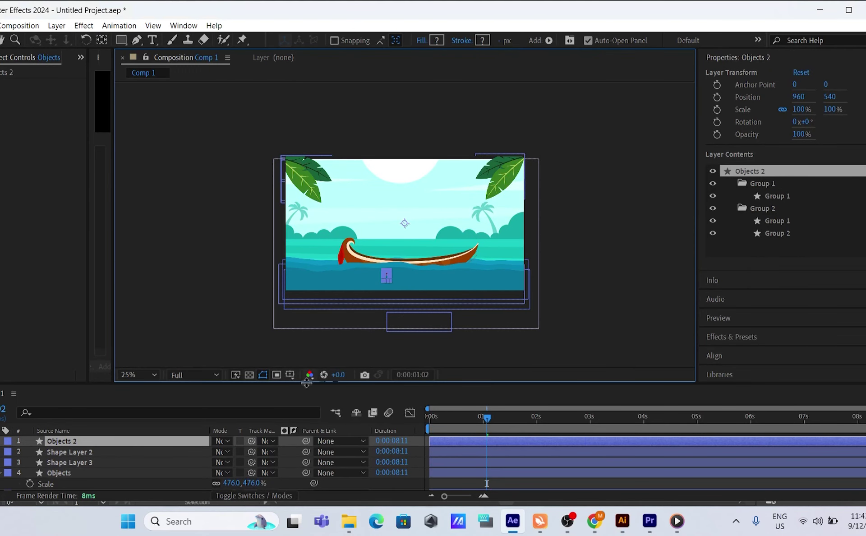
Centre the flag layer's anchor point, scale the flag to 579% and place it on the boat's curled bow at position 388, 496
key(s)
drag(232, 451, 253, 451)
click(397, 201)
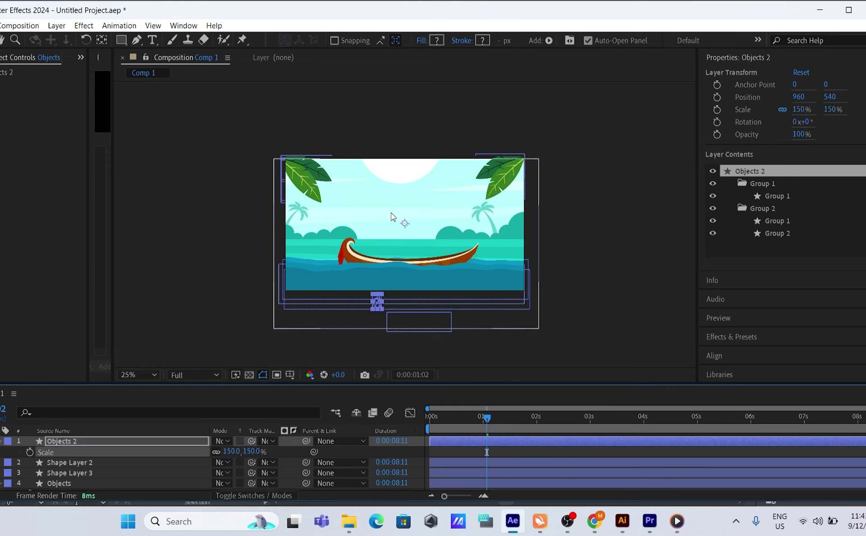
key(y)
mouse_move(405, 223)
mouse_down()
mouse_move(384, 305)
mouse_move(345, 243)
mouse_up()
key(v)
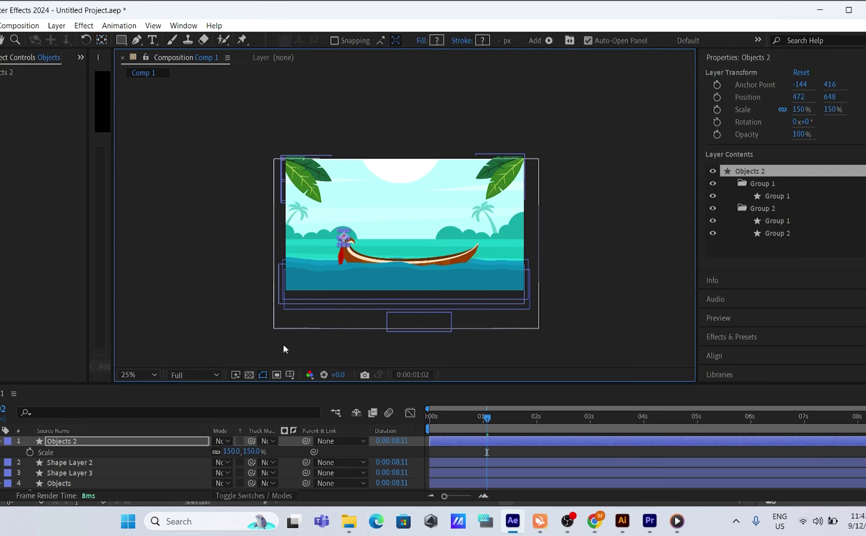
drag(233, 451, 337, 220)
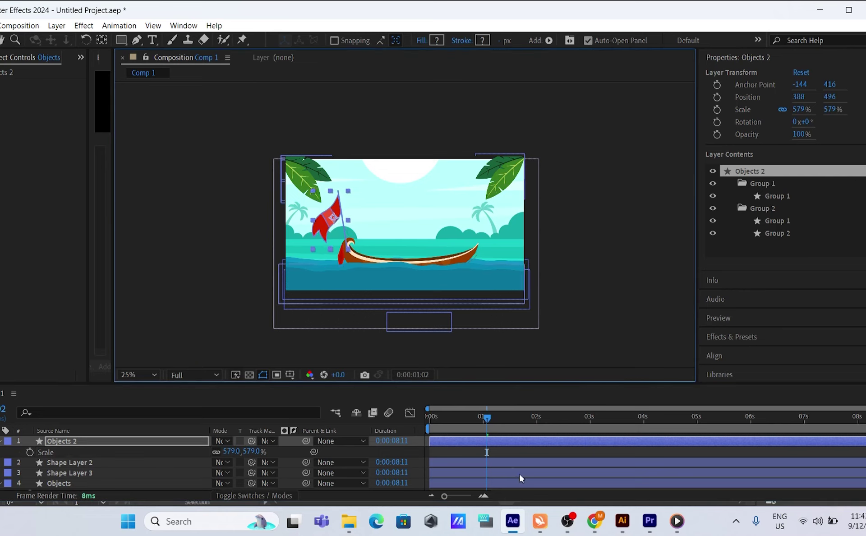
Move the flag layer behind the boat, directly above 28806487_7454854.jpg, and nudge it to position 390, 496
click(505, 443)
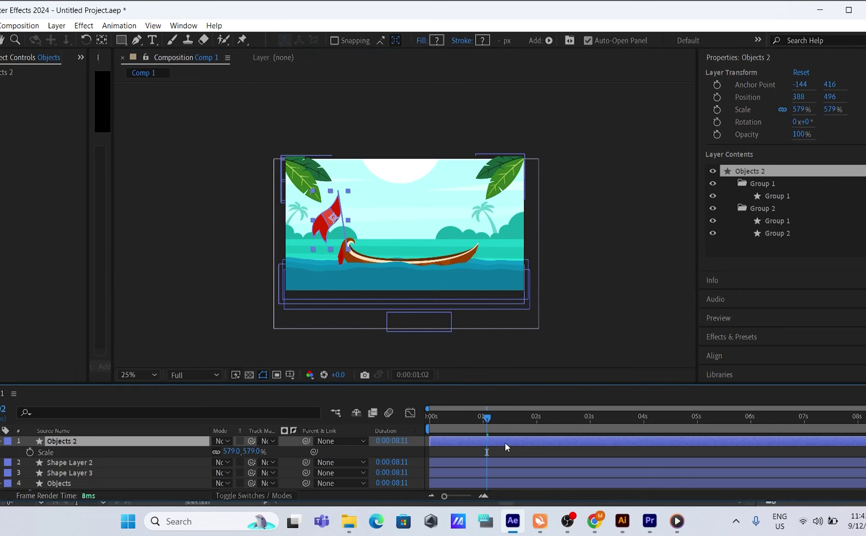
key(ctrl+bracketleft)
key(ctrl+bracketleft)
key(ctrl+bracketleft)
key(ctrl+bracketleft)
key(ctrl+bracketleft)
key(ctrl+bracketleft)
key(ctrl+bracketleft)
key(ctrl+bracketleft)
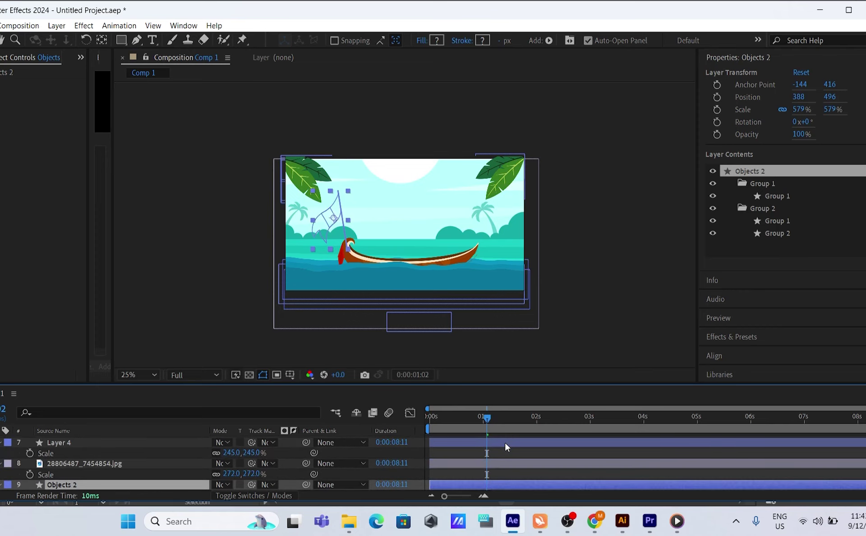
key(ctrl+bracketright)
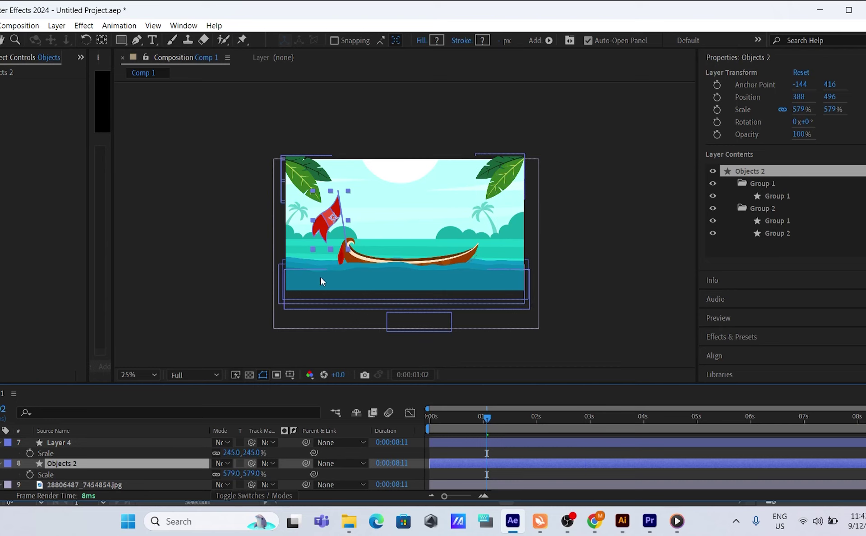
scroll(324, 274, up, 2)
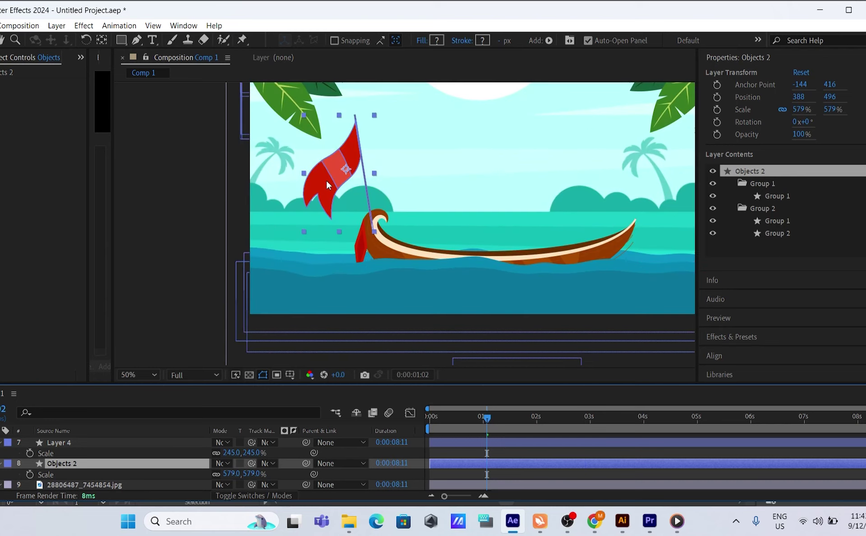
drag(326, 180, 328, 181)
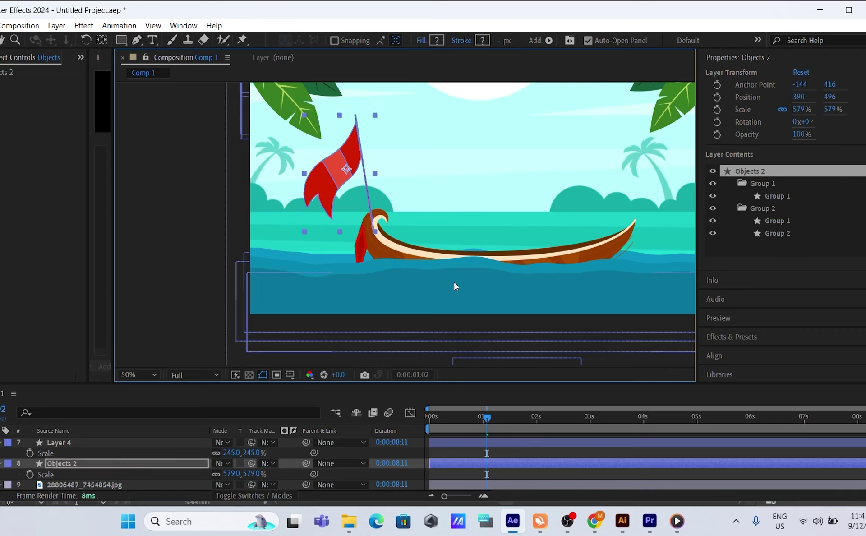
Preview the animation from the start and check the flag on the boat's bow
drag(485, 418, 377, 418)
key(space)
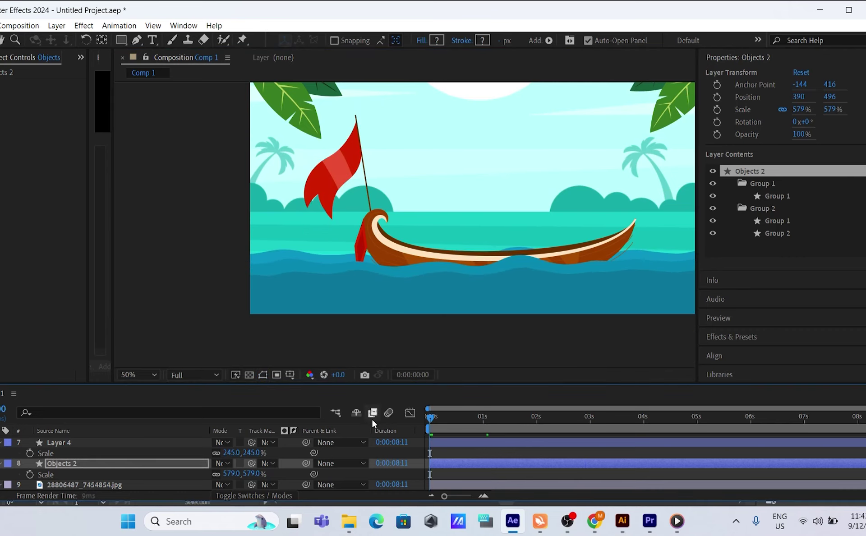
click(330, 217)
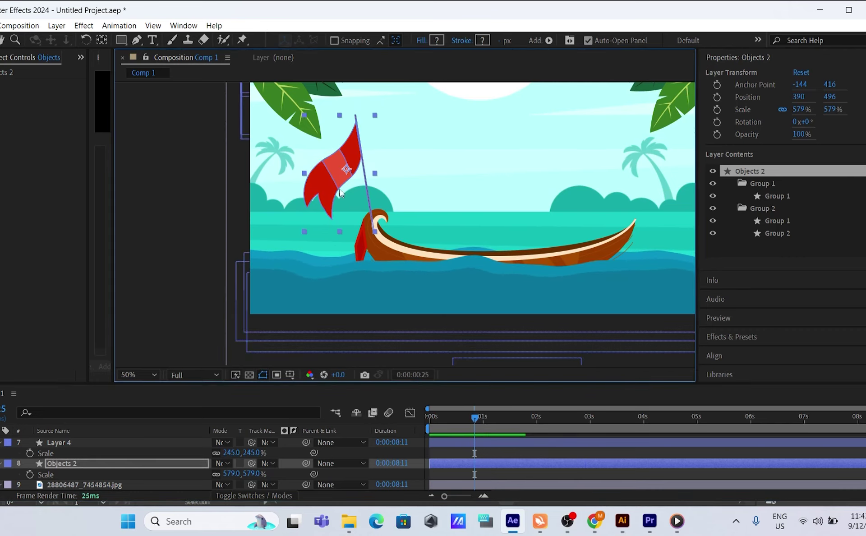
scroll(357, 261, up, 2)
scroll(357, 261, down, 2)
Find the Wave Warp effect by searching for "wave" and apply it to the flag layer Objects 2
click(752, 338)
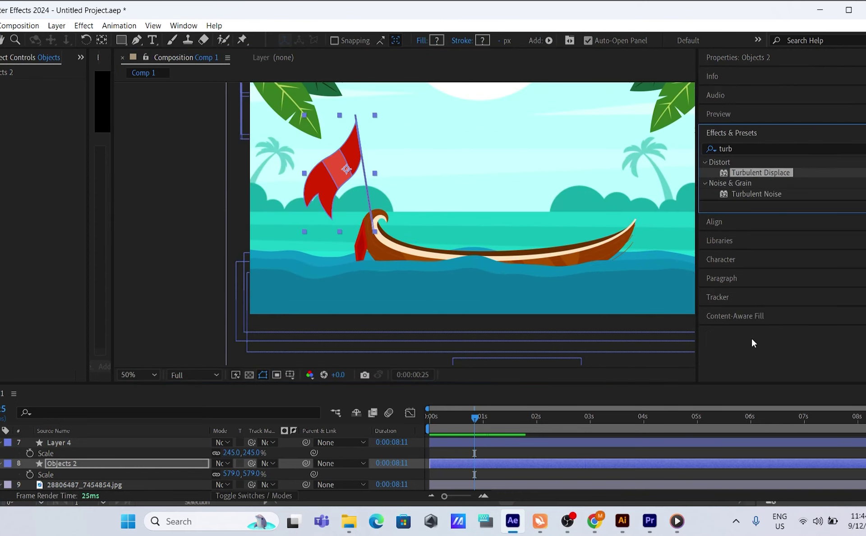
click(742, 150)
text(w)
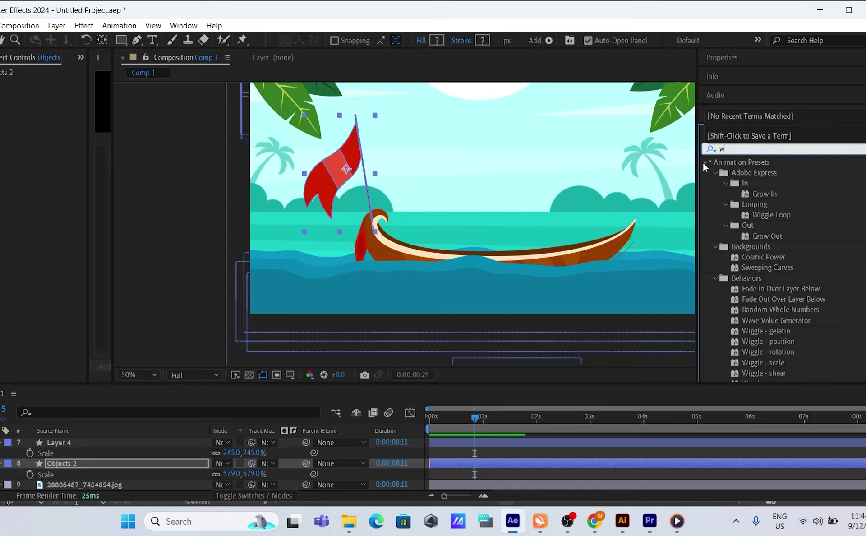
text(ave)
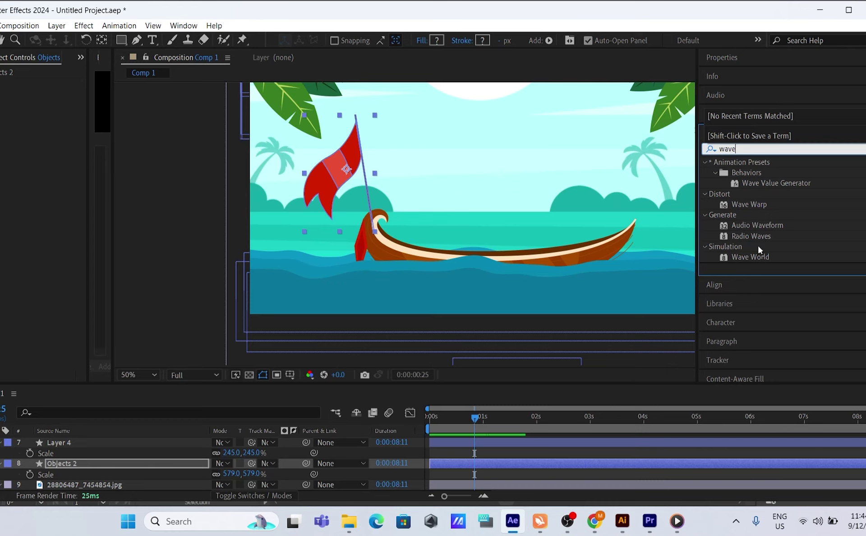
drag(745, 203, 463, 462)
Preview the flag's wave motion from the start of the composition and return to the first frame
drag(476, 422, 430, 422)
key(space)
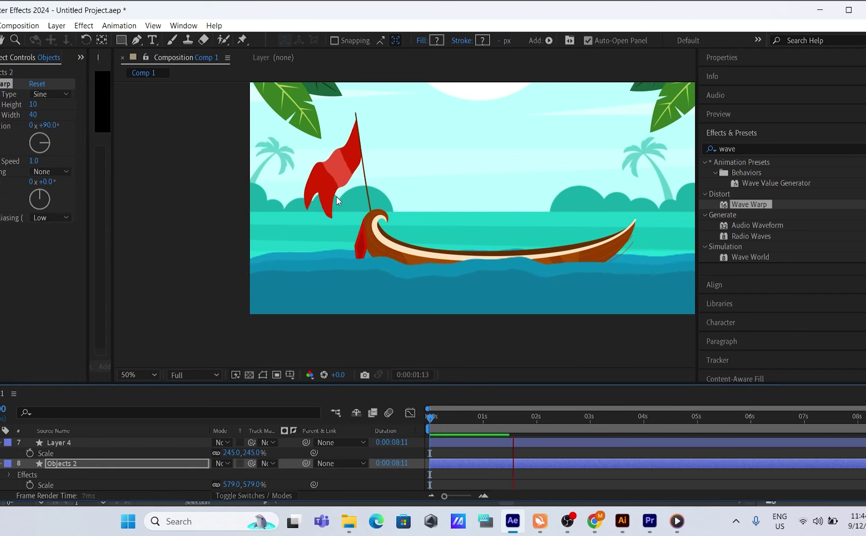
key(space)
key(Home)
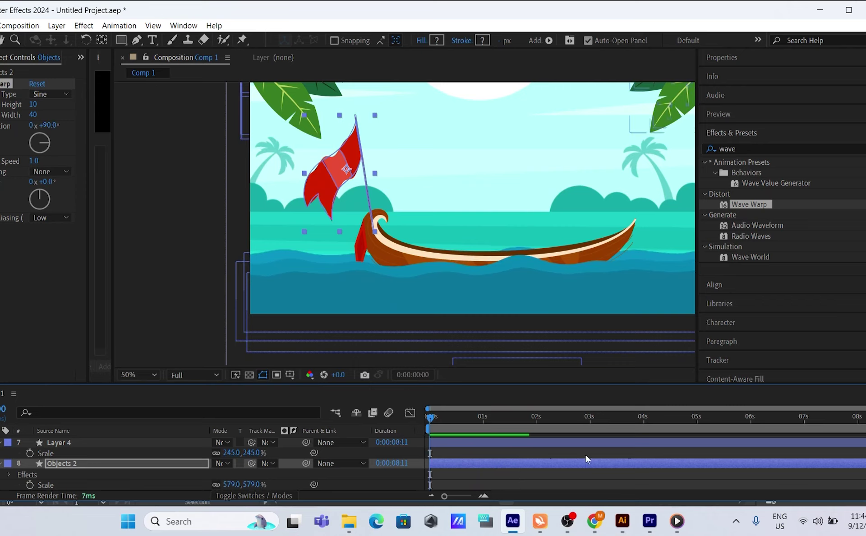
Enlarge the timeline area and rename the boat layer Objects as "thoni"
scroll(131, 457, down, 1)
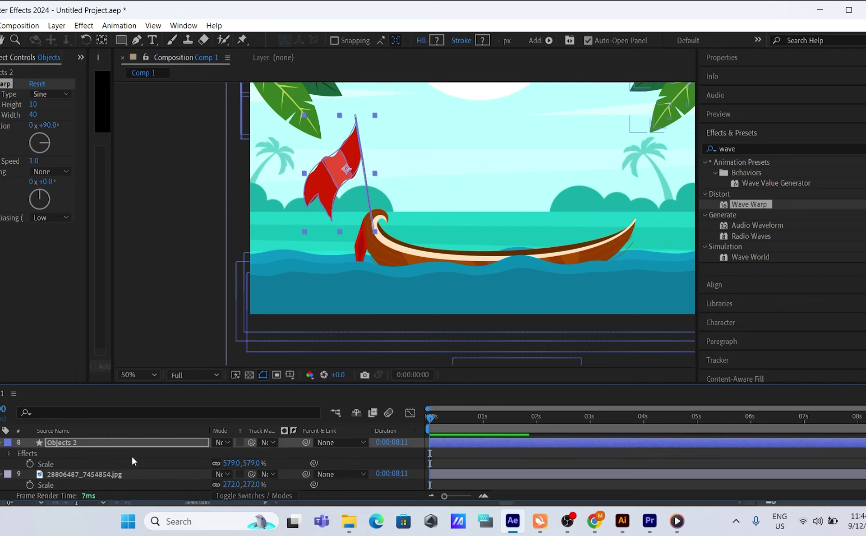
scroll(132, 456, up, 1)
mouse_move(128, 385)
mouse_down()
mouse_move(150, 349)
mouse_move(150, 325)
mouse_up()
click(395, 231)
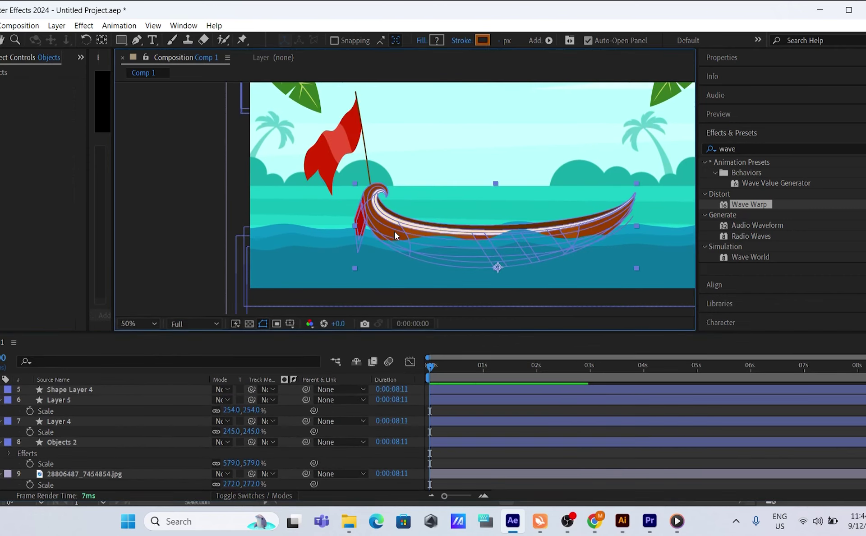
scroll(82, 445, up, 3)
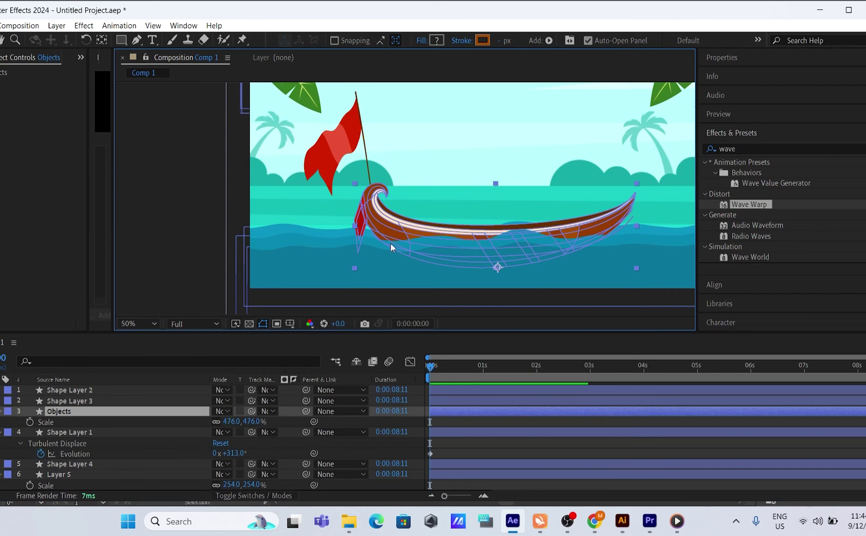
click(73, 411)
key(Return)
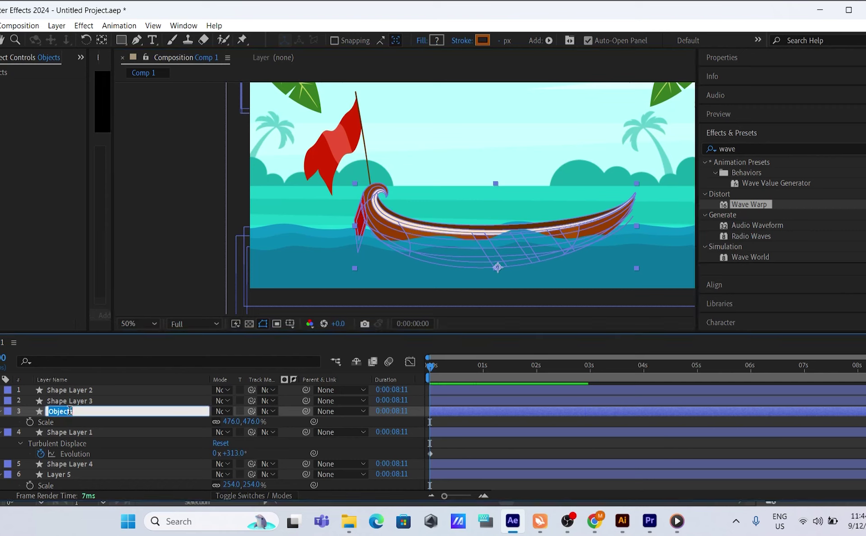
text(thoni)
click(140, 273)
Rename the flag layer Objects 2 as "flag"
click(320, 157)
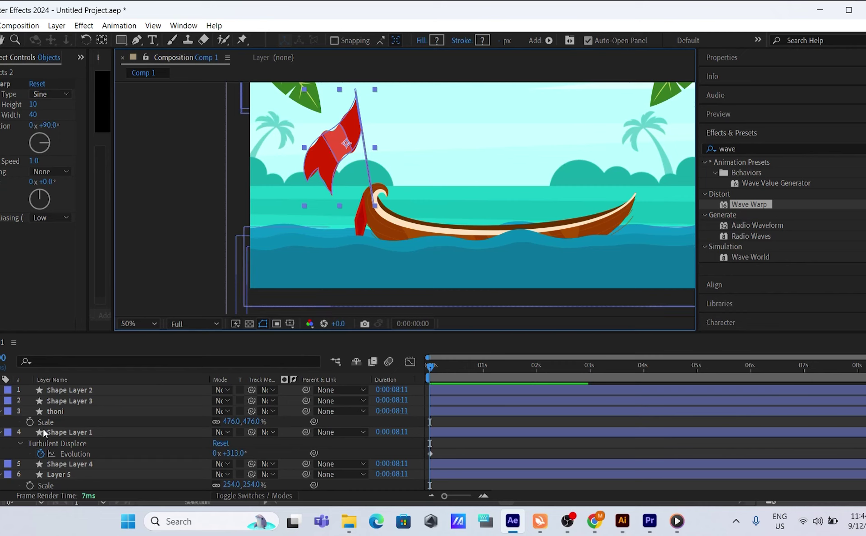
scroll(42, 429, down, 3)
scroll(42, 429, down, 3)
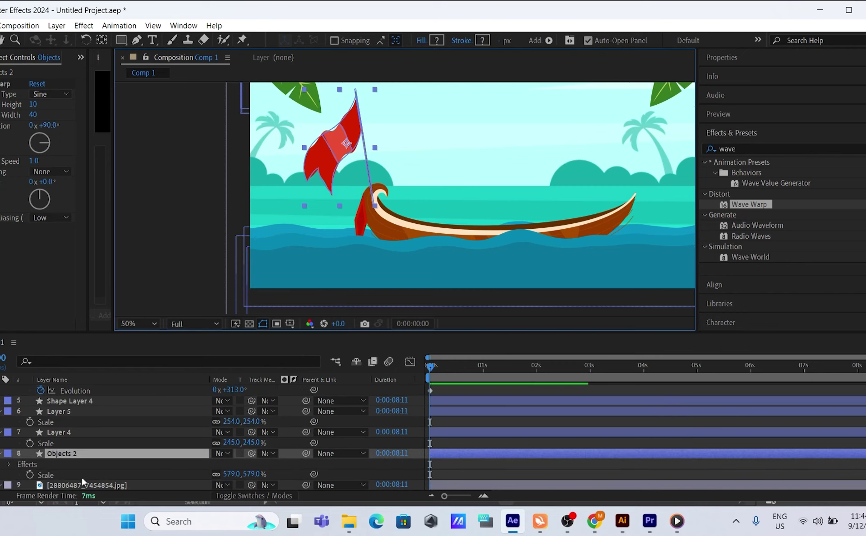
click(76, 453)
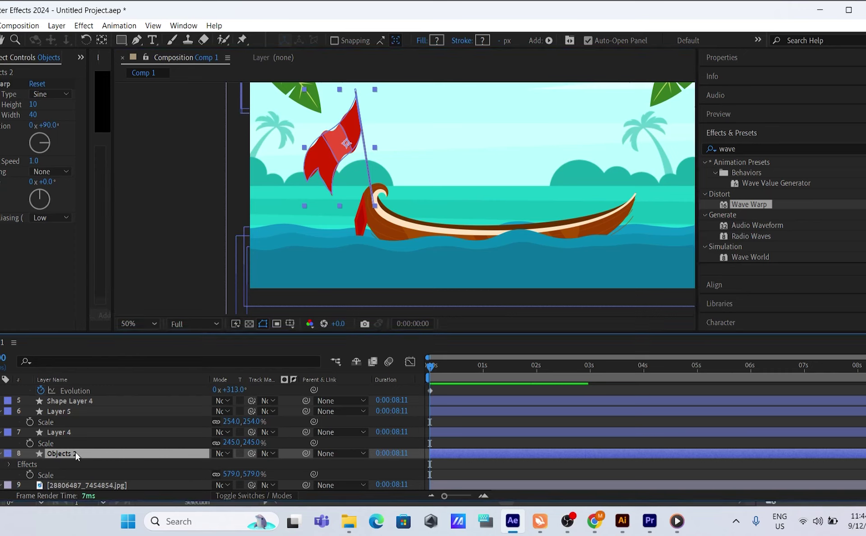
key(Return)
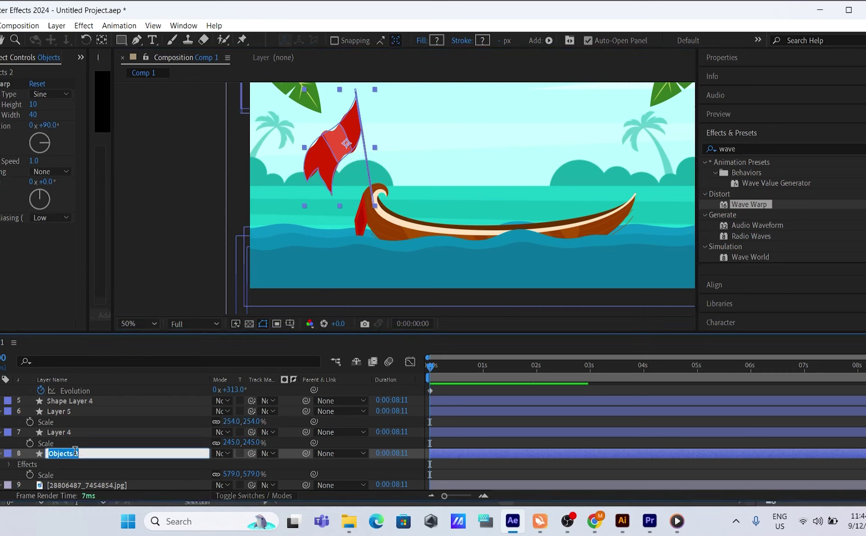
text(f)
key(Return)
click(158, 278)
click(72, 455)
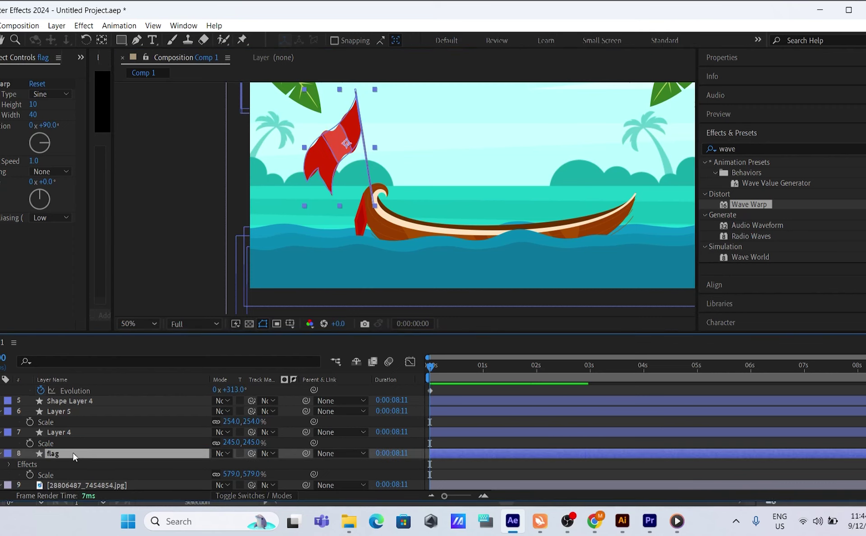
Move the flag layer up the stack so it sits directly below the thoni layer
scroll(76, 453, up, 3)
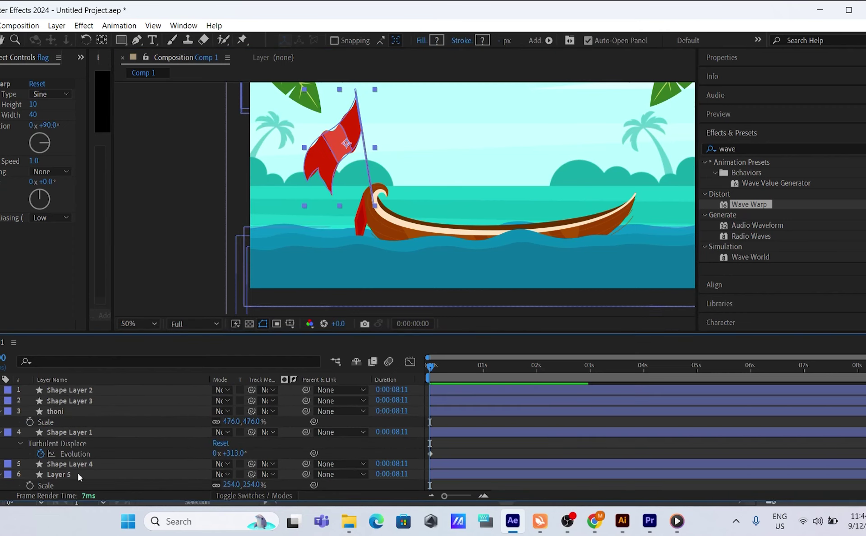
scroll(81, 478, down, 3)
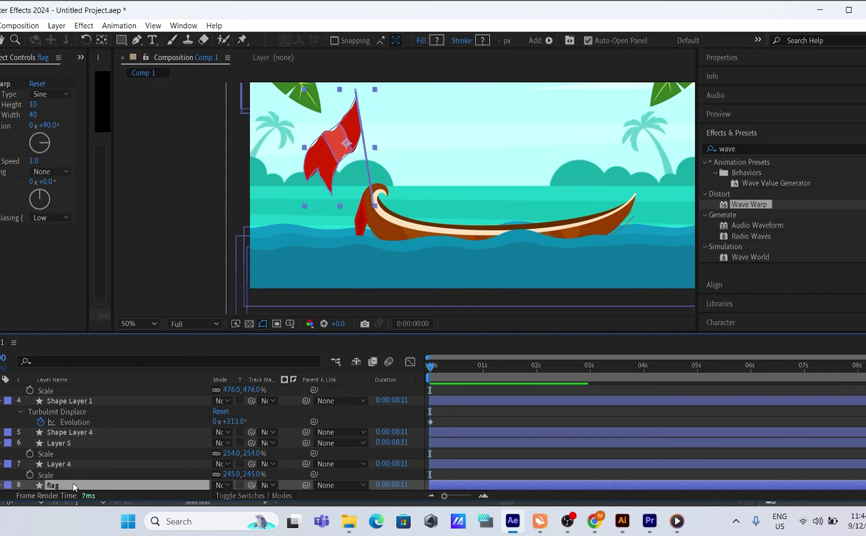
key(ctrl+v)
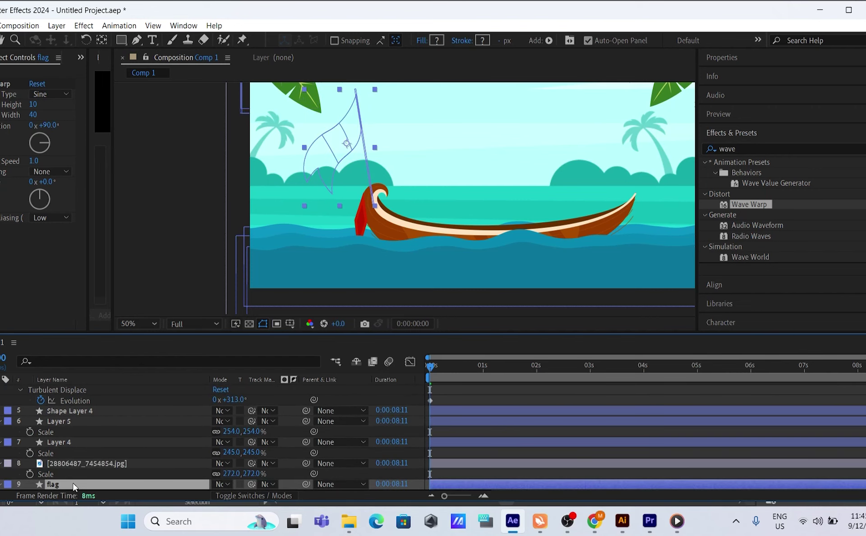
scroll(54, 481, up, 5)
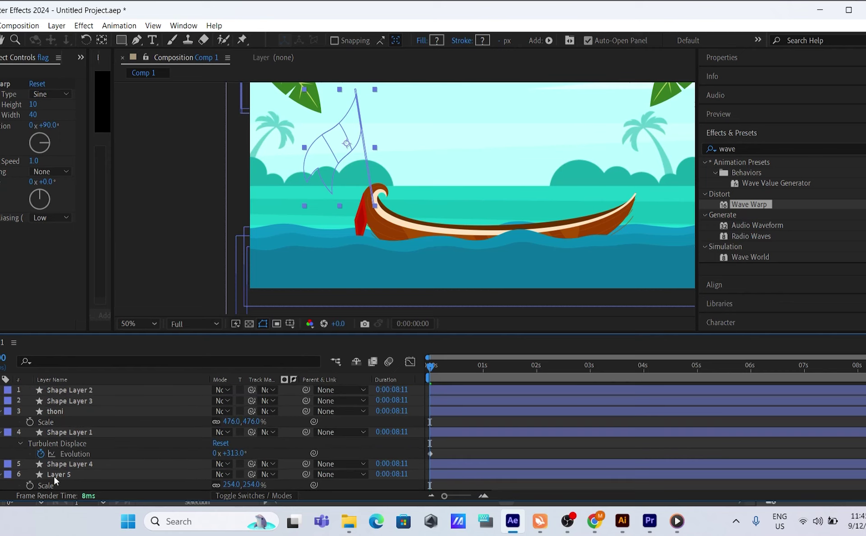
scroll(53, 476, down, 5)
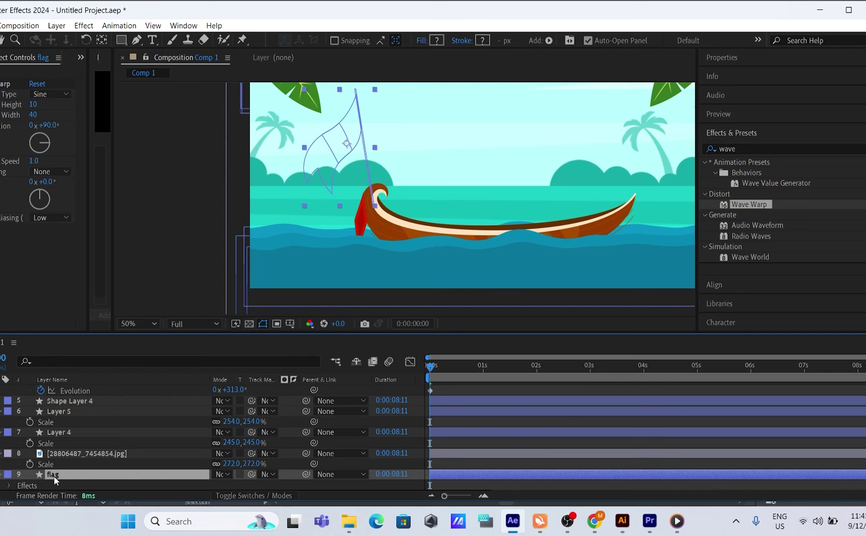
key(ctrl+bracketright)
key(ctrl+bracketright)
key(ctrl+bracketright)
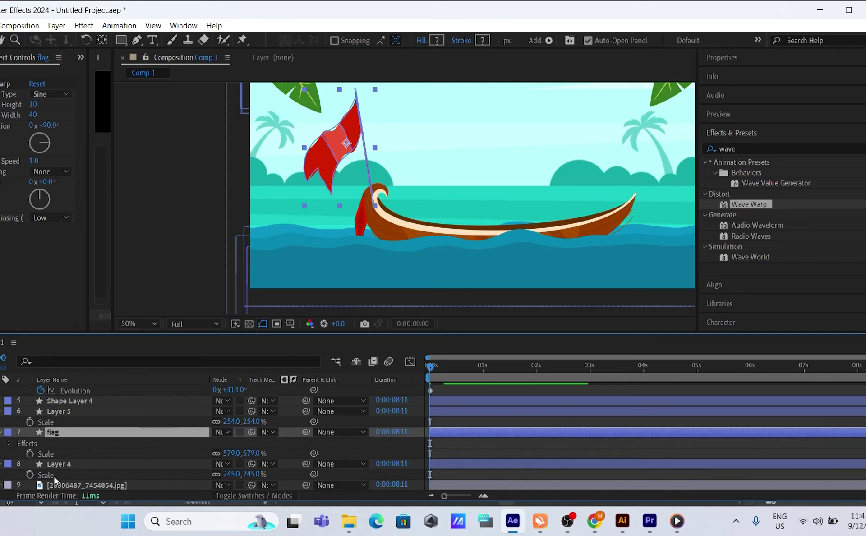
key(ctrl+bracketright)
key(ctrl+bracketright)
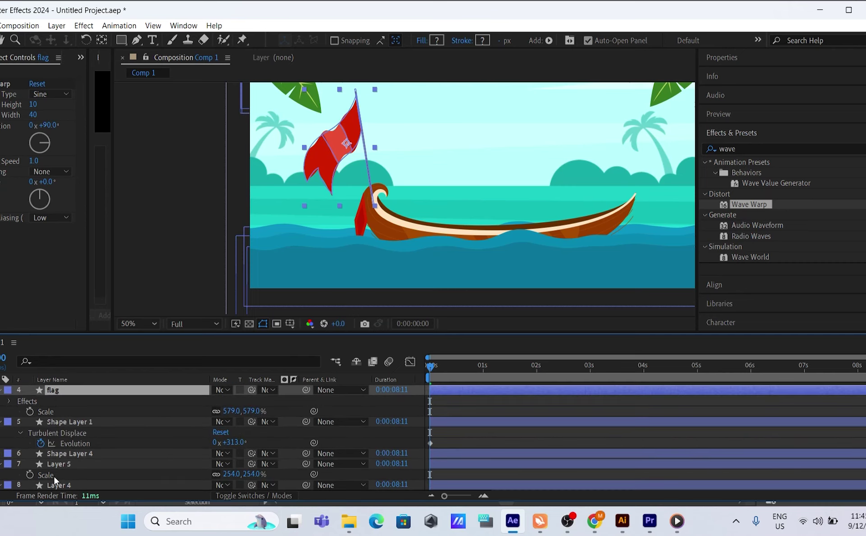
key(ctrl+bracketright)
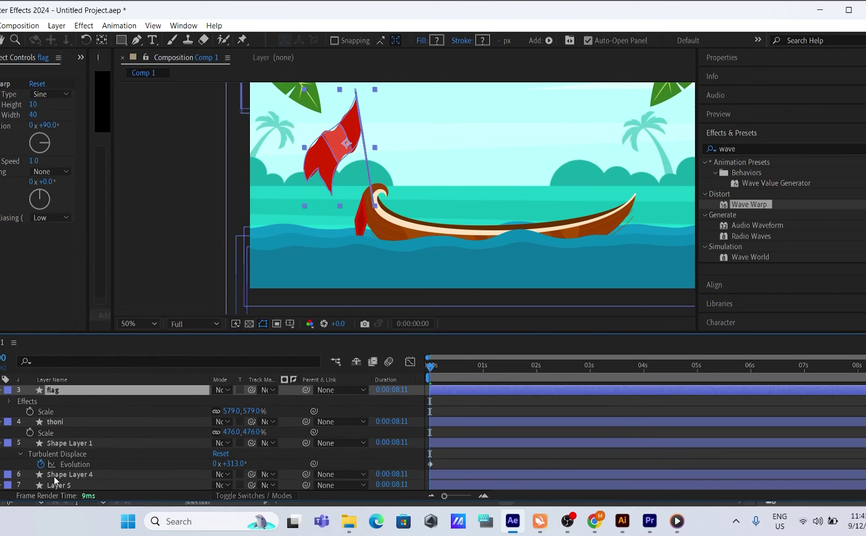
key(ctrl+bracketleft)
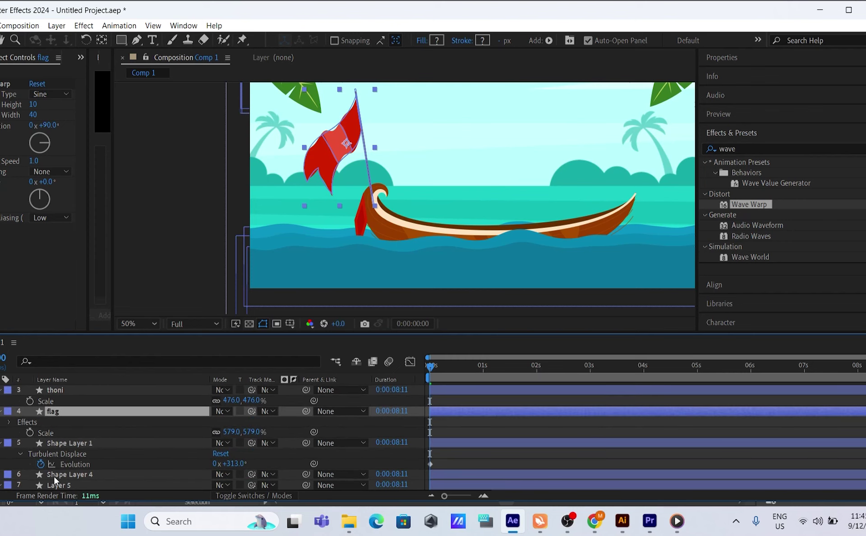
scroll(81, 441, up, 2)
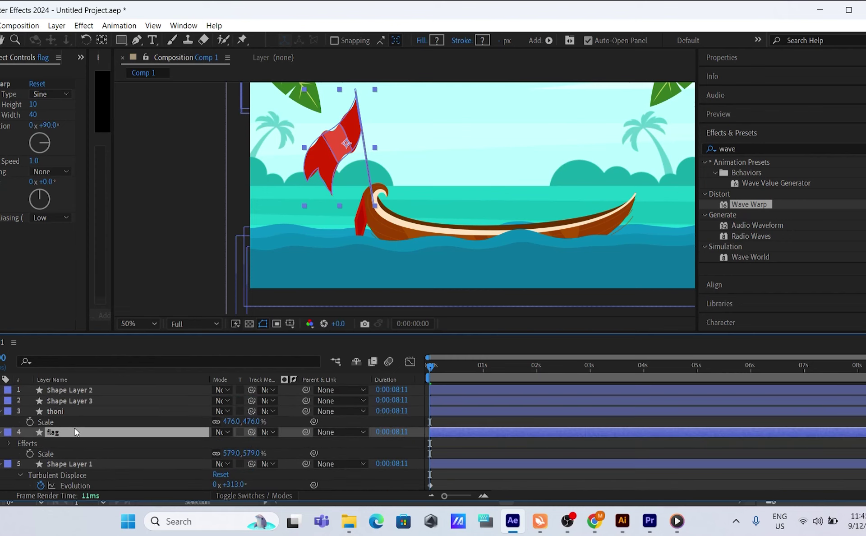
Add a null object to the composition and place it directly above the thoni layer
click(73, 408)
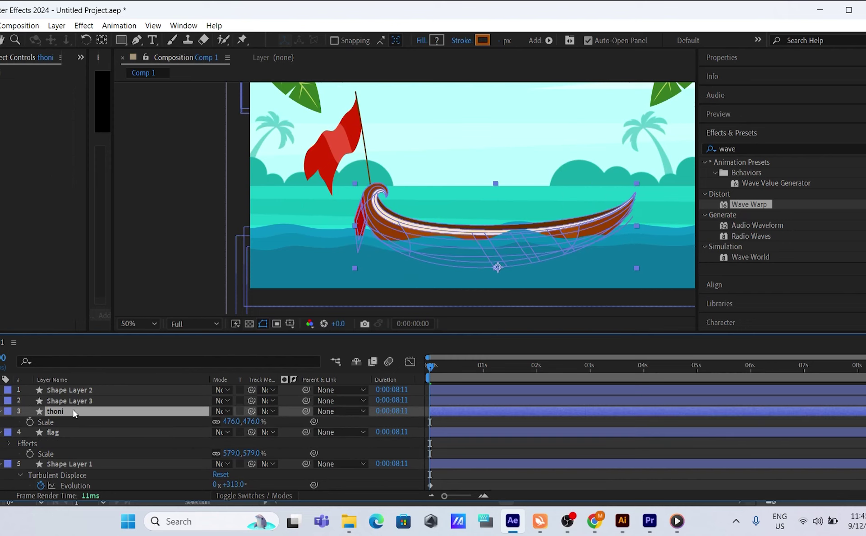
click(154, 300)
scroll(294, 454, down, 3)
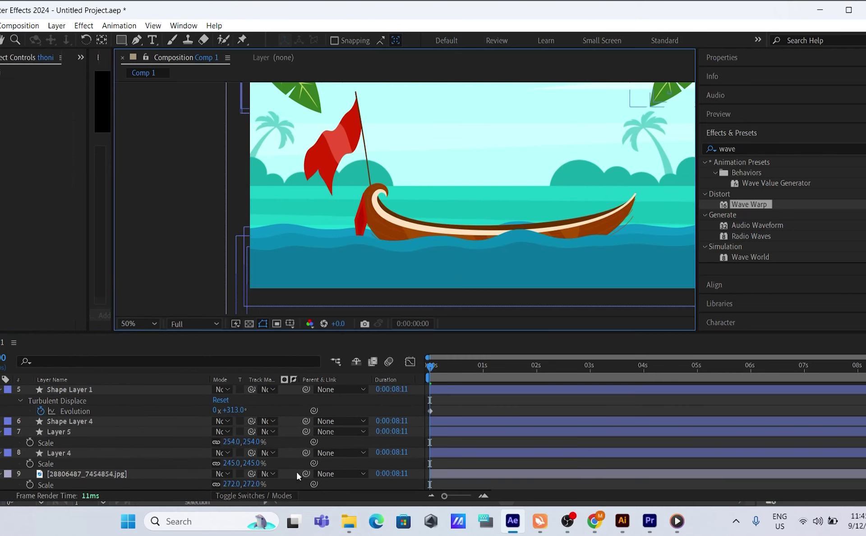
right_click(342, 485)
mouse_move(372, 344)
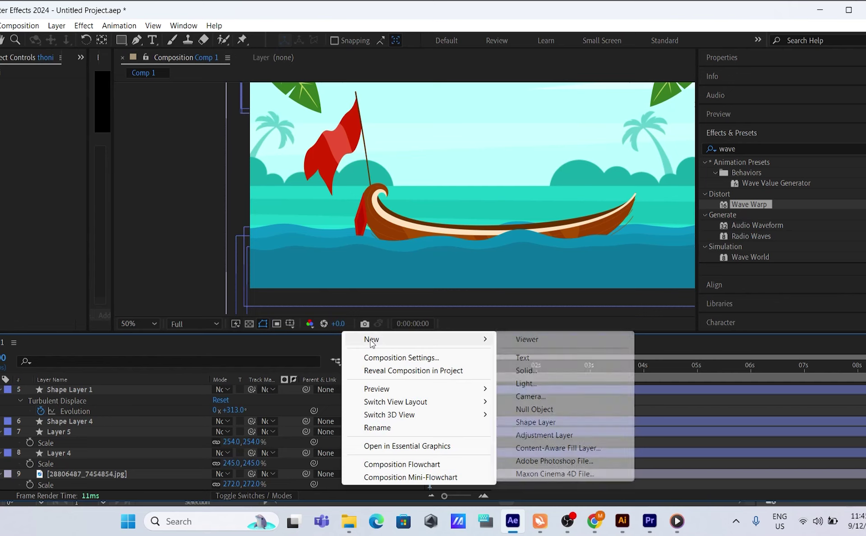
click(544, 408)
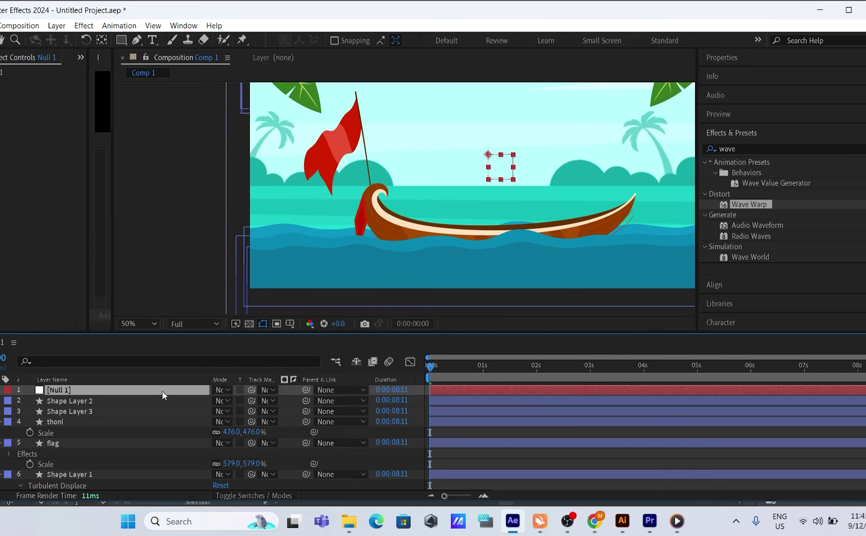
key(ctrl+bracketleft)
key(ctrl+bracketleft)
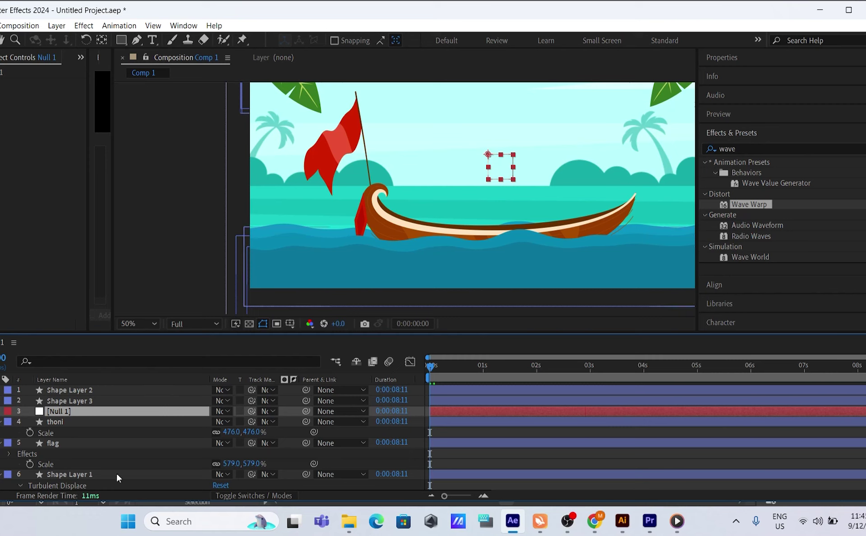
Parent the thoni and flag layers together to Null 1
click(68, 442)
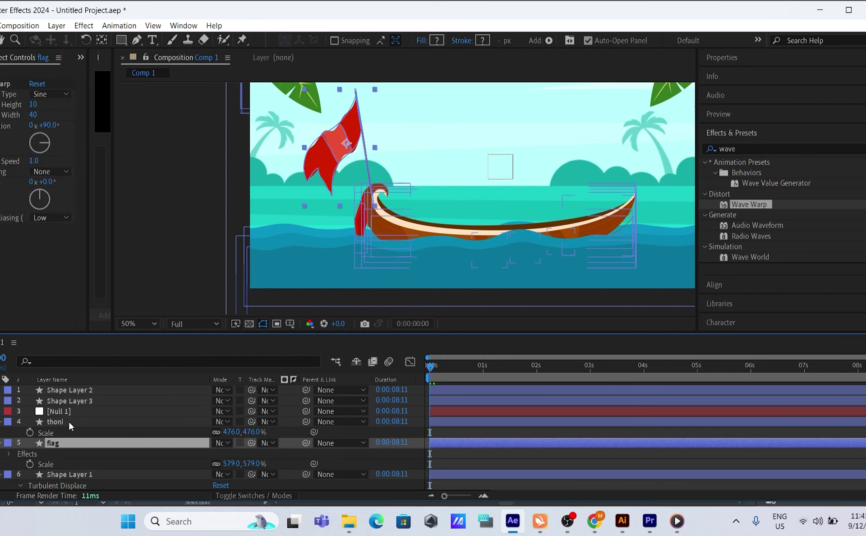
ctrl+click(69, 422)
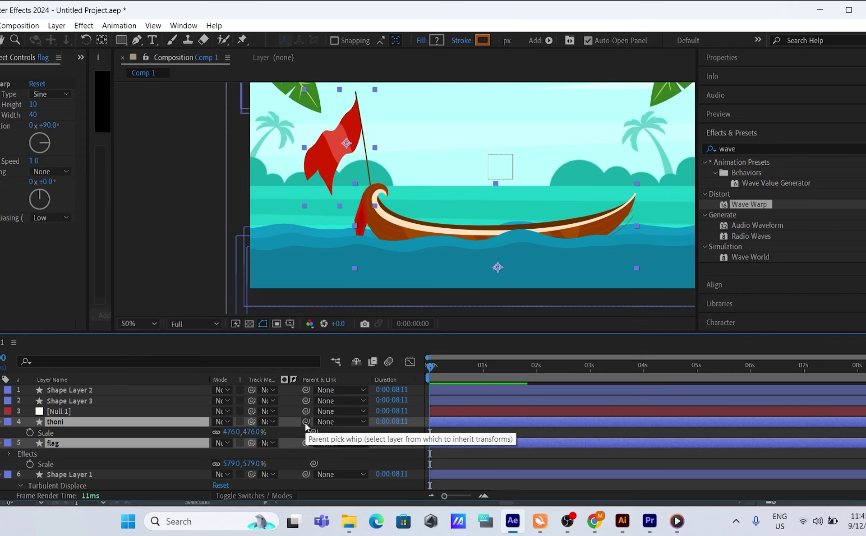
drag(305, 423, 258, 425)
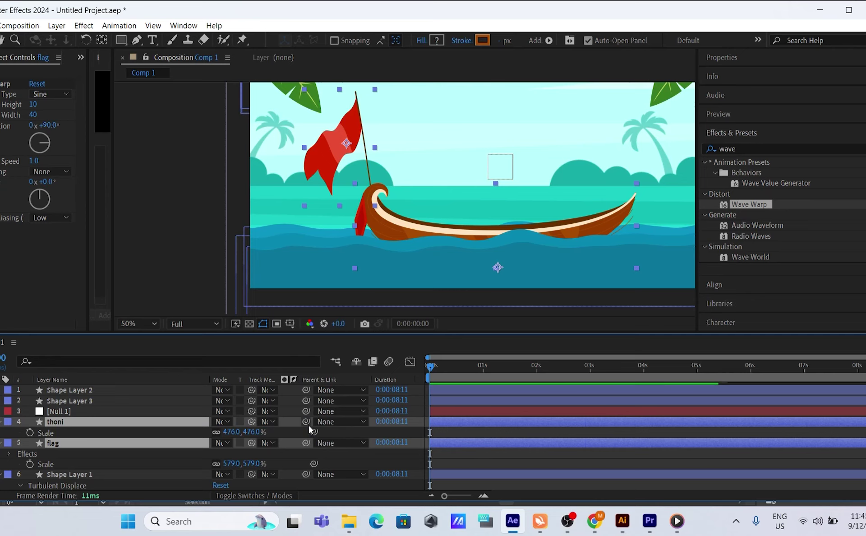
drag(306, 422, 104, 412)
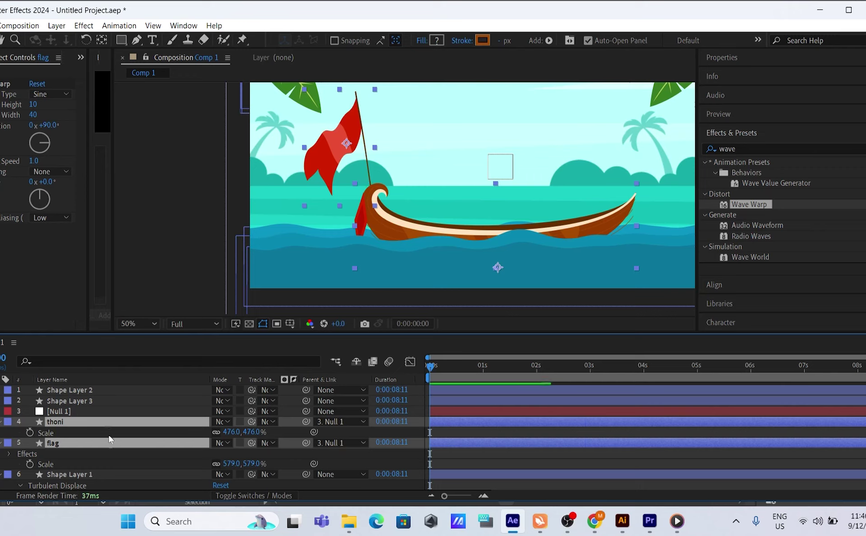
Reveal the Position property of the Null 1 layer in the timeline
click(78, 412)
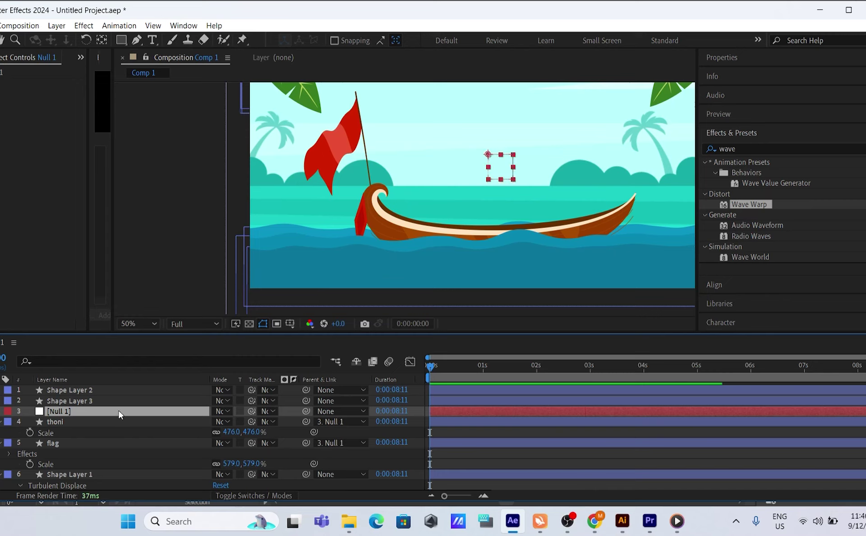
key(p)
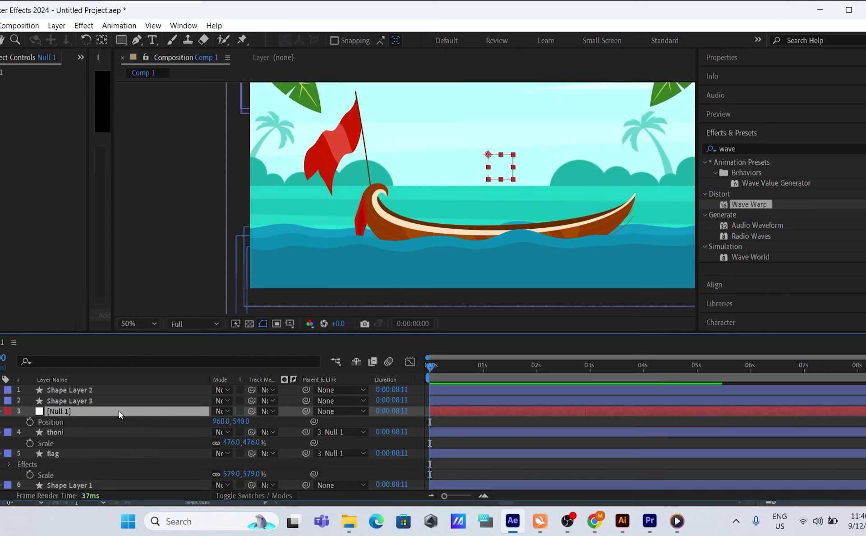
click(31, 422)
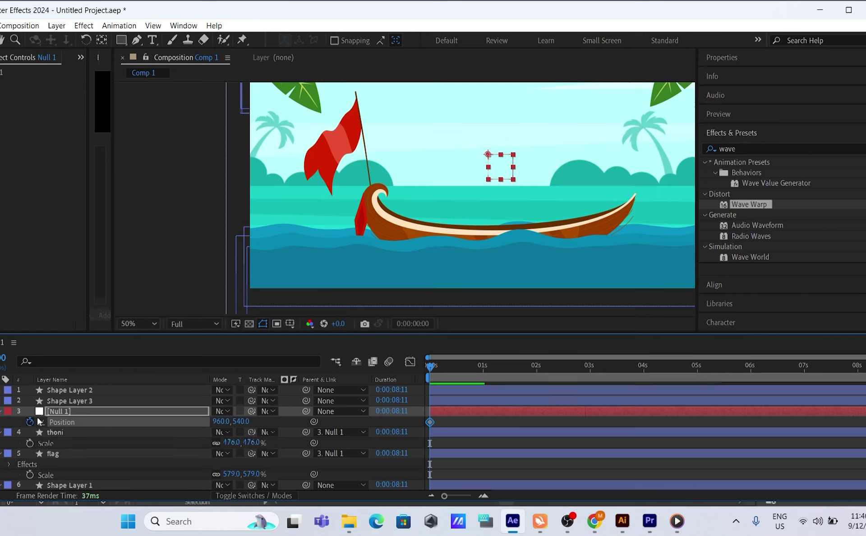
scroll(431, 370, down, 2)
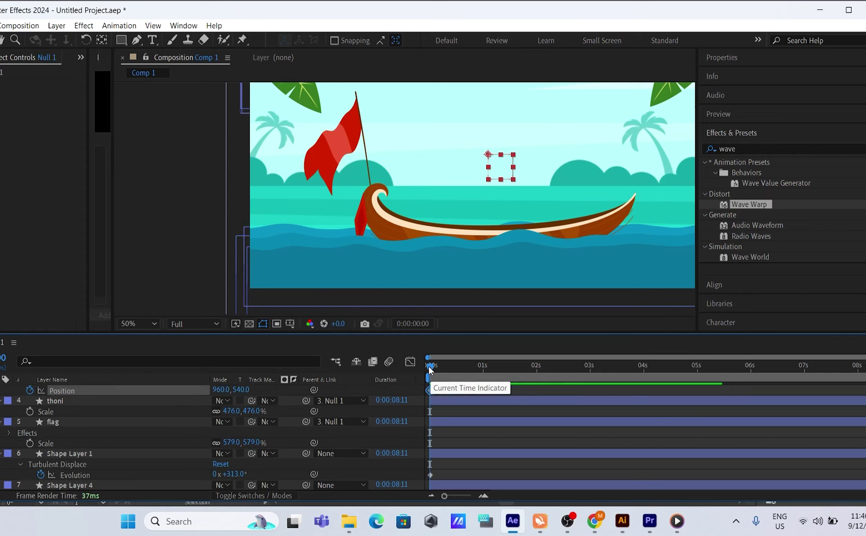
scroll(430, 370, up, 2)
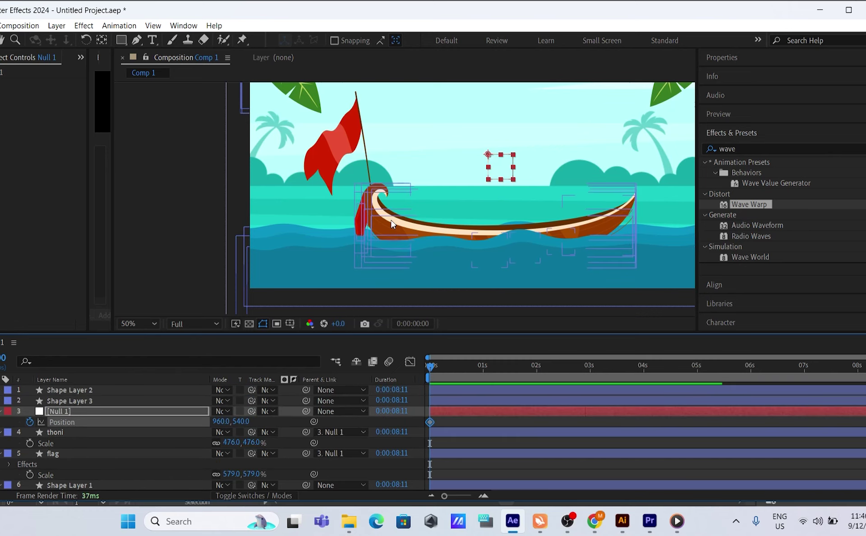
scroll(391, 224, down, 2)
drag(394, 222, 521, 222)
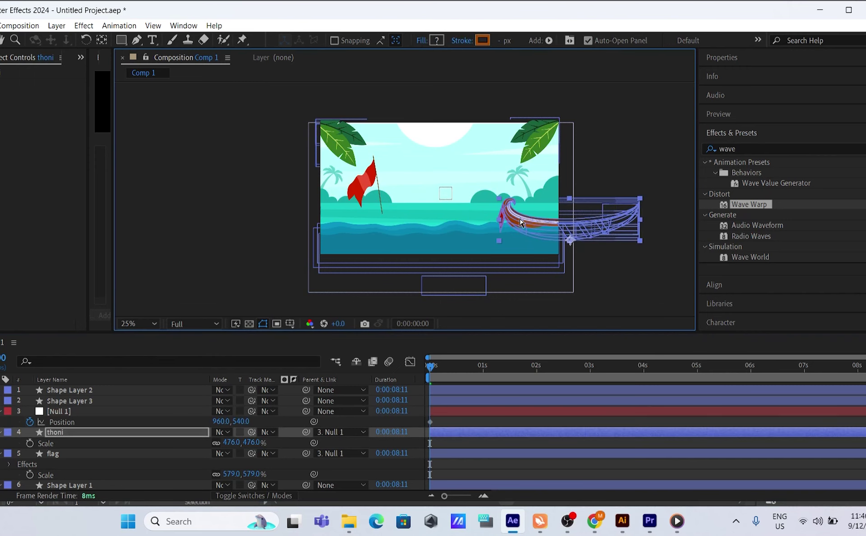
key(ctrl+z)
click(657, 293)
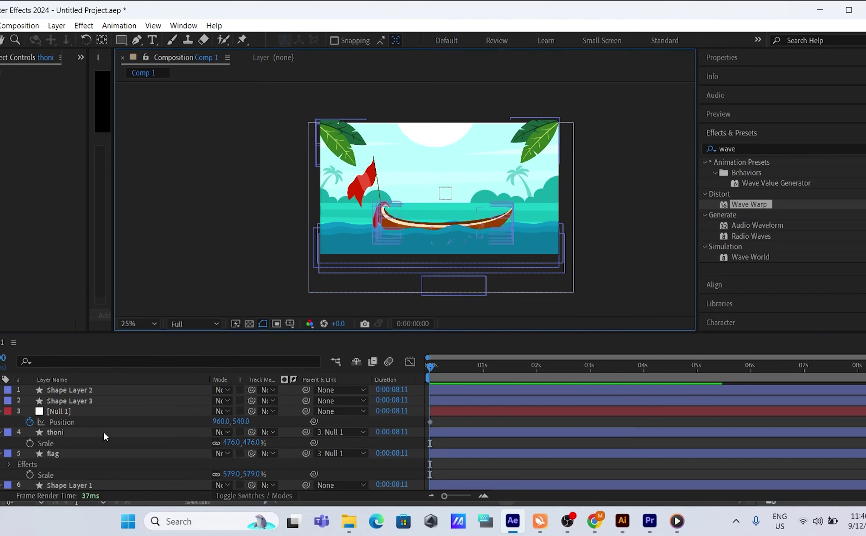
click(146, 412)
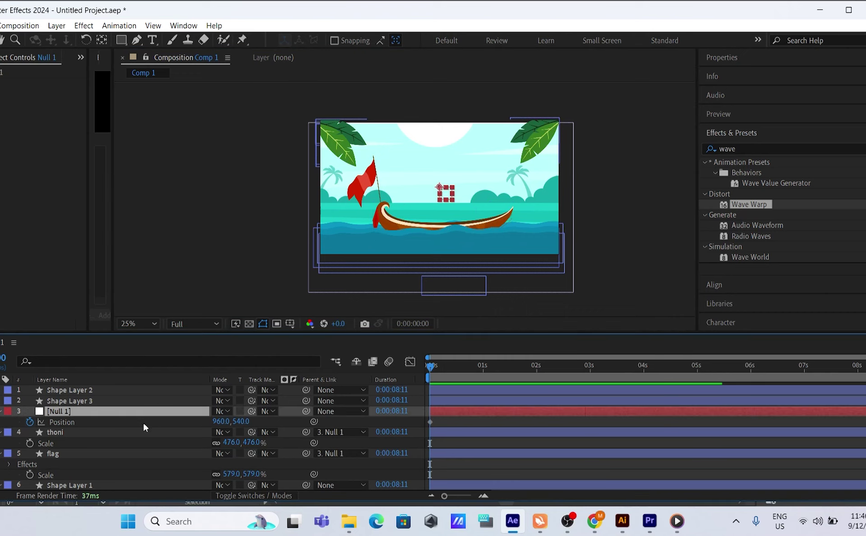
key(ctrl+z)
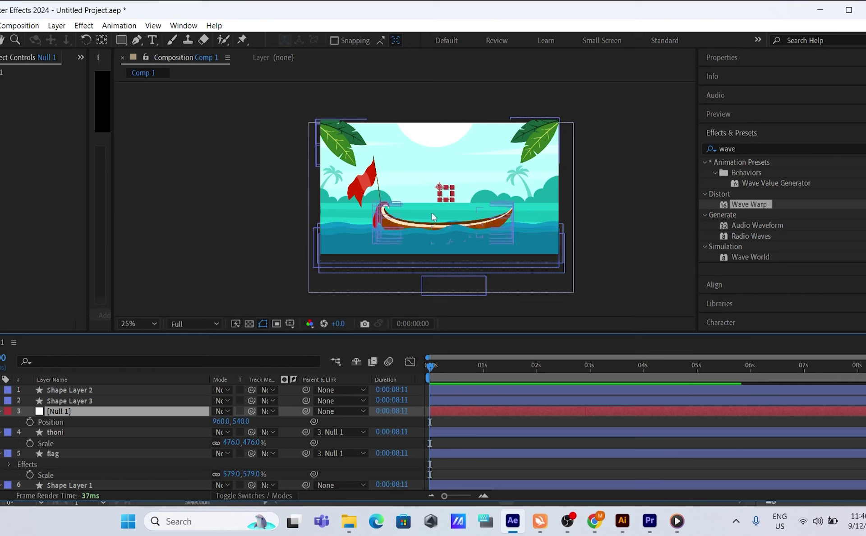
Move Null 1 in the composition to position 1416, 492, carrying the boat and flag towards the scene's right edge
click(442, 189)
drag(442, 190, 497, 183)
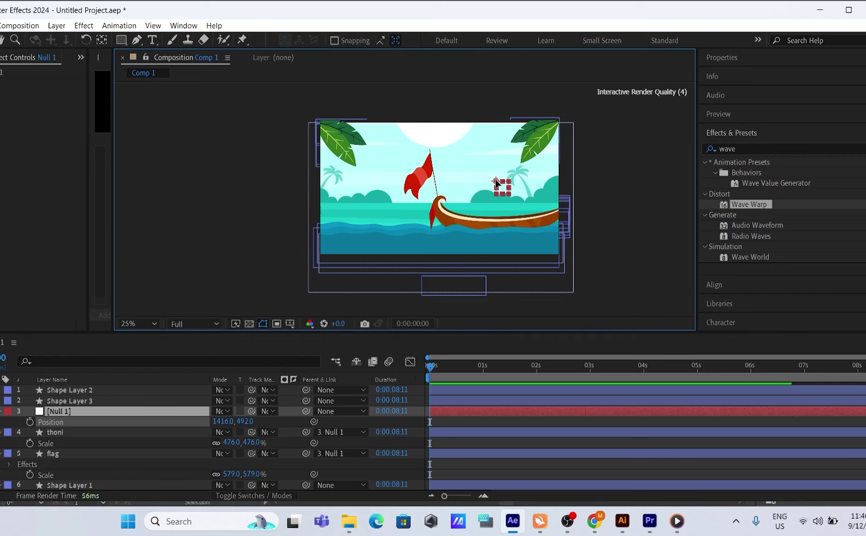
key(Return)
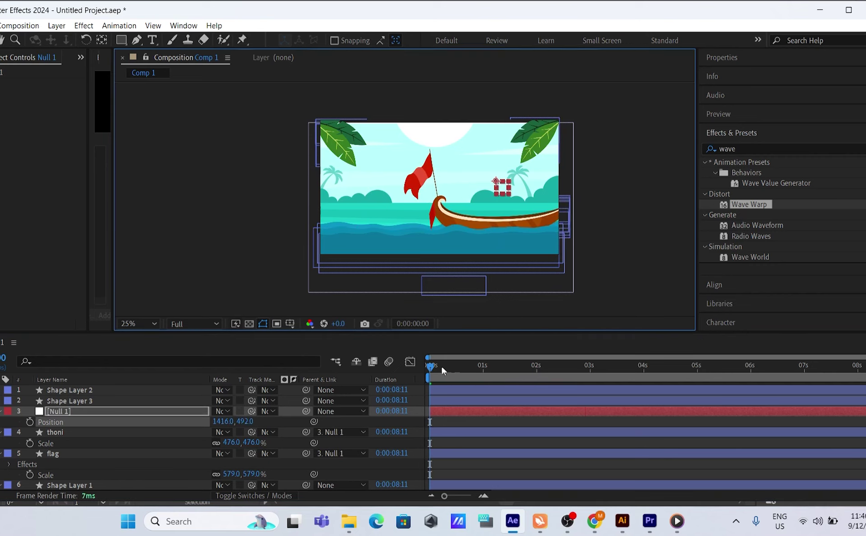
Set a Position keyframe on Null 1 at the start of the timeline, and move the current time to 0:00:08:10
click(144, 414)
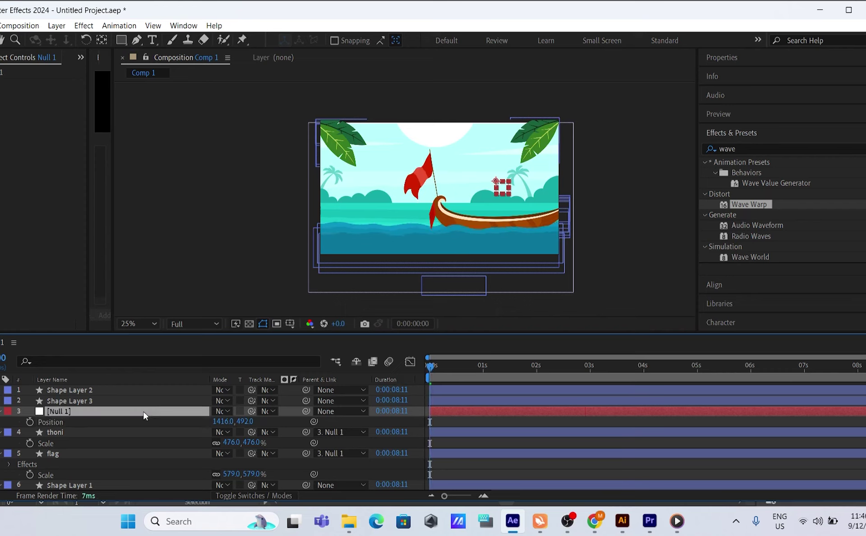
click(30, 422)
drag(435, 373, 857, 373)
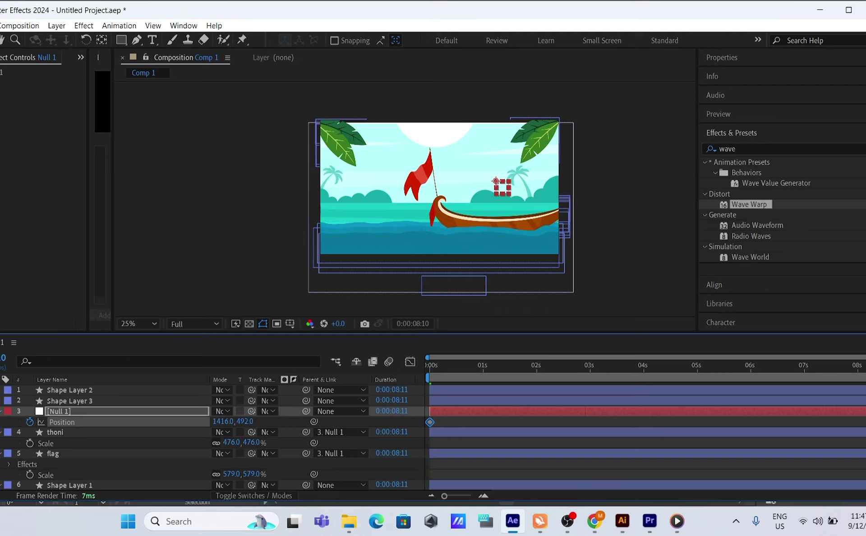
Animate Null 1's position from about 2752, 488 beyond the frame's right edge at the start to about -692, 528 beyond its left edge at the end
key(Home)
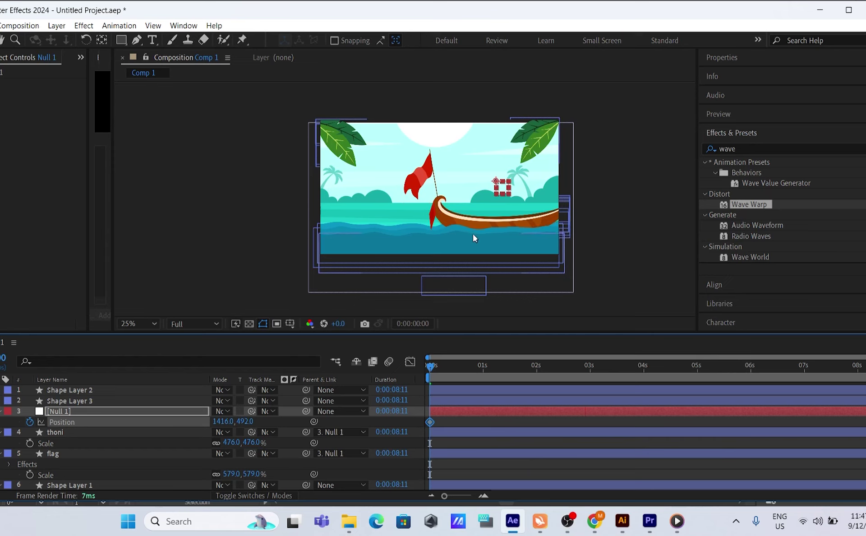
drag(496, 184, 662, 182)
drag(429, 369, 627, 374)
key(End)
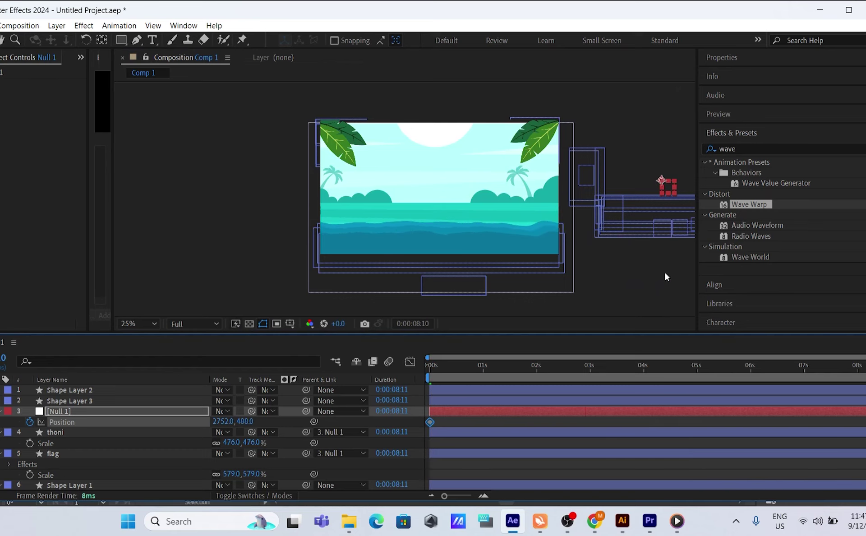
drag(661, 183, 230, 189)
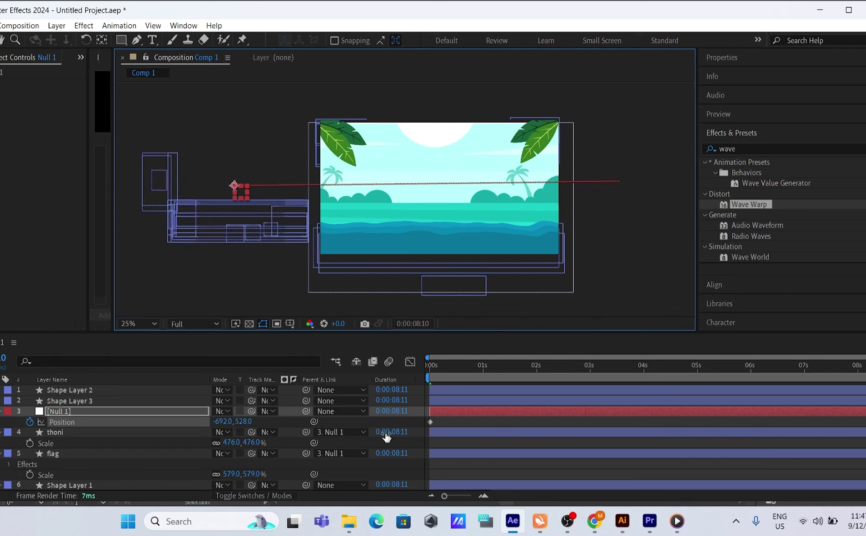
Preview the boat crossing the scene from the first frame and inspect its position at 0:00:04:14
drag(864, 370, 430, 366)
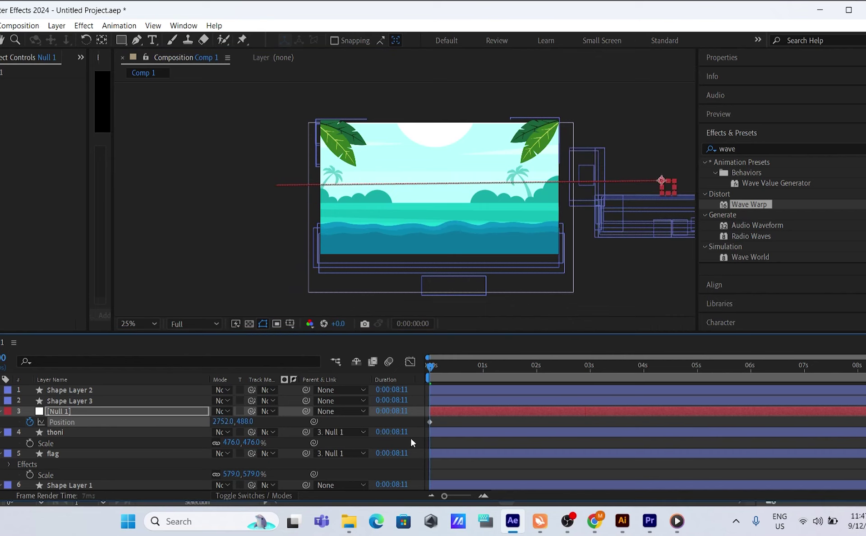
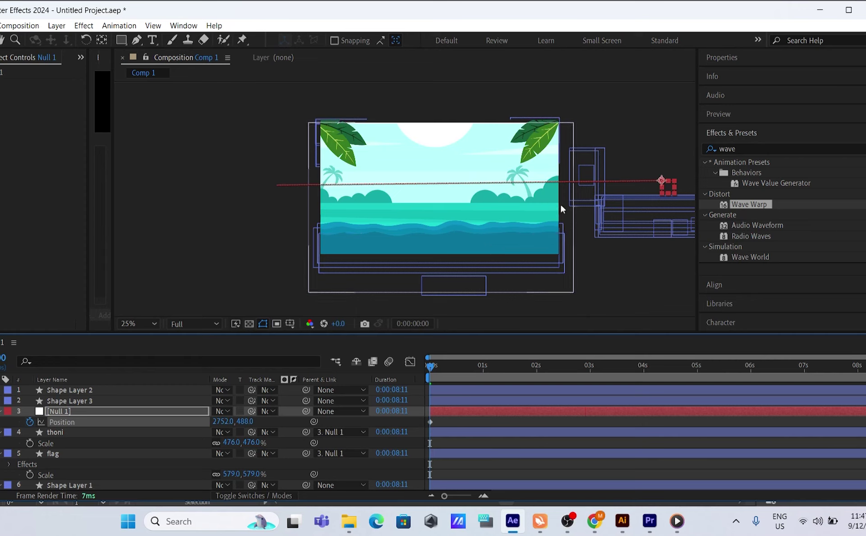
key(space)
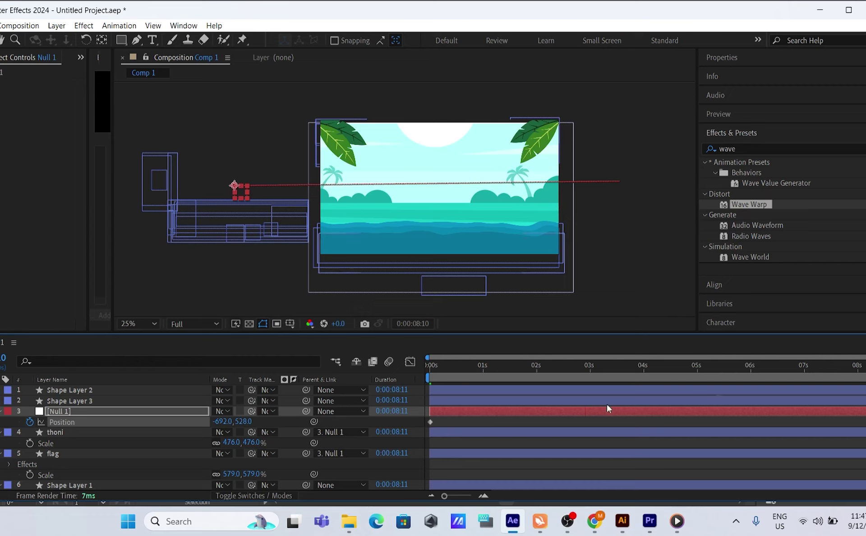
mouse_move(223, 427)
mouse_down()
mouse_move(294, 427)
mouse_move(224, 423)
mouse_up()
key(Home)
key(space)
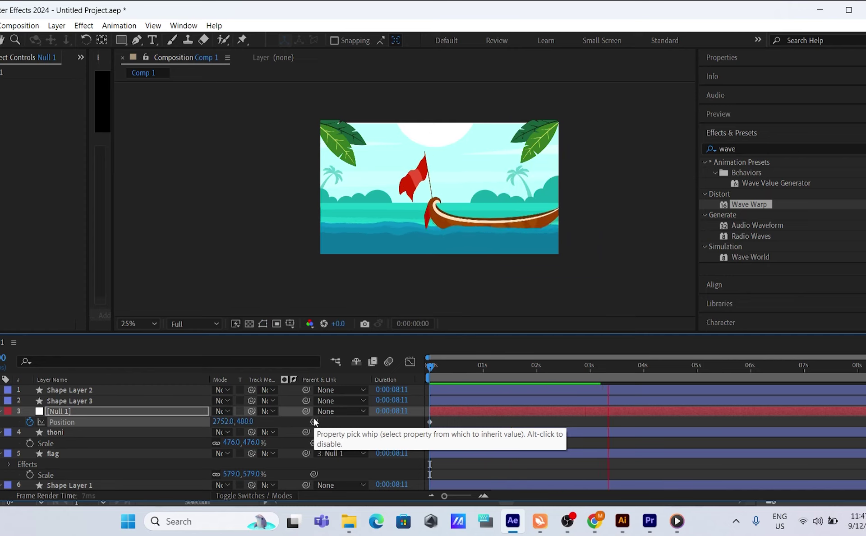
click(671, 370)
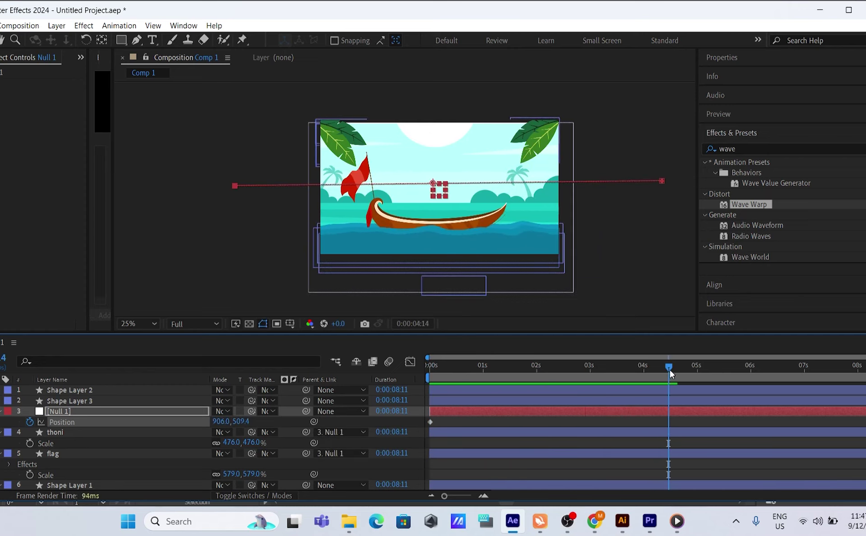
key(Home)
Start a file import and look through the Downloads folder for the character footage
click(34, 234)
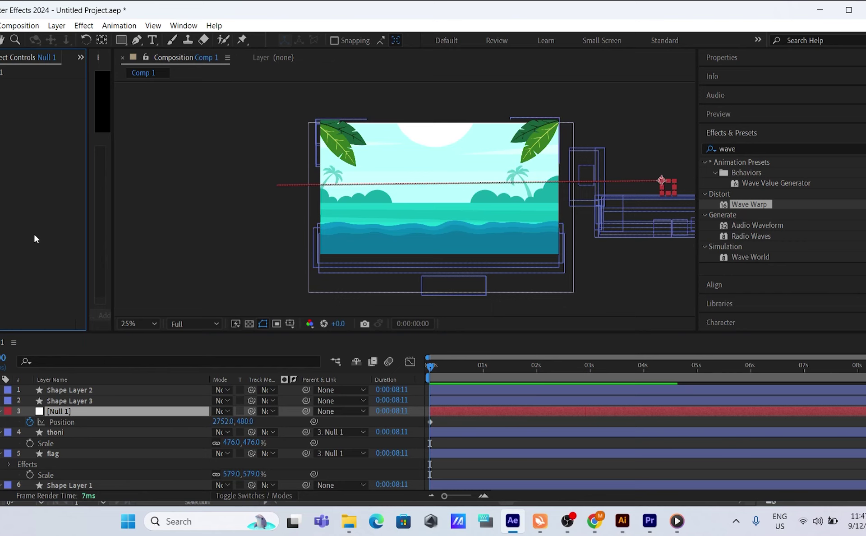
key(ctrl+i)
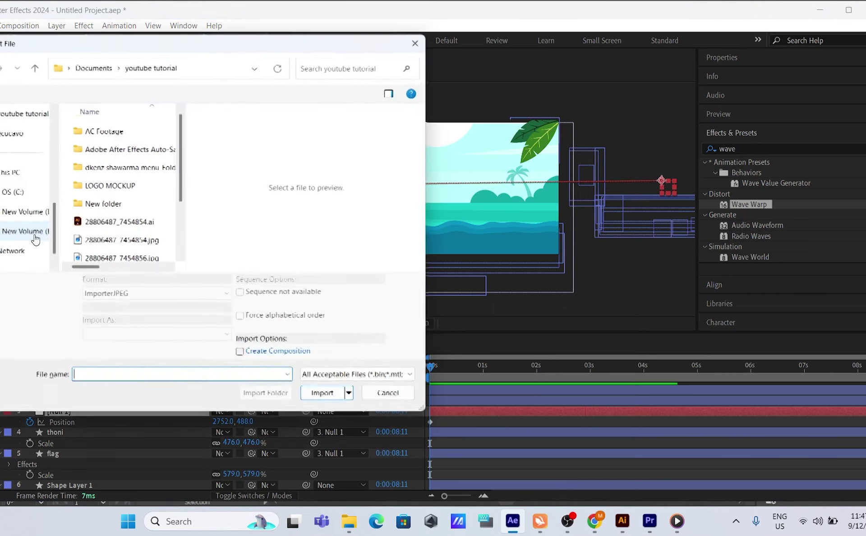
click(6, 181)
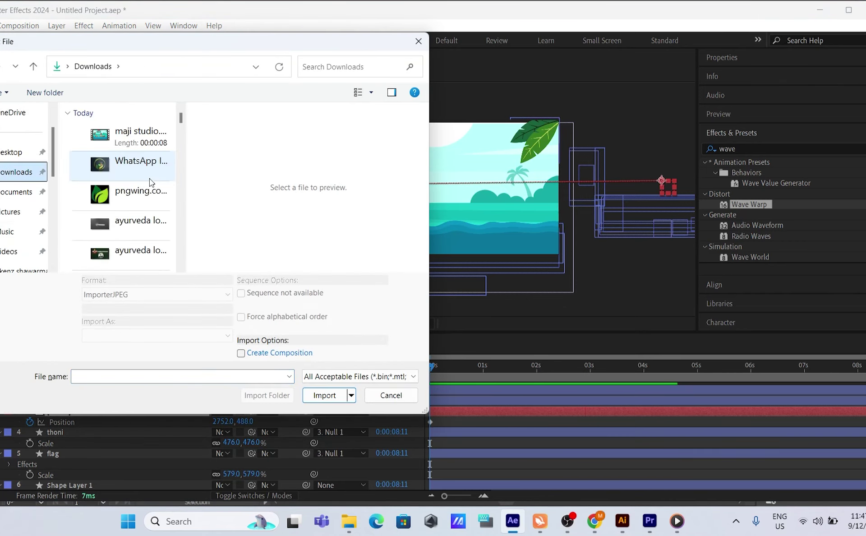
scroll(149, 178, down, 10)
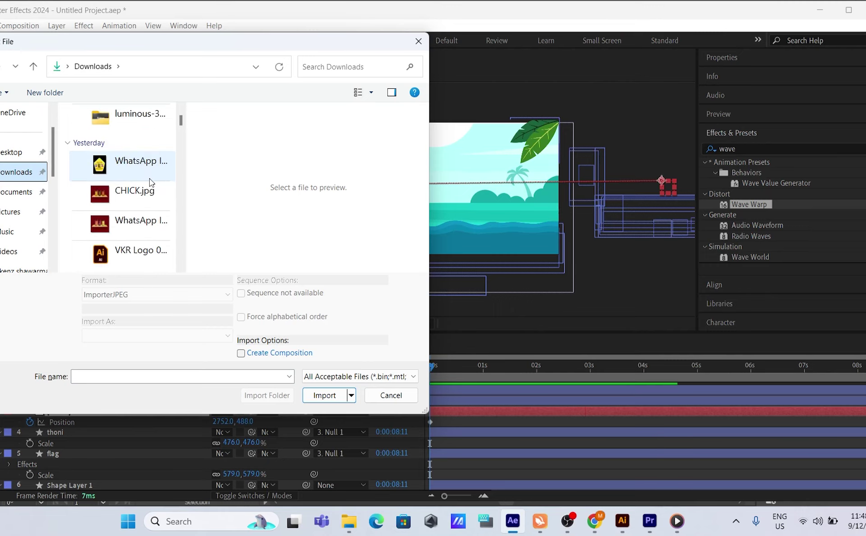
scroll(150, 178, down, 8)
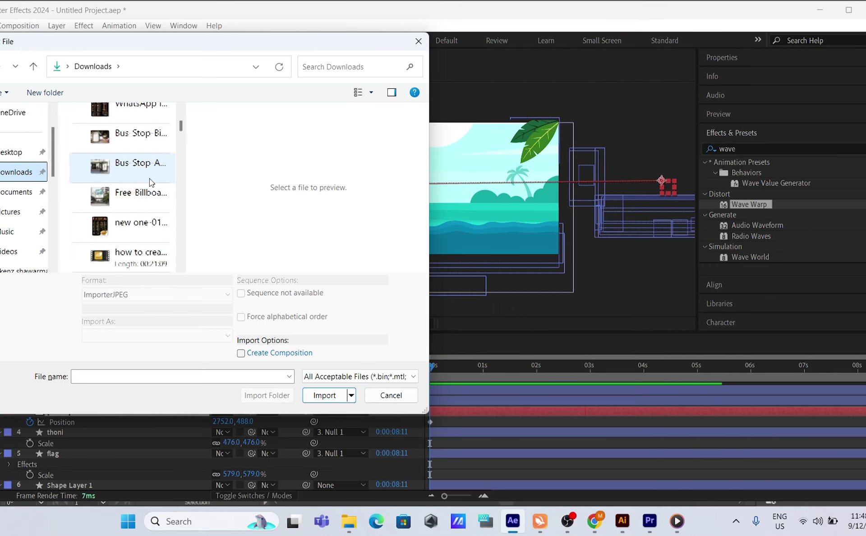
scroll(150, 178, down, 8)
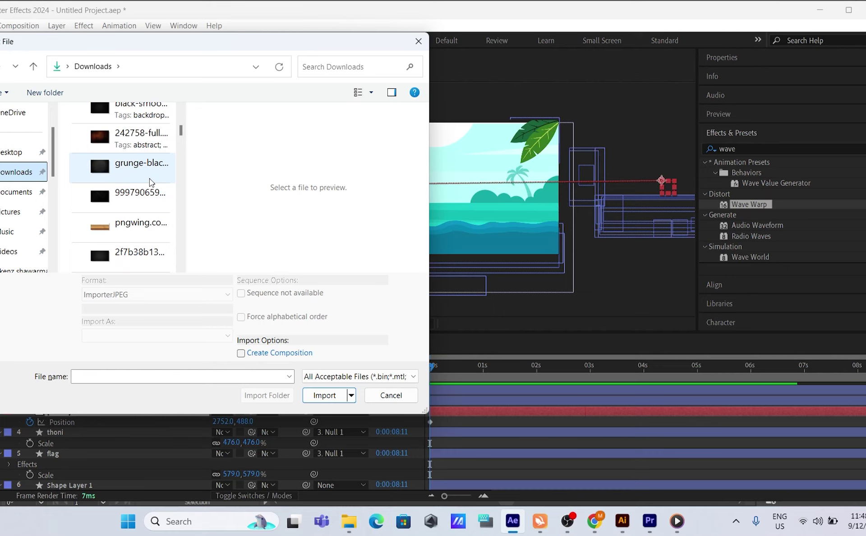
scroll(150, 179, down, 8)
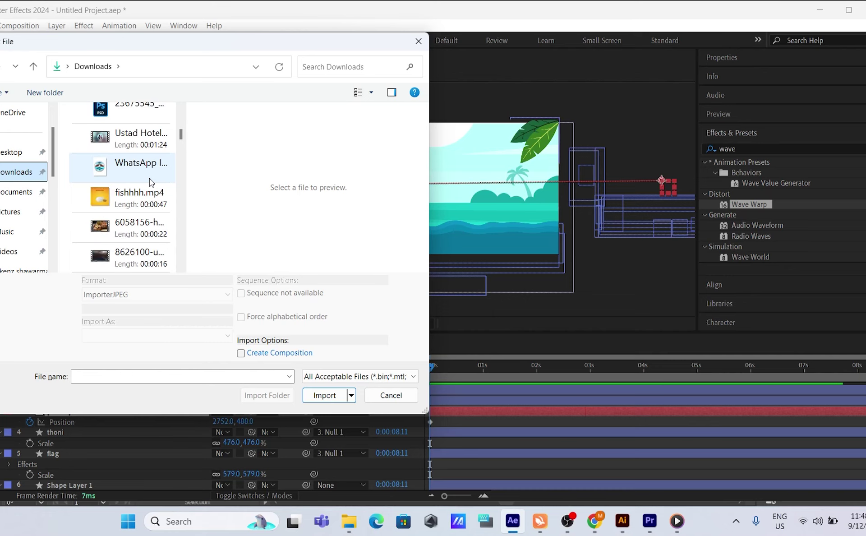
scroll(150, 178, down, 4)
scroll(150, 178, down, 8)
scroll(150, 178, down, 8)
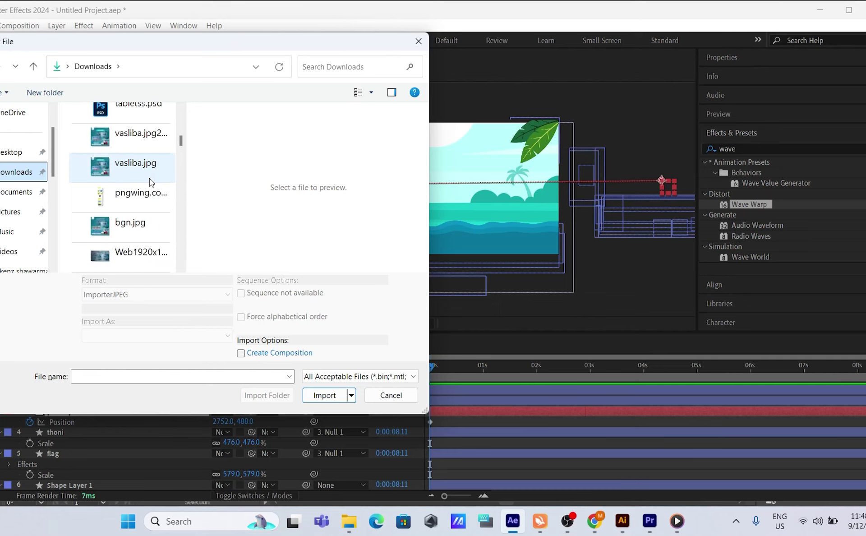
Import Maveli _ Mahabali _ Green Screen.mp4 from the youtube tutorial folder and add it to Comp 1 directly above the Null 1 layer
scroll(6, 246, down, 2)
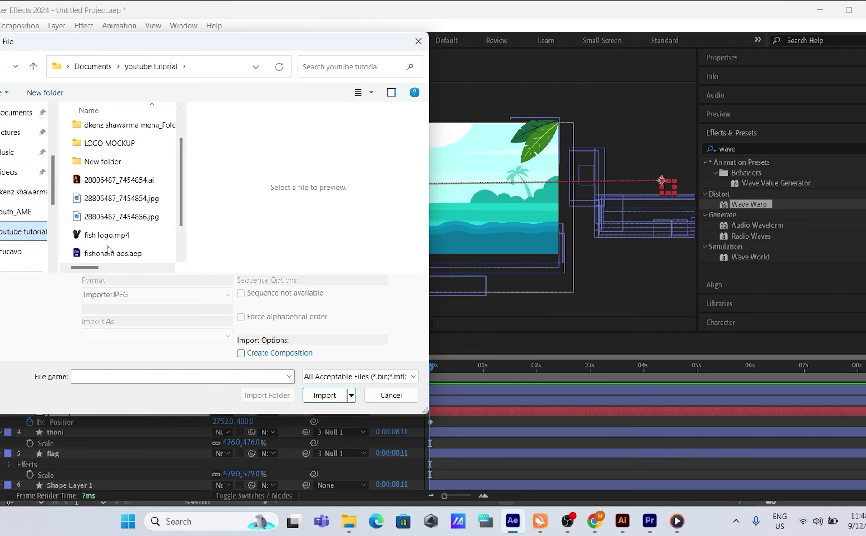
click(109, 236)
scroll(111, 217, up, 1)
scroll(113, 212, down, 2)
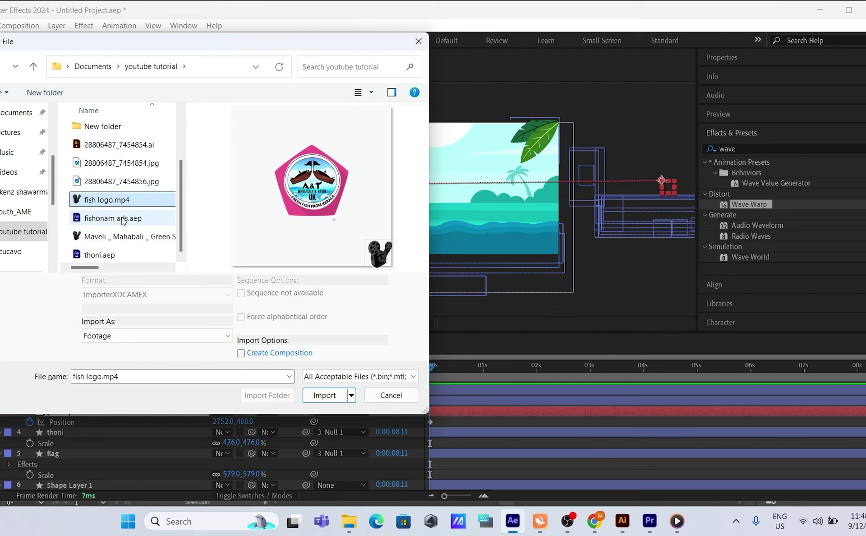
click(119, 239)
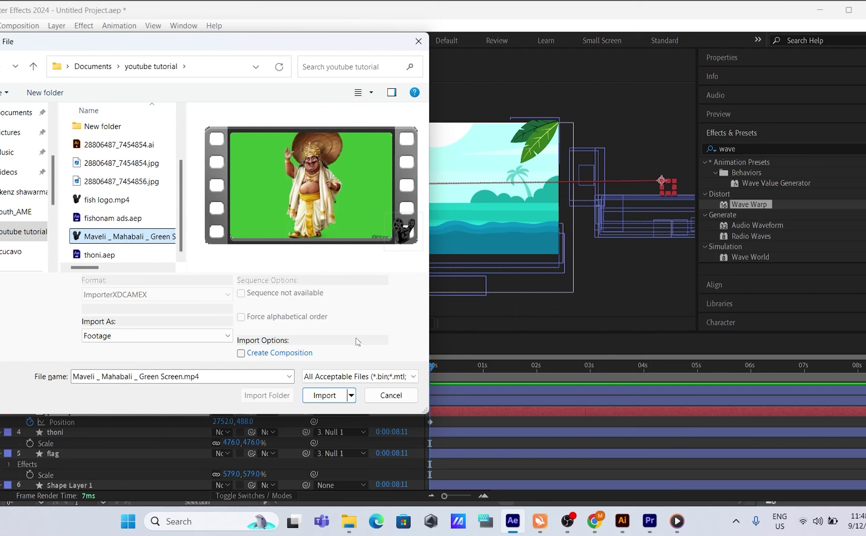
click(321, 397)
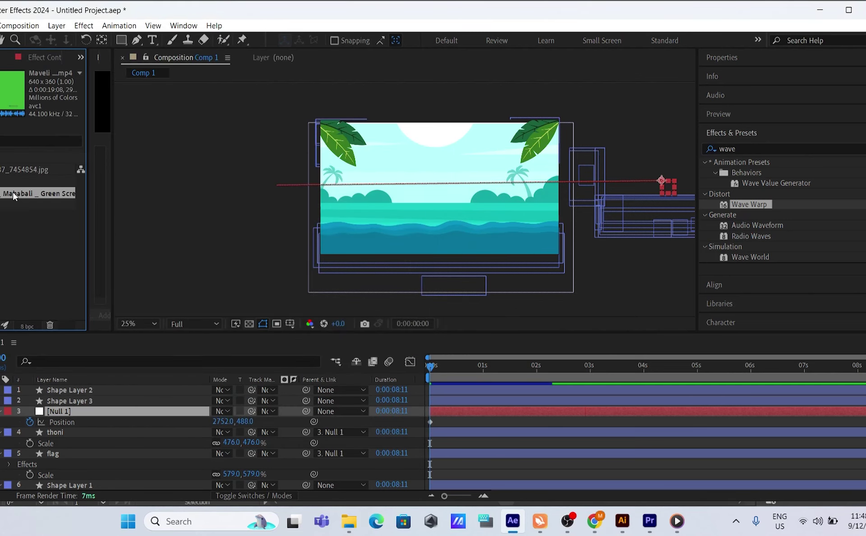
drag(47, 299, 65, 405)
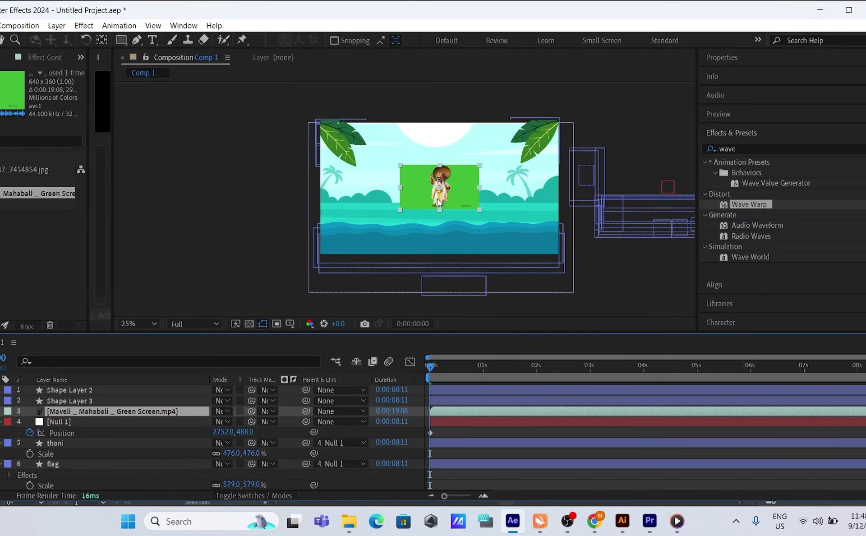
At 0:00:04:02, apply Keylight (1.2) to the Mahabali footage and sample its green background as the screen colour
drag(428, 371, 648, 373)
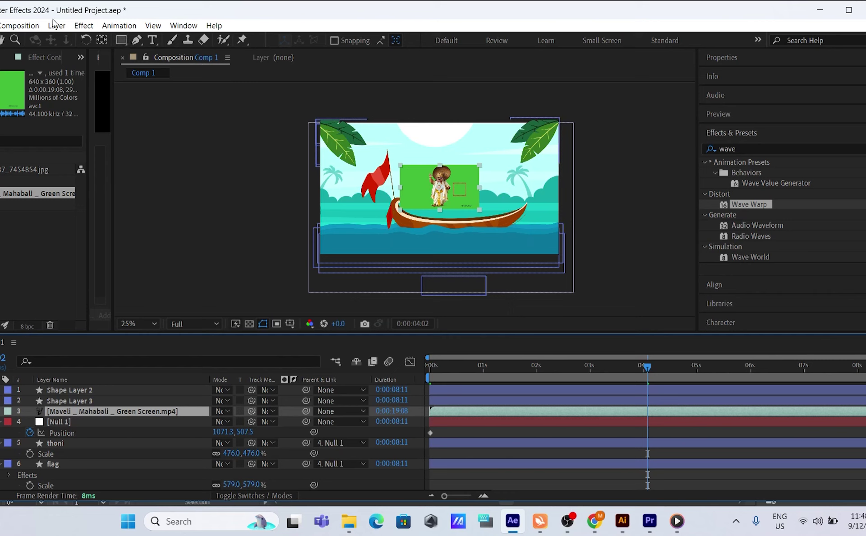
click(84, 26)
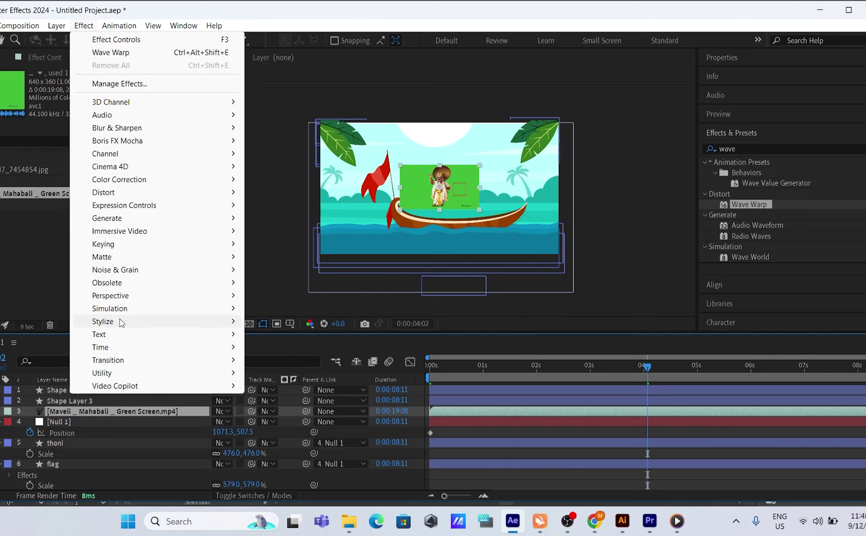
mouse_move(108, 248)
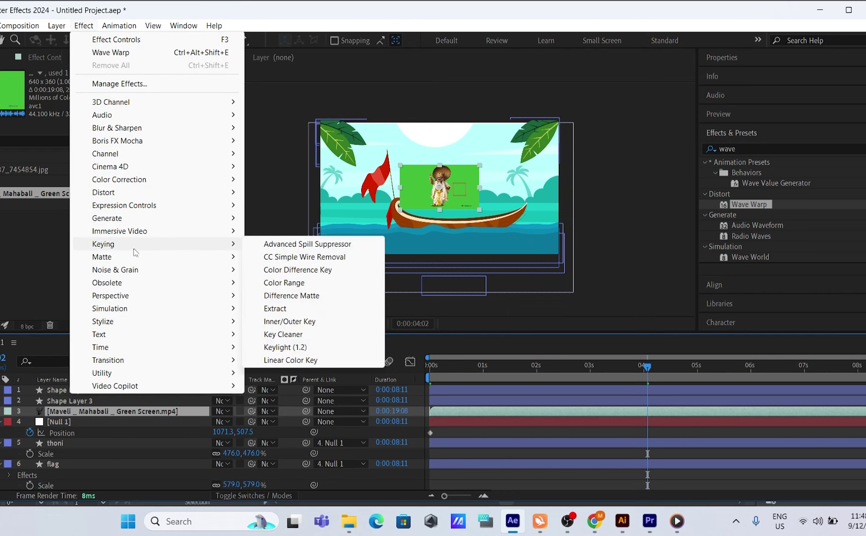
click(301, 347)
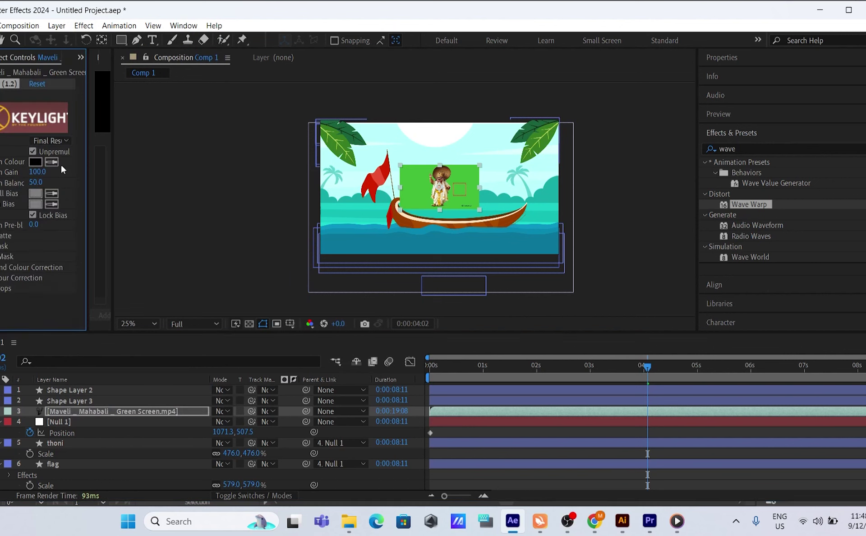
click(462, 175)
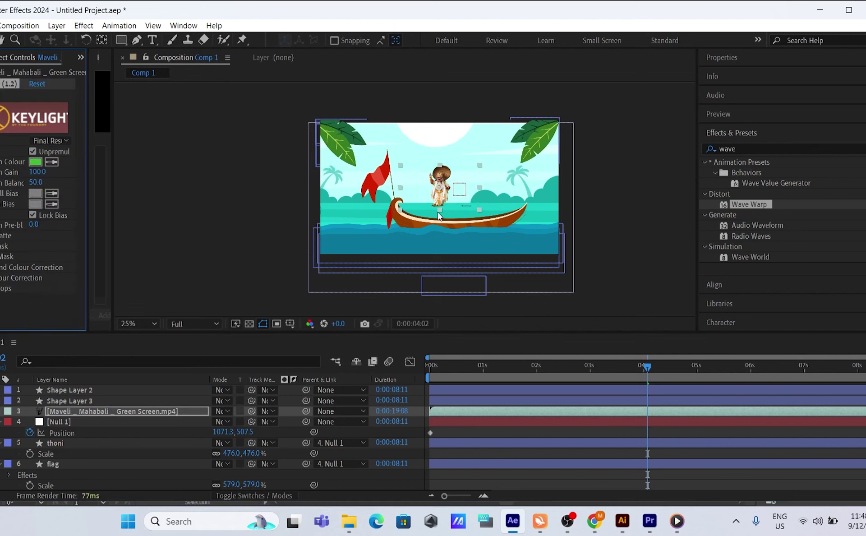
Place the Mahabali figure over the boat's deck and send its layer down to directly below the flag layer
drag(437, 190, 465, 205)
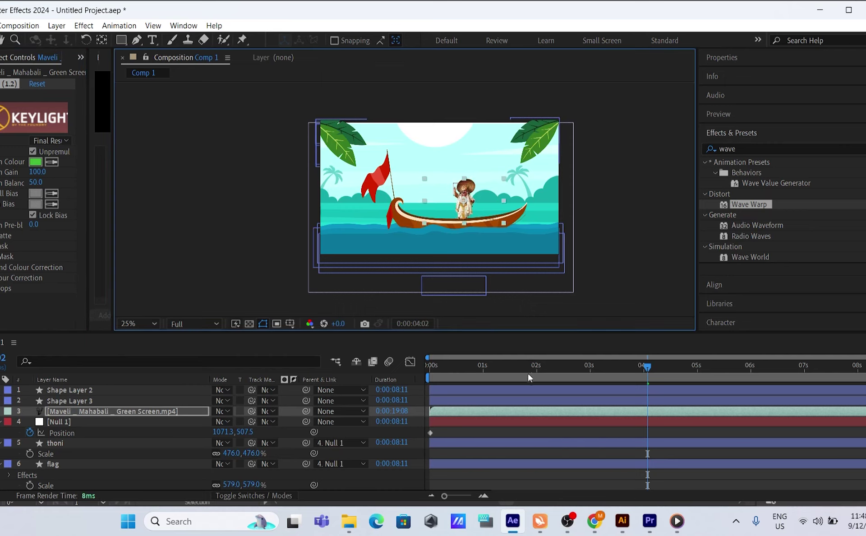
click(596, 413)
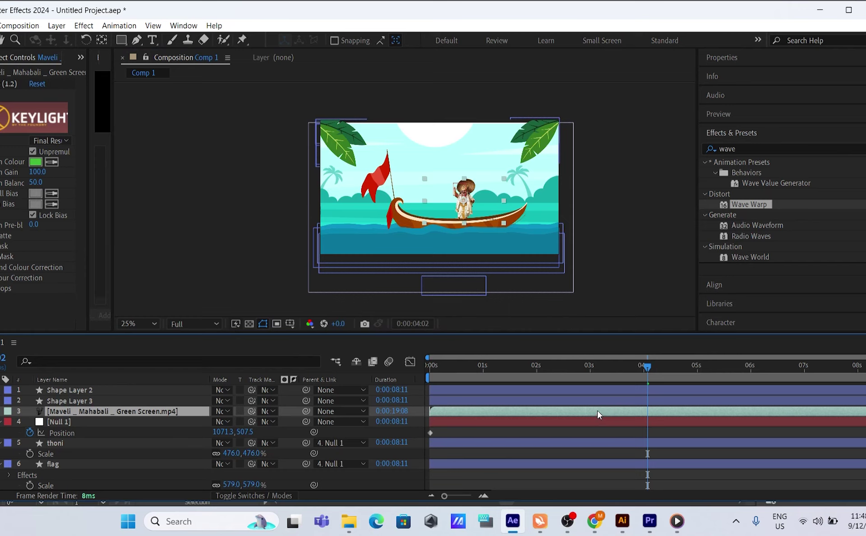
key(ctrl+bracketleft)
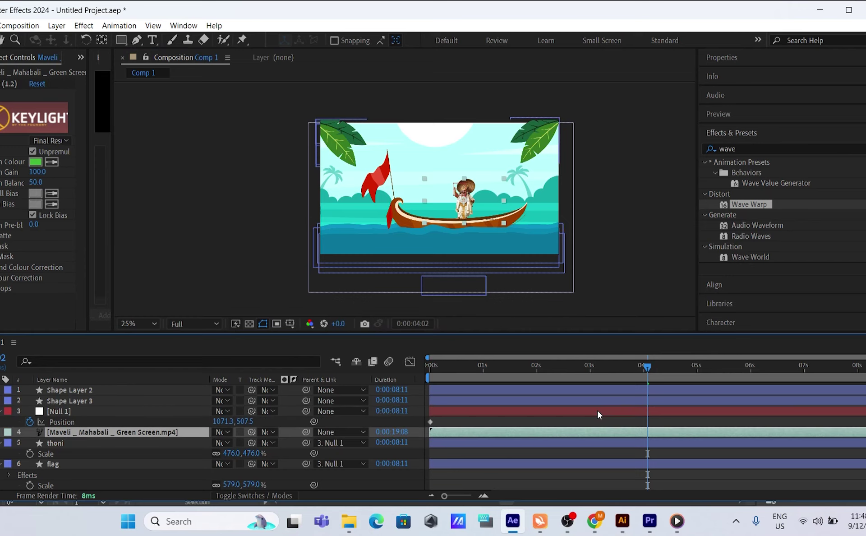
key(ctrl+bracketleft)
key(ctrl+bracketleft)
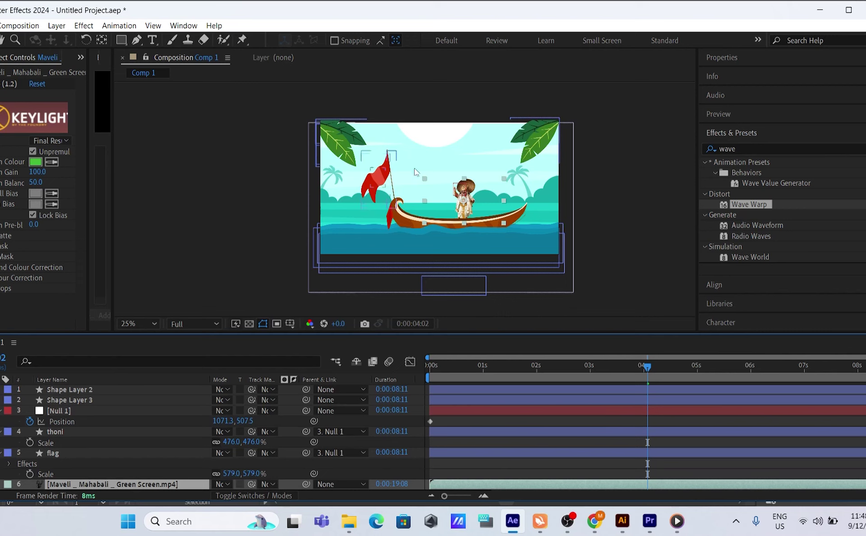
Scale the Mahabali footage to 150% and shift it slightly up and left so the figure stands inside the boat
key(period)
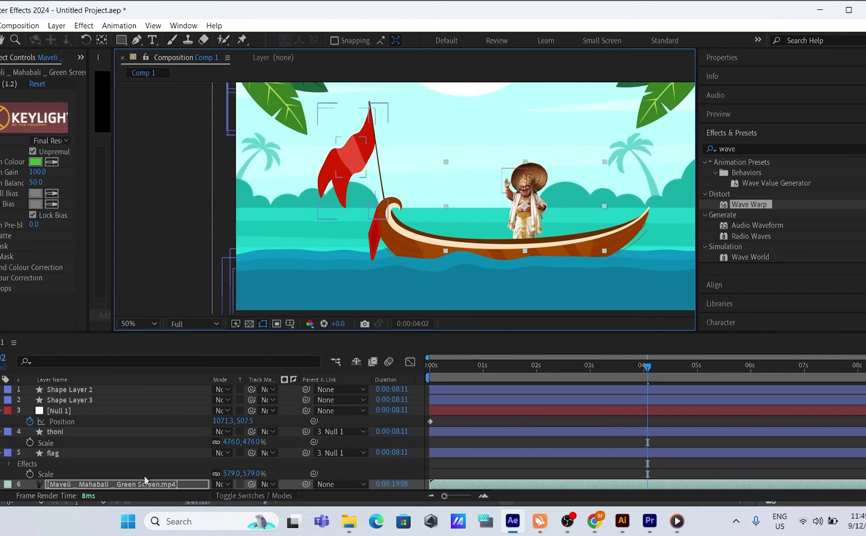
scroll(144, 476, down, 2)
click(140, 451)
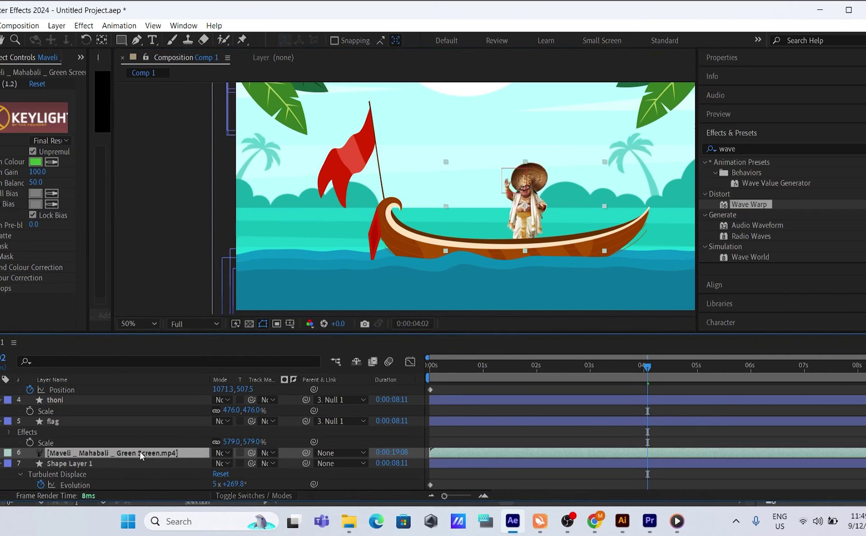
key(s)
drag(229, 465, 251, 465)
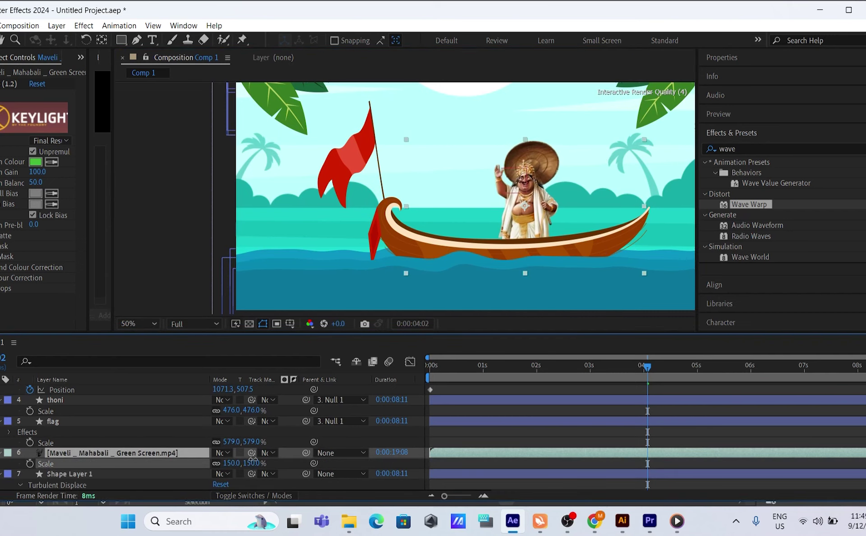
drag(526, 204, 521, 195)
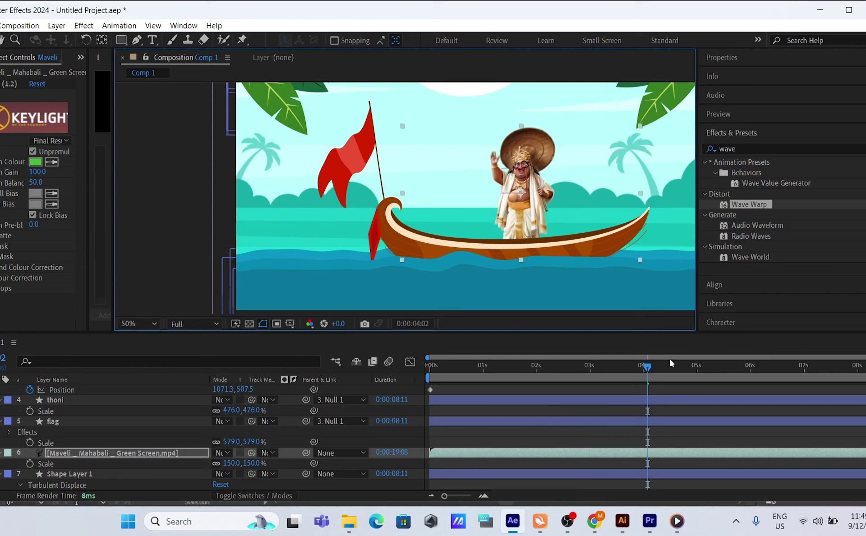
Try to parent the Mahabali footage to Null 1 at the first frame and scrub the timeline to check the movement
drag(653, 367, 425, 361)
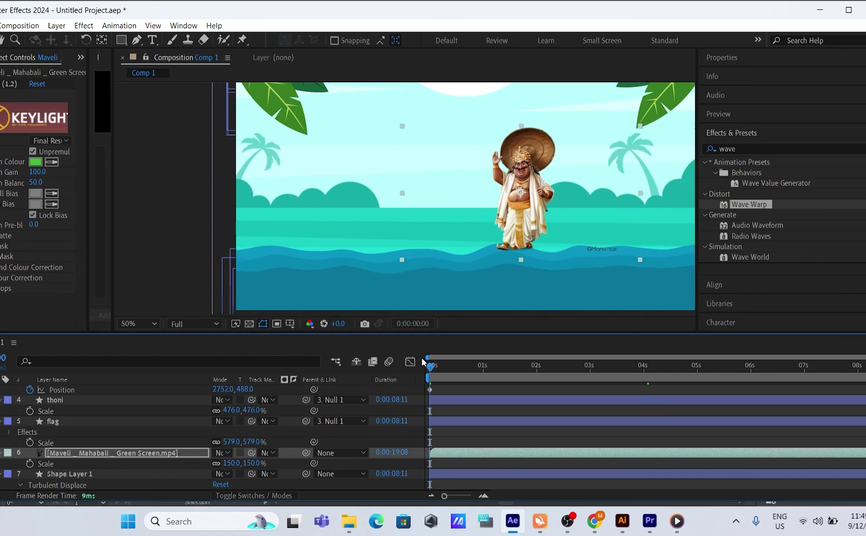
scroll(89, 456, down, 3)
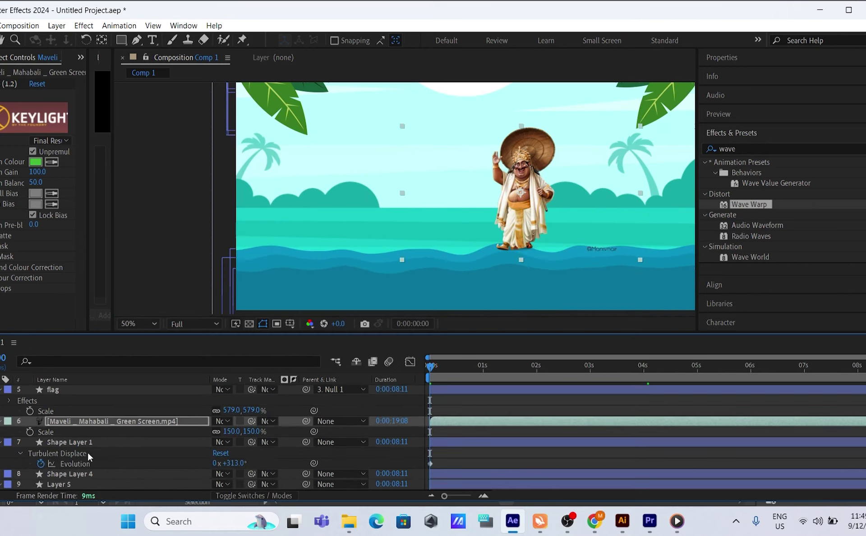
scroll(88, 456, up, 3)
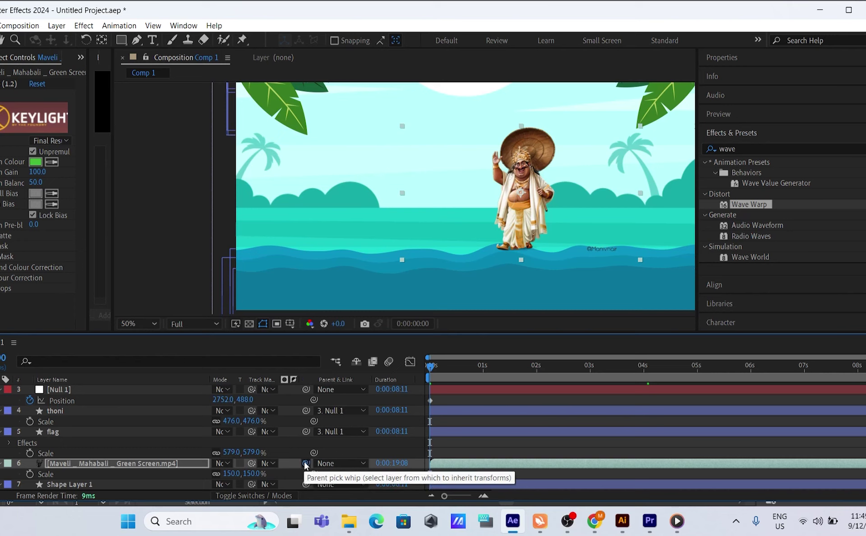
drag(266, 459, 102, 410)
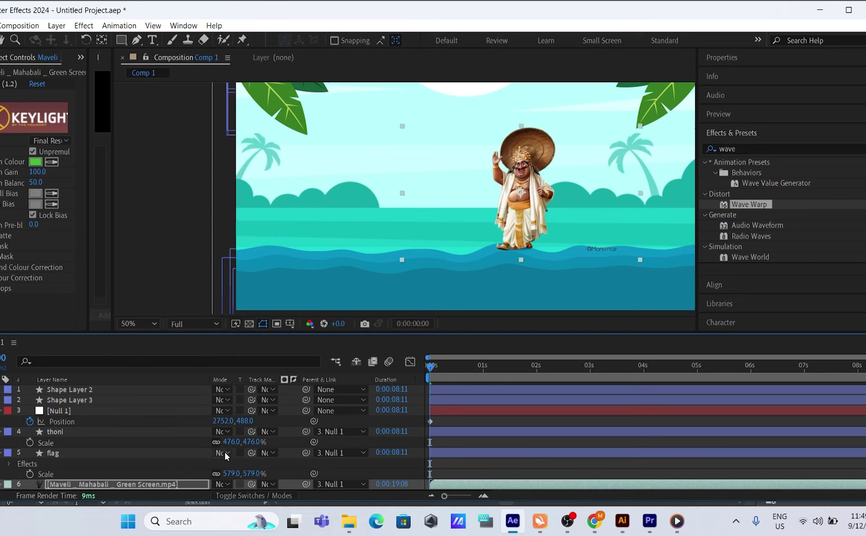
mouse_move(432, 375)
mouse_down()
mouse_move(461, 374)
mouse_move(436, 375)
mouse_up()
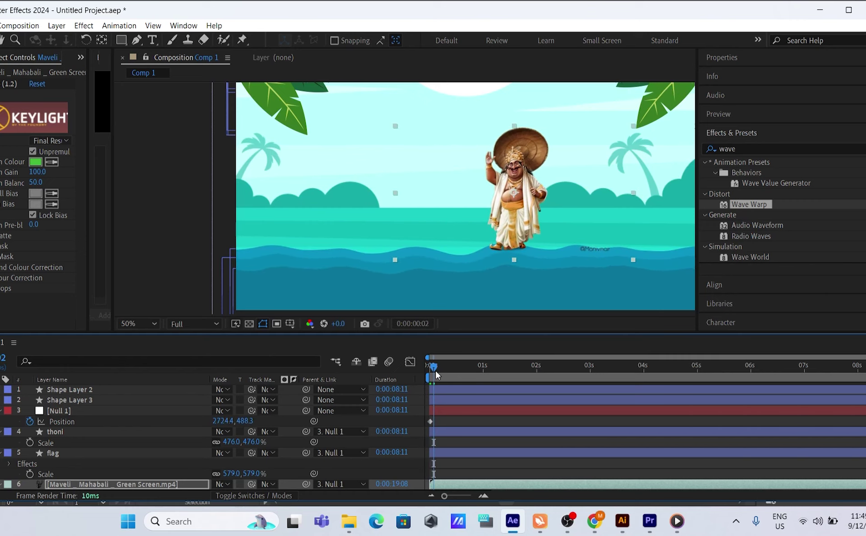
drag(434, 368, 402, 367)
key(k)
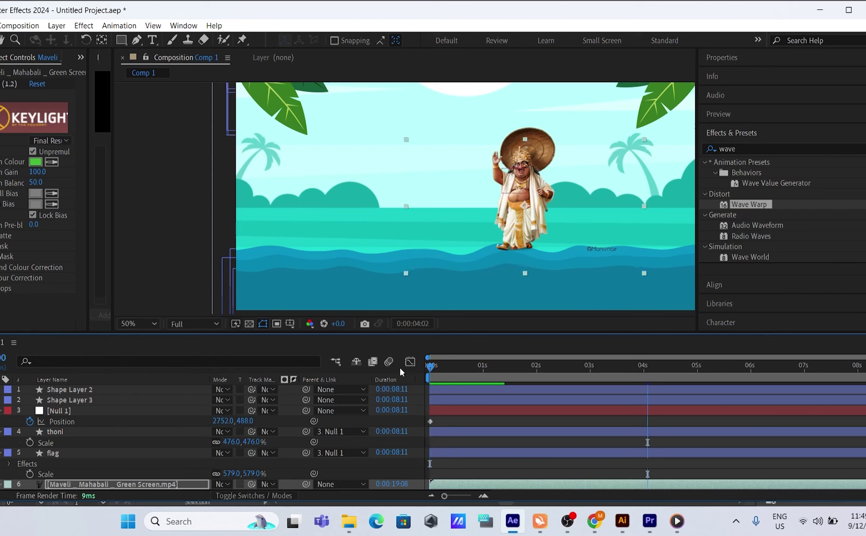
Retry parenting the green-screen Mahabali layer to Null 1 at 0:00:00:00, check the motion, and undo the link
drag(648, 368, 410, 370)
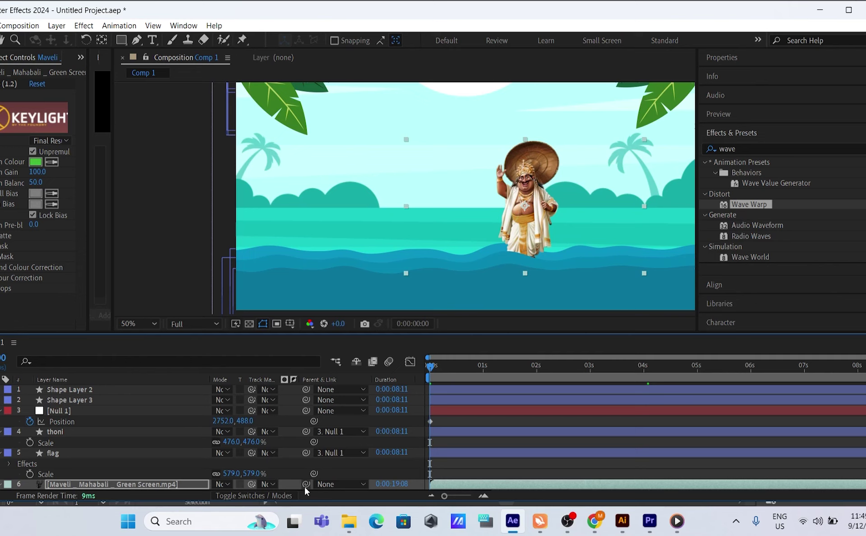
scroll(305, 486, down, 5)
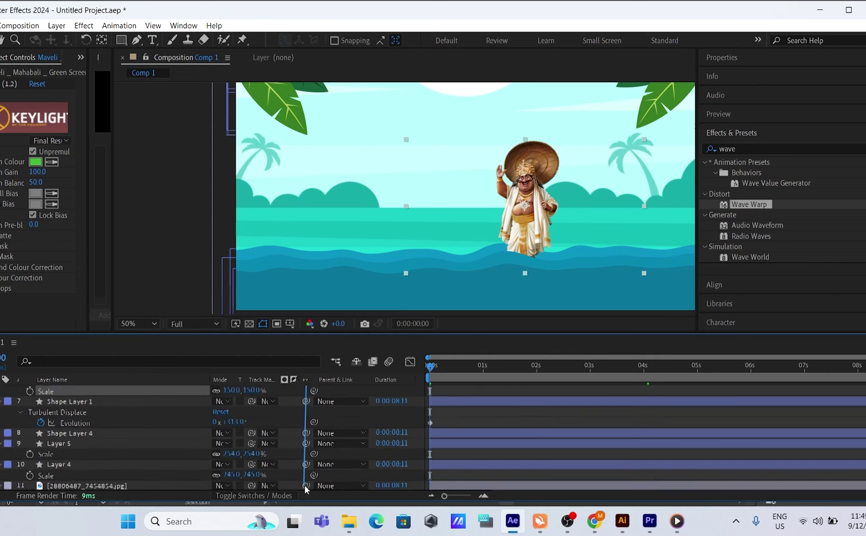
scroll(307, 423, up, 5)
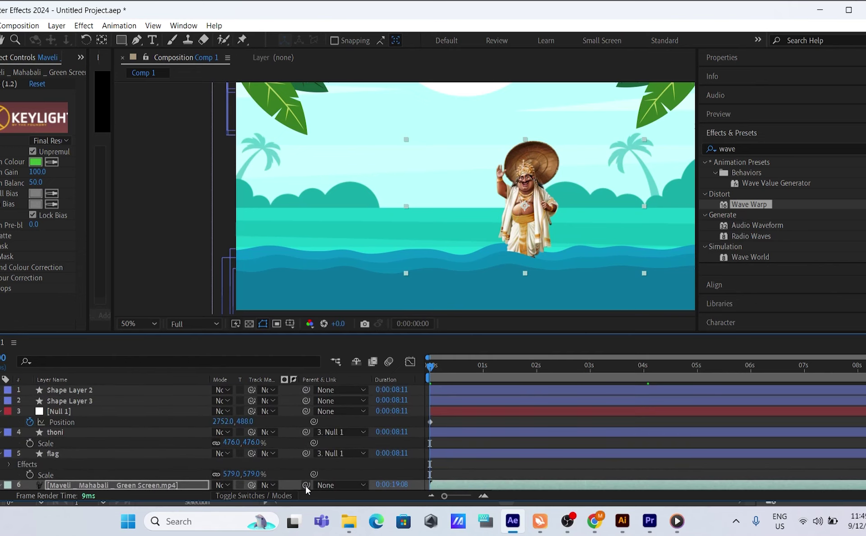
drag(306, 486, 141, 412)
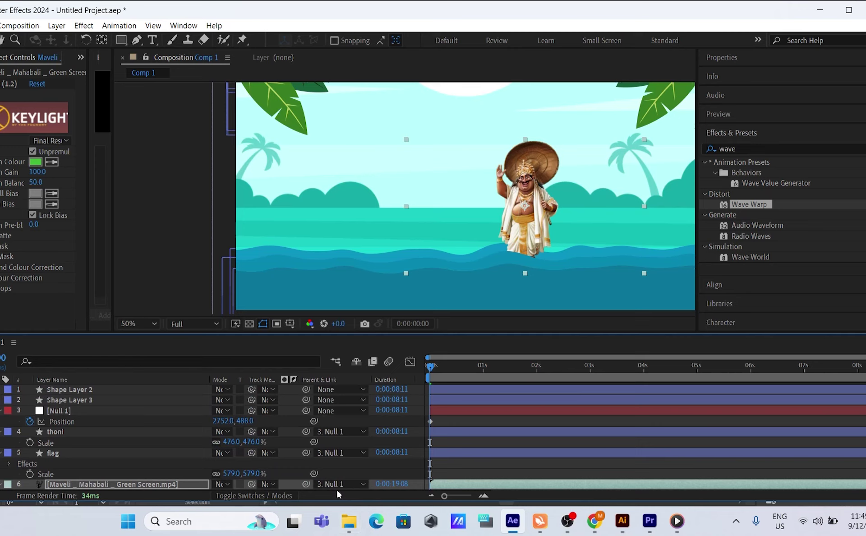
drag(433, 372, 473, 376)
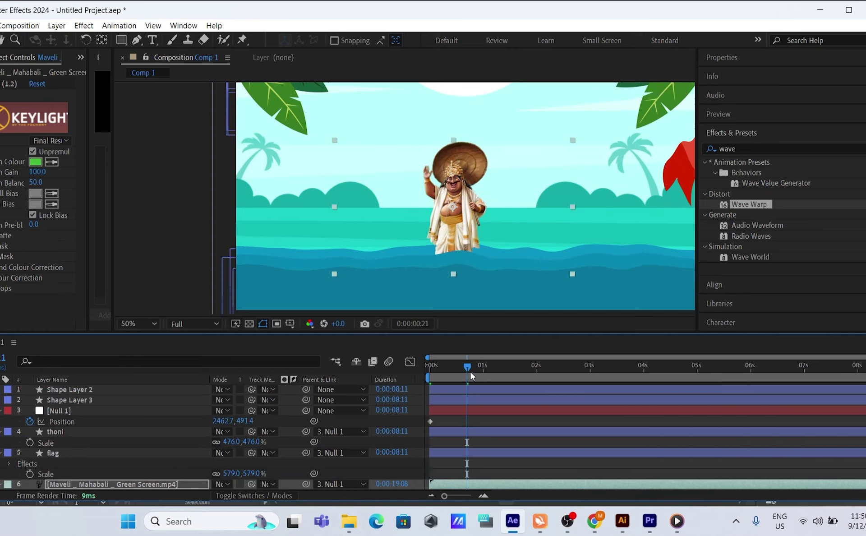
key(ctrl+z)
key(Home)
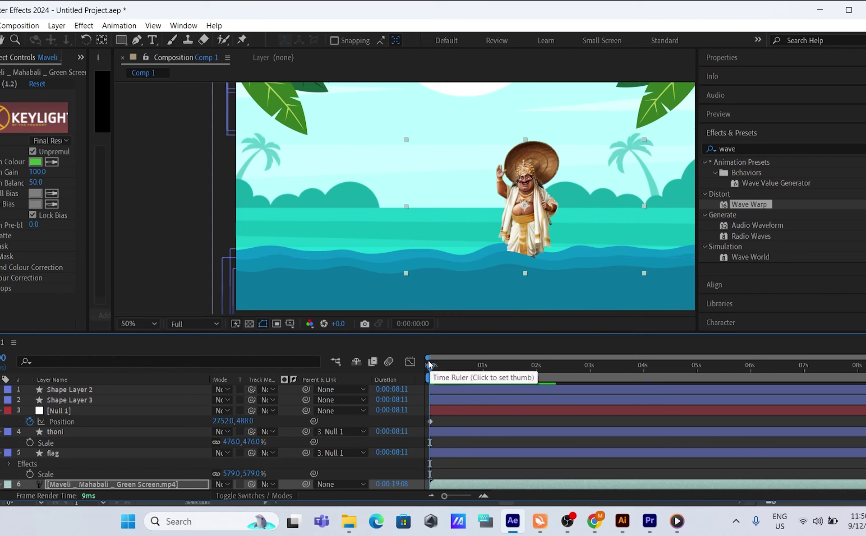
drag(430, 366, 641, 382)
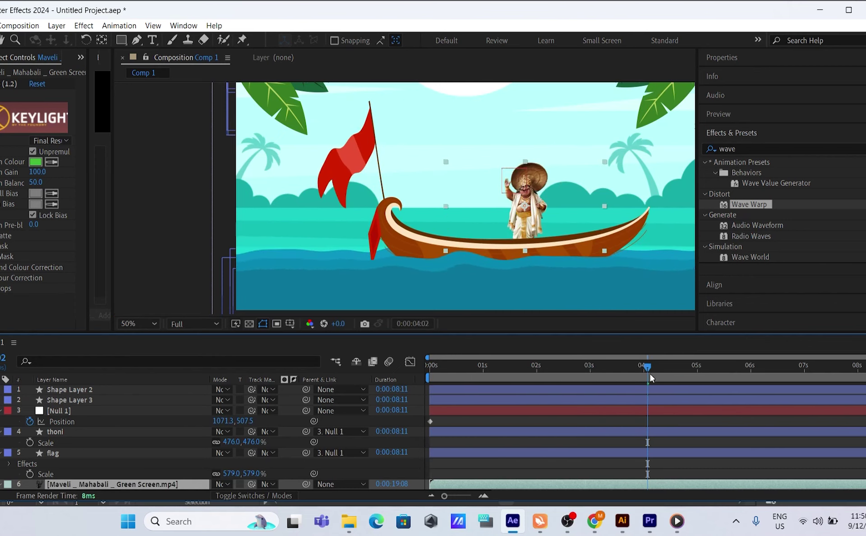
Remove the Position keyframes from Null 1 and return to the first frame
drag(646, 366, 405, 386)
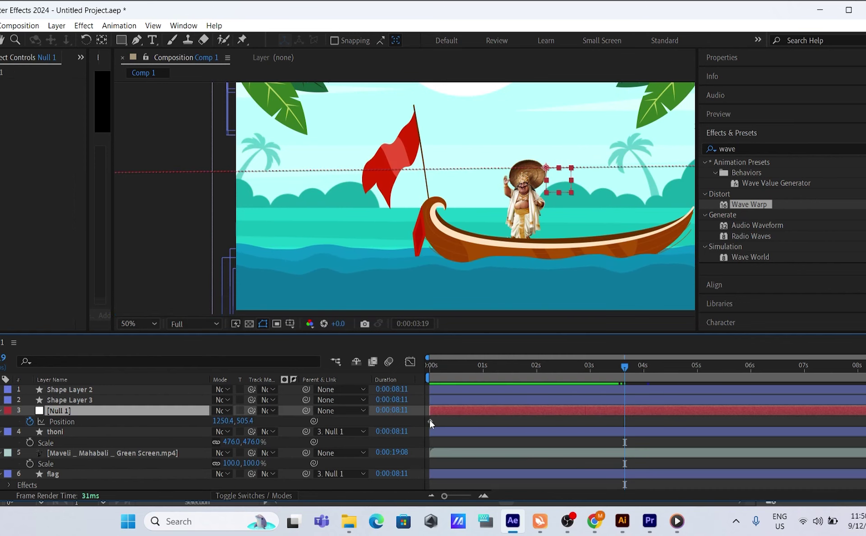
click(430, 420)
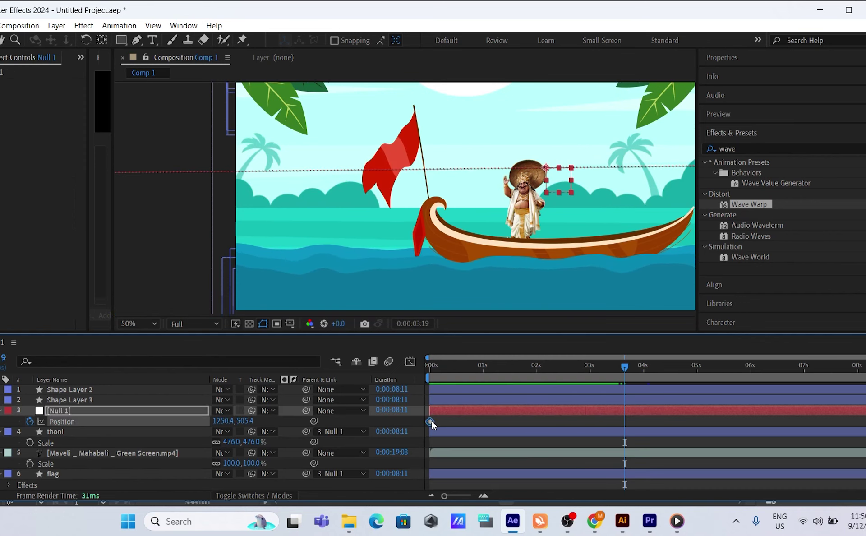
key(Delete)
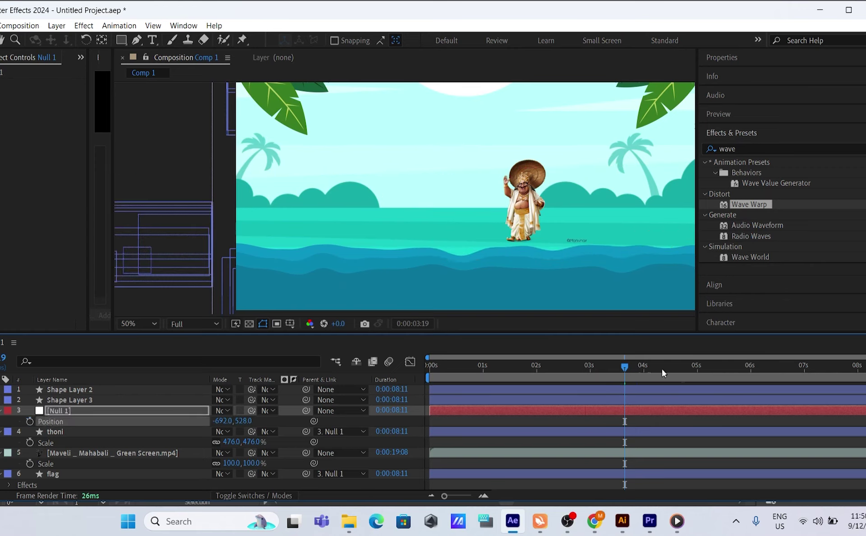
drag(625, 367, 429, 378)
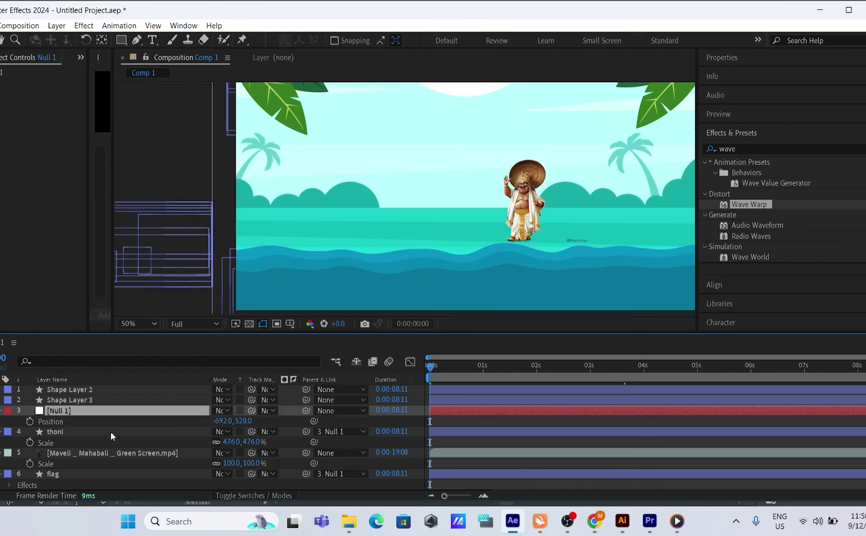
click(102, 453)
click(85, 411)
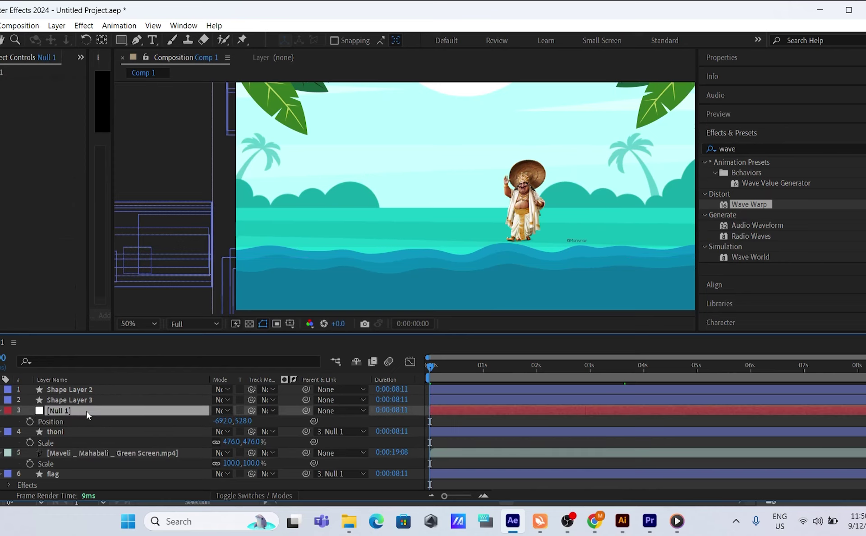
drag(136, 272, 534, 259)
key(ctrl+z)
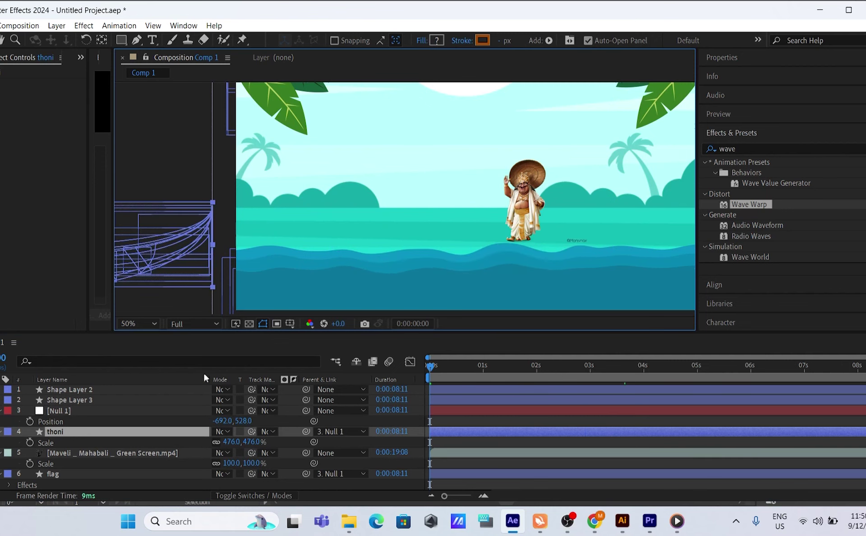
Move Null 1 to about 980, 528 so the boat and flag sit inside the scene beneath the Mahabali figure
click(106, 411)
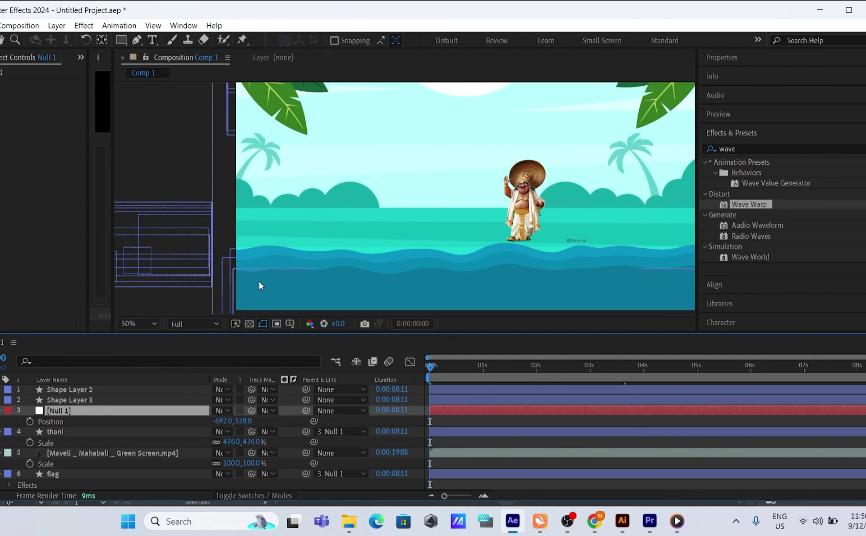
scroll(147, 260, down, 4)
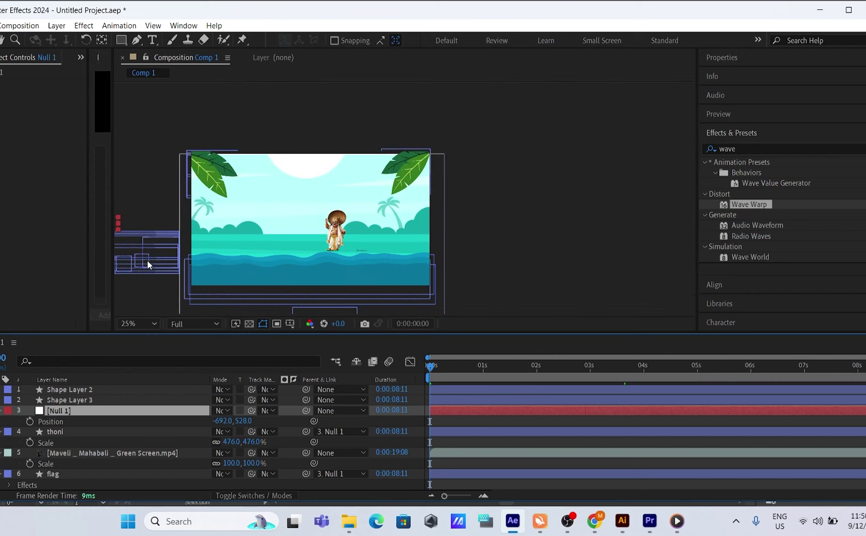
drag(129, 243, 221, 244)
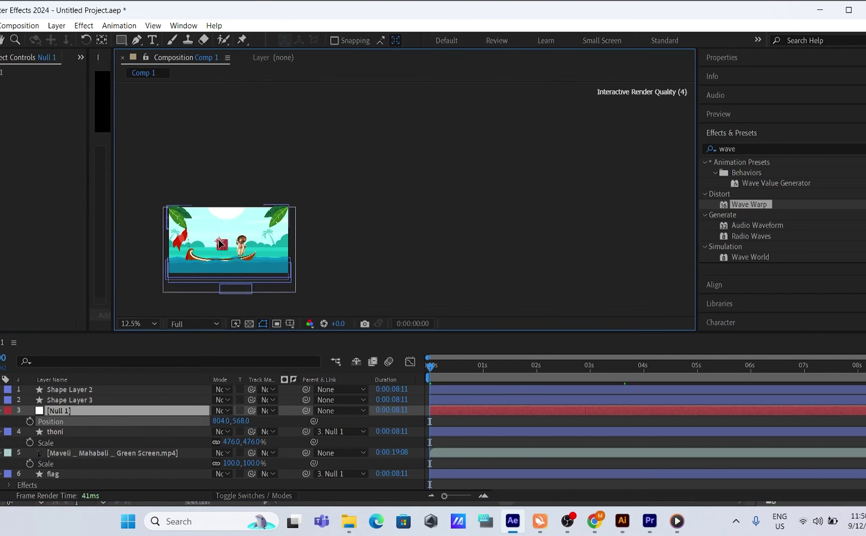
click(72, 409)
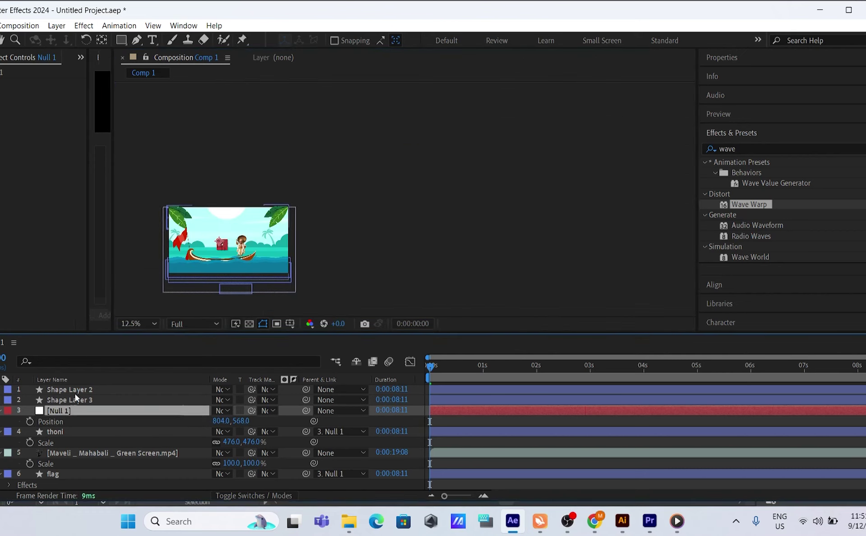
scroll(155, 261, up, 2)
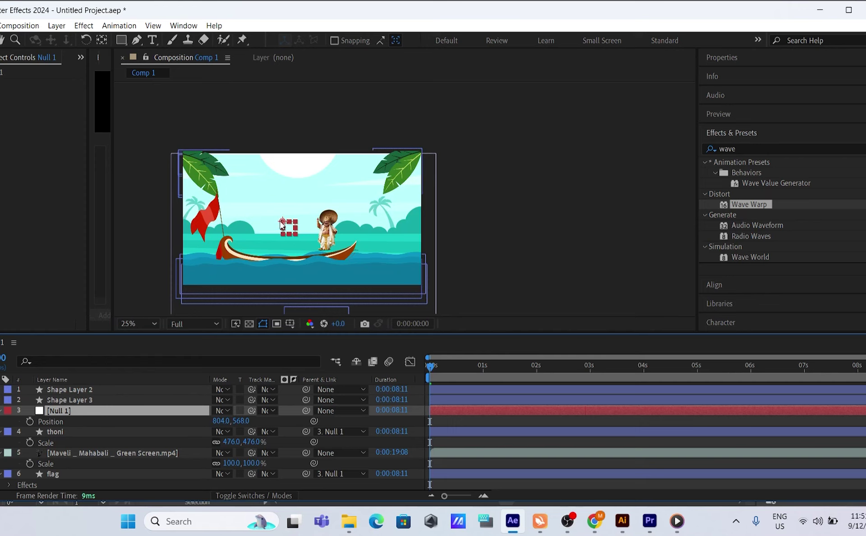
drag(281, 225, 283, 218)
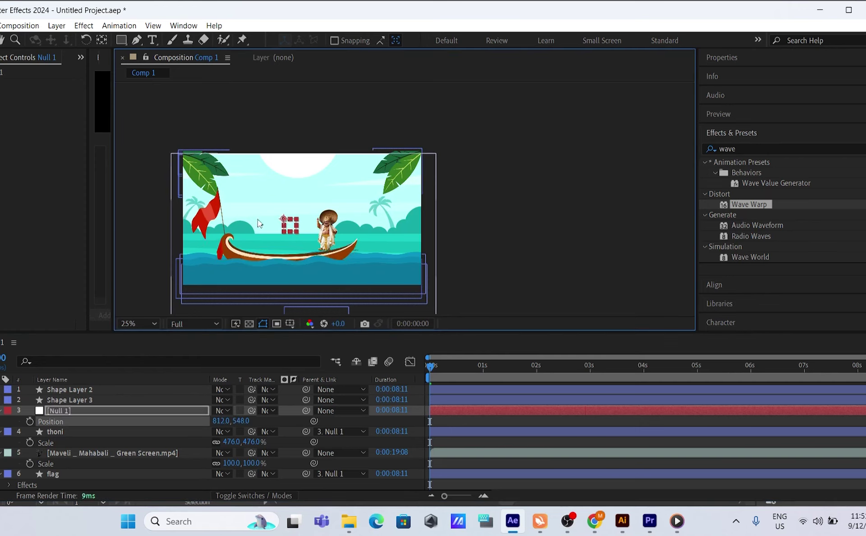
click(210, 215)
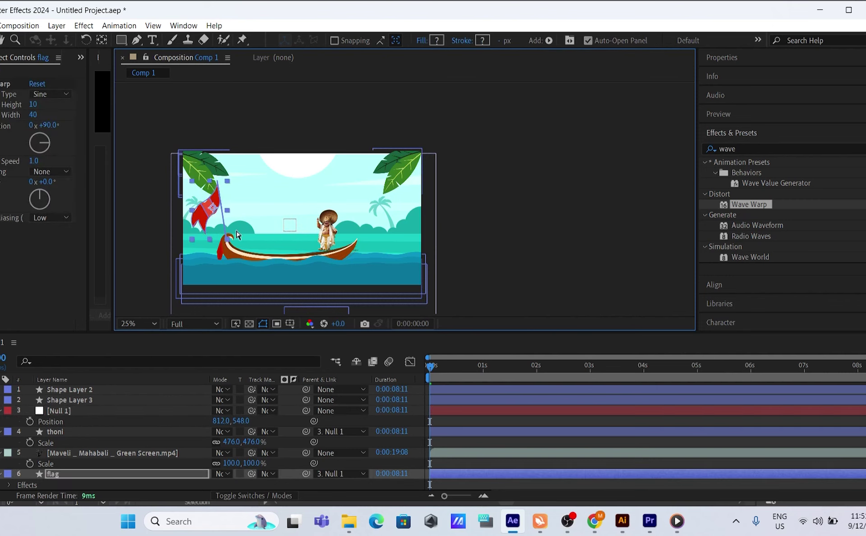
click(289, 222)
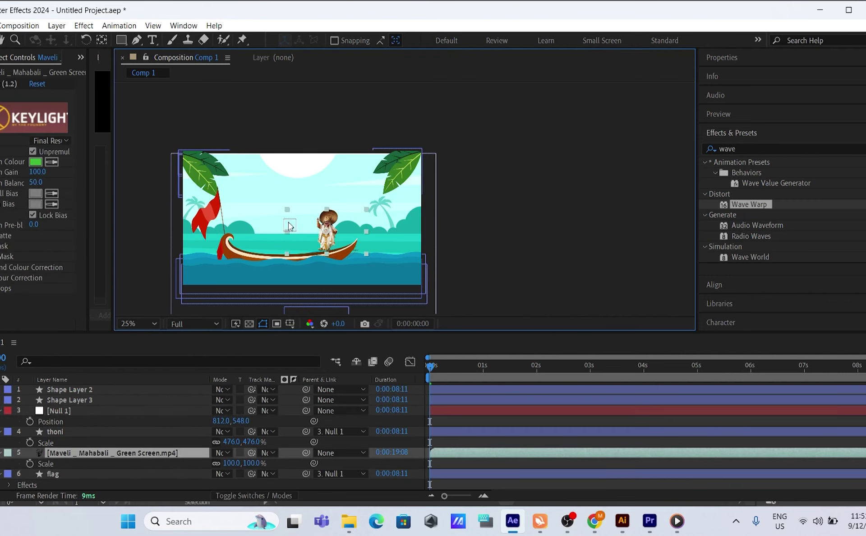
click(45, 411)
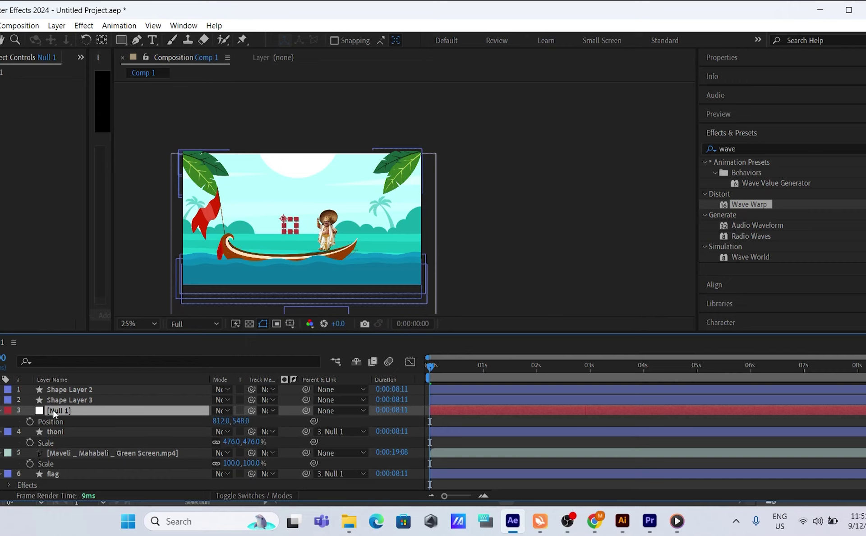
drag(288, 223, 308, 220)
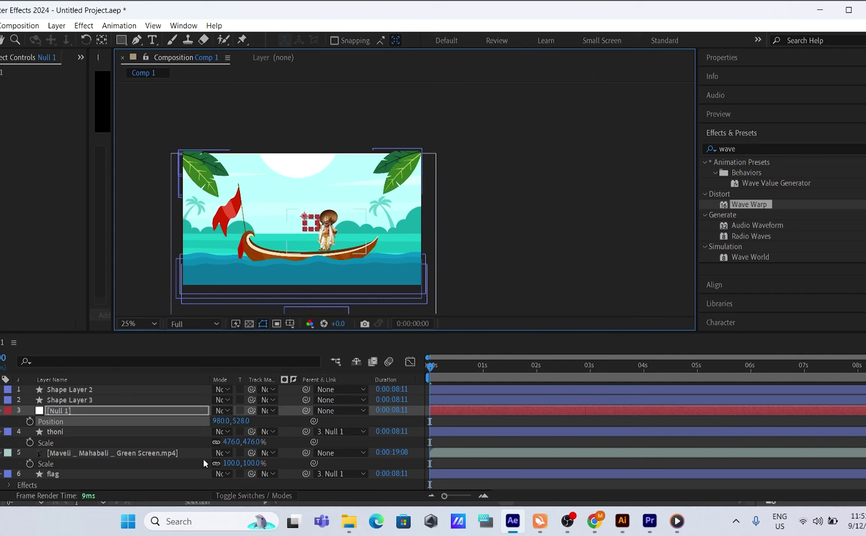
Parent the Mahabali green-screen footage to the Null 1 layer
click(173, 454)
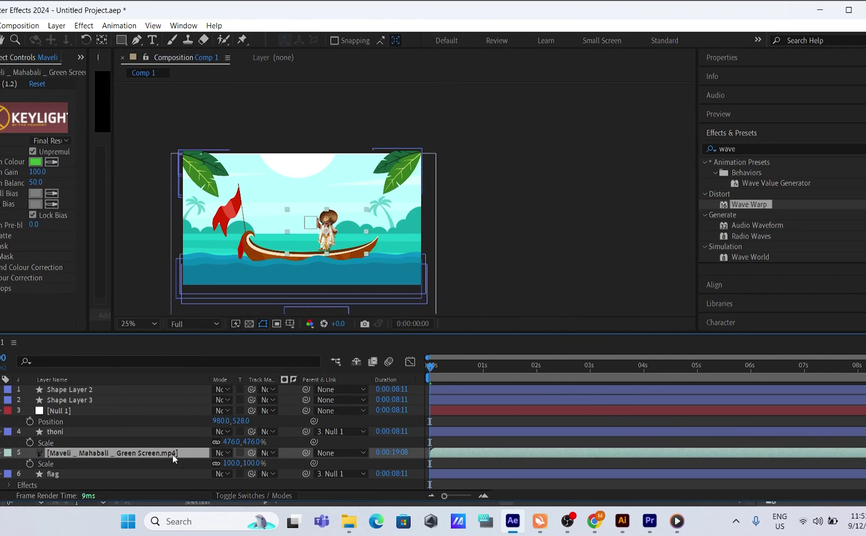
drag(309, 455, 153, 413)
mouse_move(432, 367)
mouse_down()
mouse_move(454, 366)
mouse_move(431, 365)
mouse_up()
Scale the Mahabali footage to 154% and position the figure so it stands near the middle of the boat
click(334, 233)
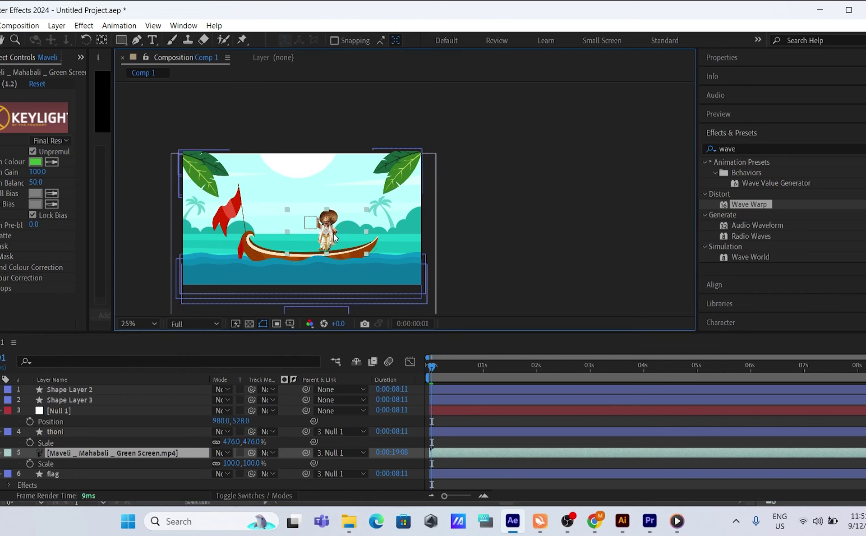
scroll(337, 237, up, 4)
drag(337, 222, 229, 254)
scroll(229, 254, down, 2)
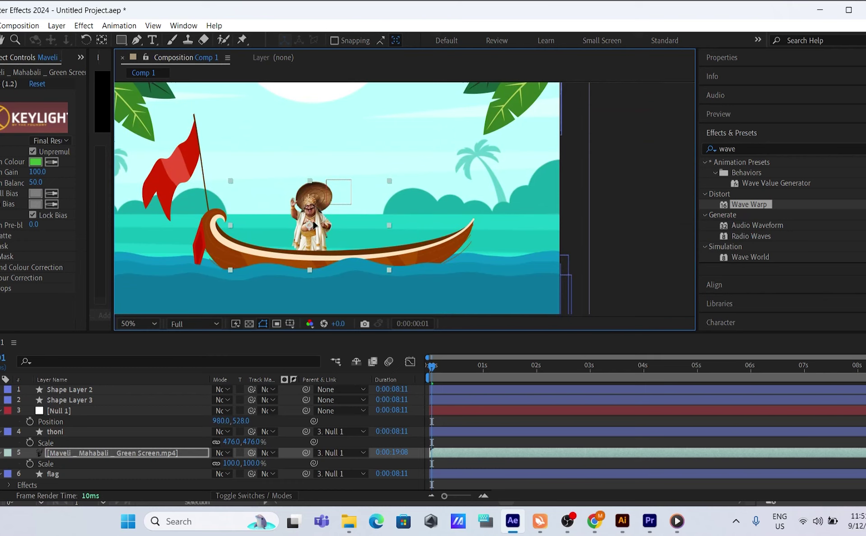
drag(315, 224, 319, 222)
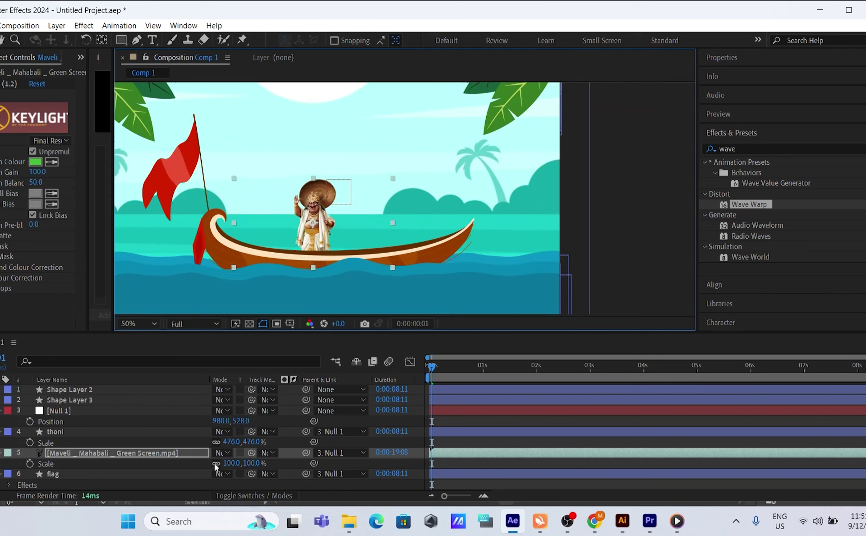
drag(227, 463, 252, 463)
drag(313, 228, 335, 204)
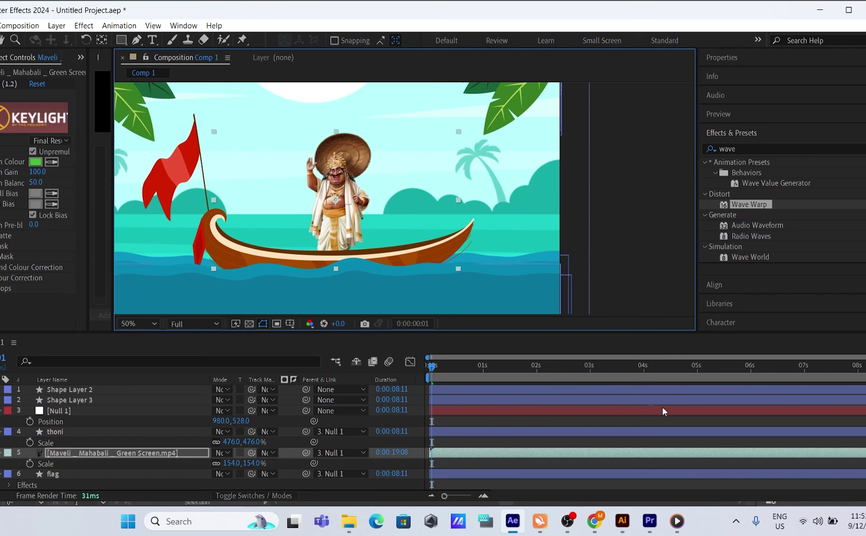
Preview the composition from the first frame to check the figure in the boat
click(410, 369)
key(space)
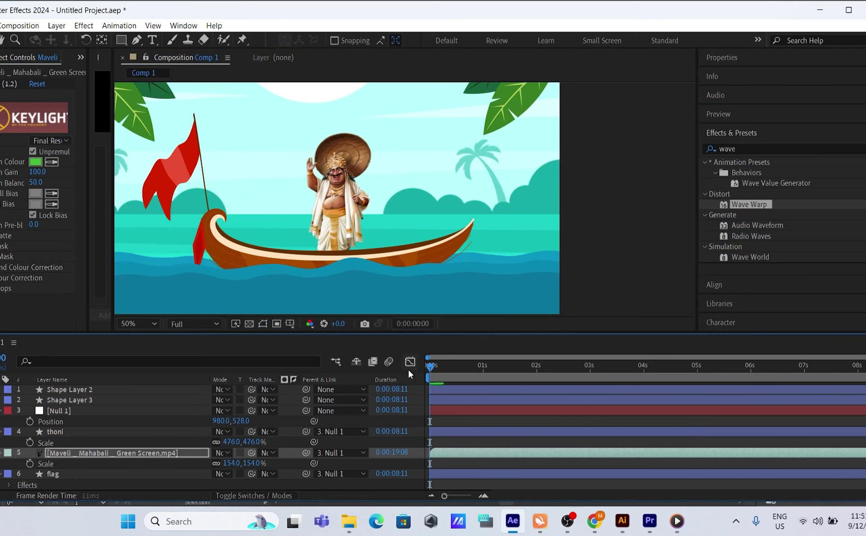
scroll(328, 234, down, 2)
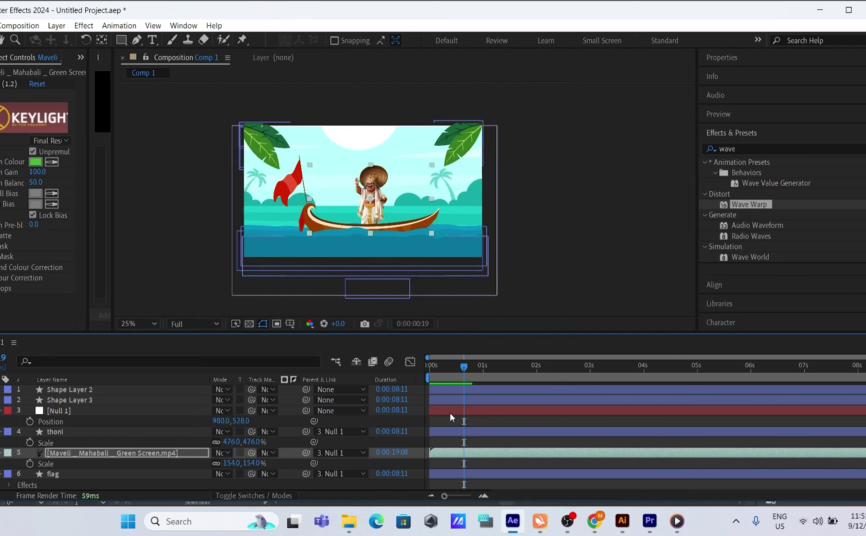
scroll(318, 460, down, 1)
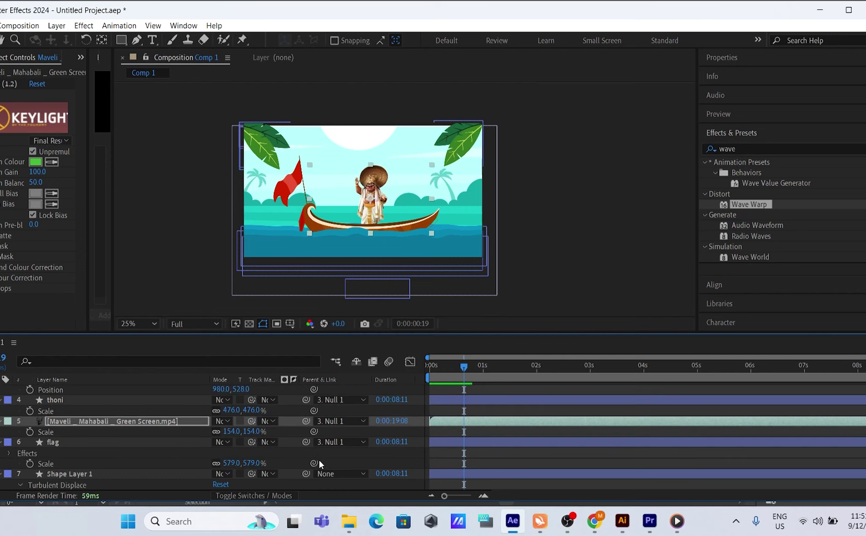
scroll(319, 459, up, 1)
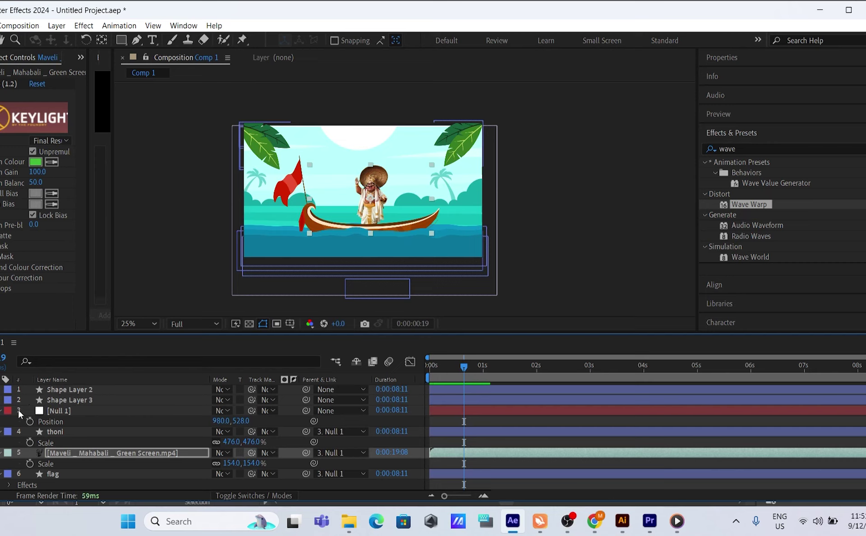
click(331, 453)
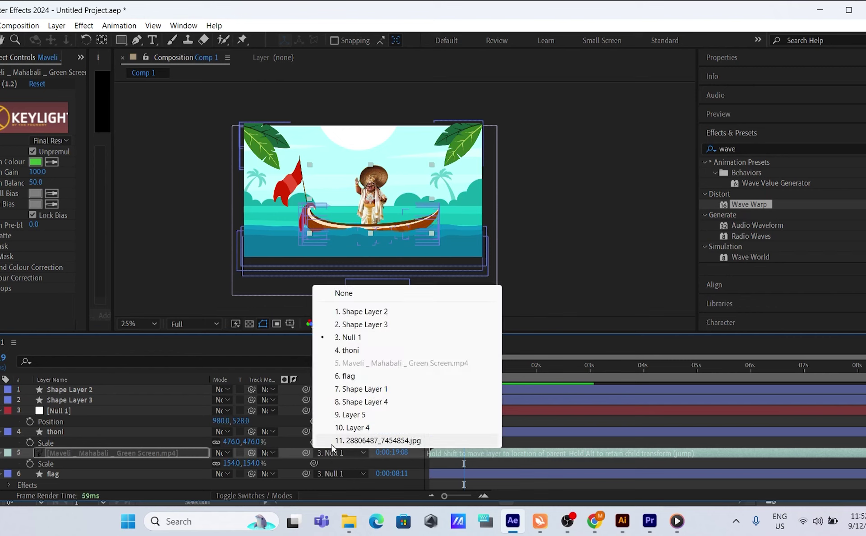
click(520, 287)
Keyframe Null 1's position from about 2680, 596 beyond the scene's right edge at the first frame to beyond its left edge at 0:00:08:10
drag(465, 367, 375, 389)
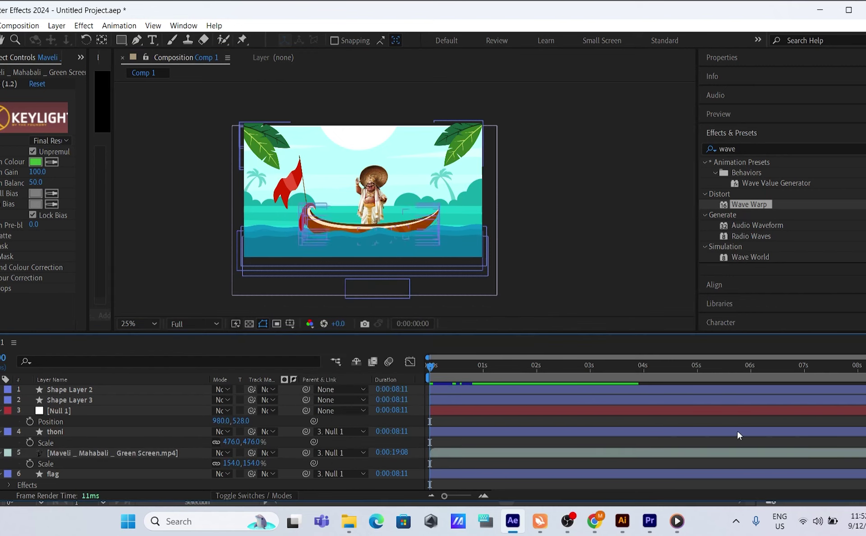
click(133, 412)
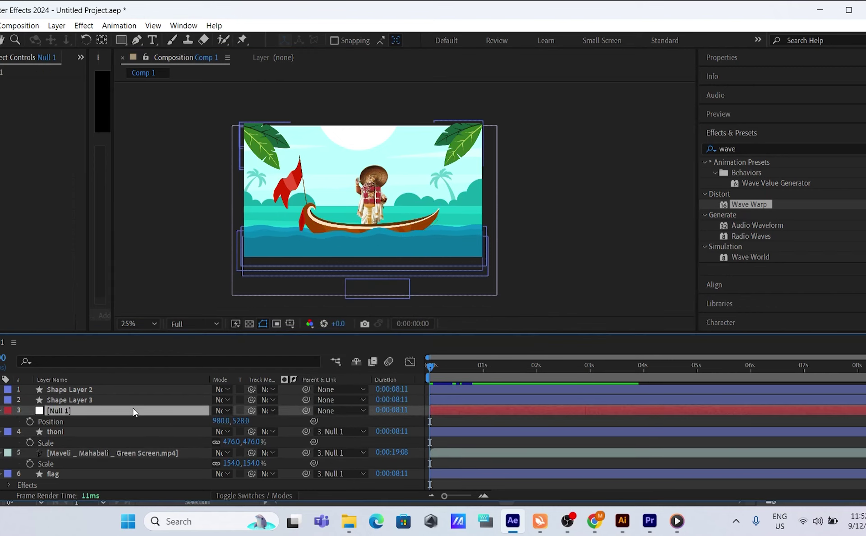
click(30, 422)
mouse_move(432, 371)
mouse_down()
mouse_move(803, 368)
mouse_move(430, 367)
mouse_up()
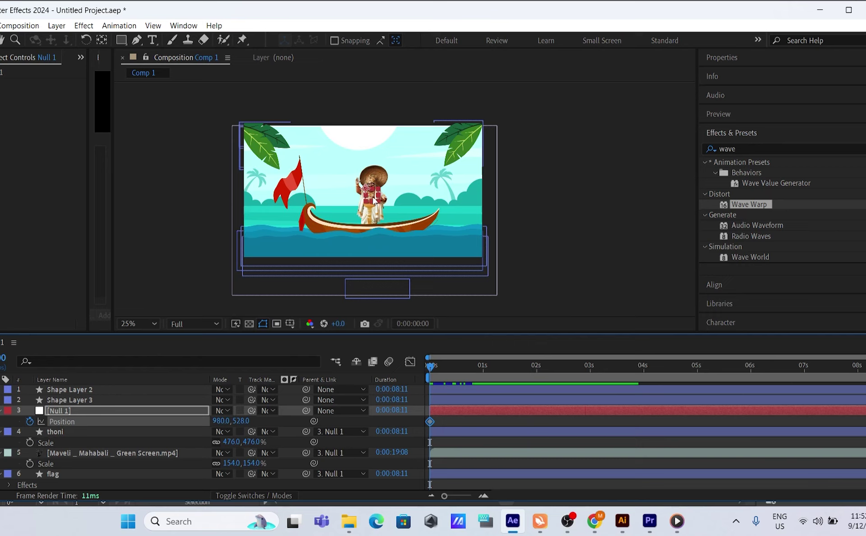
drag(369, 193, 582, 200)
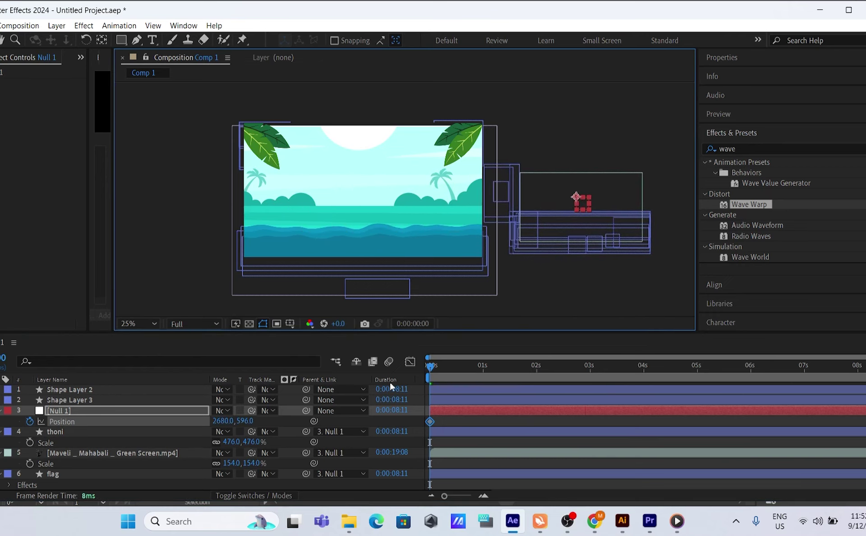
drag(432, 371, 864, 368)
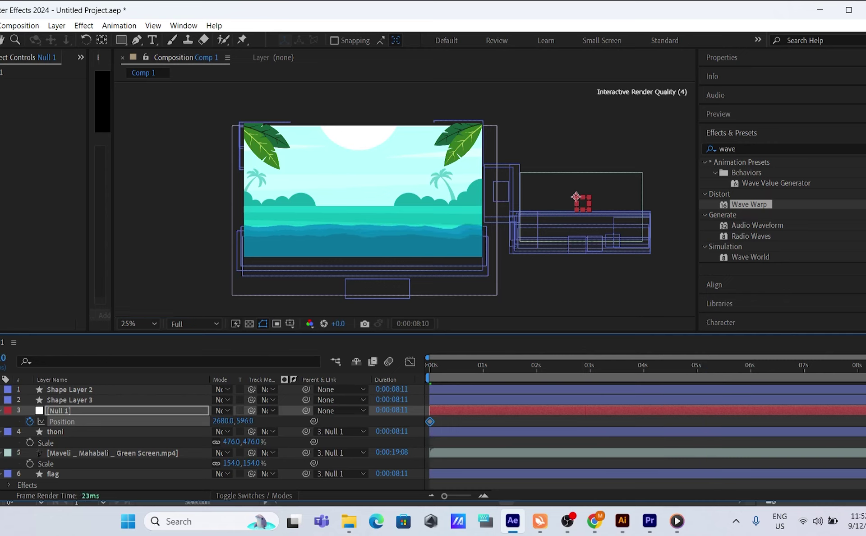
drag(579, 196, 160, 196)
Preview the boat's crossing of the scene from the first frame
drag(600, 381, 404, 381)
key(space)
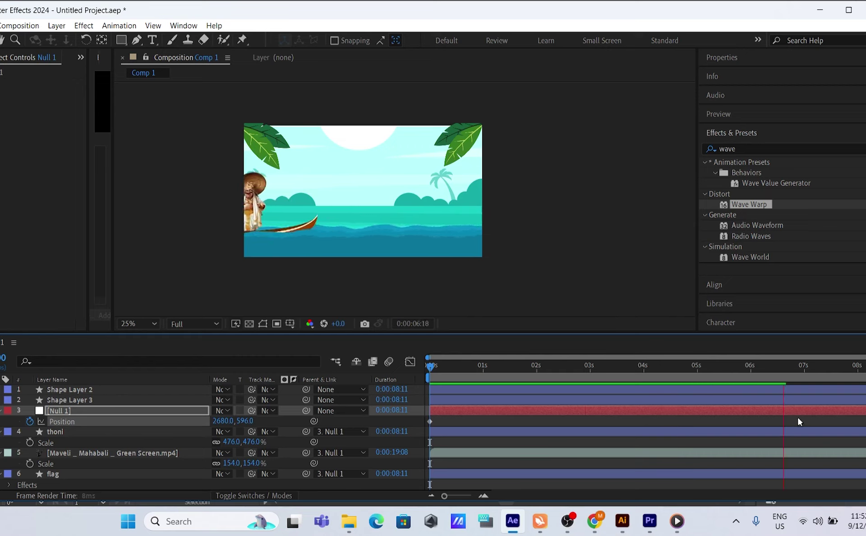
key(space)
drag(790, 368, 438, 370)
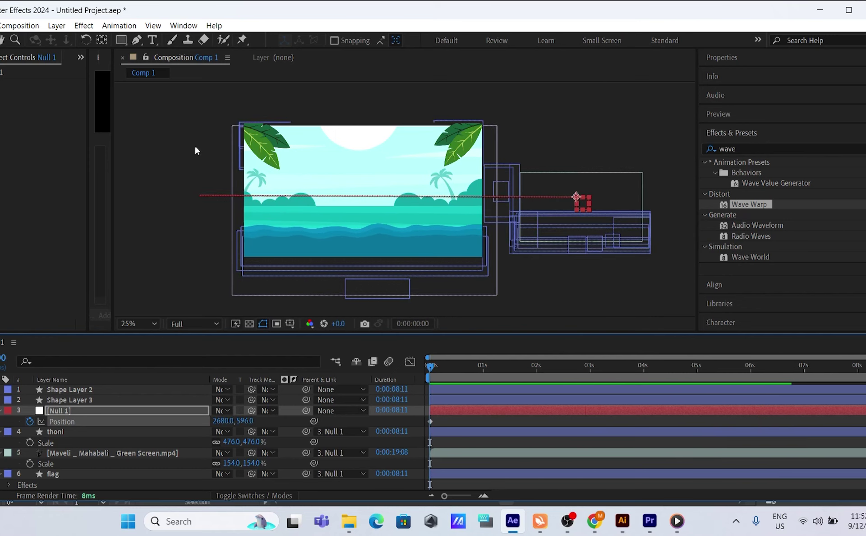
Add a rotation keyframe at the first frame to Layer 5, the leaves in the scene's upper-left corner
click(260, 143)
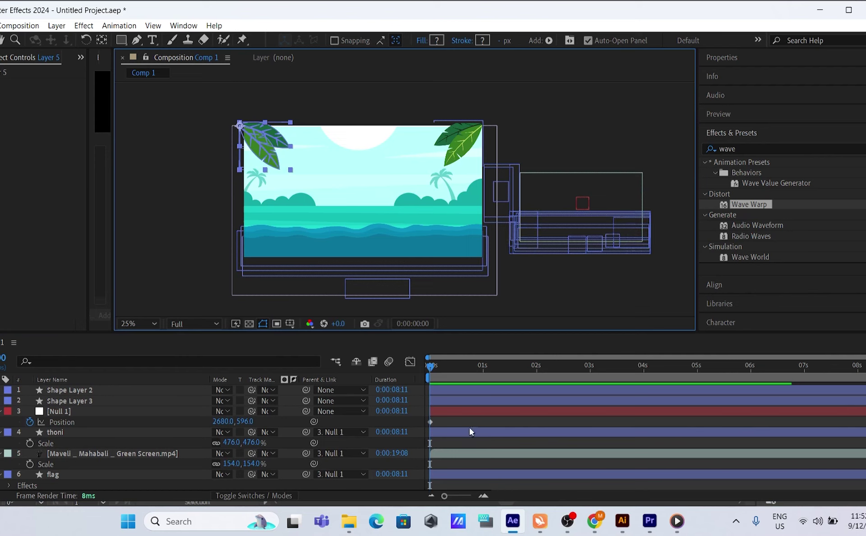
scroll(469, 431, down, 5)
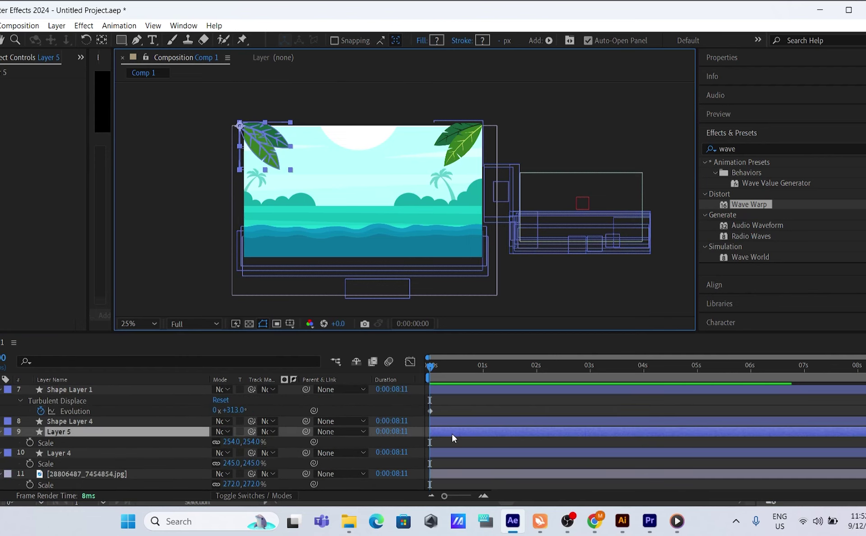
click(463, 147)
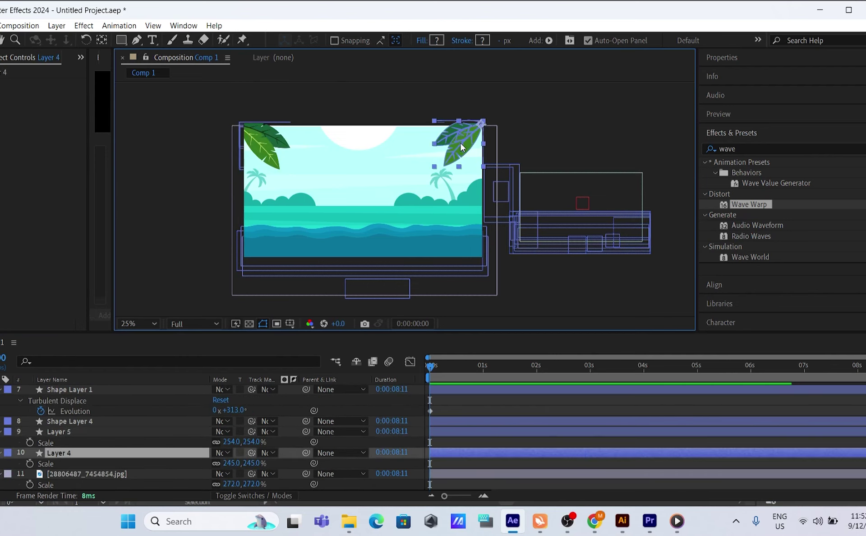
key(ctrl+Up)
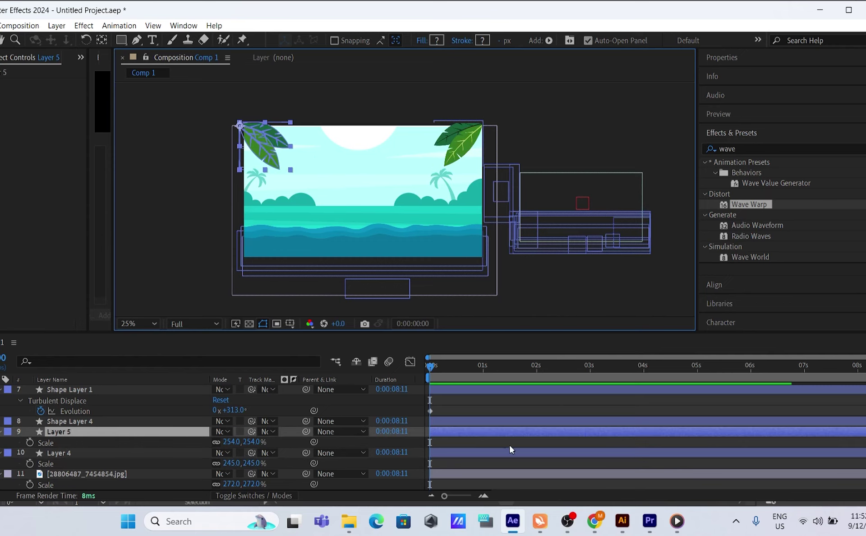
key(r)
click(31, 442)
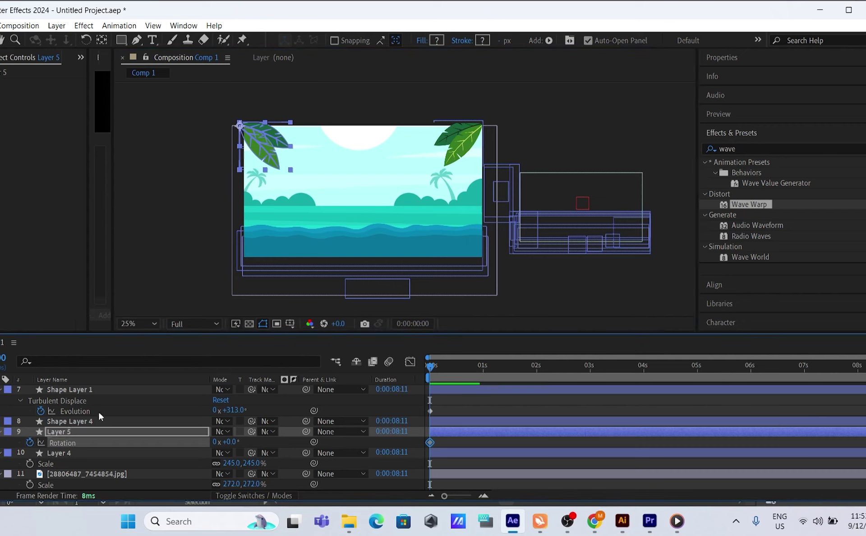
Keyframe a slight clockwise rotation of Layer 5 at 0:00:00:29 and a rotation of -7° at 0:00:02:00
drag(432, 370, 485, 363)
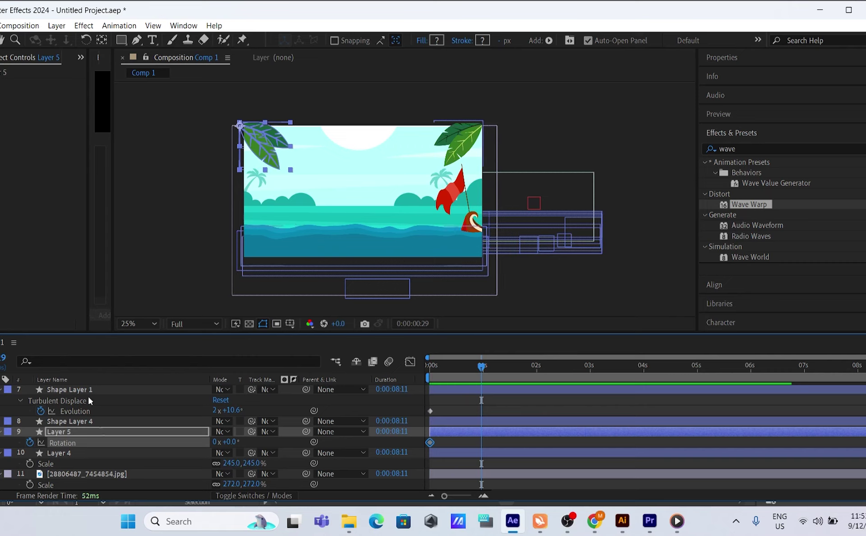
drag(230, 445, 232, 442)
drag(478, 369, 534, 372)
click(231, 443)
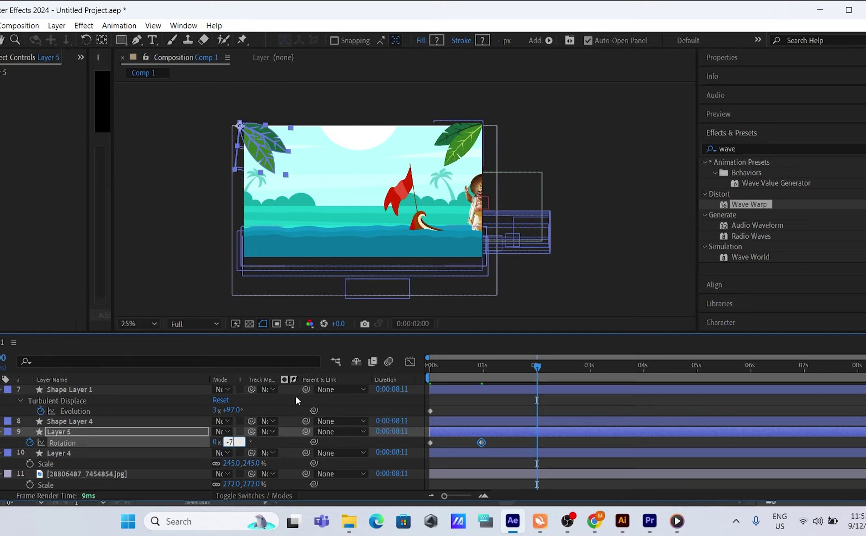
text(-7)
Preview the swaying upper-left leaves at different zoom levels to check their rotation
drag(536, 369, 430, 371)
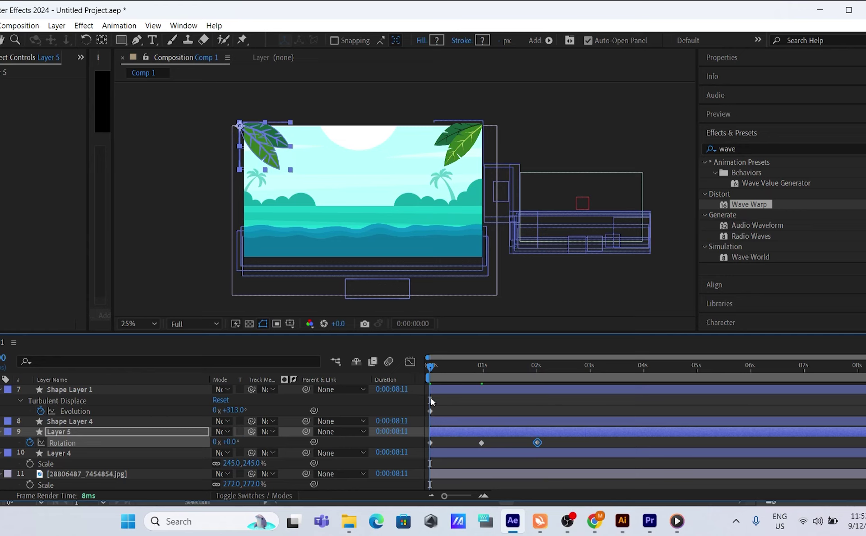
drag(443, 370, 537, 376)
key(space)
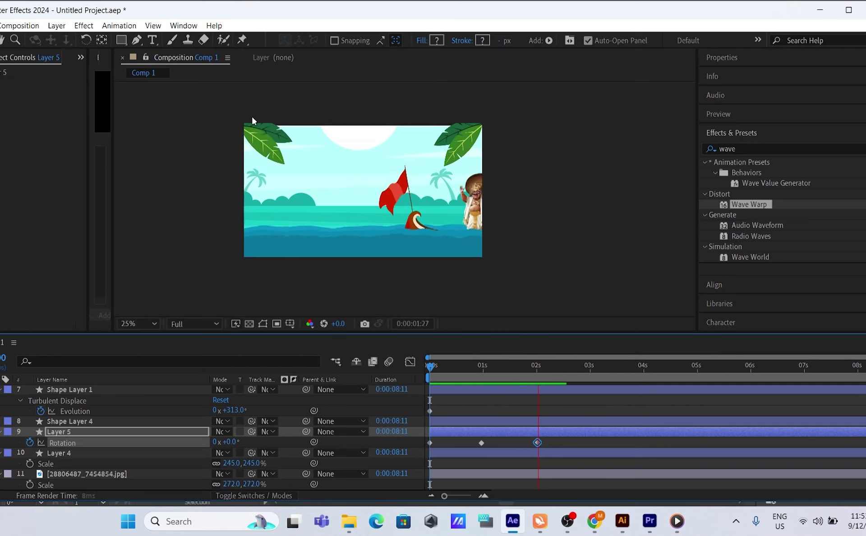
scroll(253, 114, up, 2)
scroll(253, 115, up, 2)
scroll(266, 156, down, 4)
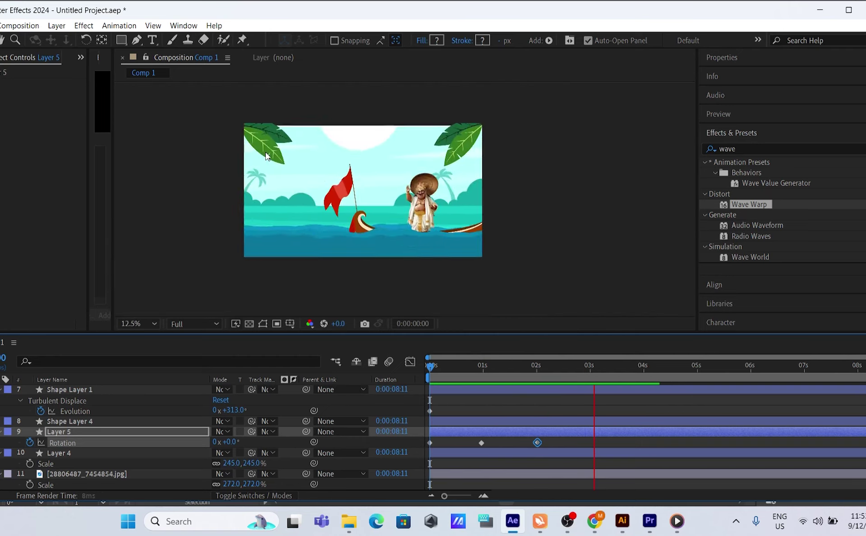
scroll(267, 156, up, 2)
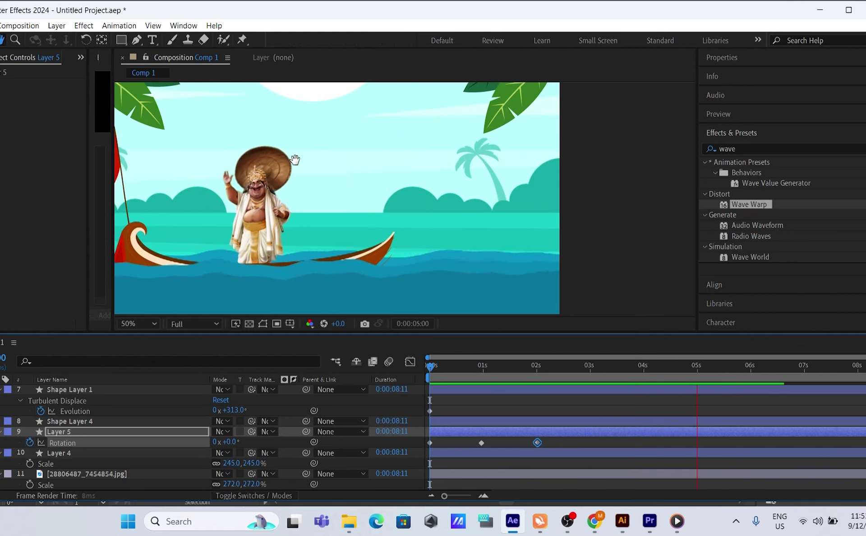
key(space)
drag(365, 221, 368, 227)
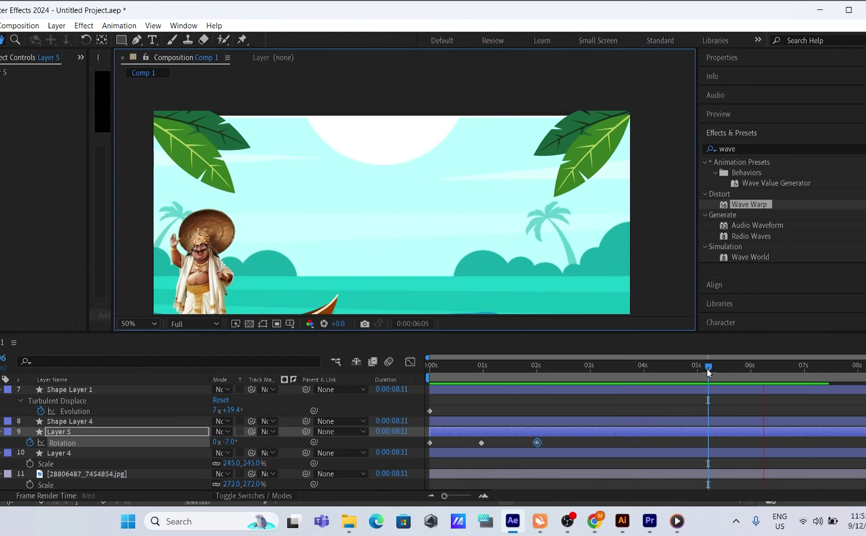
drag(709, 367, 482, 366)
key(space)
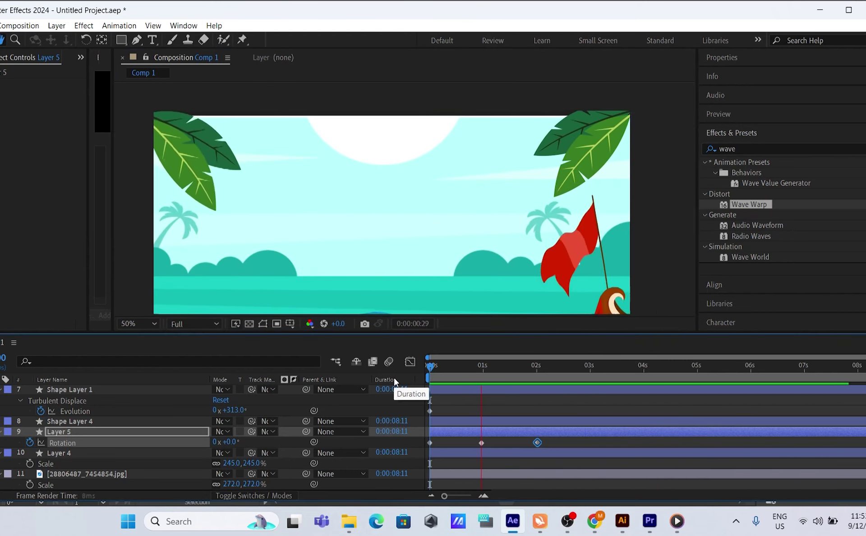
key(space)
scroll(397, 266, down, 4)
scroll(397, 257, up, 2)
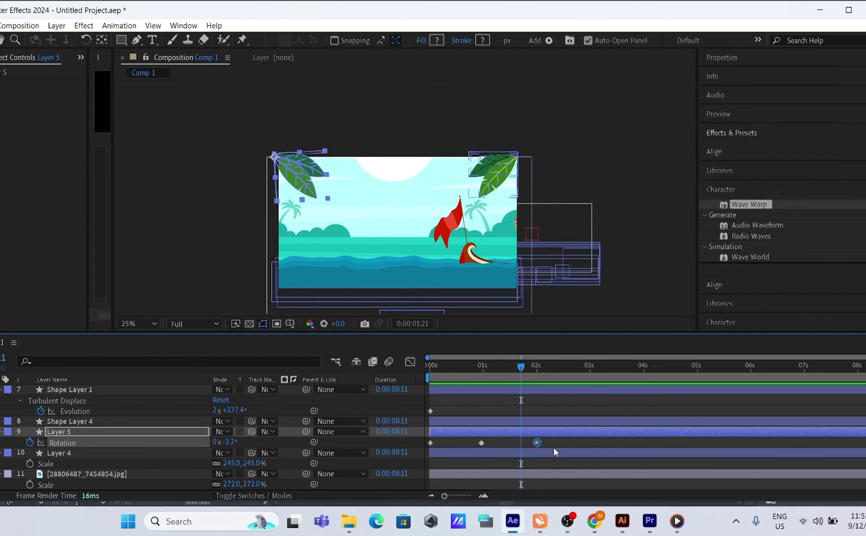
Copy Layer 5's three rotation keyframes and paste them at 0:00:03:00 and 0:00:06:00
drag(554, 446, 429, 446)
drag(521, 368, 593, 375)
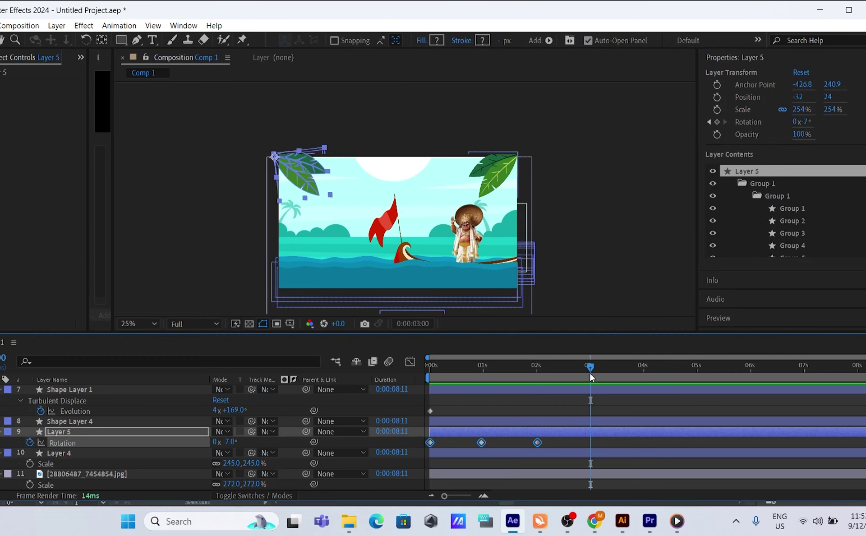
key(ctrl+v)
drag(594, 375, 750, 372)
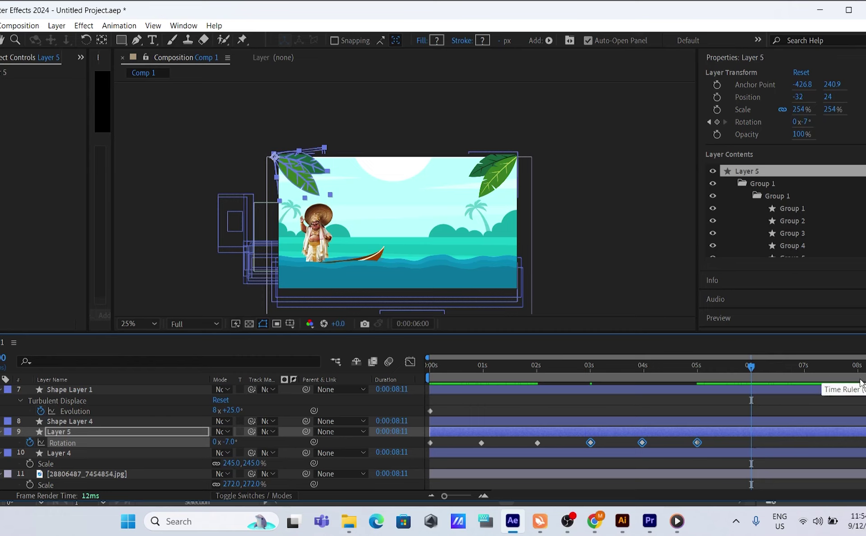
key(ctrl+v)
Preview the repeated leaf sway from the first frame
drag(751, 367, 399, 390)
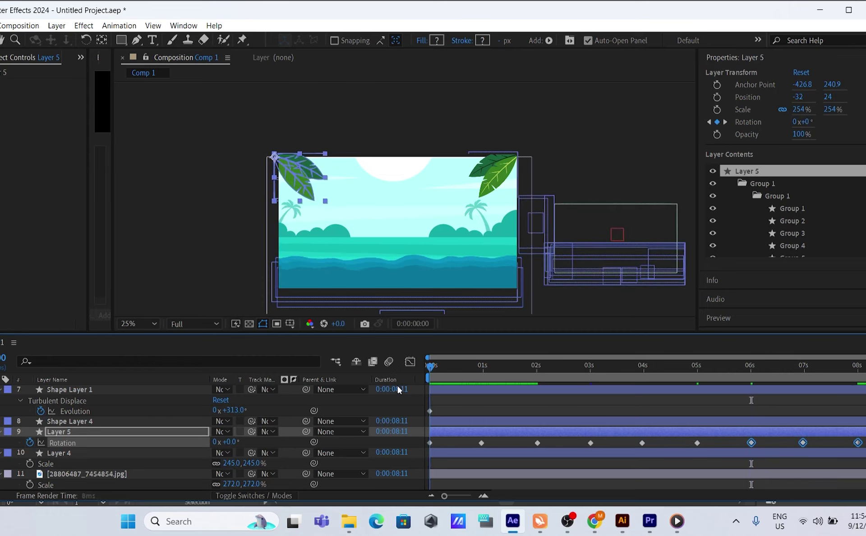
key(space)
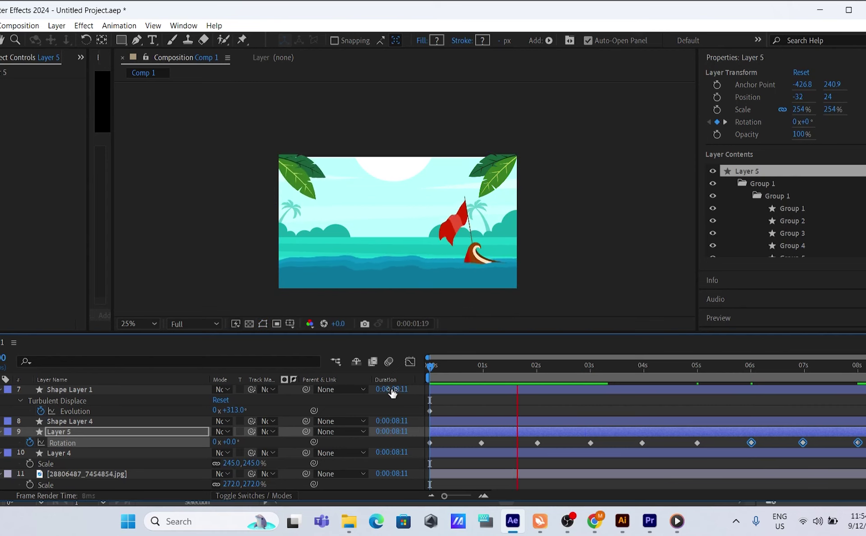
key(space)
click(491, 178)
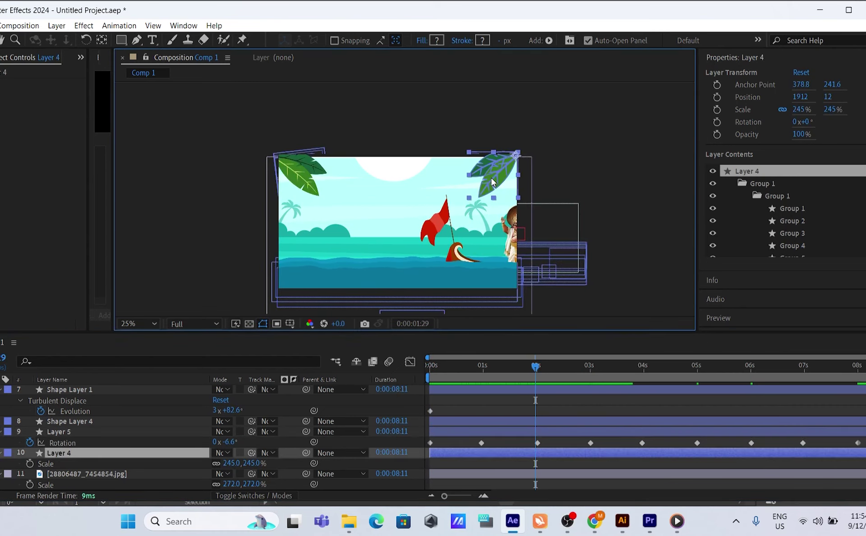
click(304, 188)
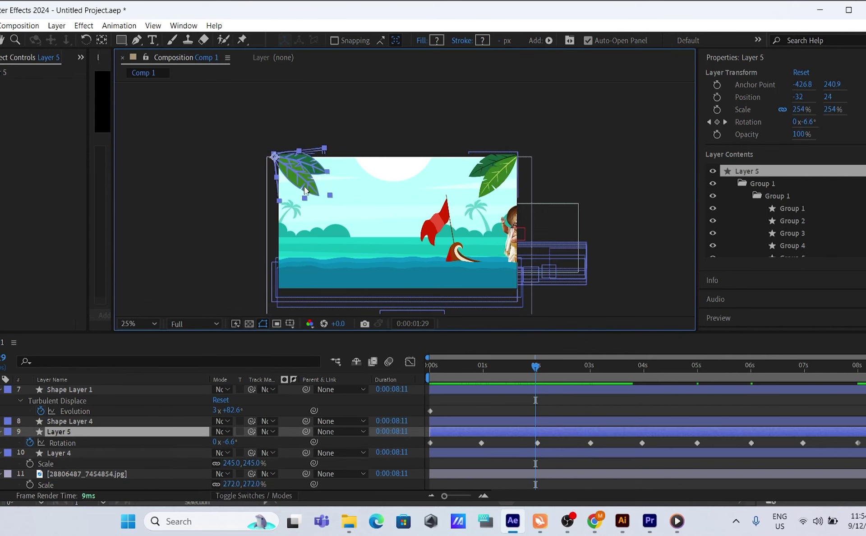
click(424, 441)
click(430, 443)
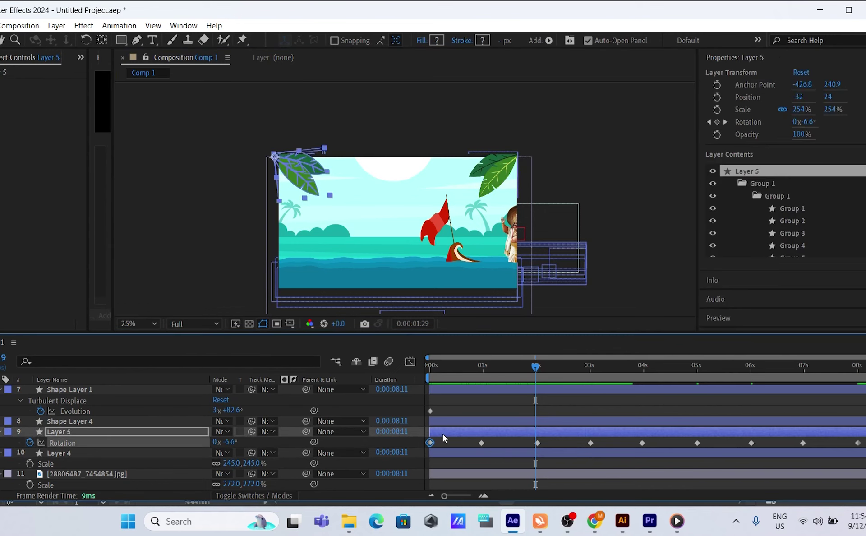
drag(443, 434, 477, 434)
key(ctrl+z)
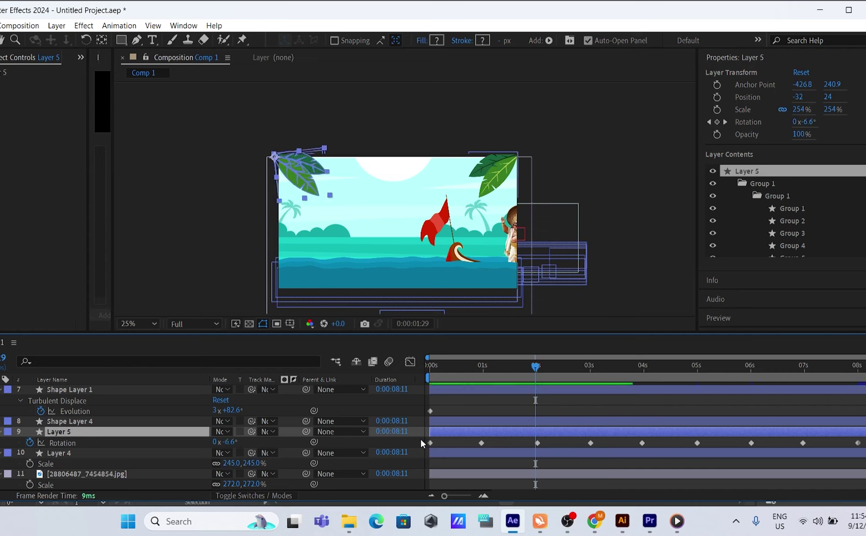
Copy all of Layer 5's rotation keyframes and paste them onto Layer 4, the upper-right leaves, at 0:00:00:00
drag(418, 441, 865, 447)
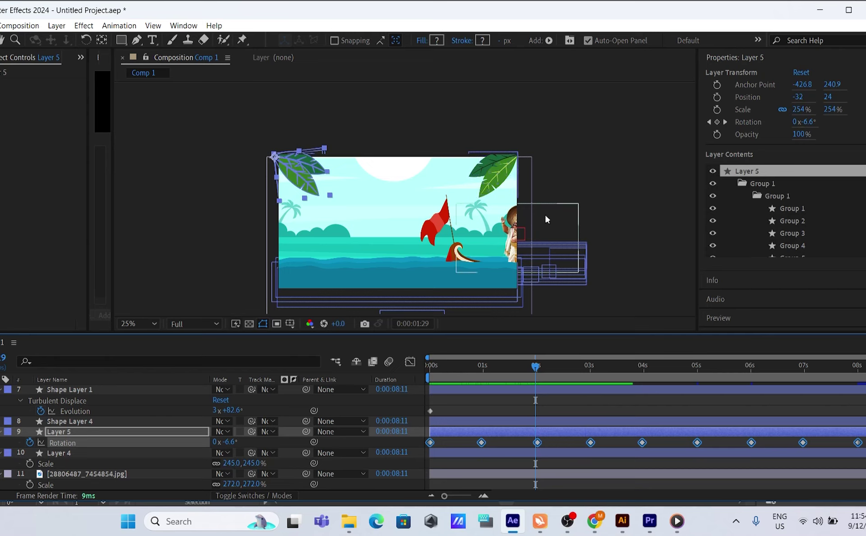
click(502, 174)
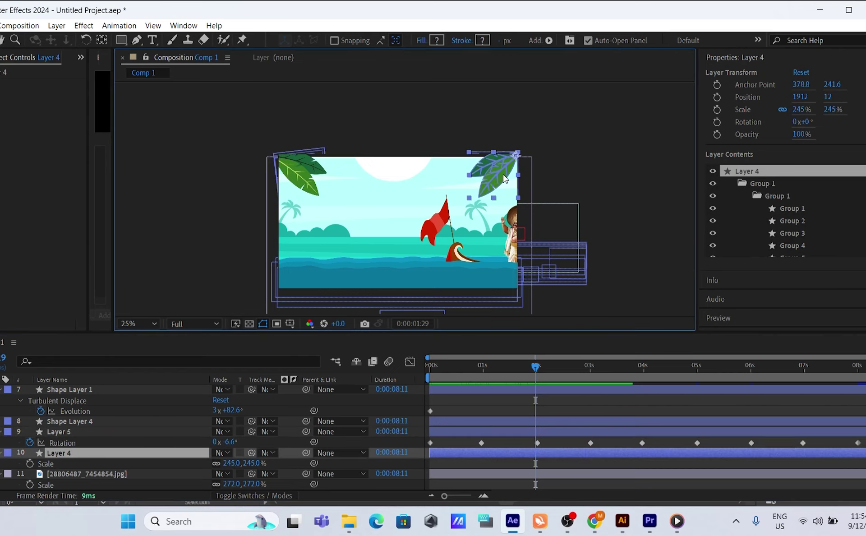
click(507, 454)
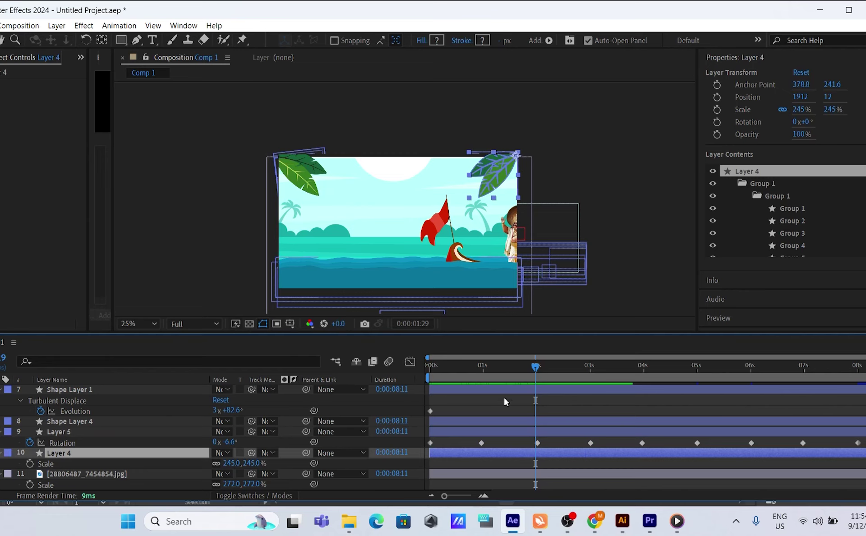
key(Home)
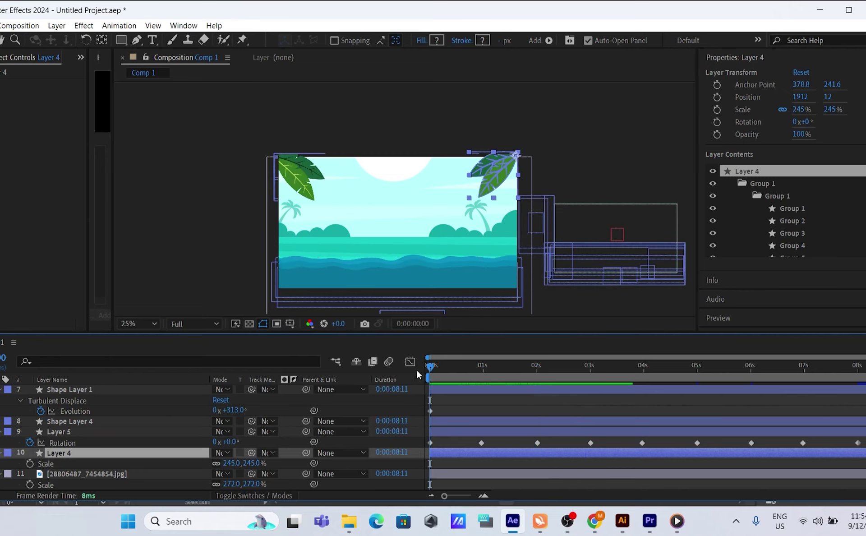
key(alt+shift+r)
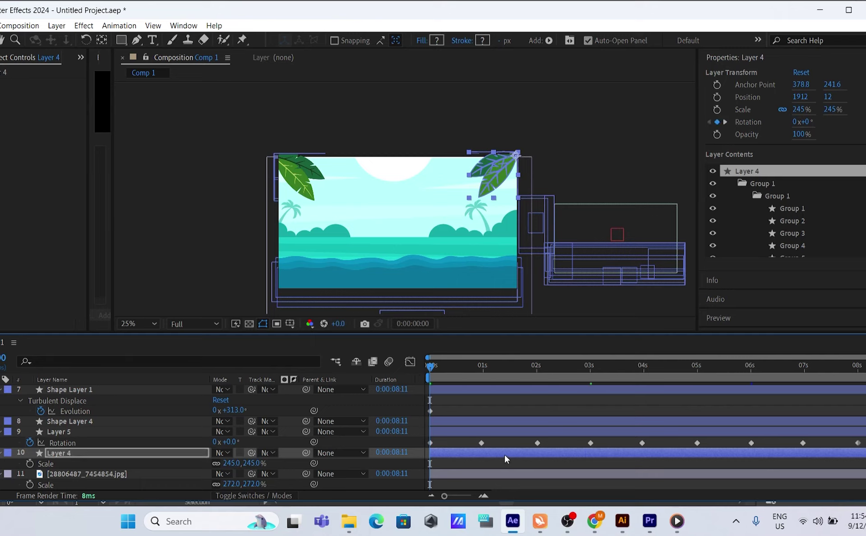
key(ctrl+v)
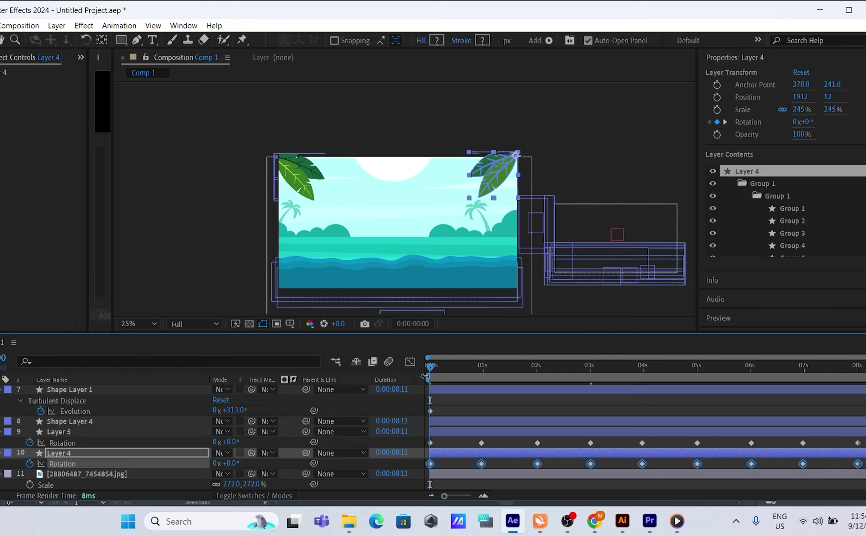
Preview the sway of both corner leaves together with the passing boat from the first frame
key(ctrl+shift+h)
key(space)
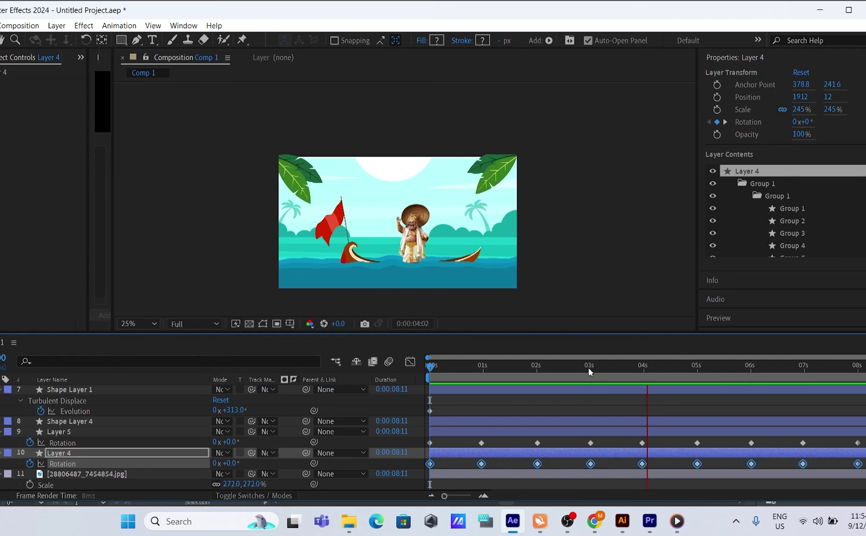
key(space)
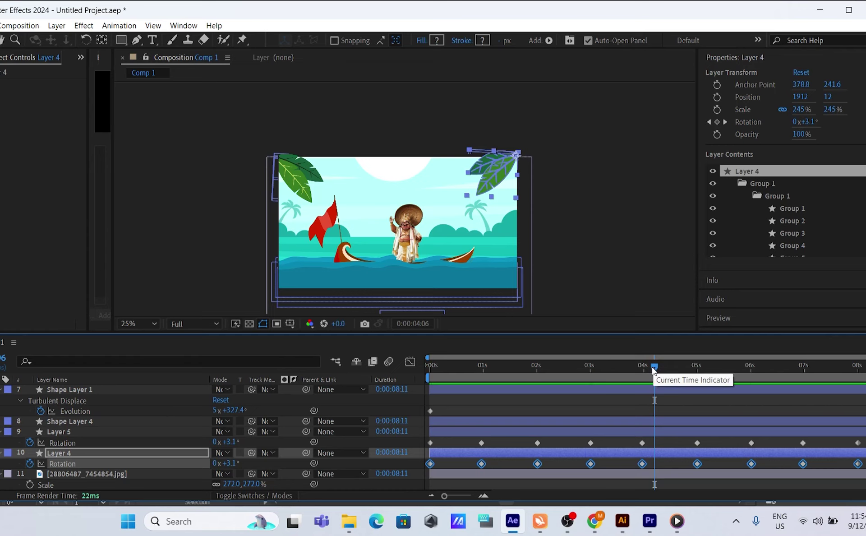
drag(655, 370, 334, 370)
key(space)
Switch to Media Player, scrub the finished Happy Onam video to the title reveal, and return to After Effects
click(677, 522)
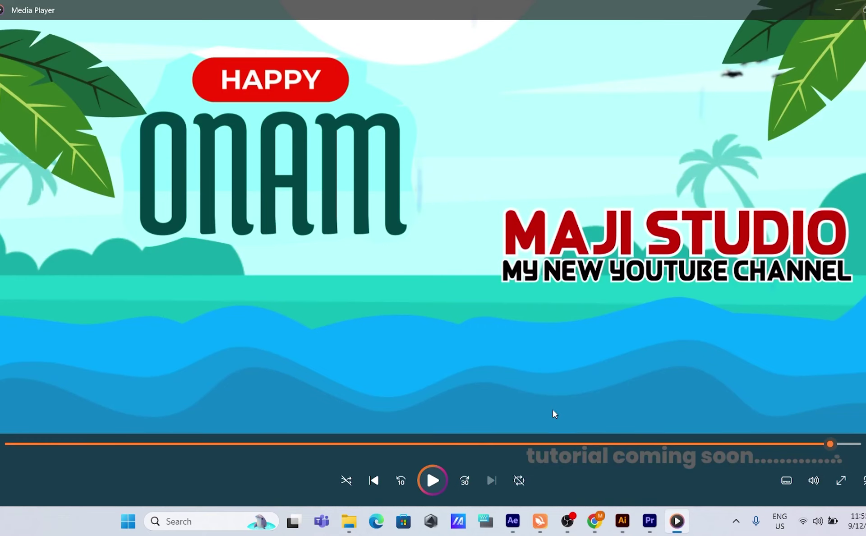
drag(375, 443, 619, 444)
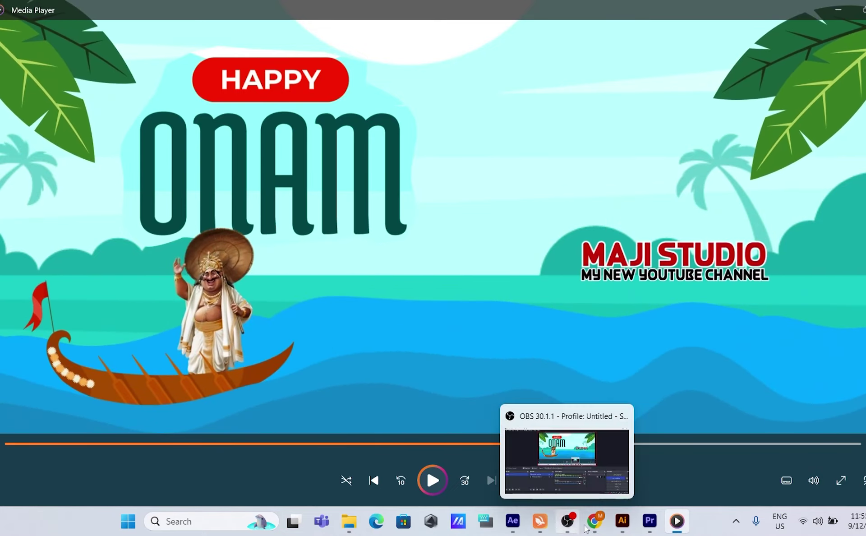
click(513, 521)
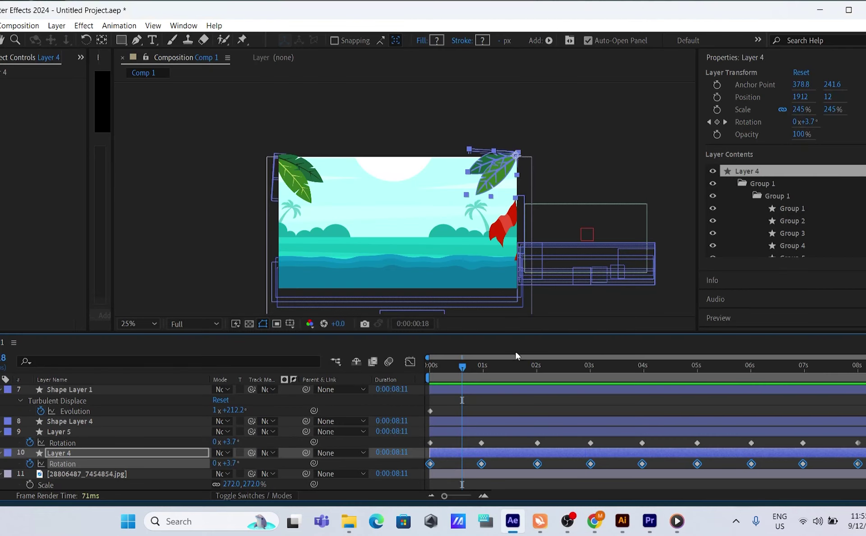
At 0:00:05:07, add a text layer reading "maji studio" beside the Mahabali figure
drag(461, 370, 711, 366)
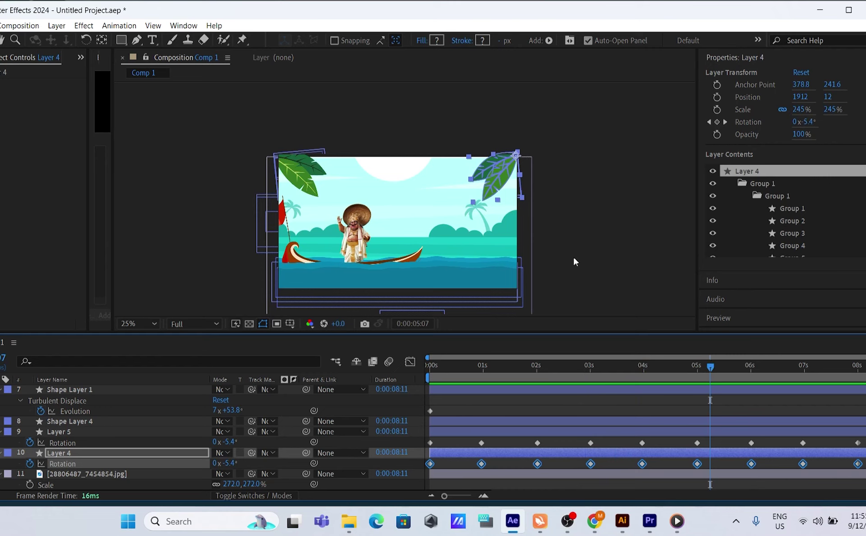
click(467, 209)
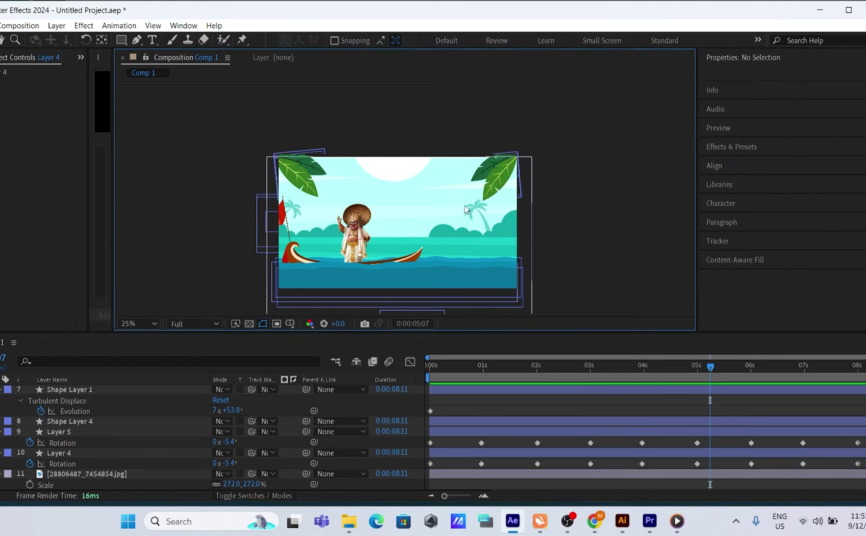
click(153, 40)
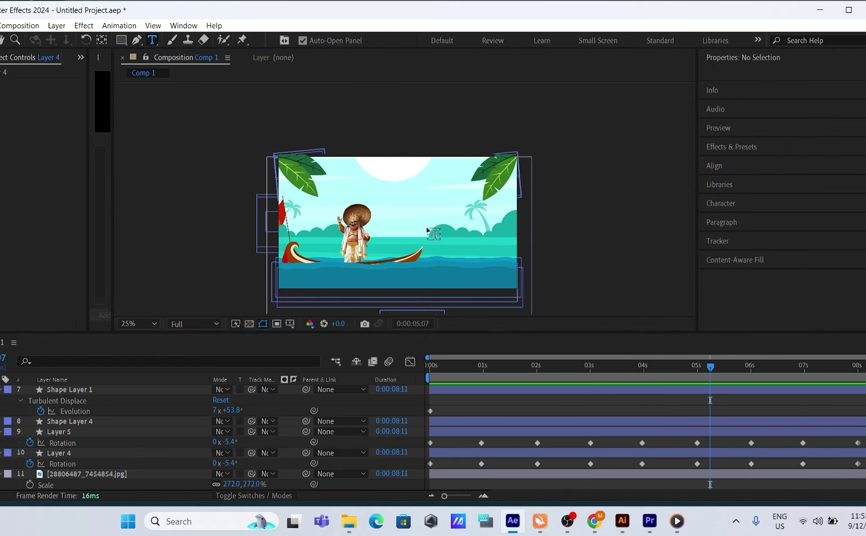
click(405, 214)
text(maji studio)
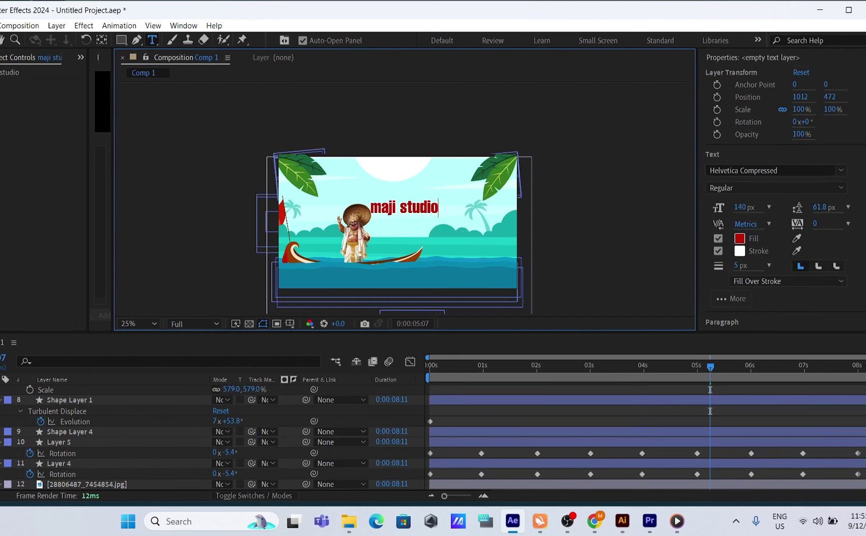
key(Escape)
key(v)
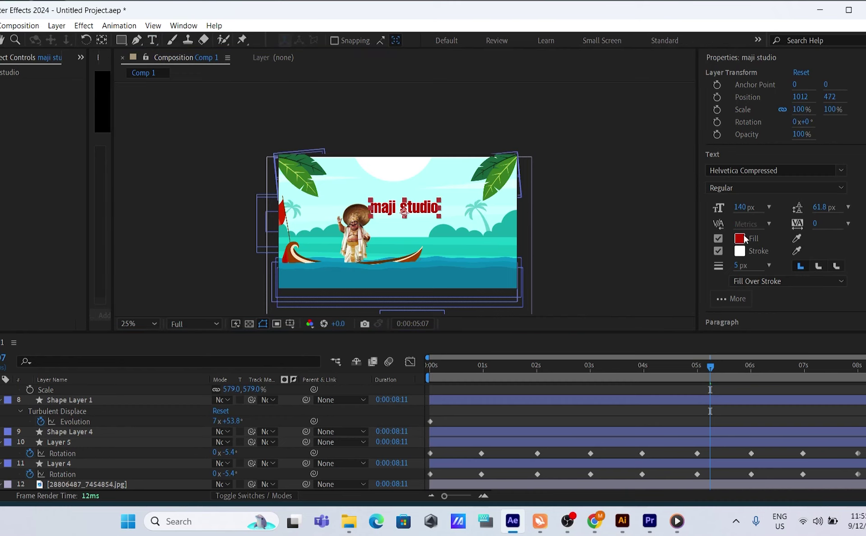
Check the fill colour of the maji studio text, keep it, and set the stroke width to 3 px
click(740, 238)
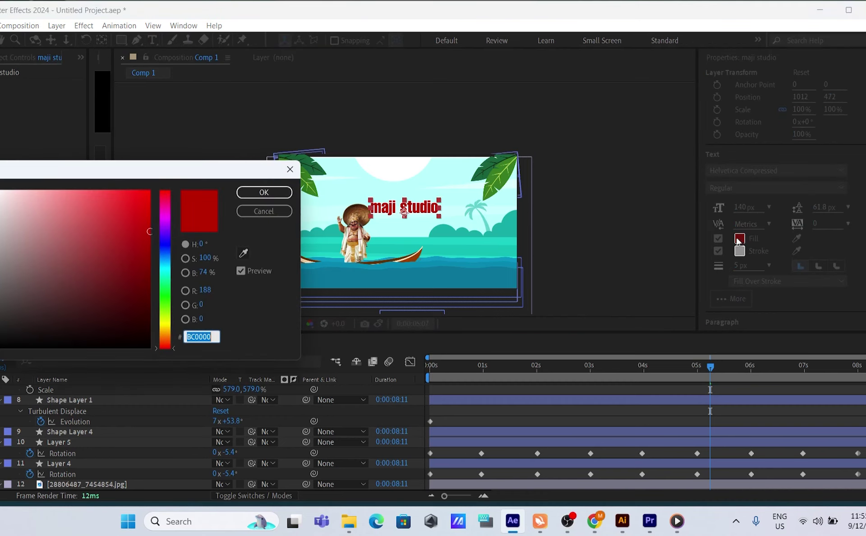
click(263, 211)
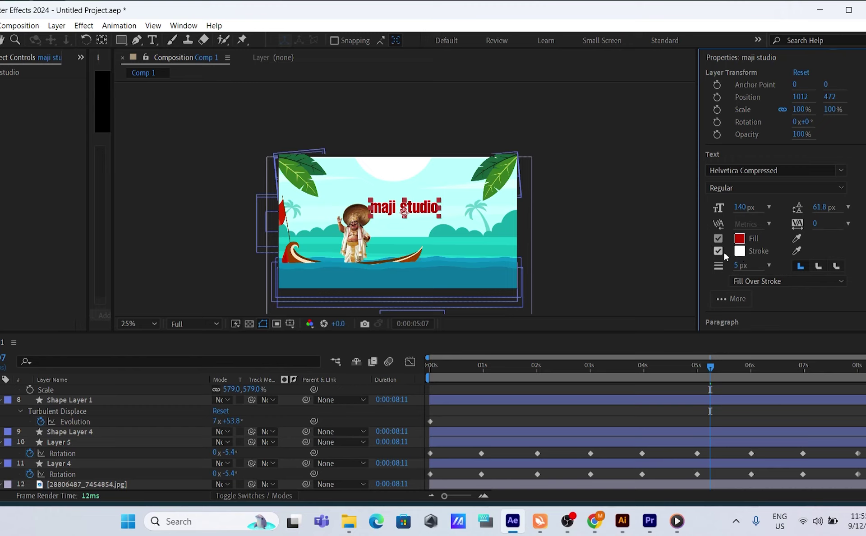
drag(737, 268, 741, 267)
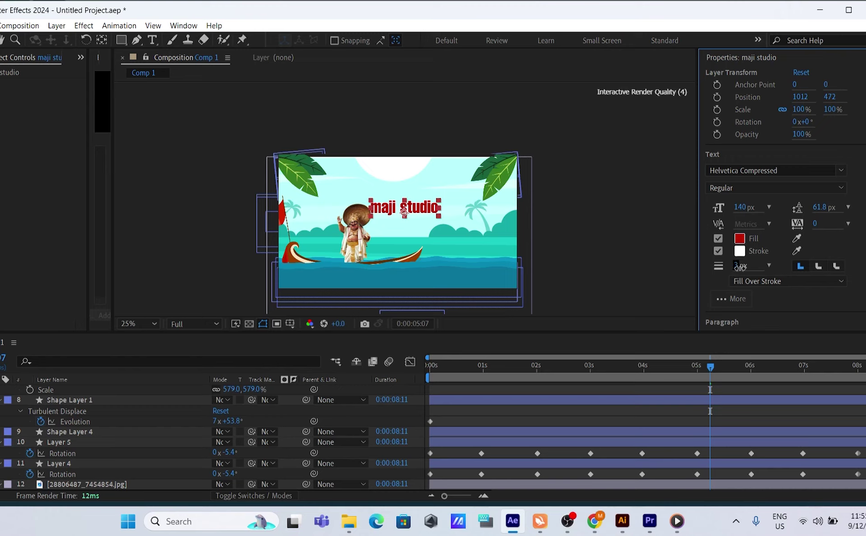
Move the maji studio text to about 1512, 1012 in the water and place its layer directly below Shape Layer 3
drag(403, 214, 457, 272)
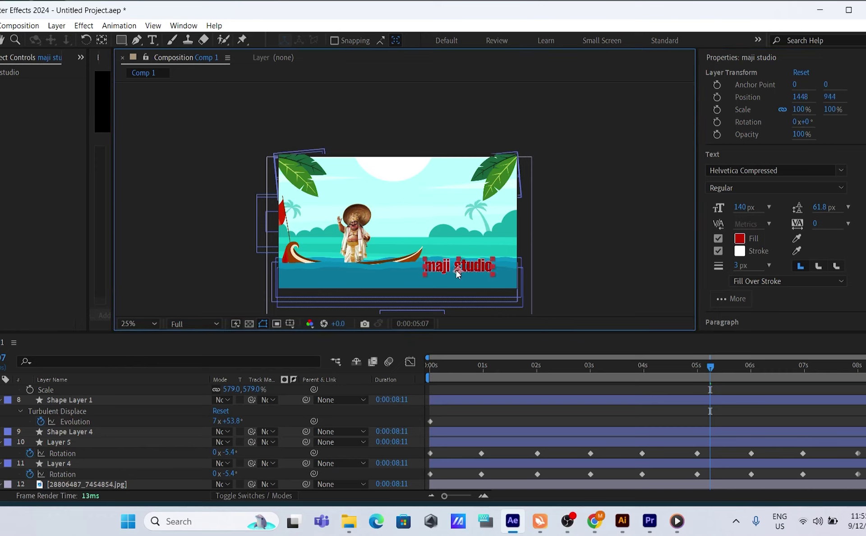
key(ctrl+[)
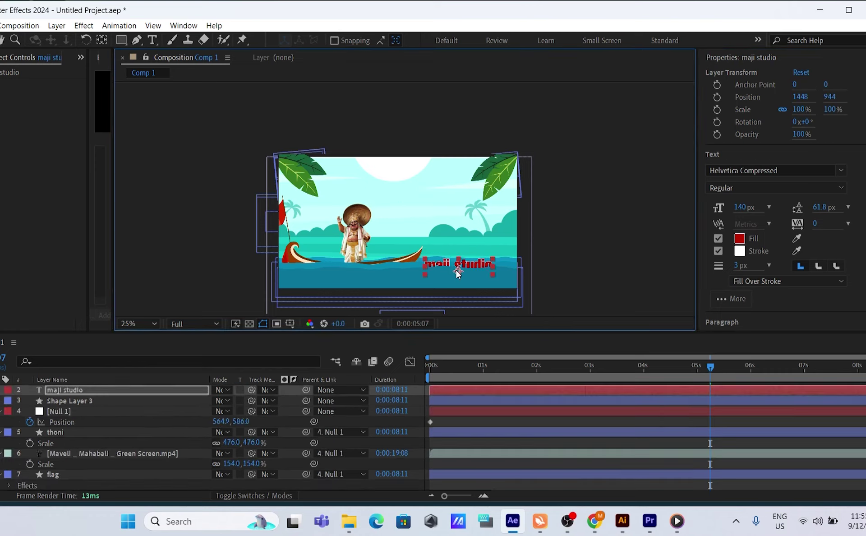
key(ctrl+[)
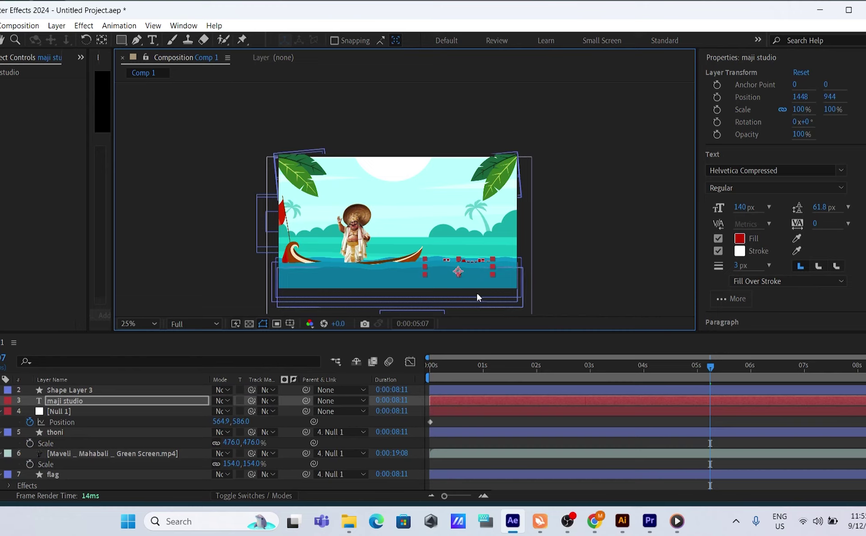
drag(458, 274, 466, 283)
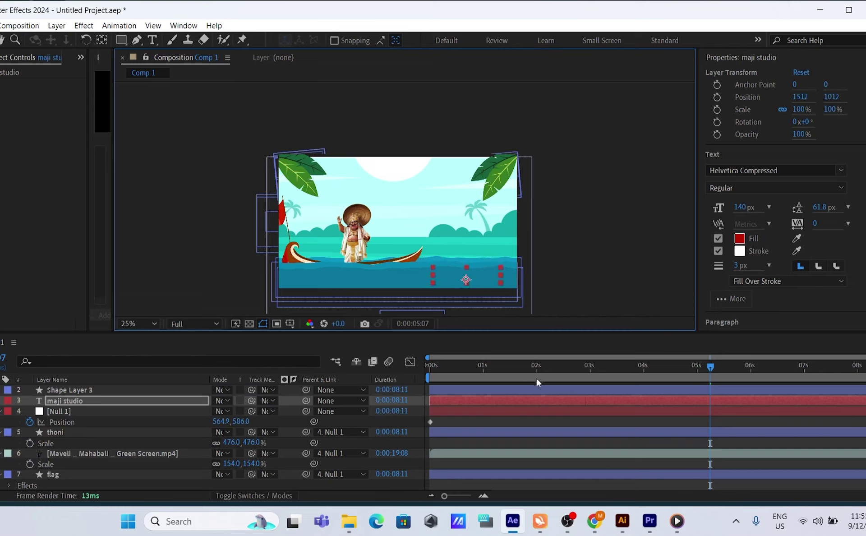
Trim the start of the maji studio layer to 0:00:05:03
drag(711, 370, 424, 389)
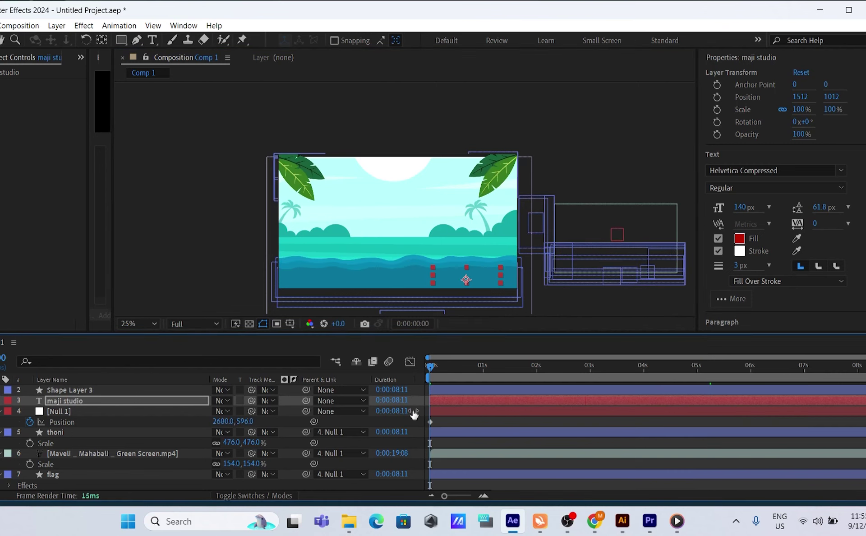
drag(433, 370, 707, 391)
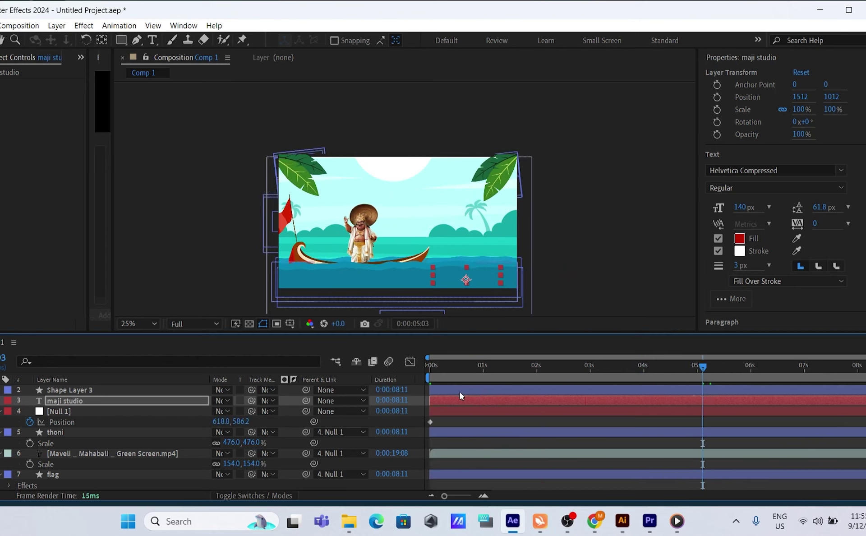
drag(433, 401, 705, 414)
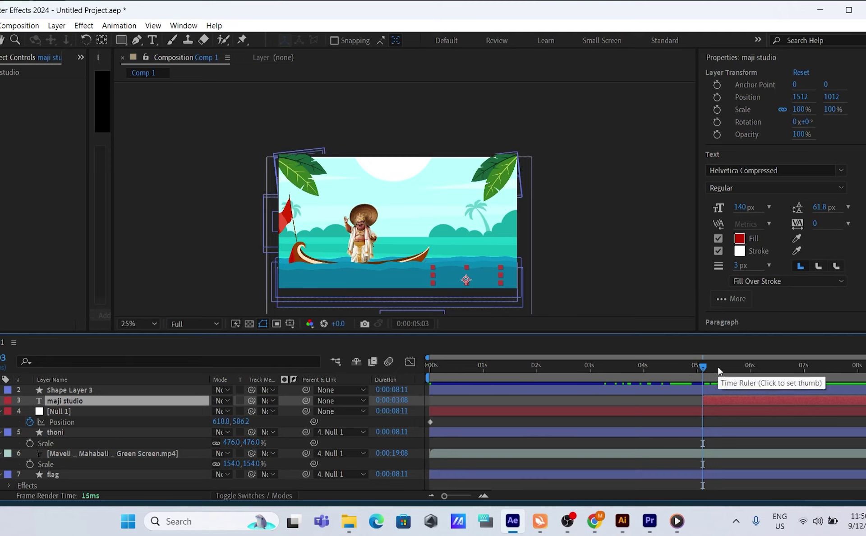
mouse_move(706, 371)
mouse_down()
mouse_move(718, 371)
mouse_move(706, 371)
mouse_up()
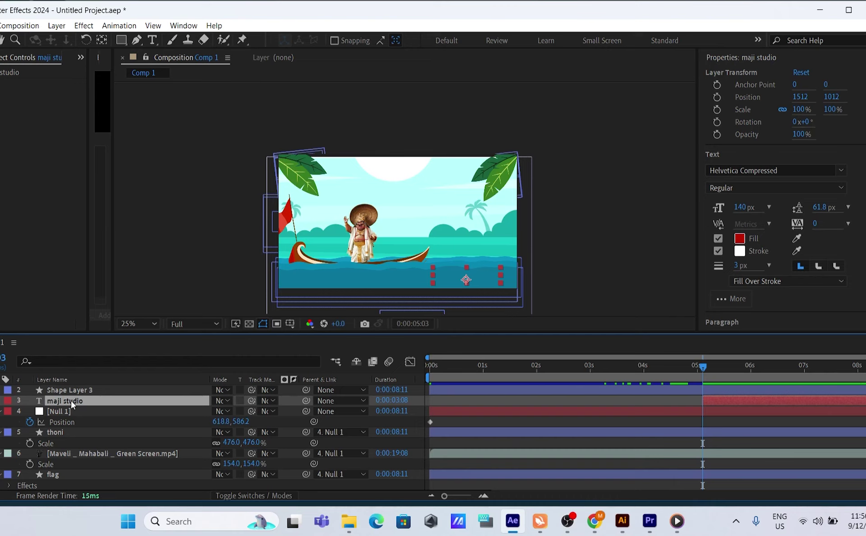
Keyframe the maji studio position at 0:00:05:03, and at 0:00:06:00 raise the text above the water to about 1488, 744
key(p)
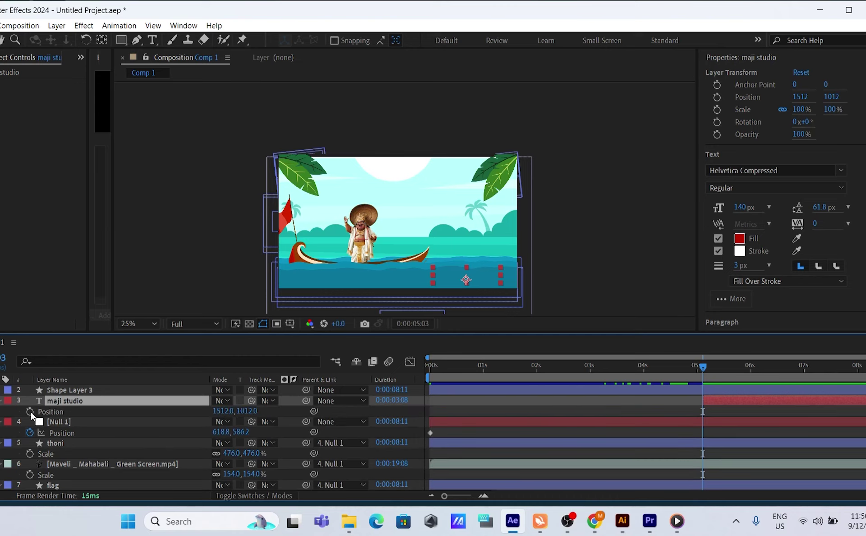
click(30, 411)
drag(702, 367, 750, 367)
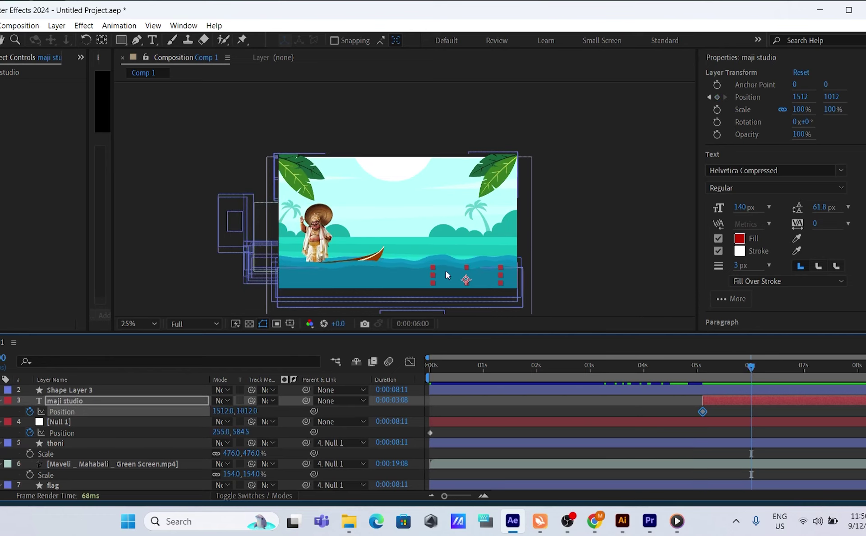
drag(466, 282, 462, 248)
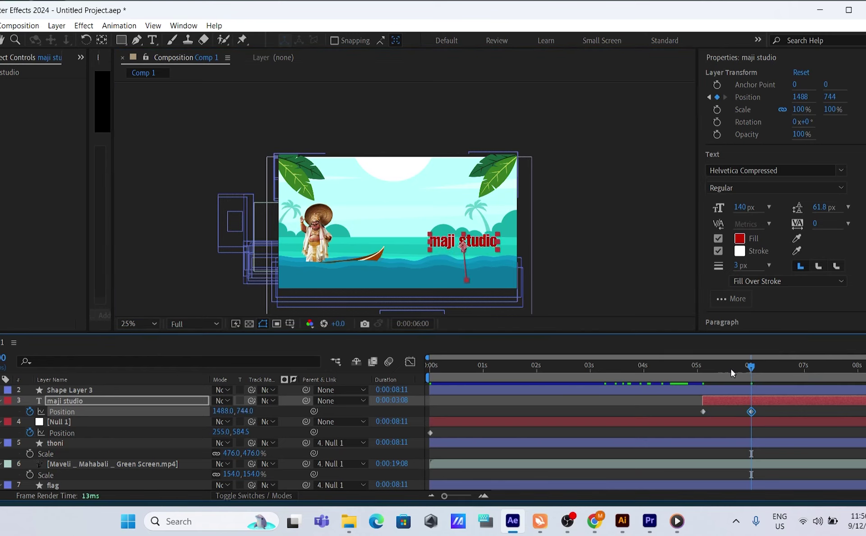
Preview the maji studio text rising out of the water from around 0:00:05:00
click(692, 365)
key(space)
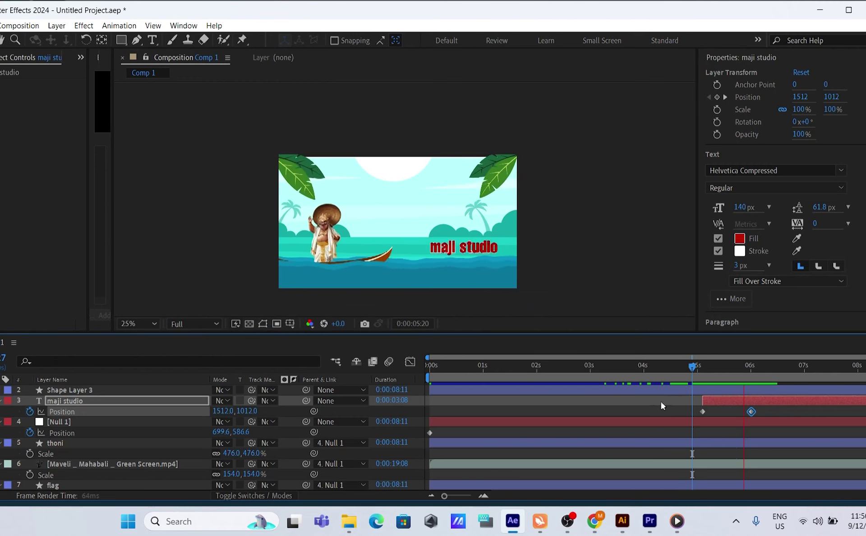
key(space)
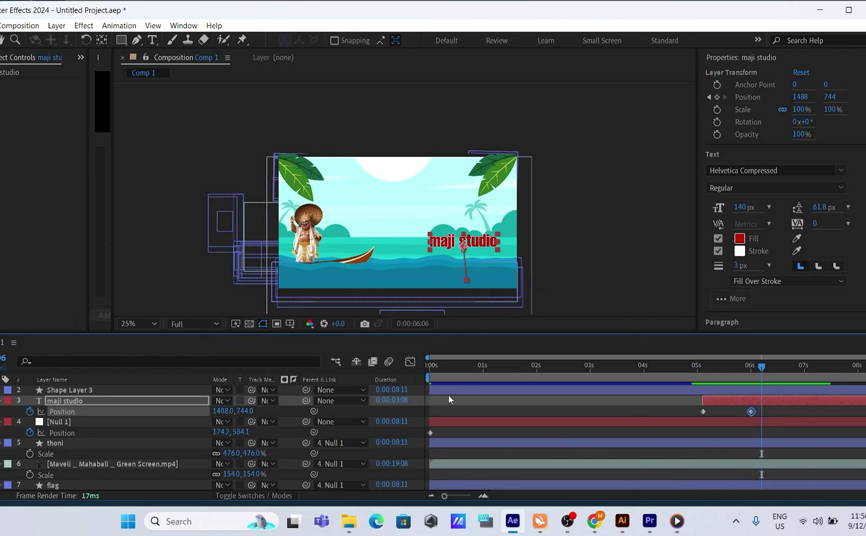
drag(766, 372, 700, 372)
key(space)
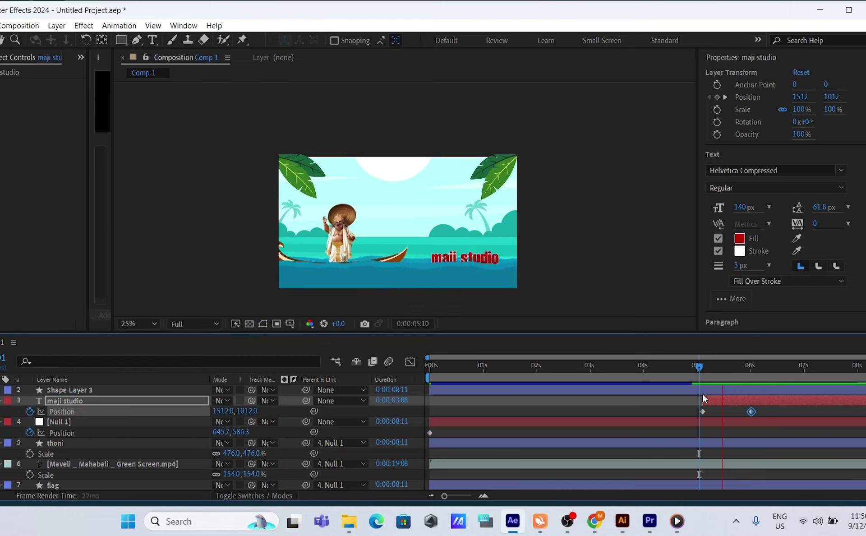
Remove the maji studio layer's position keyframe at 0:00:06:00
mouse_move(770, 370)
mouse_down()
mouse_move(737, 370)
mouse_move(756, 371)
mouse_up()
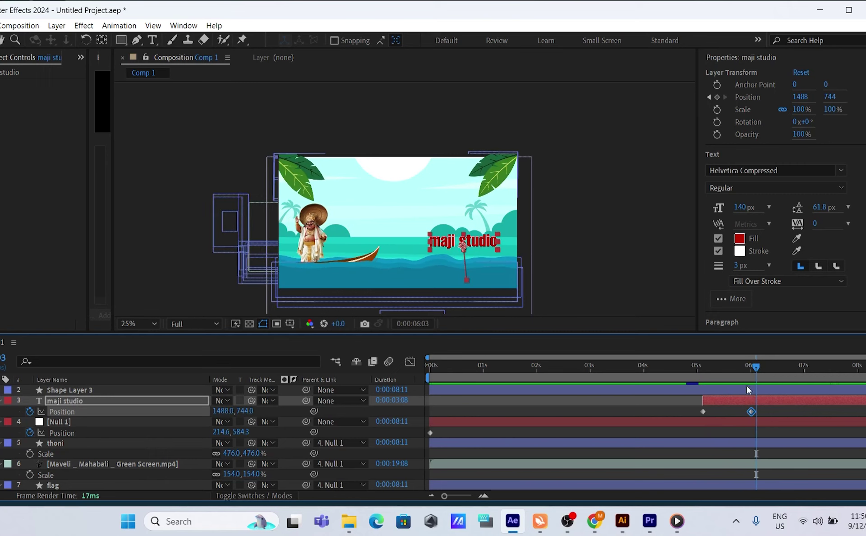
key(Delete)
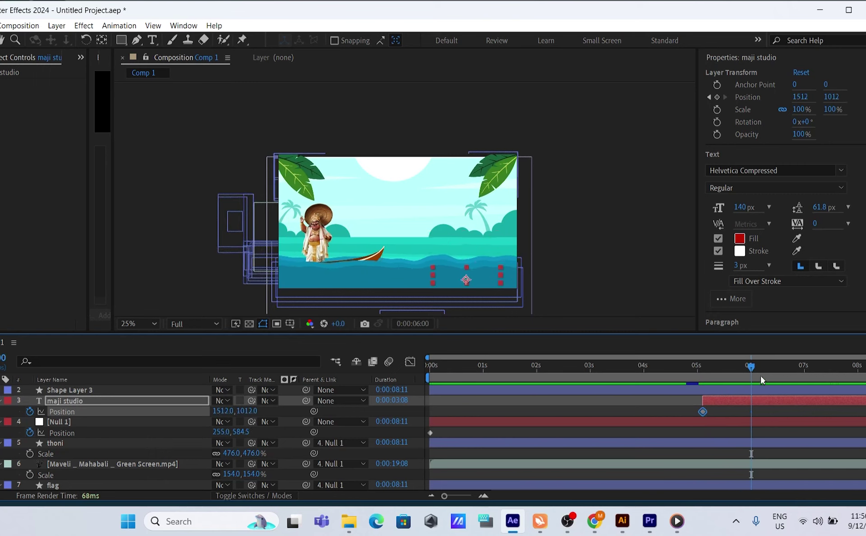
Move the current time to 0:00:06:03 for the maji studio layer's upper position
drag(760, 368, 759, 370)
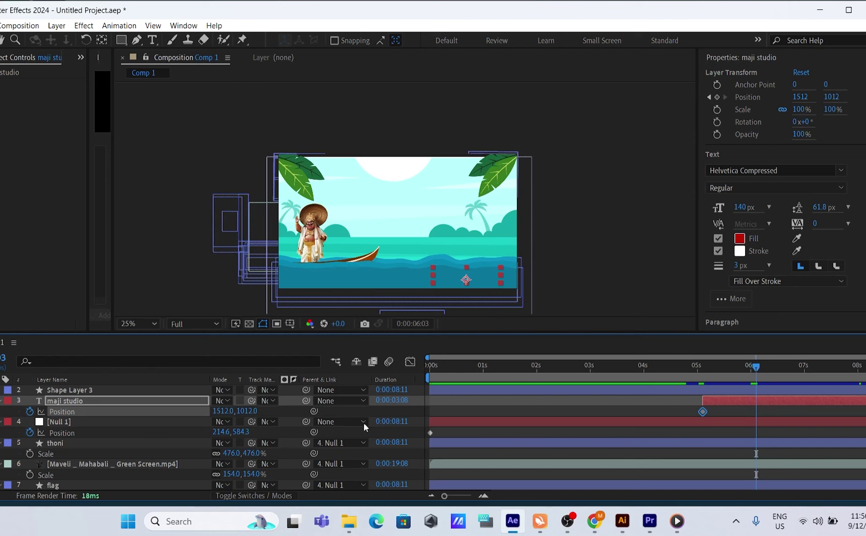
drag(248, 411, 212, 409)
key(ctrl+z)
drag(226, 411, 174, 414)
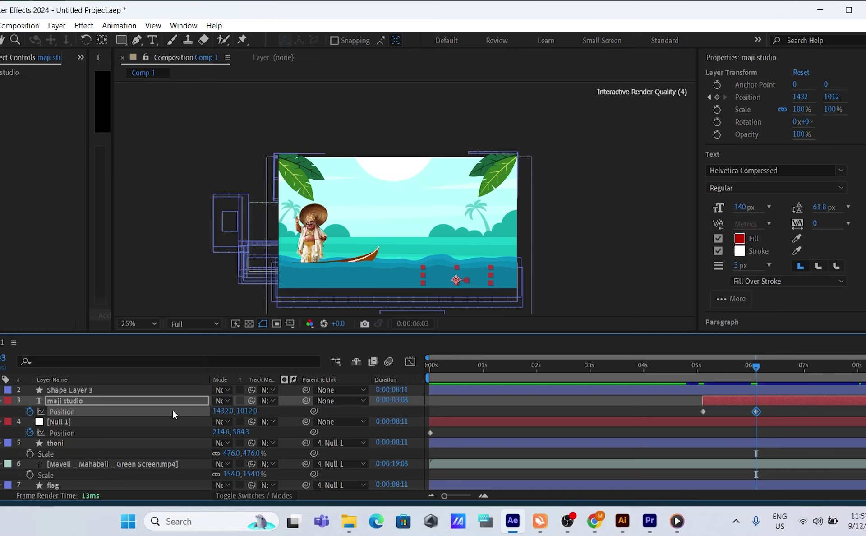
key(ctrl+z)
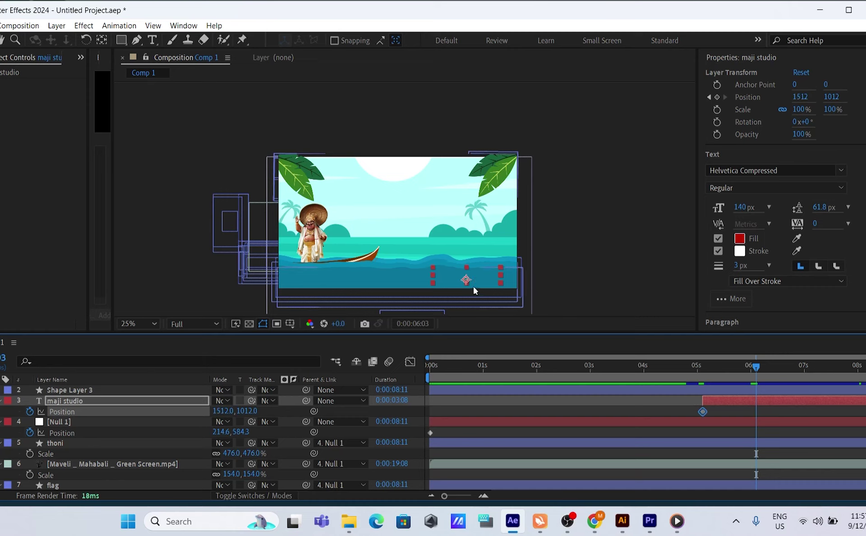
Raise the maji studio text above the water to about 1520, 768, and preview the rise from 0:00:04:29
drag(467, 282, 469, 254)
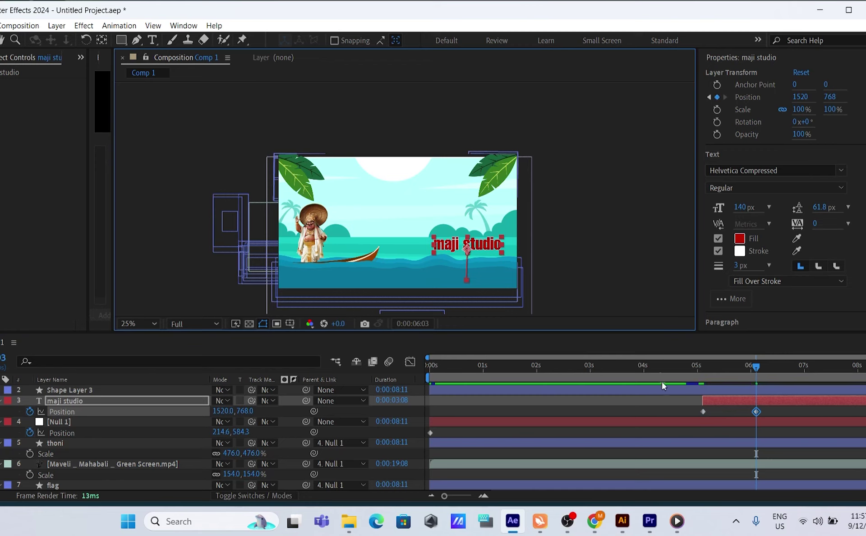
drag(752, 368, 697, 367)
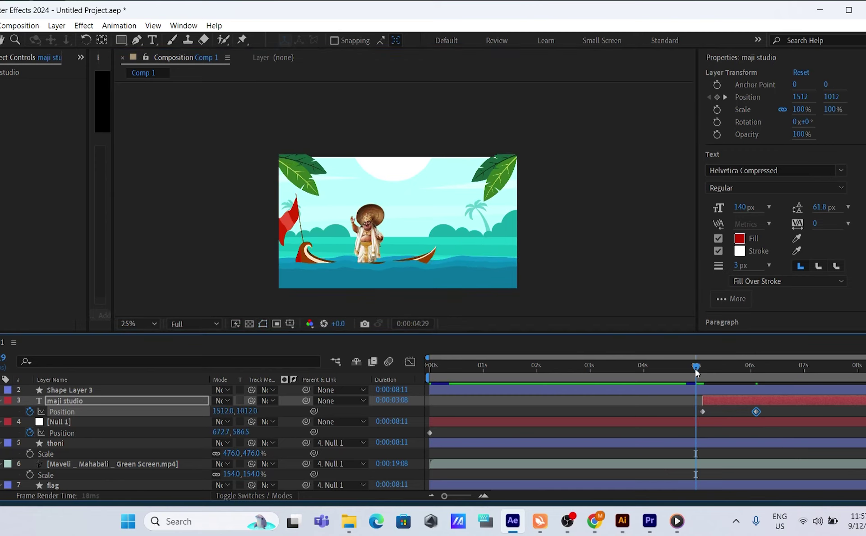
key(space)
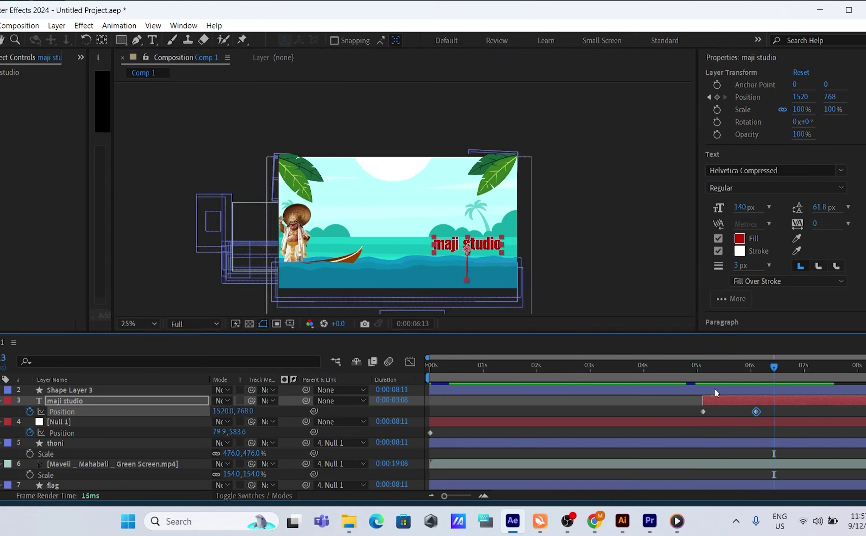
Apply Easy Ease to both maji studio position keyframes and preview the motion from 0:00:05:04
drag(694, 407, 765, 418)
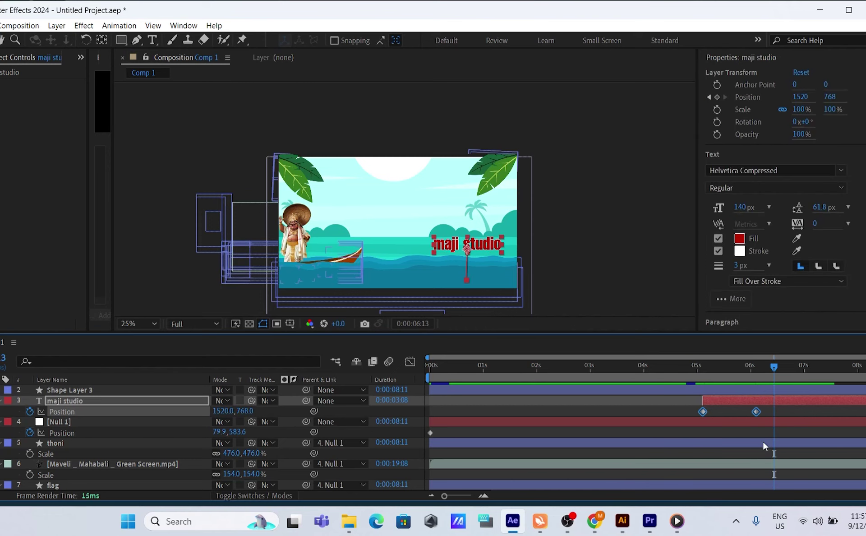
key(F9)
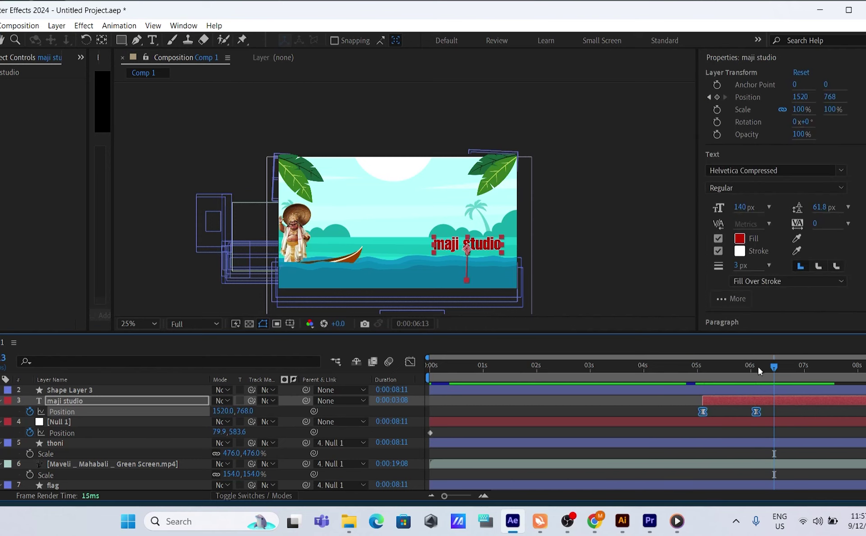
drag(772, 370, 706, 378)
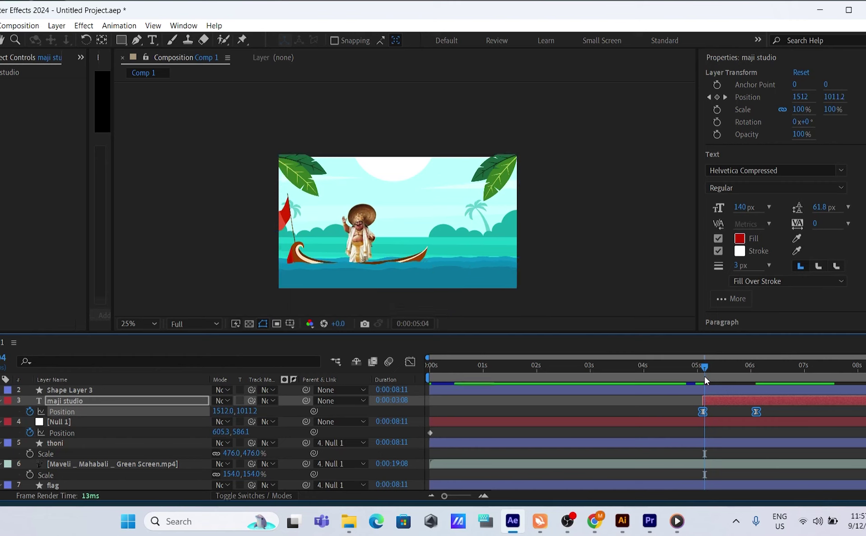
key(space)
key(space)
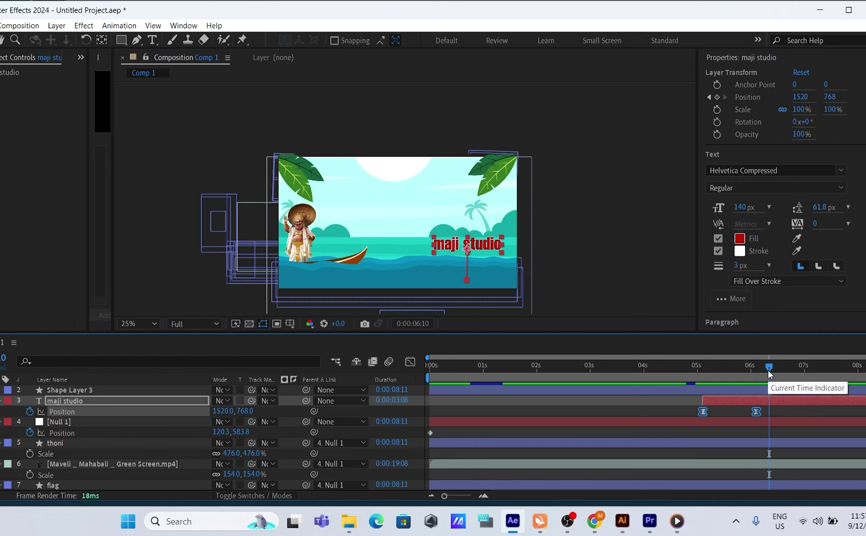
drag(770, 374, 746, 372)
scroll(496, 456, down, 5)
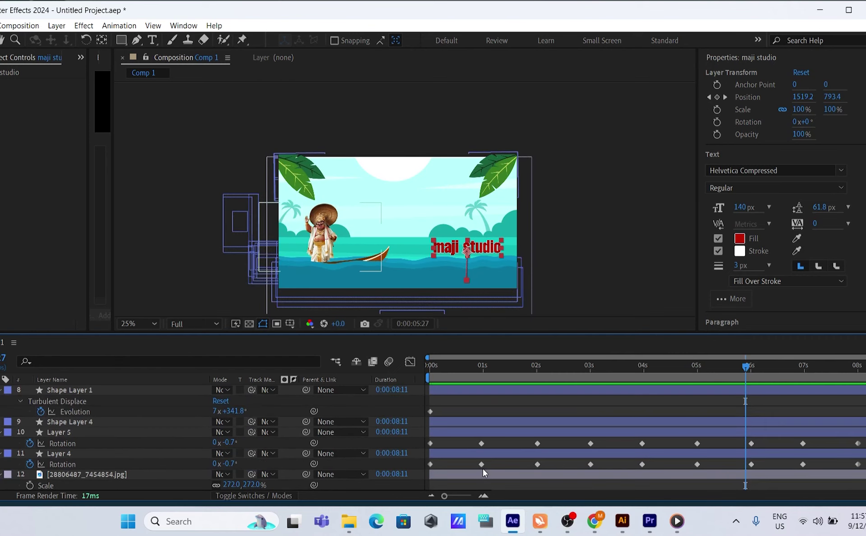
scroll(675, 460, up, 5)
scroll(704, 424, down, 2)
scroll(705, 426, up, 2)
scroll(710, 429, down, 3)
scroll(722, 433, up, 3)
Show the maji studio layer's position and scale, then keyframe its scale at 3% at 0:00:05:03
drag(741, 380, 702, 377)
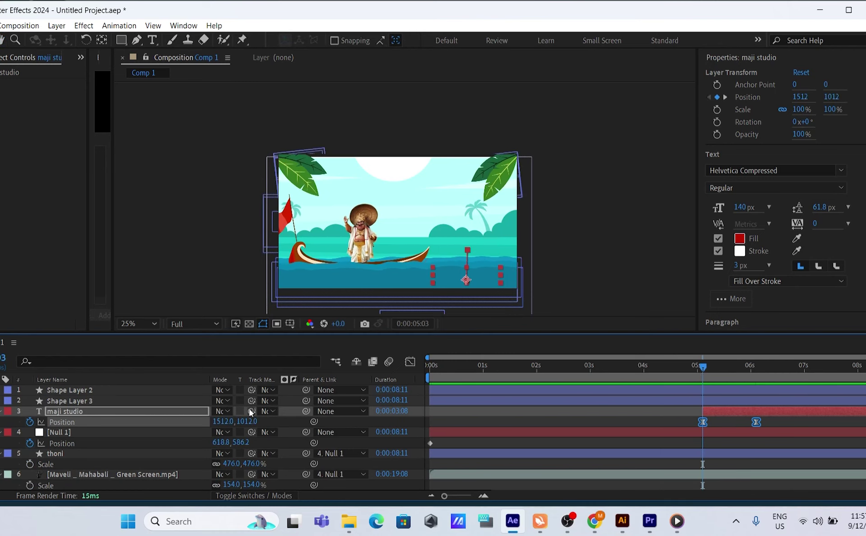
click(150, 413)
key(s)
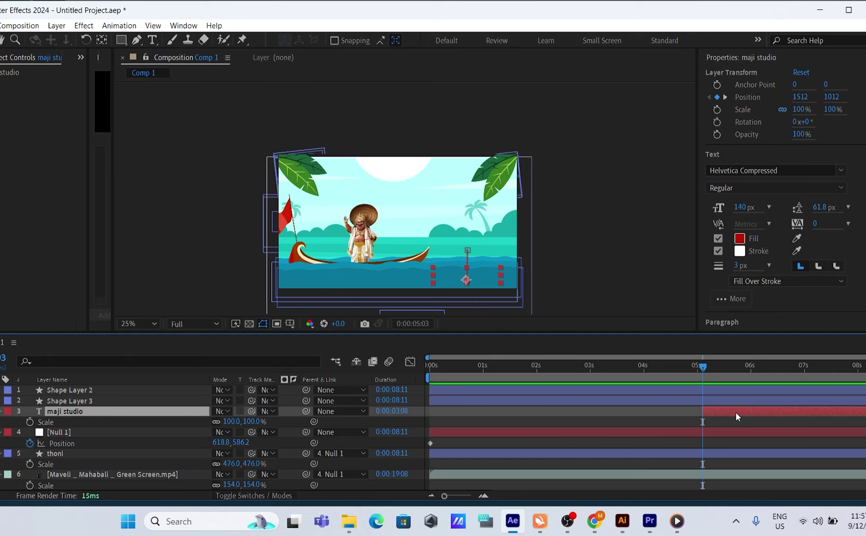
key(shift+p)
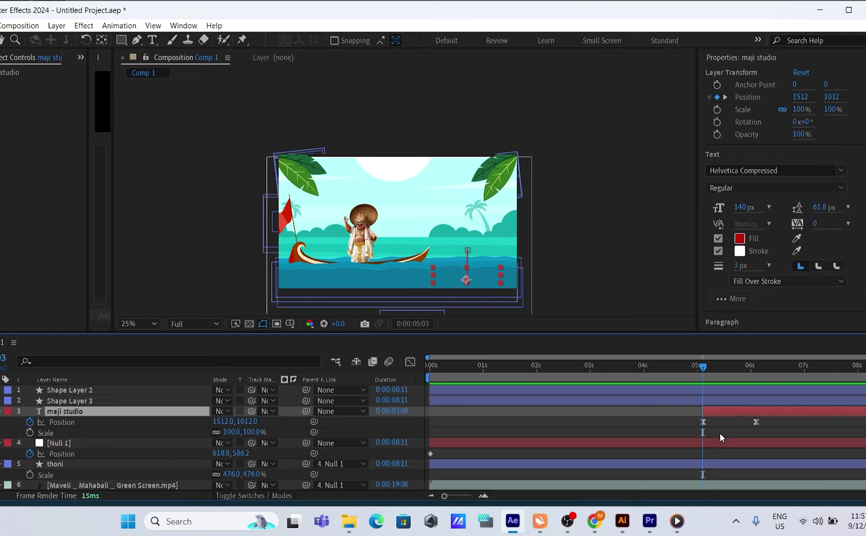
click(30, 433)
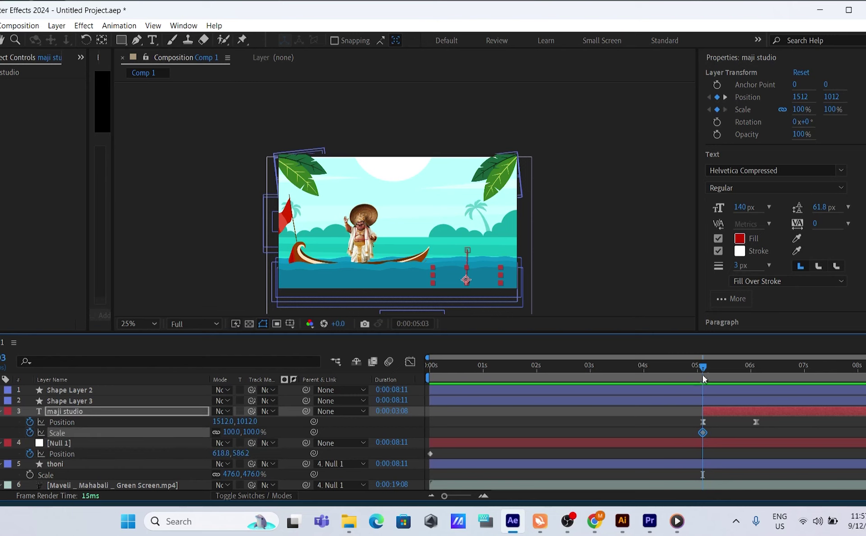
drag(231, 432, 171, 434)
Set the maji studio scale to 113% at 0:00:06:03 and preview the title growing from 0:00:05:03
drag(708, 366, 756, 372)
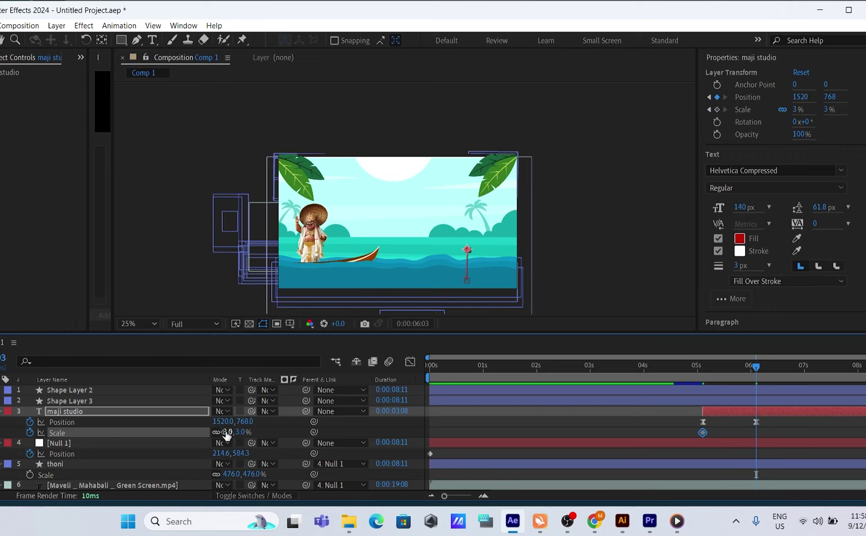
drag(228, 432, 265, 402)
drag(760, 367, 703, 383)
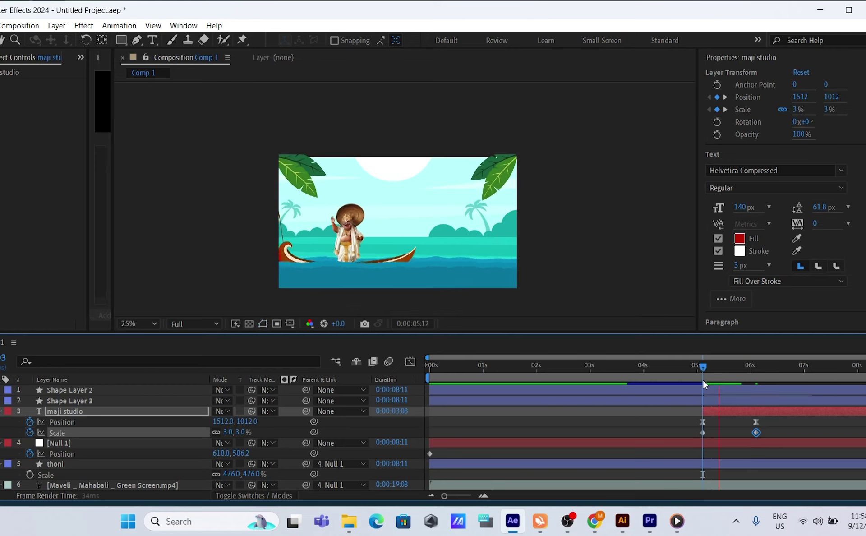
key(space)
key(space)
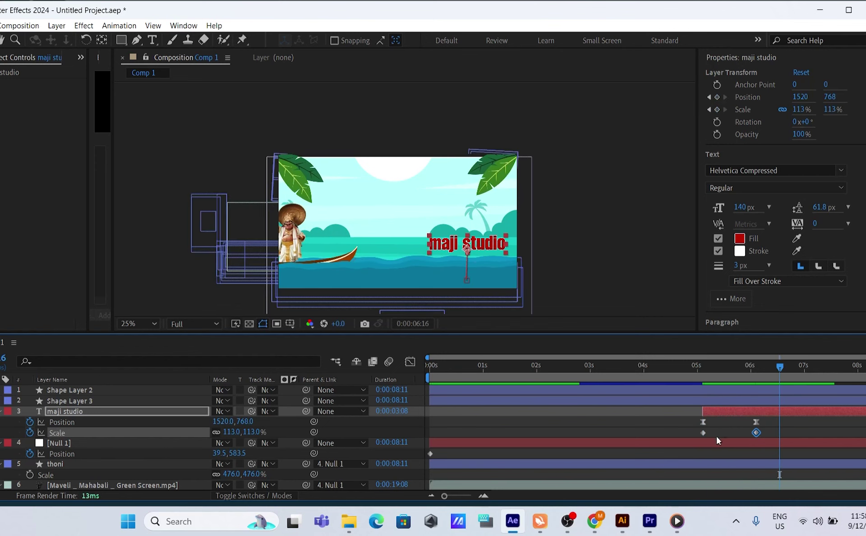
Apply Easy Ease to both maji studio scale keyframes and preview the title animation from 0:00:05:01
drag(687, 430, 778, 437)
key(F9)
click(789, 423)
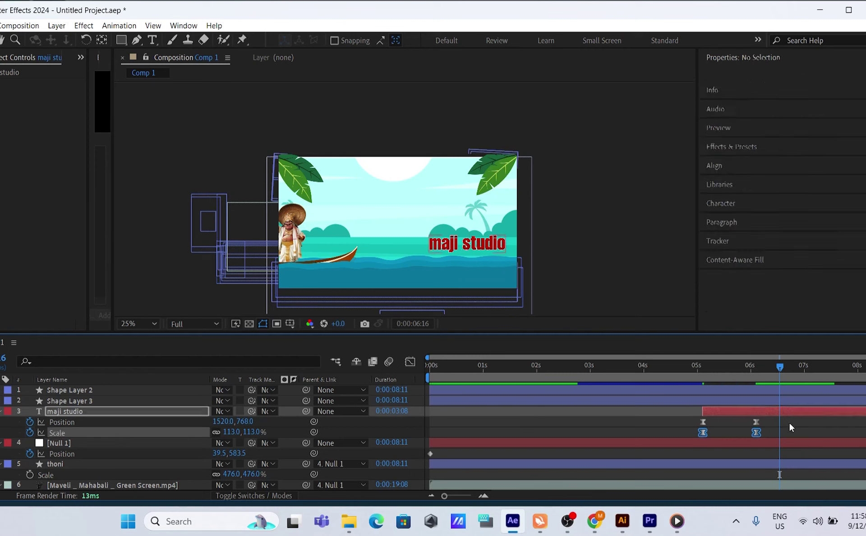
drag(770, 369, 697, 388)
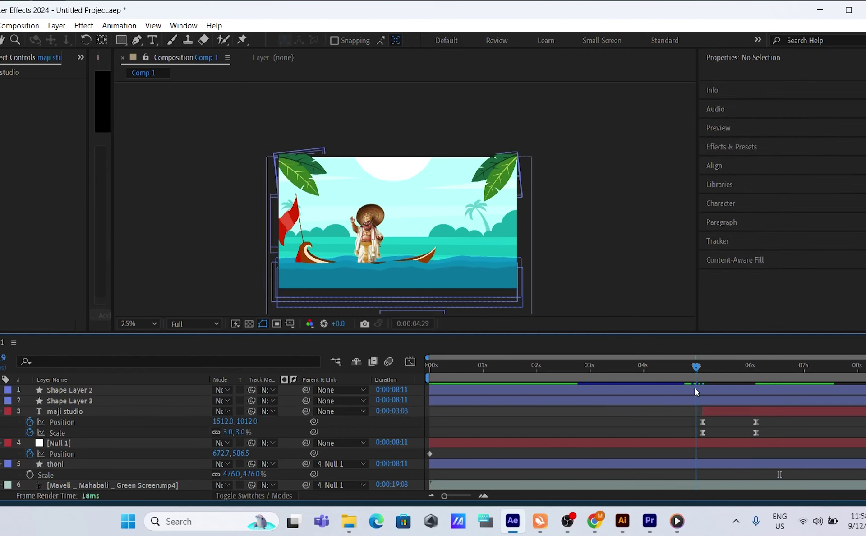
scroll(563, 469, down, 2)
scroll(624, 483, up, 3)
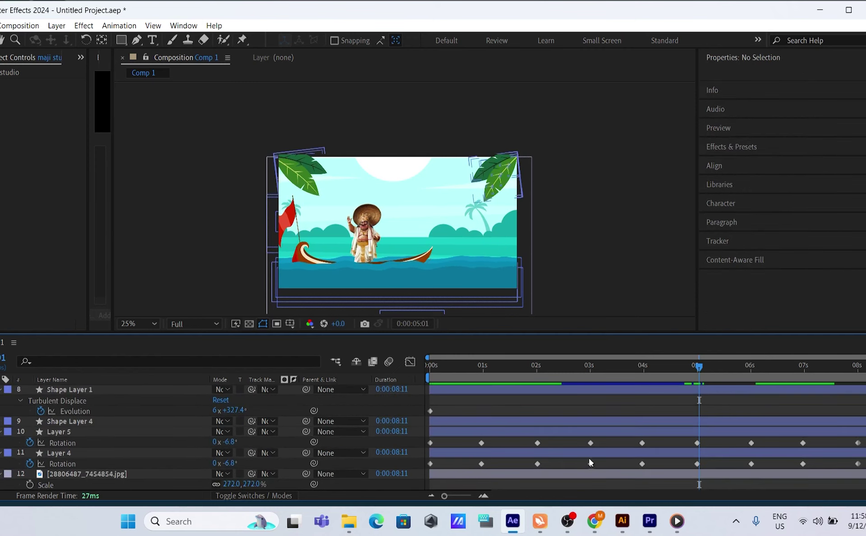
key(space)
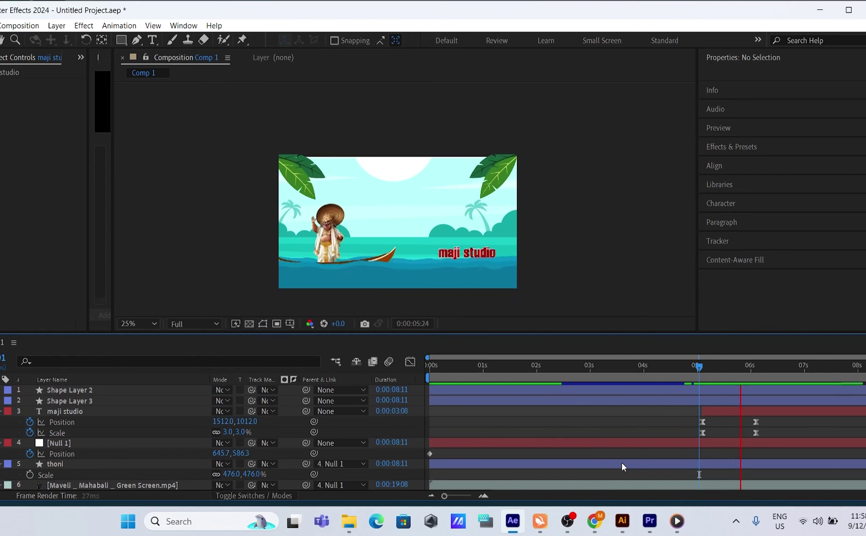
Move the ending position and scale keyframes of maji studio to just before 0:00:07:00, and preview from 0:00:05:03
drag(744, 418, 795, 427)
drag(762, 375, 703, 381)
key(space)
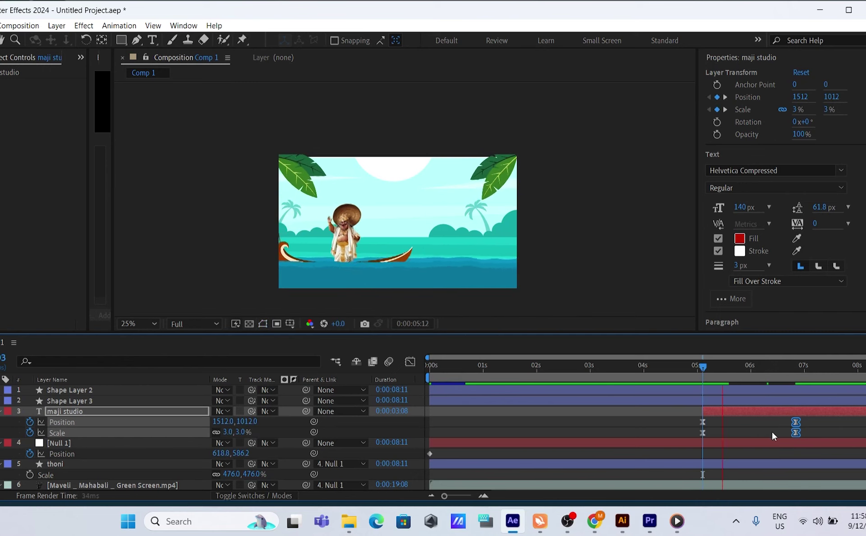
Move the ending position and scale keyframes of maji studio to just before 0:00:08:00, and preview from 0:00:05:04
drag(798, 427, 721, 427)
drag(785, 374, 849, 422)
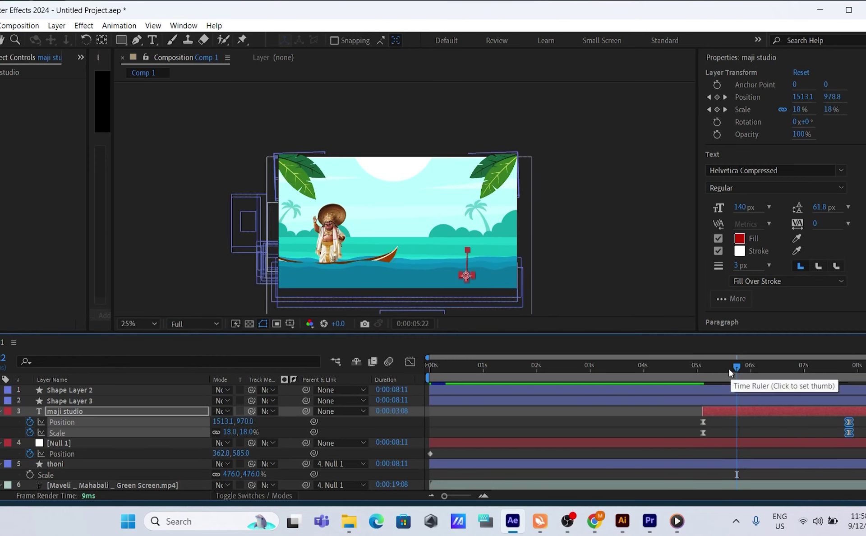
click(706, 376)
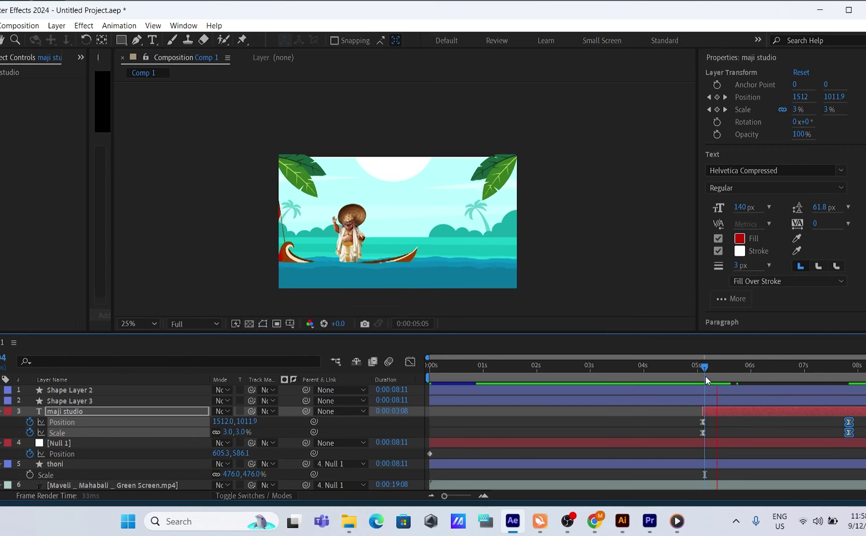
key(space)
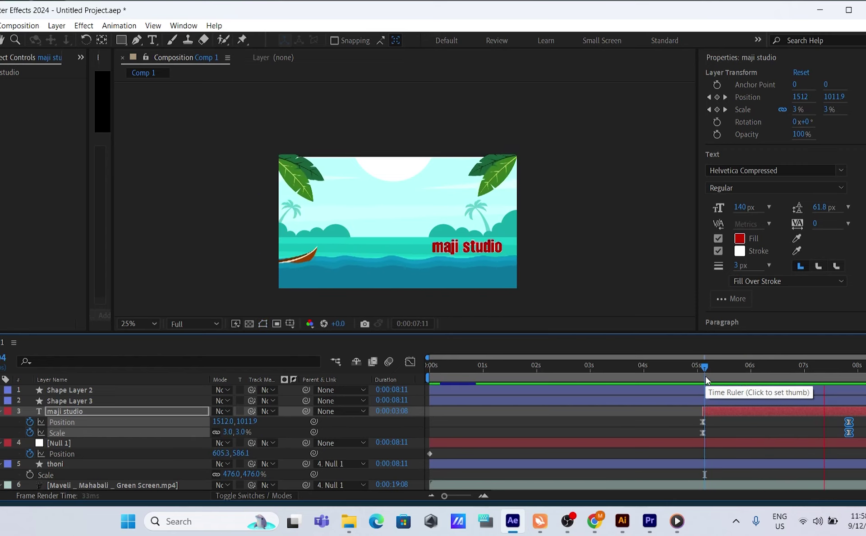
key(space)
drag(763, 378, 805, 372)
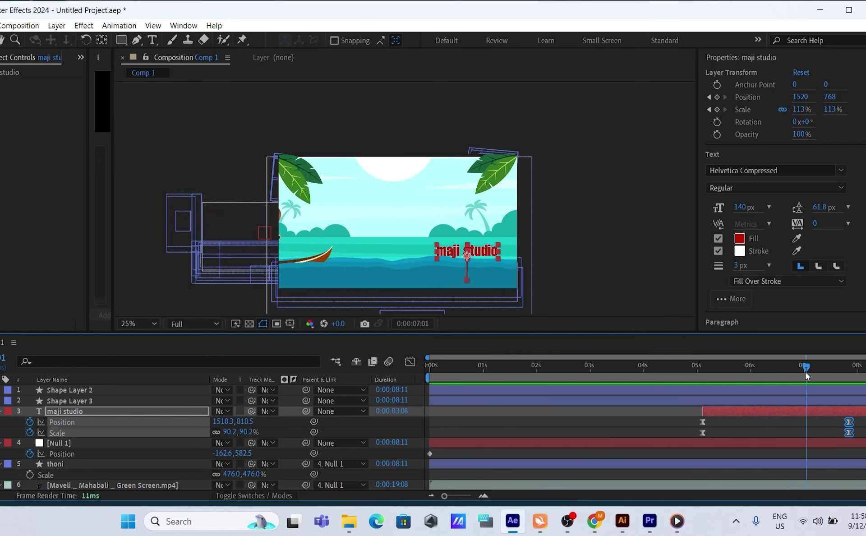
Switch to Media Player and review the later part of the finished Happy Onam video
click(679, 521)
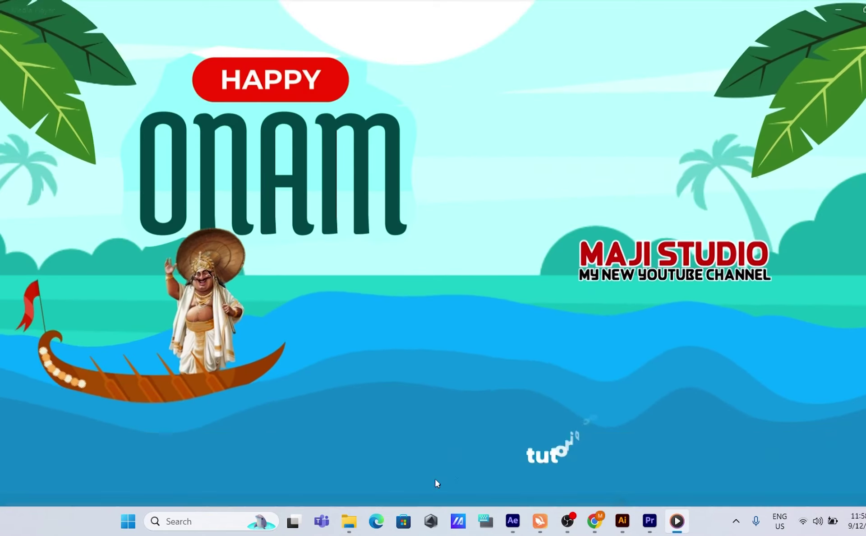
click(432, 481)
mouse_move(735, 447)
mouse_down()
mouse_move(795, 442)
mouse_move(723, 455)
mouse_move(738, 444)
mouse_up()
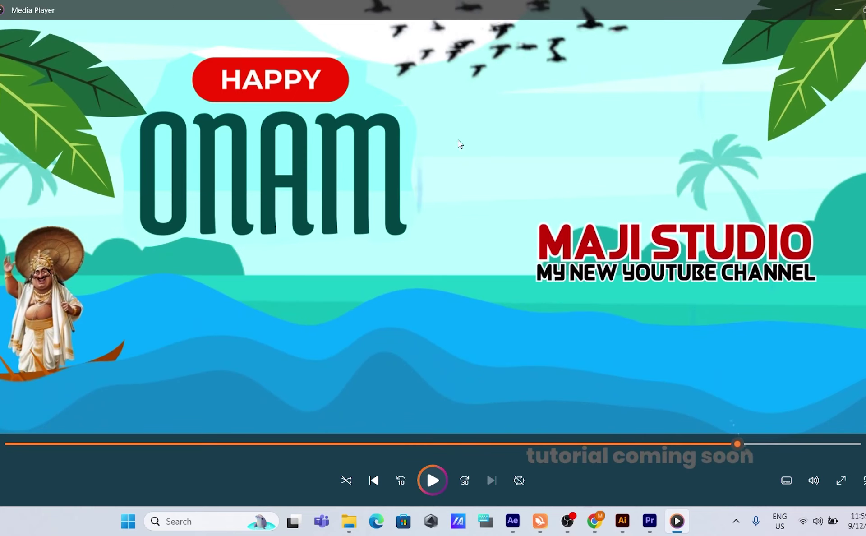
Switch from Media Player back to the Comp 1 composition in After Effects
click(513, 521)
click(644, 306)
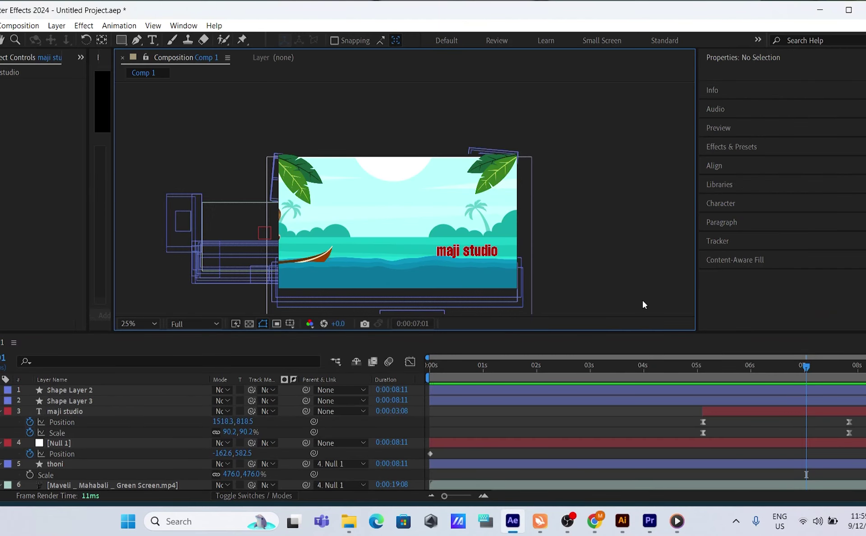
key(ctrl+i)
click(17, 172)
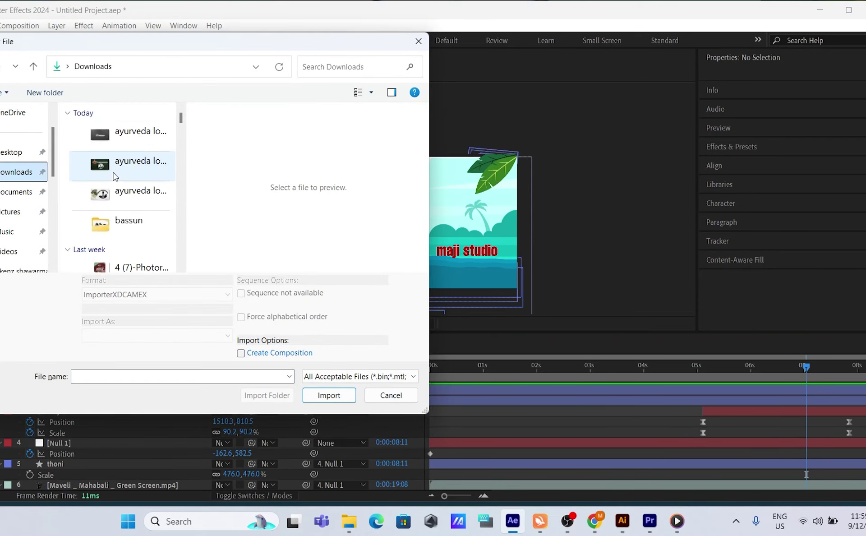
scroll(116, 176, down, 10)
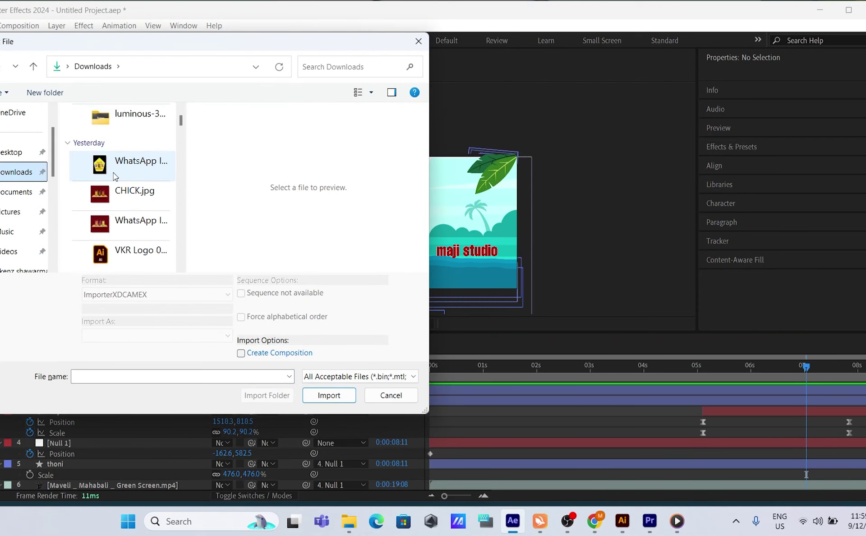
scroll(115, 176, down, 10)
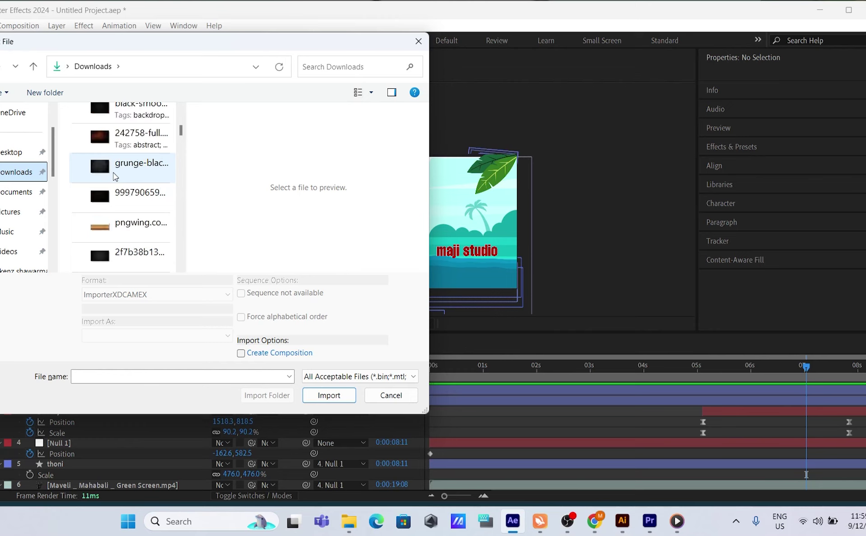
scroll(116, 176, down, 10)
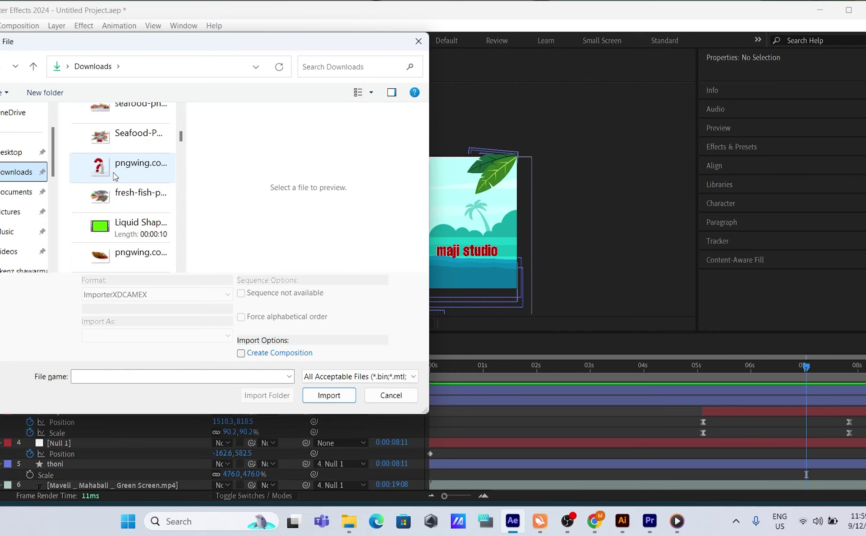
scroll(115, 176, down, 3)
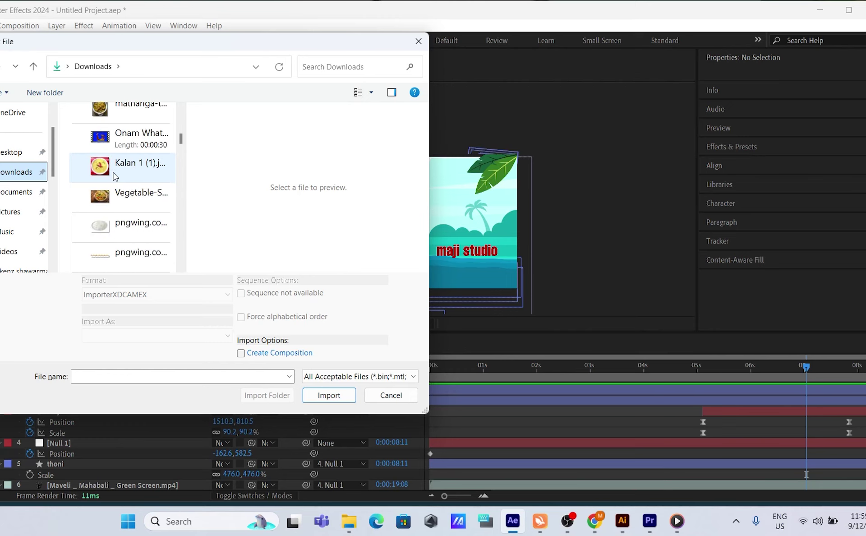
scroll(115, 176, down, 10)
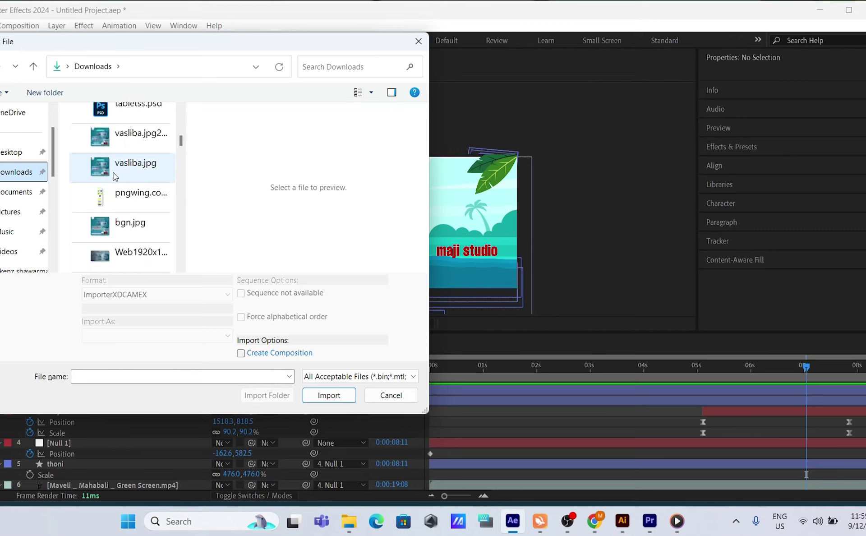
scroll(123, 182, down, 10)
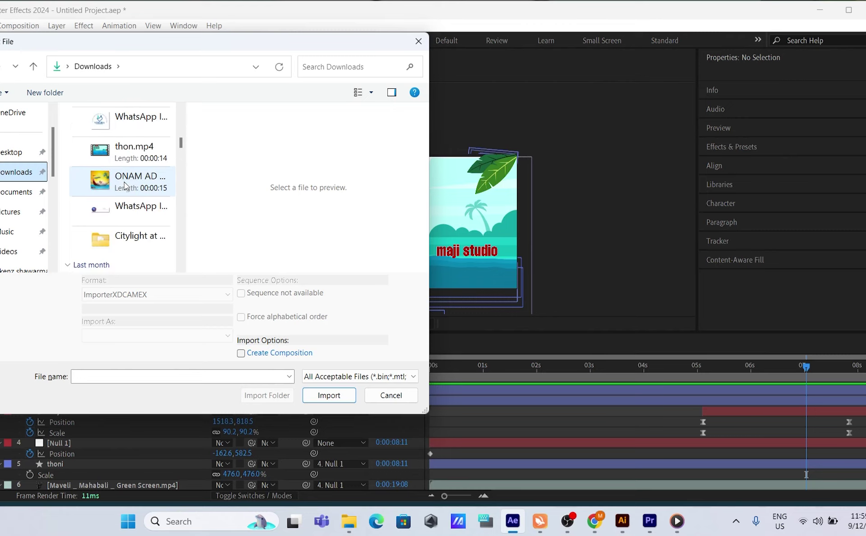
scroll(124, 182, down, 3)
scroll(123, 182, down, 3)
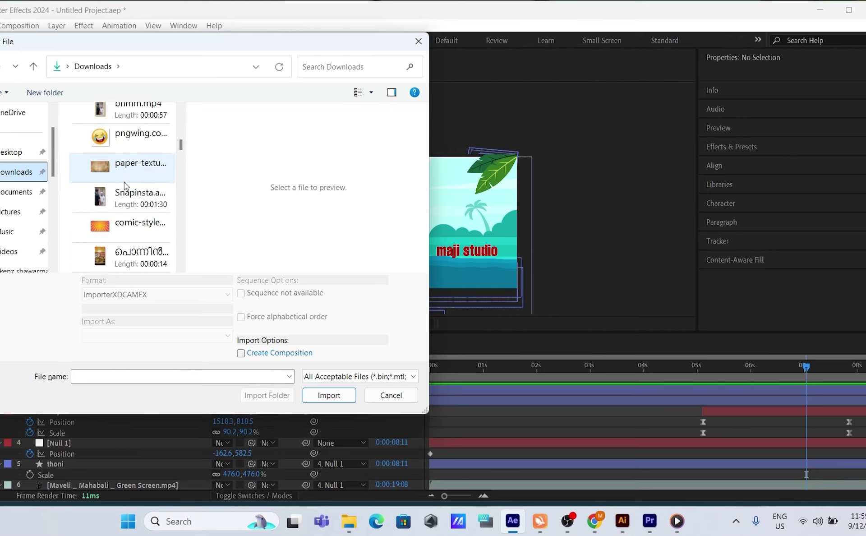
scroll(124, 183, down, 3)
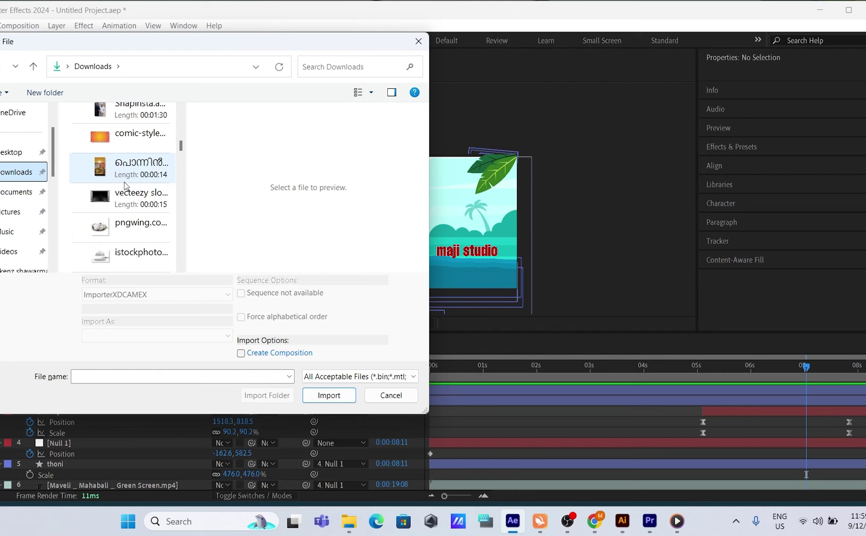
click(135, 202)
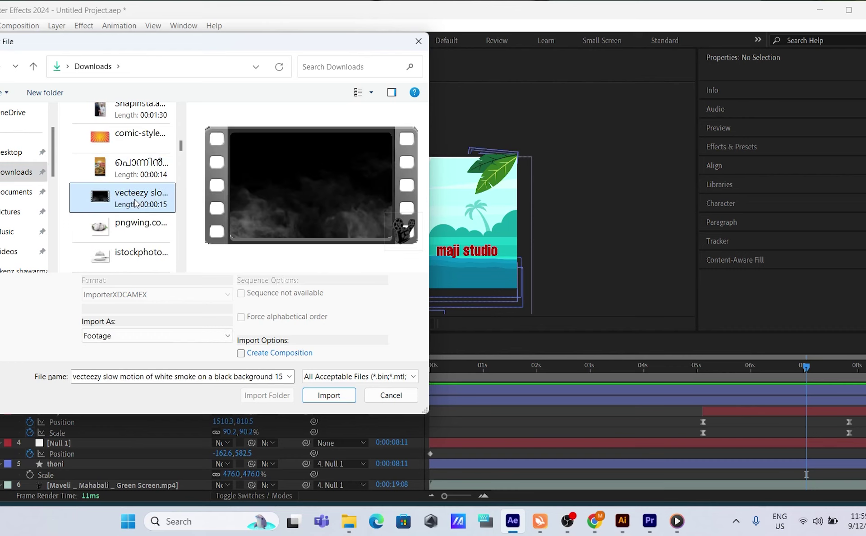
scroll(136, 202, down, 3)
scroll(136, 203, down, 12)
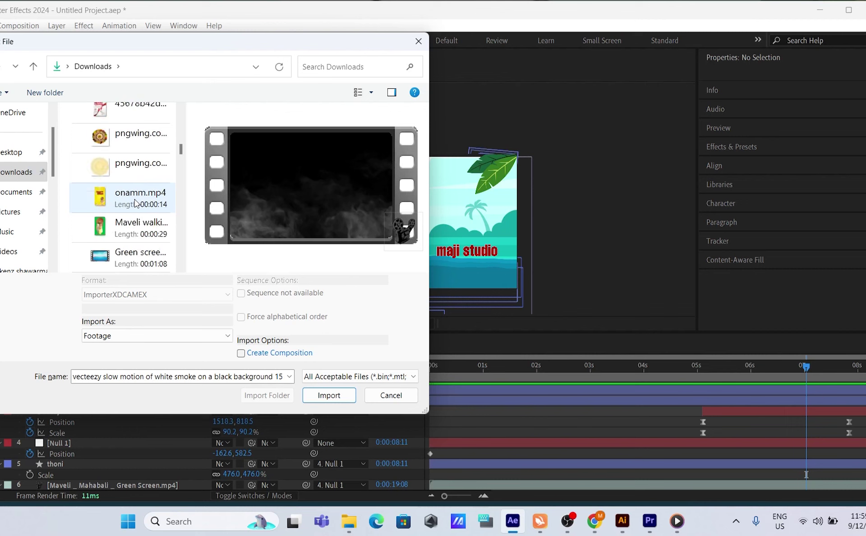
click(137, 203)
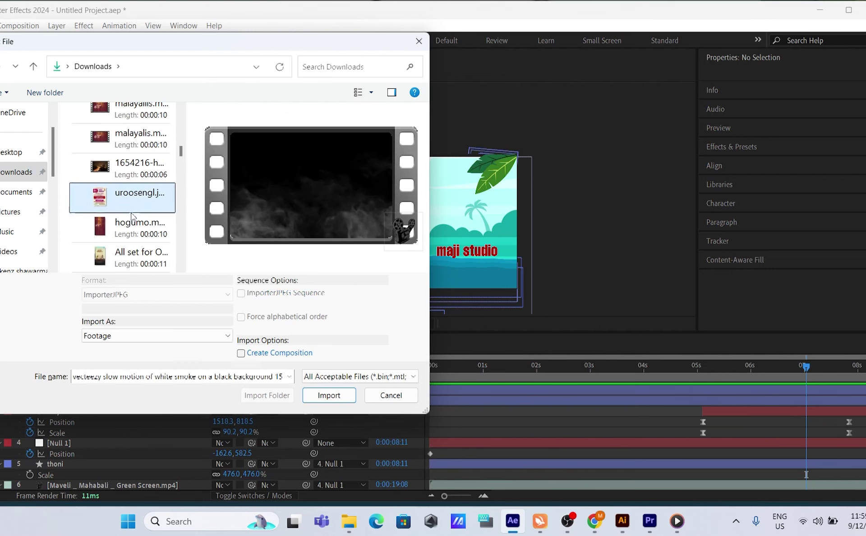
scroll(133, 212, down, 3)
scroll(125, 229, down, 5)
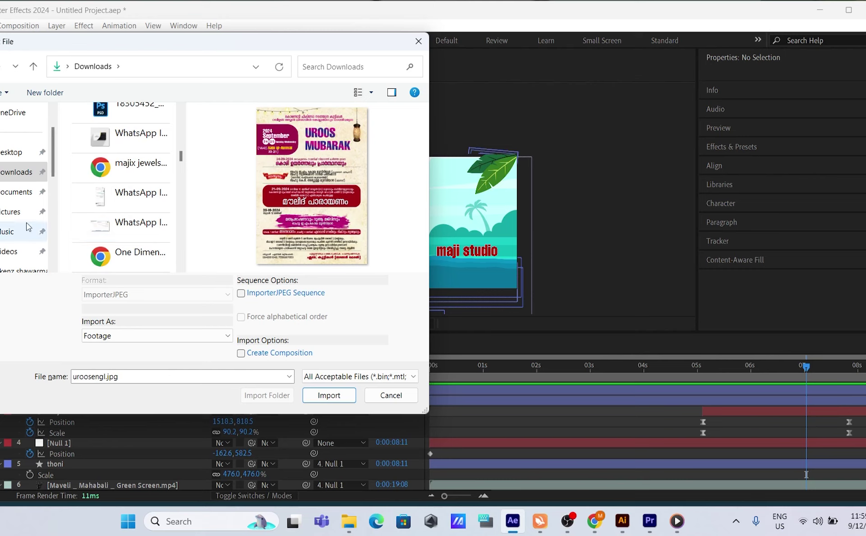
scroll(16, 270, down, 2)
click(23, 192)
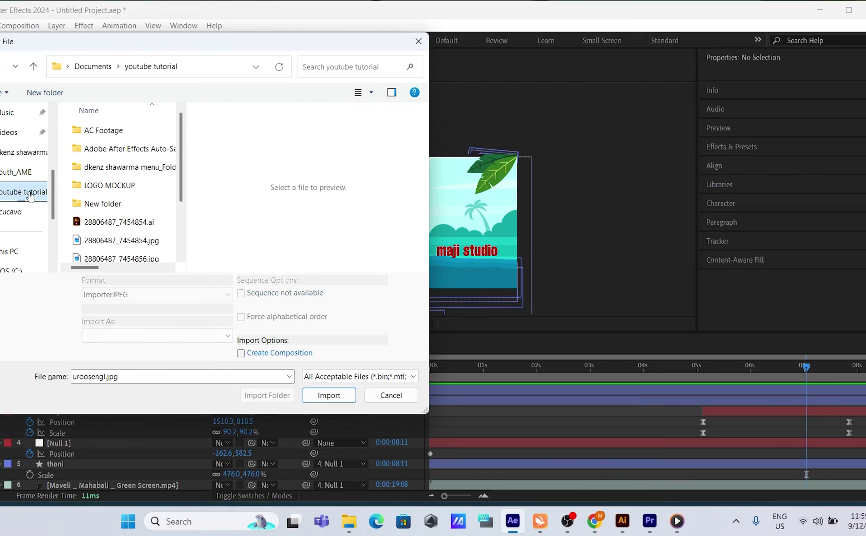
scroll(136, 216, down, 1)
click(118, 238)
scroll(123, 221, up, 1)
scroll(121, 212, down, 2)
scroll(116, 256, up, 1)
scroll(116, 254, down, 1)
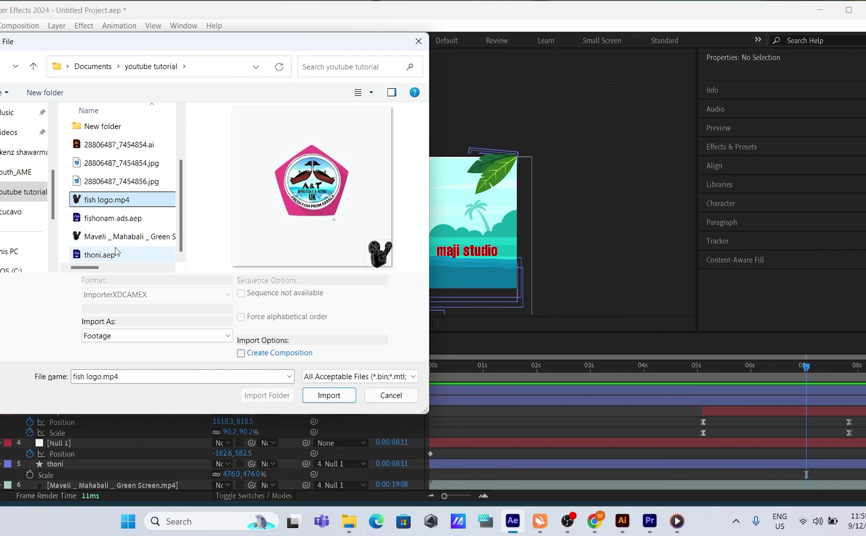
click(386, 396)
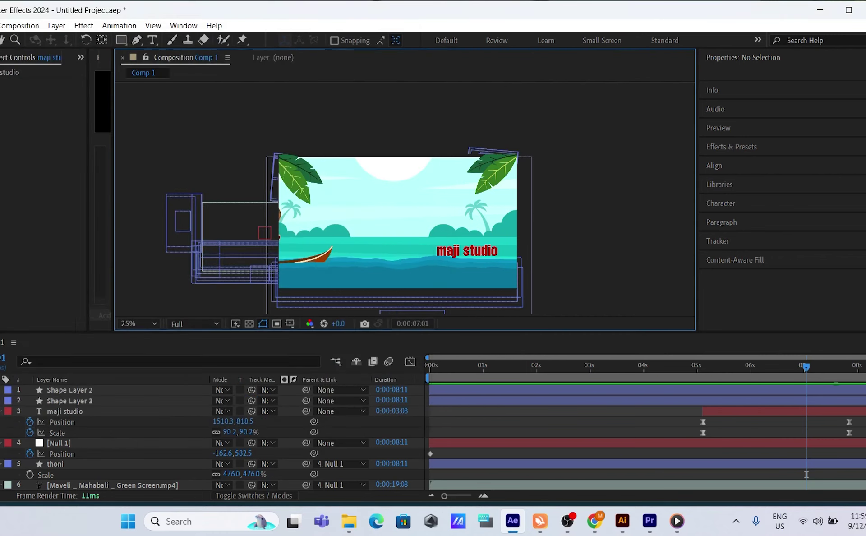
Preview the animation from 0:00:00:00 and return the current time to the start
drag(805, 368, 431, 372)
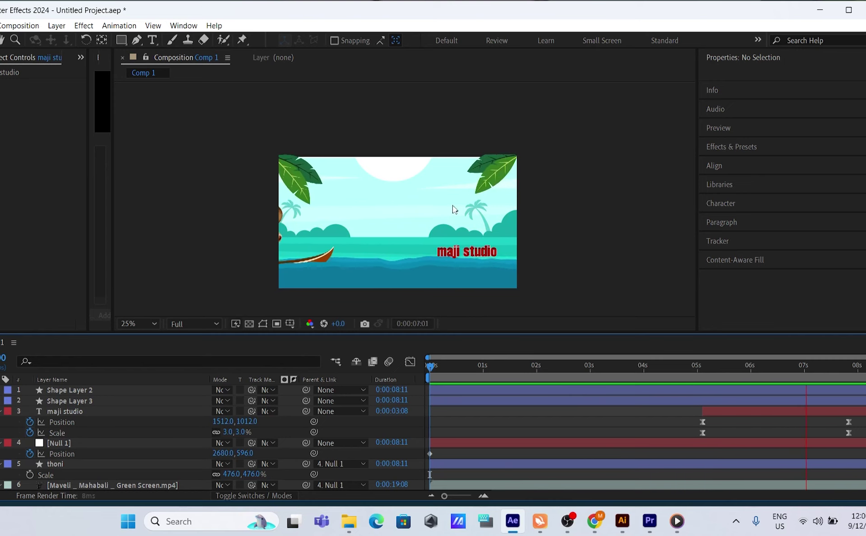
key(space)
drag(828, 369, 424, 383)
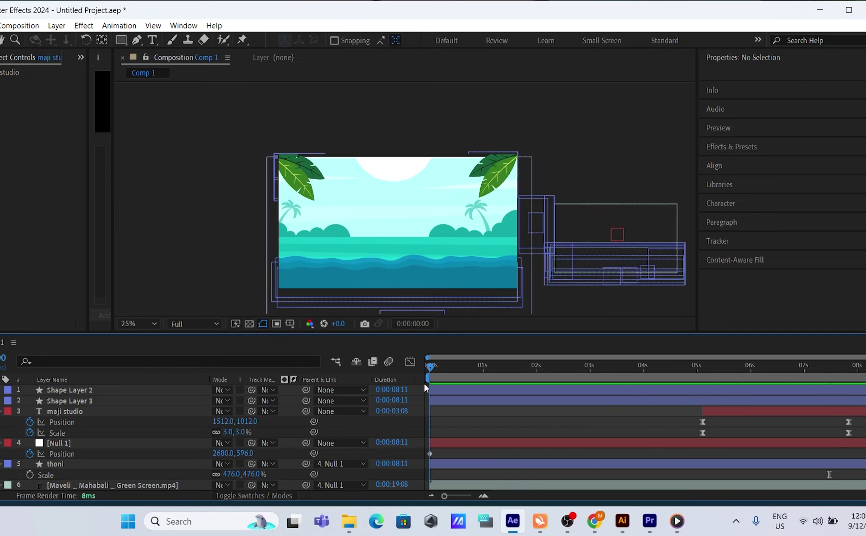
Import the Onam Whatsapp Status Video 2022 blue/green screen clip from Downloads and add it to Comp 1 as the bottom layer
click(45, 214)
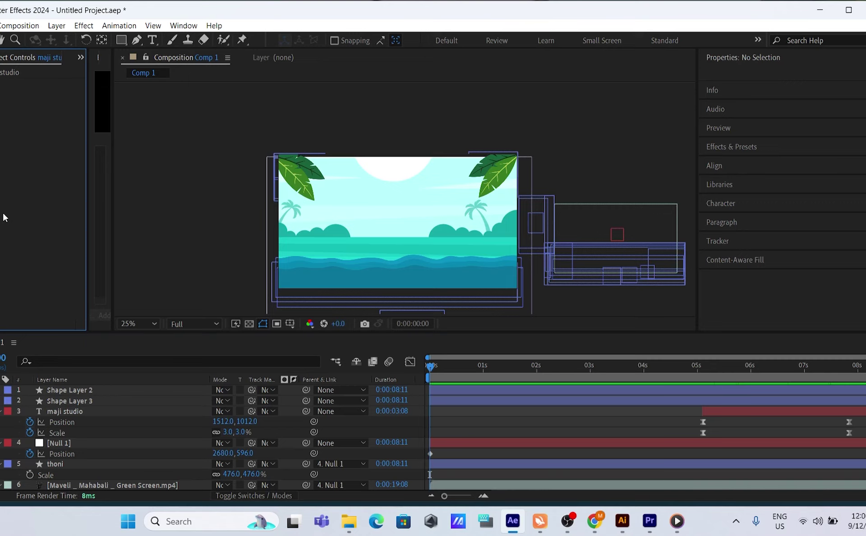
key(ctrl+i)
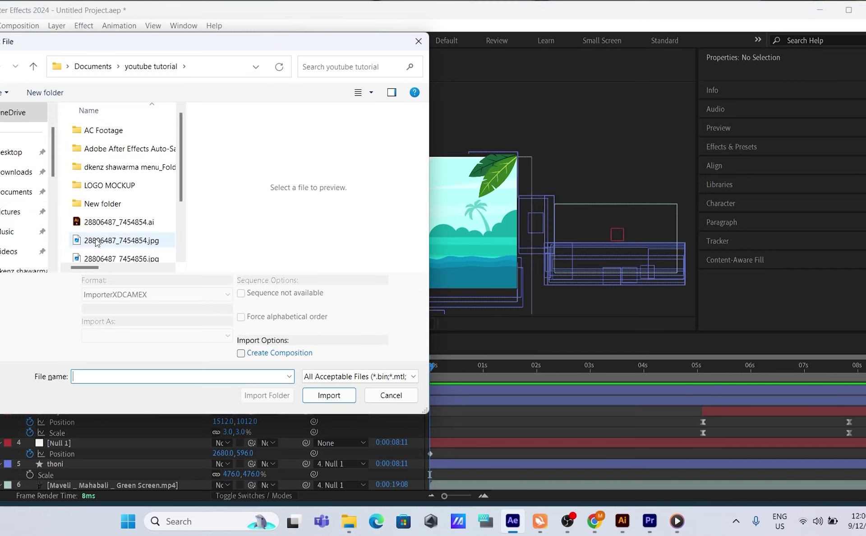
scroll(118, 241, down, 2)
click(18, 174)
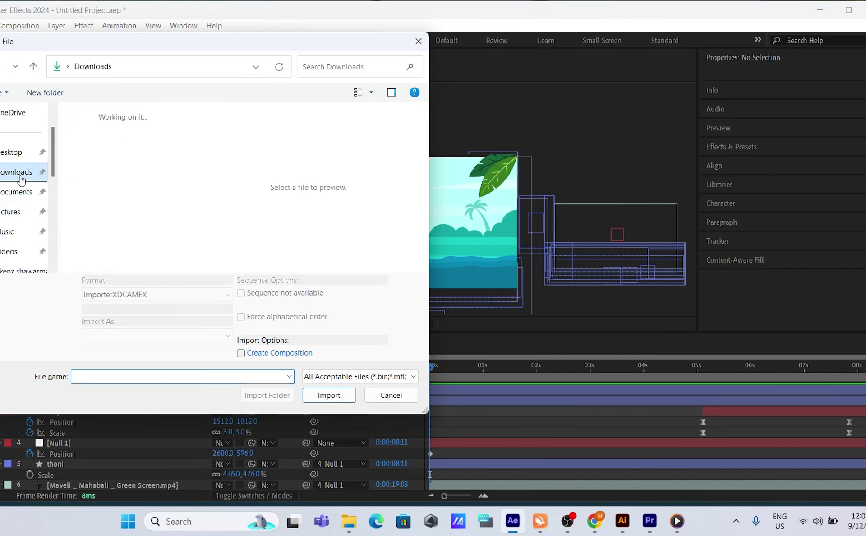
scroll(92, 192, down, 2)
scroll(93, 194, down, 10)
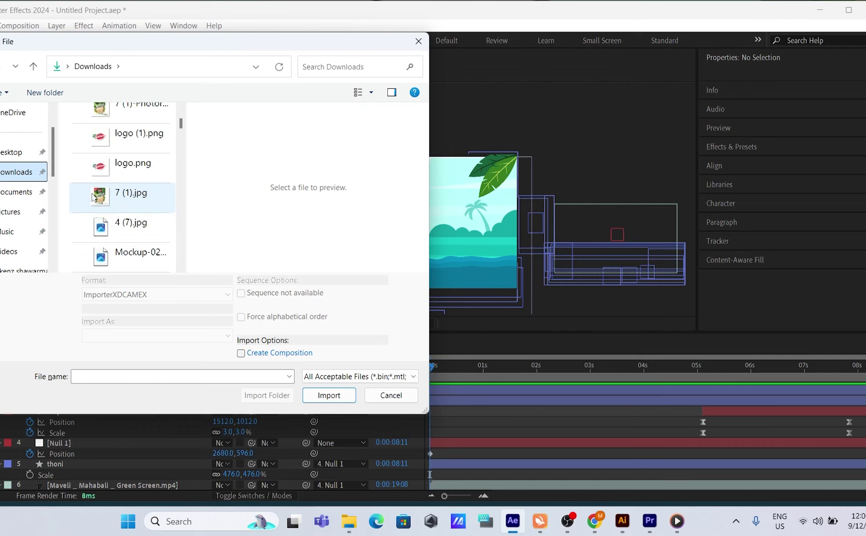
scroll(92, 199, down, 10)
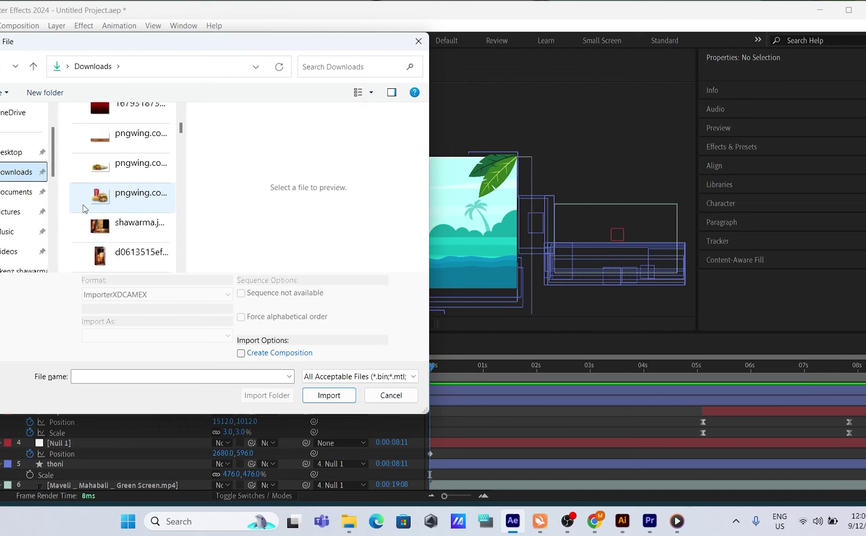
scroll(121, 222, down, 10)
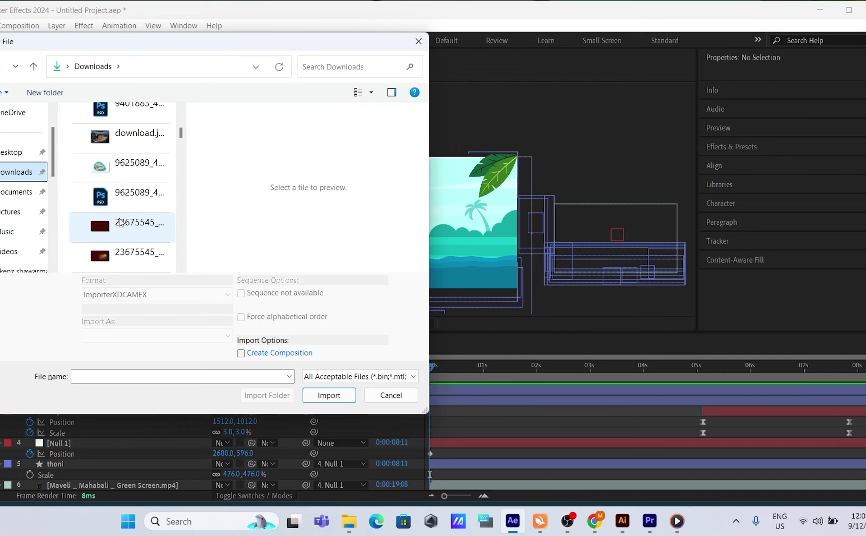
scroll(121, 222, down, 10)
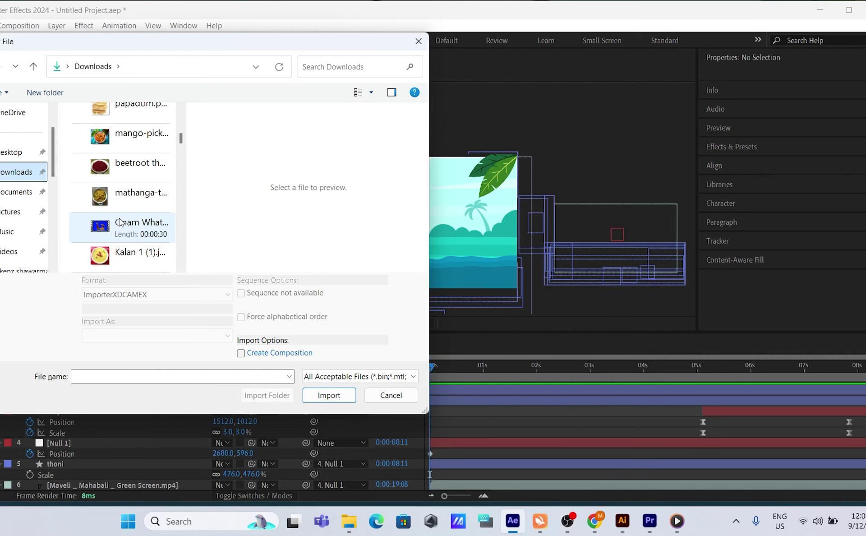
click(121, 226)
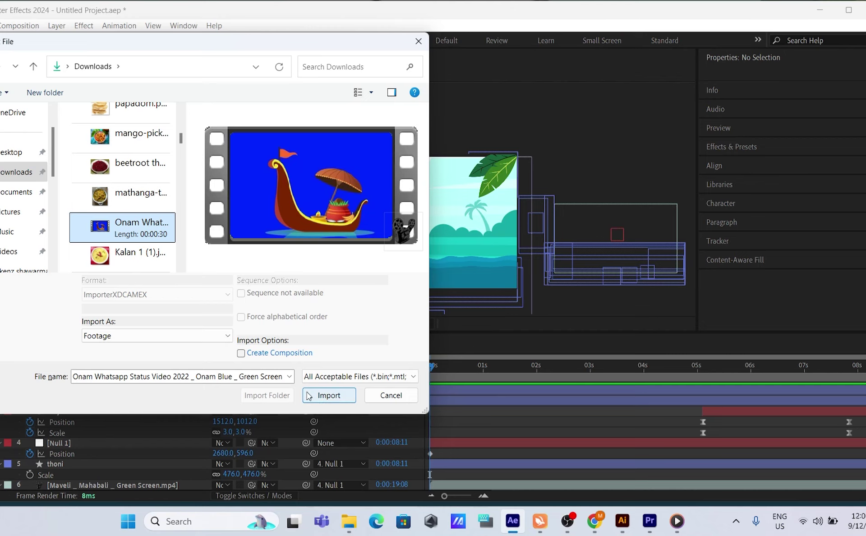
click(329, 395)
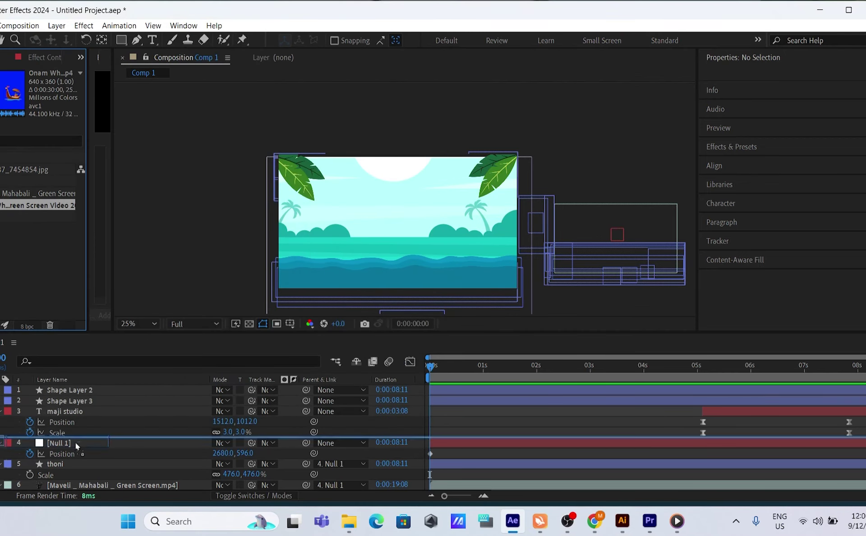
drag(101, 500, 120, 485)
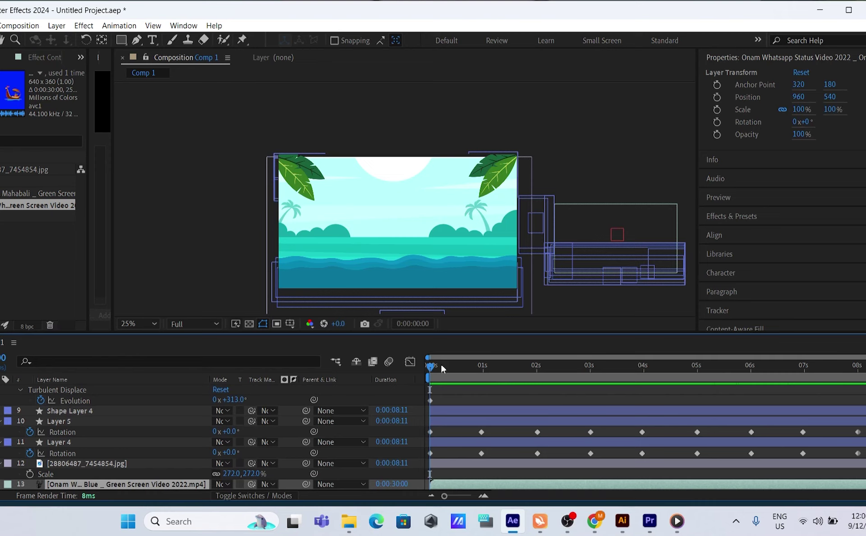
Preview the composition with the added Onam clip, and briefly check the finished video in Media Player before returning to After Effects
key(space)
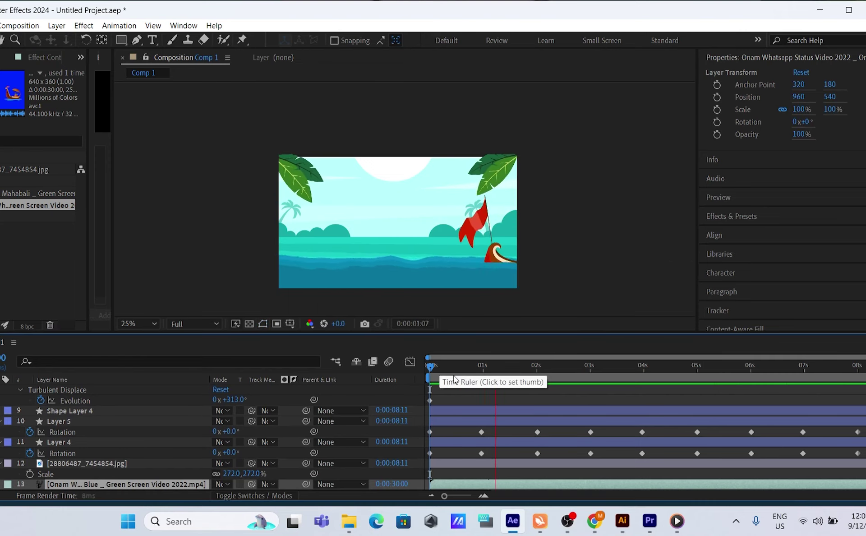
key(space)
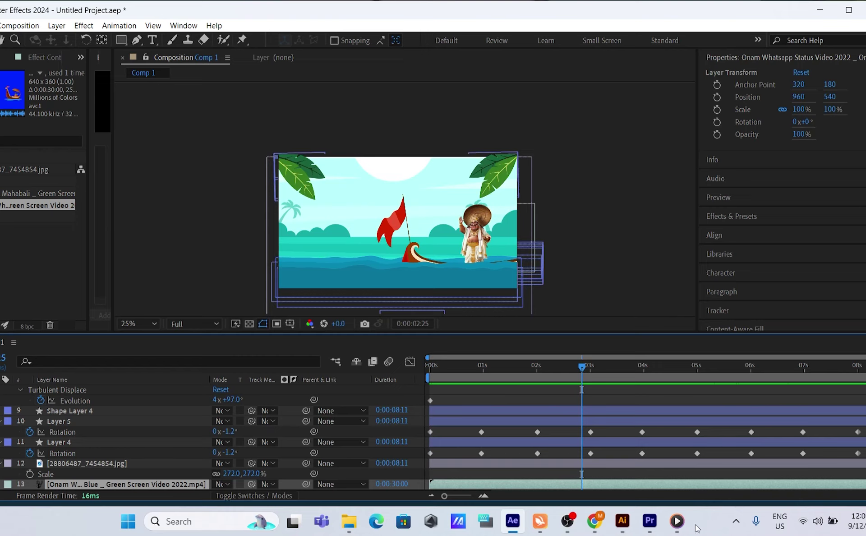
click(677, 522)
click(432, 488)
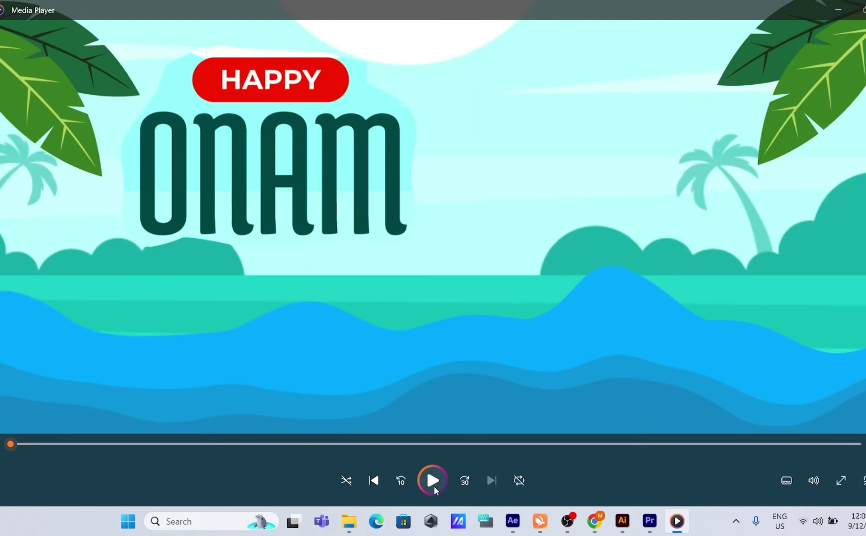
click(513, 521)
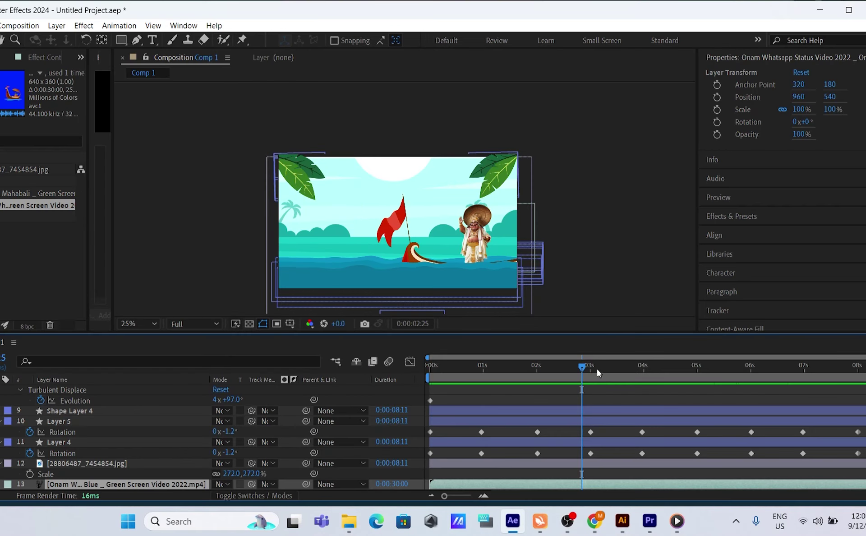
Return the current time to 0:00:00:00 and add Comp 1 to the render queue with Best quality, Full resolution and H.264 output
drag(573, 367, 378, 413)
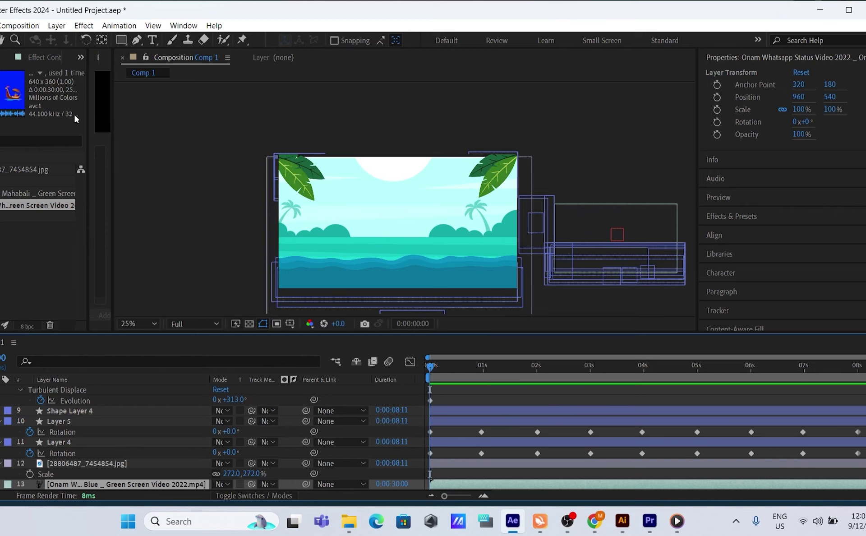
key(alt+f)
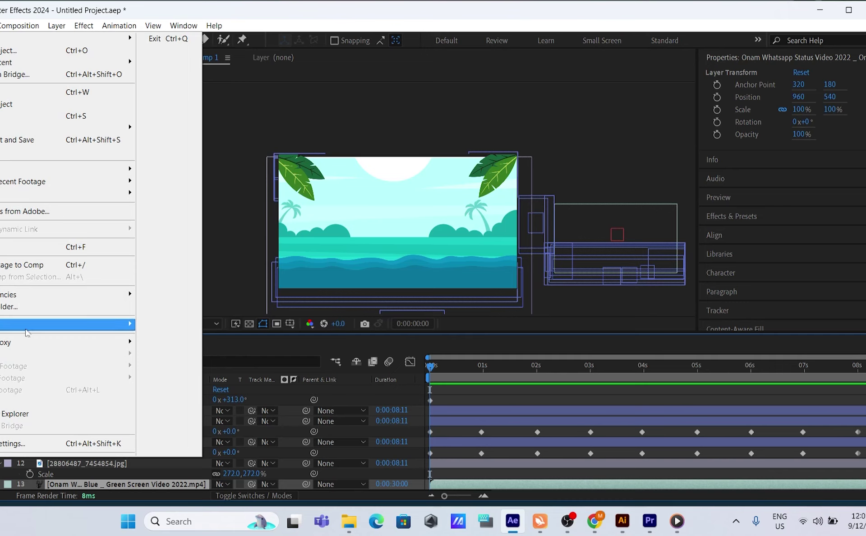
mouse_move(28, 193)
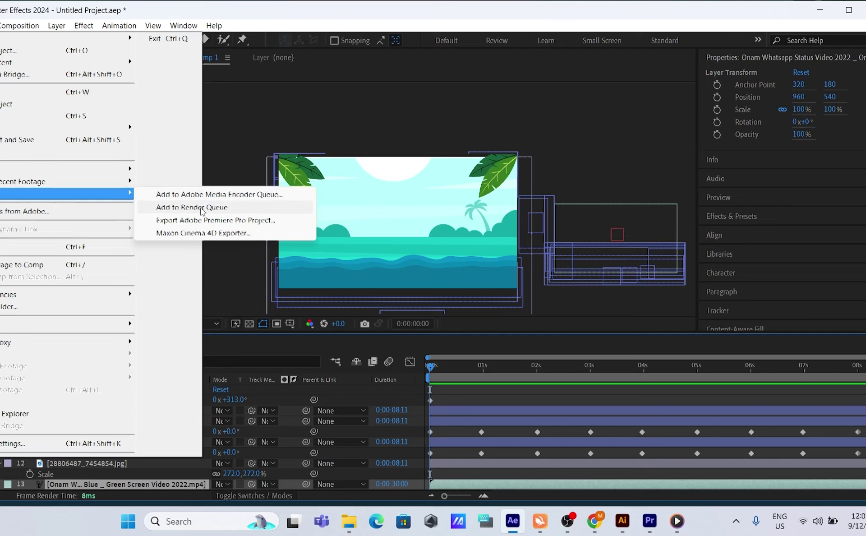
click(202, 208)
click(74, 409)
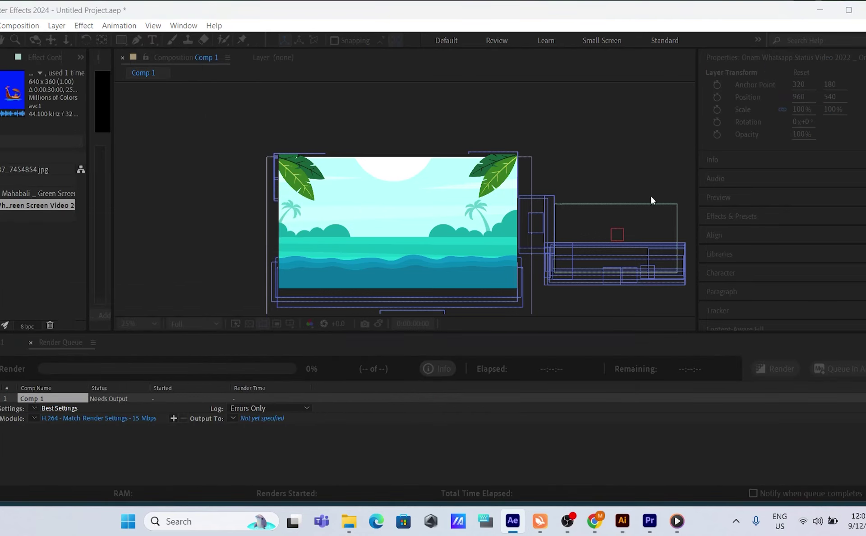
drag(784, 178, 483, 91)
click(560, 407)
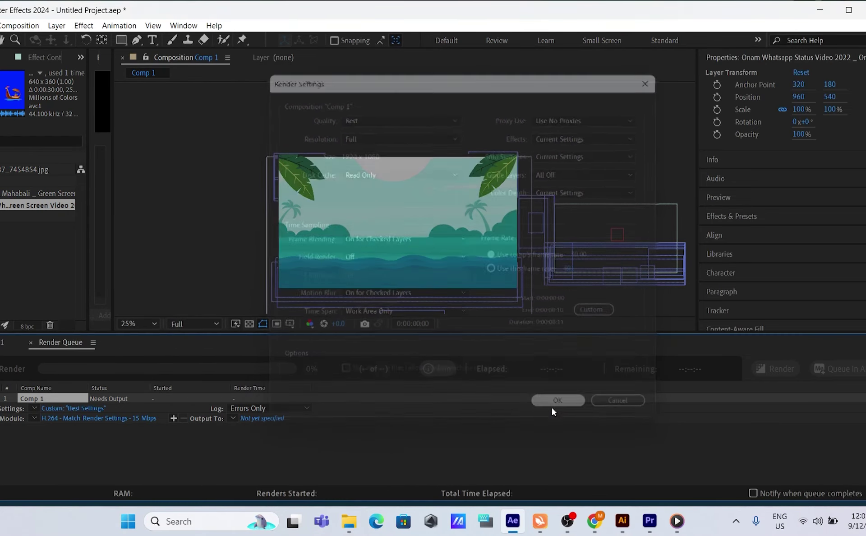
click(78, 419)
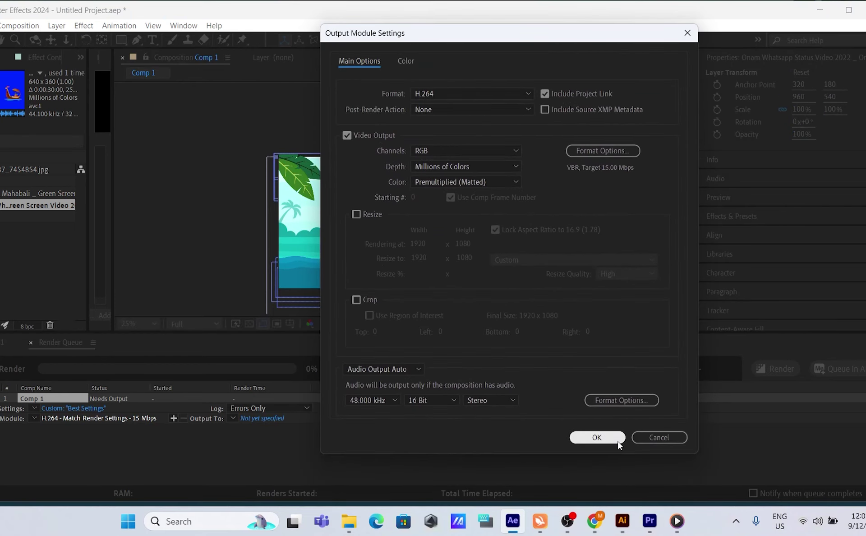
click(613, 440)
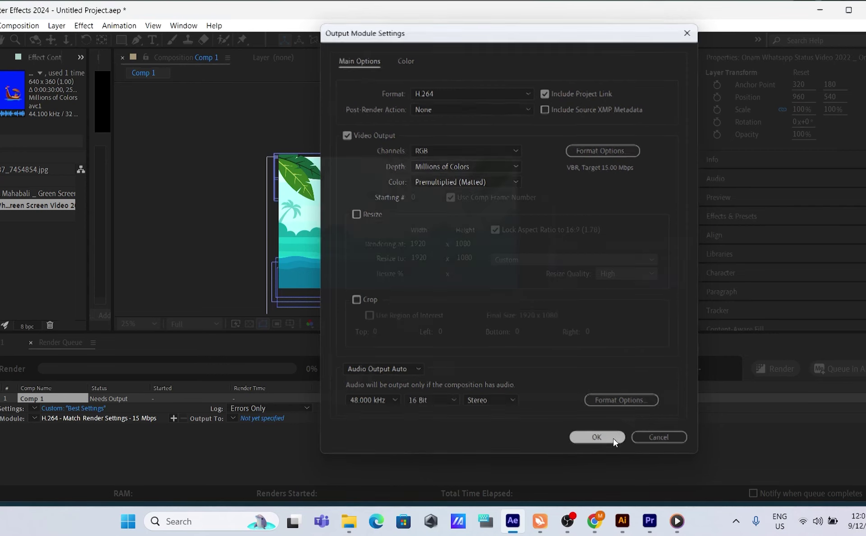
Set the output file to onammmmm.mp4 in the Downloads folder and render Comp 1
click(263, 419)
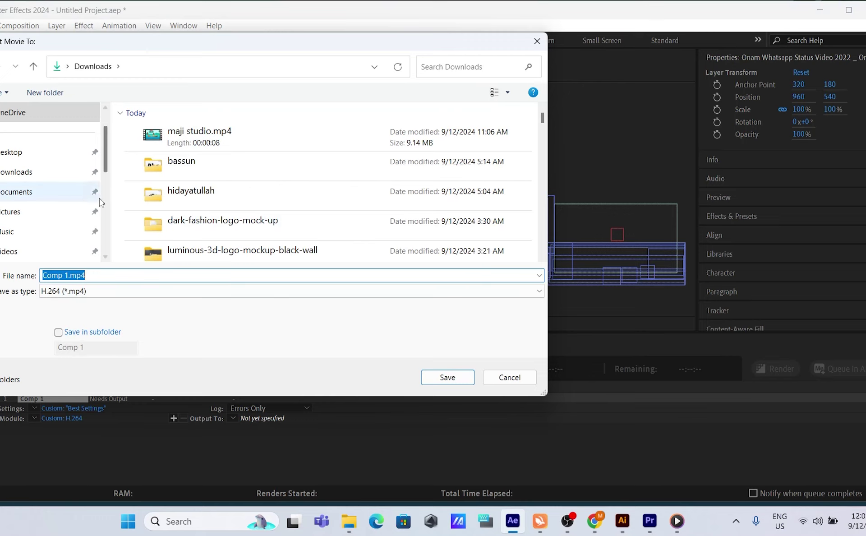
click(51, 175)
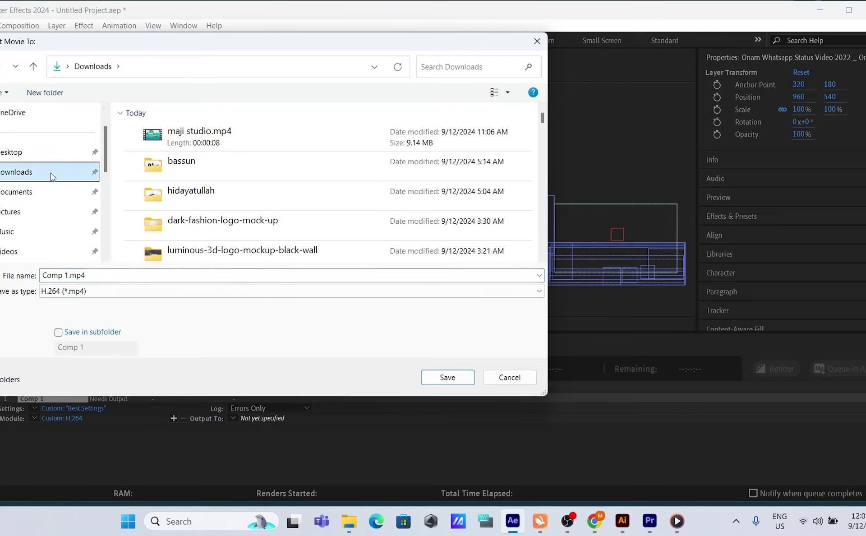
click(108, 275)
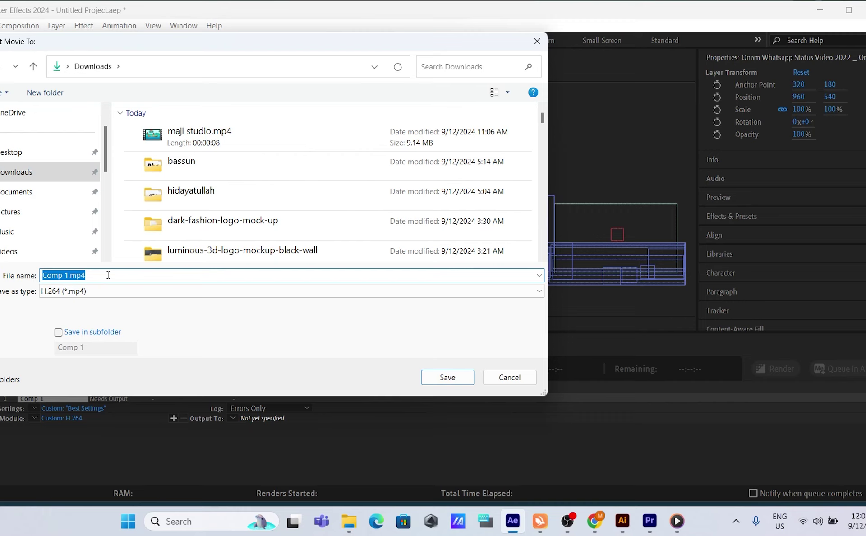
text(on)
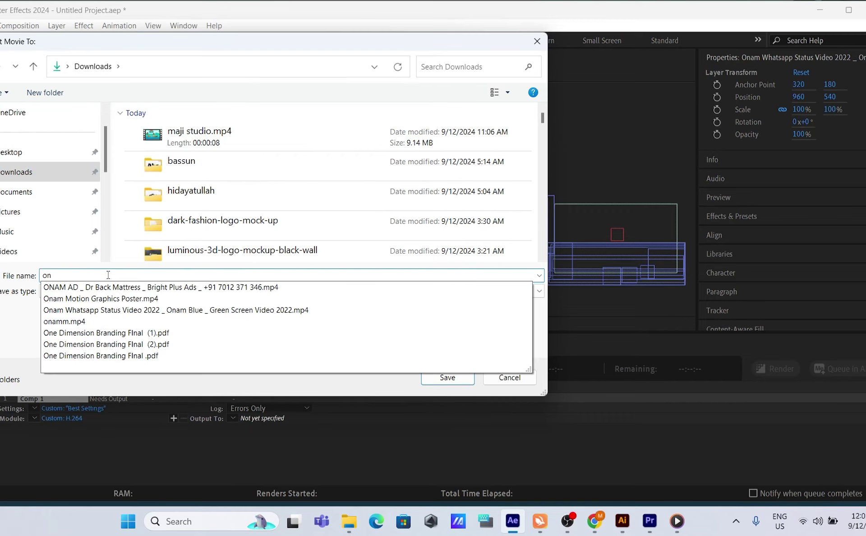
text(ammmmm)
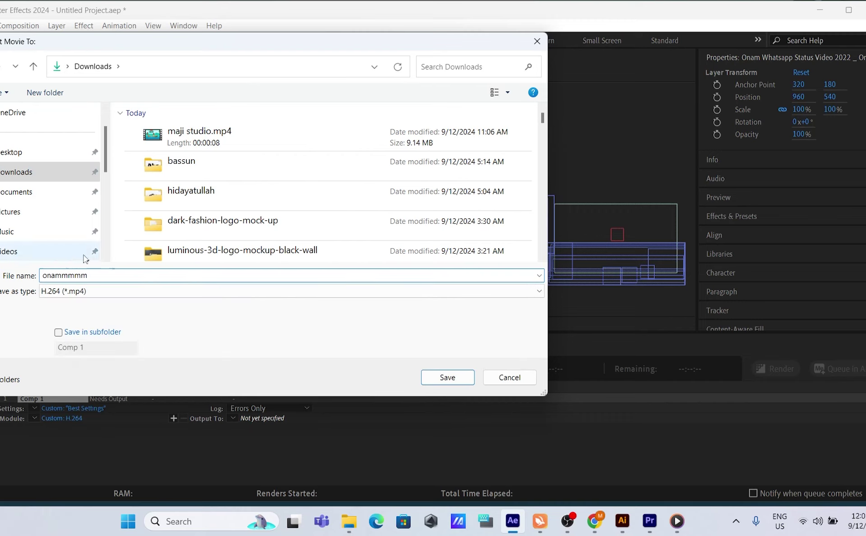
click(437, 377)
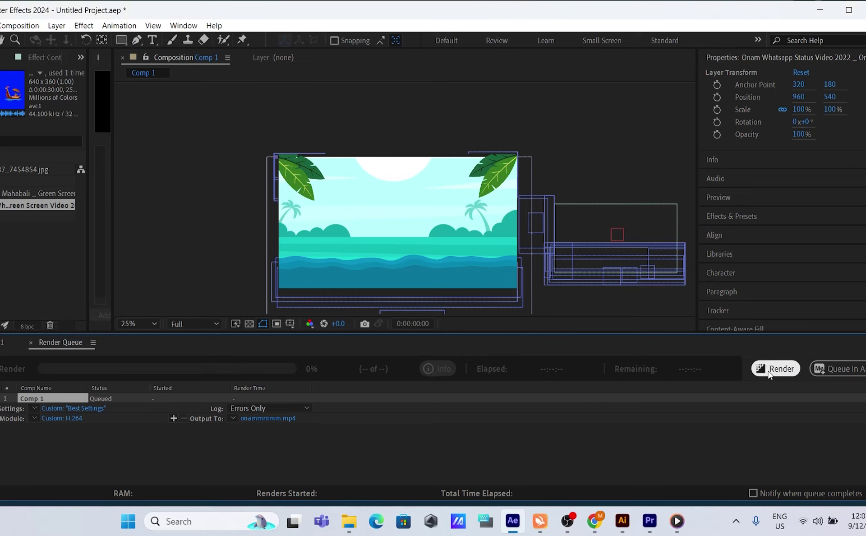
click(783, 370)
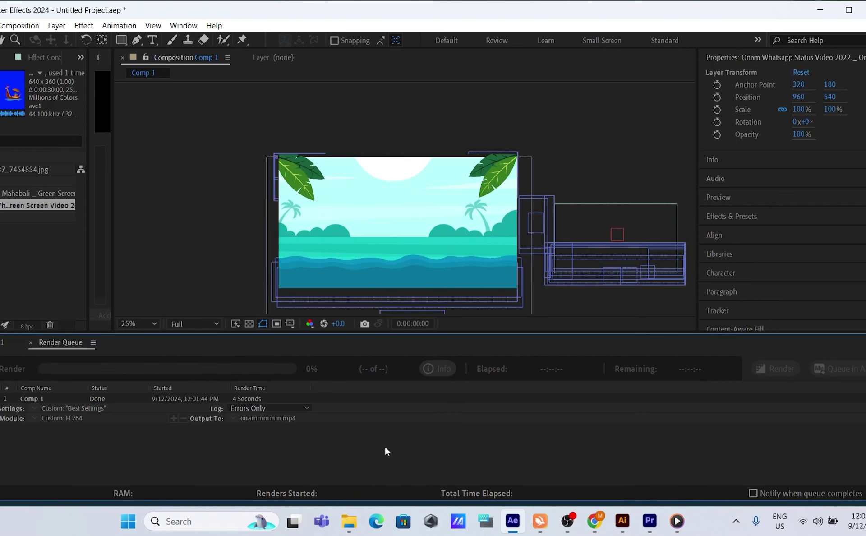
Switch to File Explorer, open the rendered onammmmm.mp4 from Downloads in Media Player, and pause it after watching part of the animation
click(349, 521)
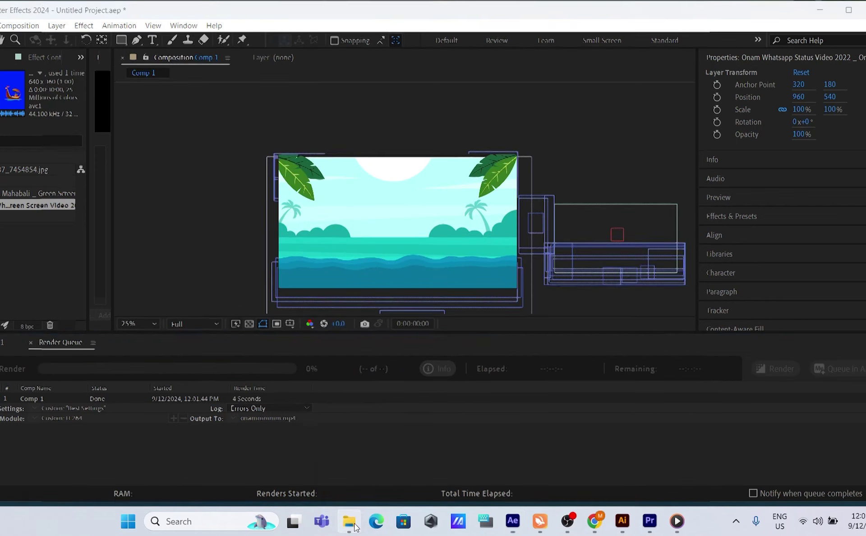
click(116, 206)
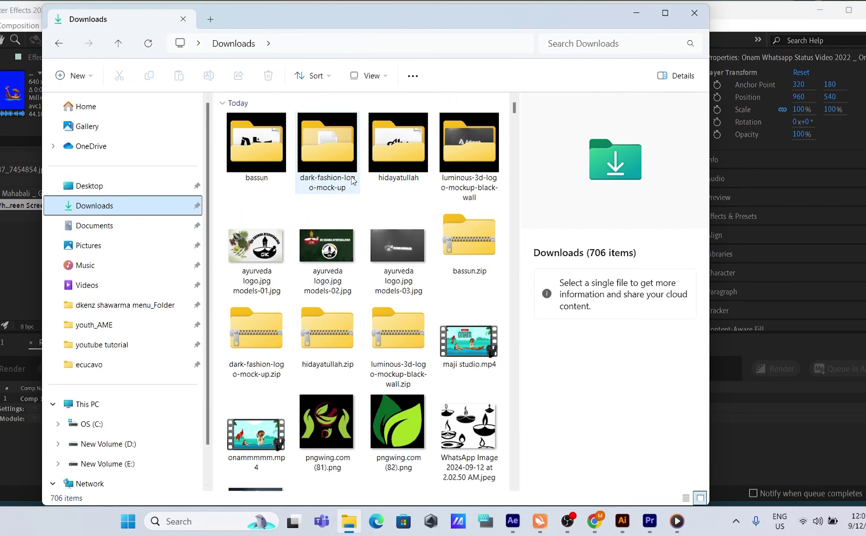
click(266, 433)
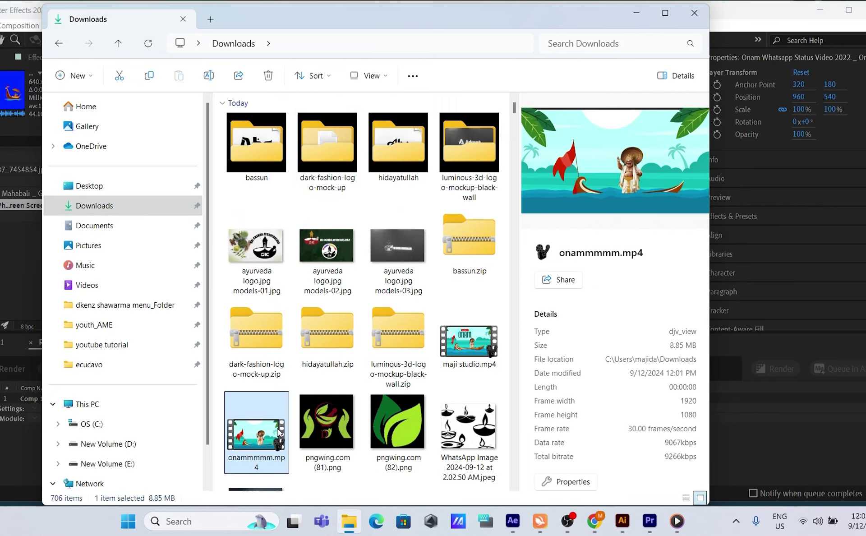
right_click(258, 444)
mouse_move(346, 245)
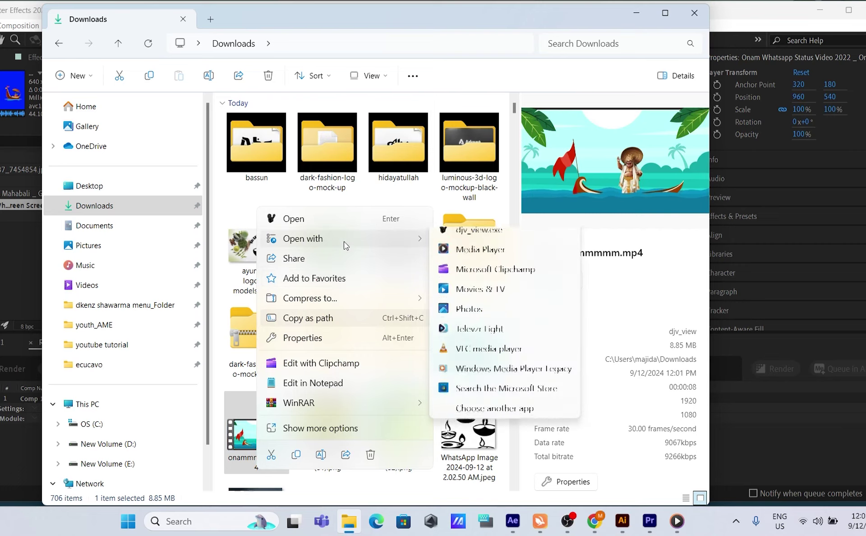
click(479, 243)
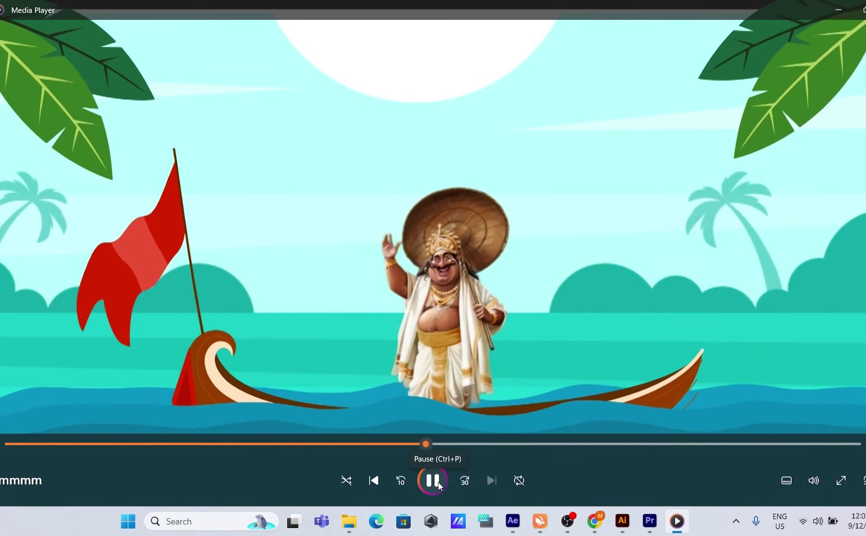
click(434, 481)
mouse_move(617, 521)
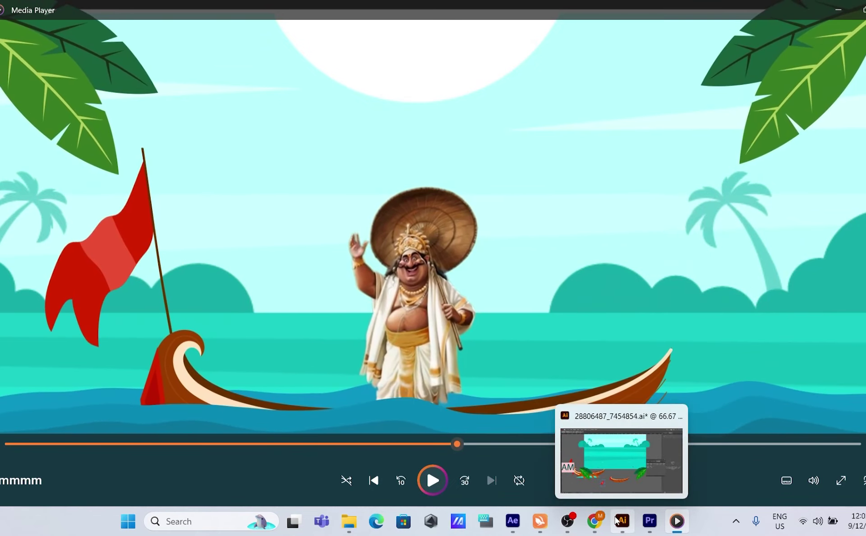